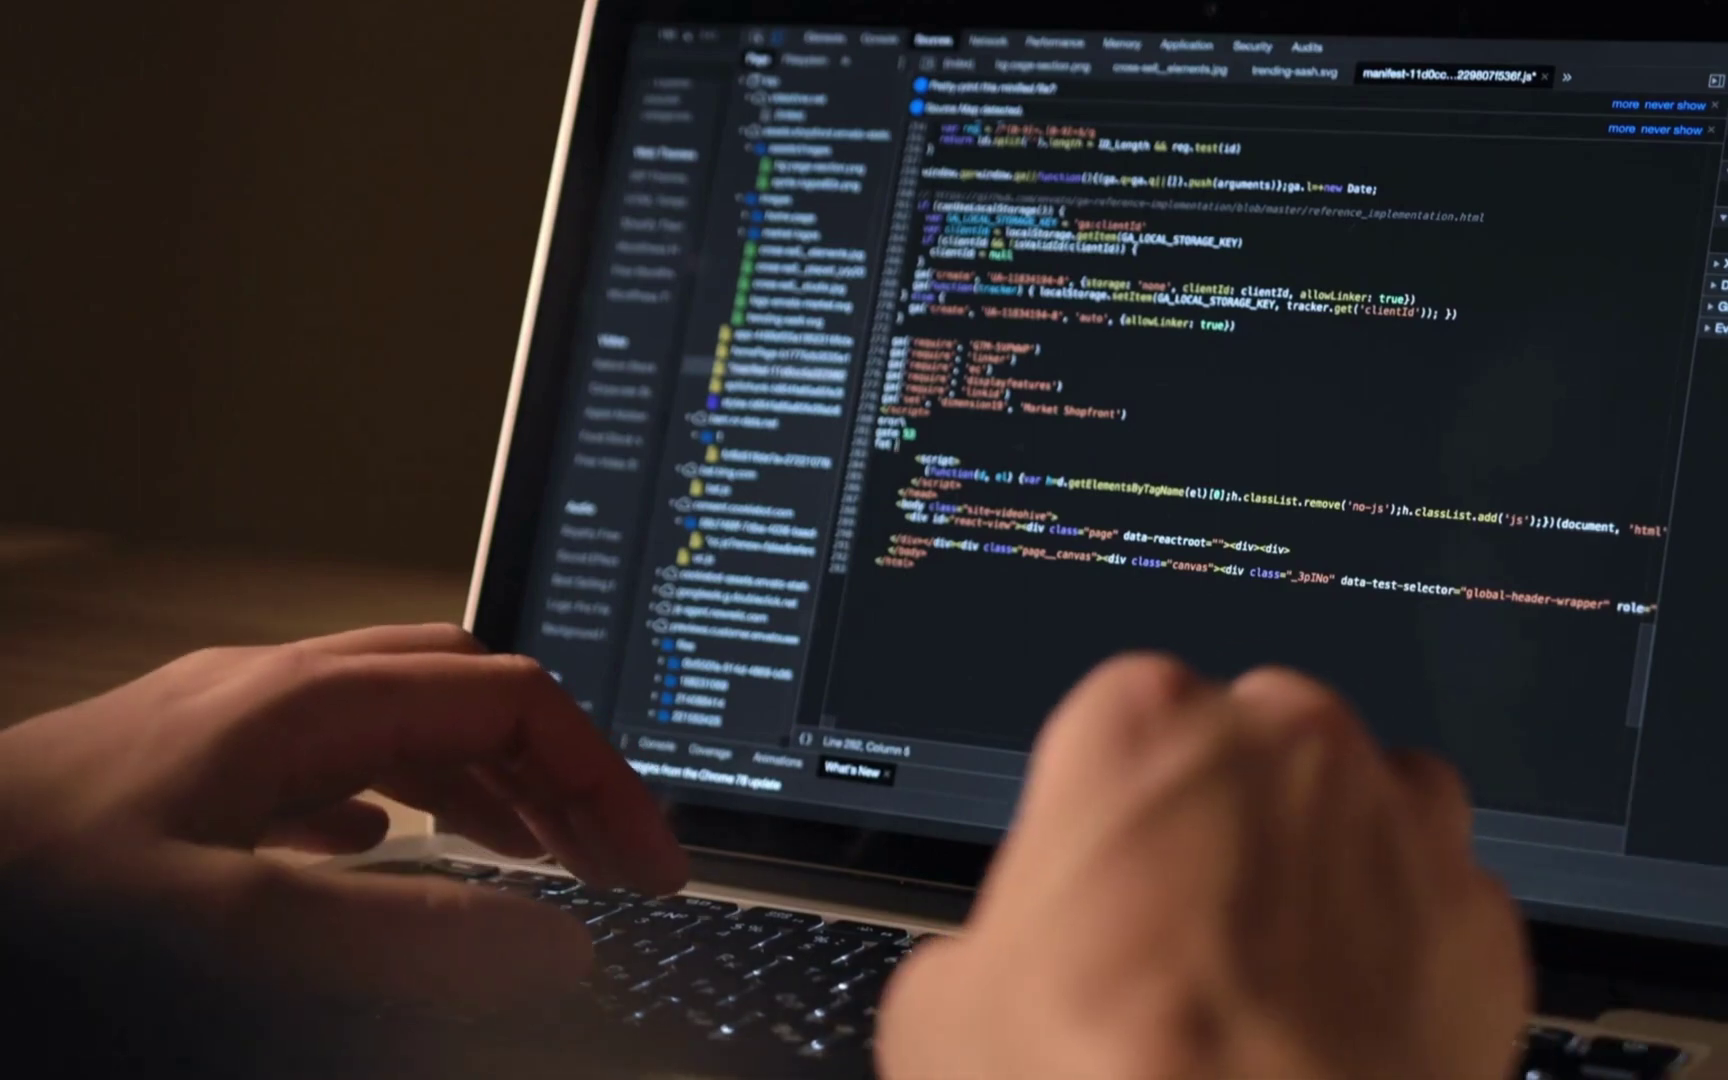
type("fil")
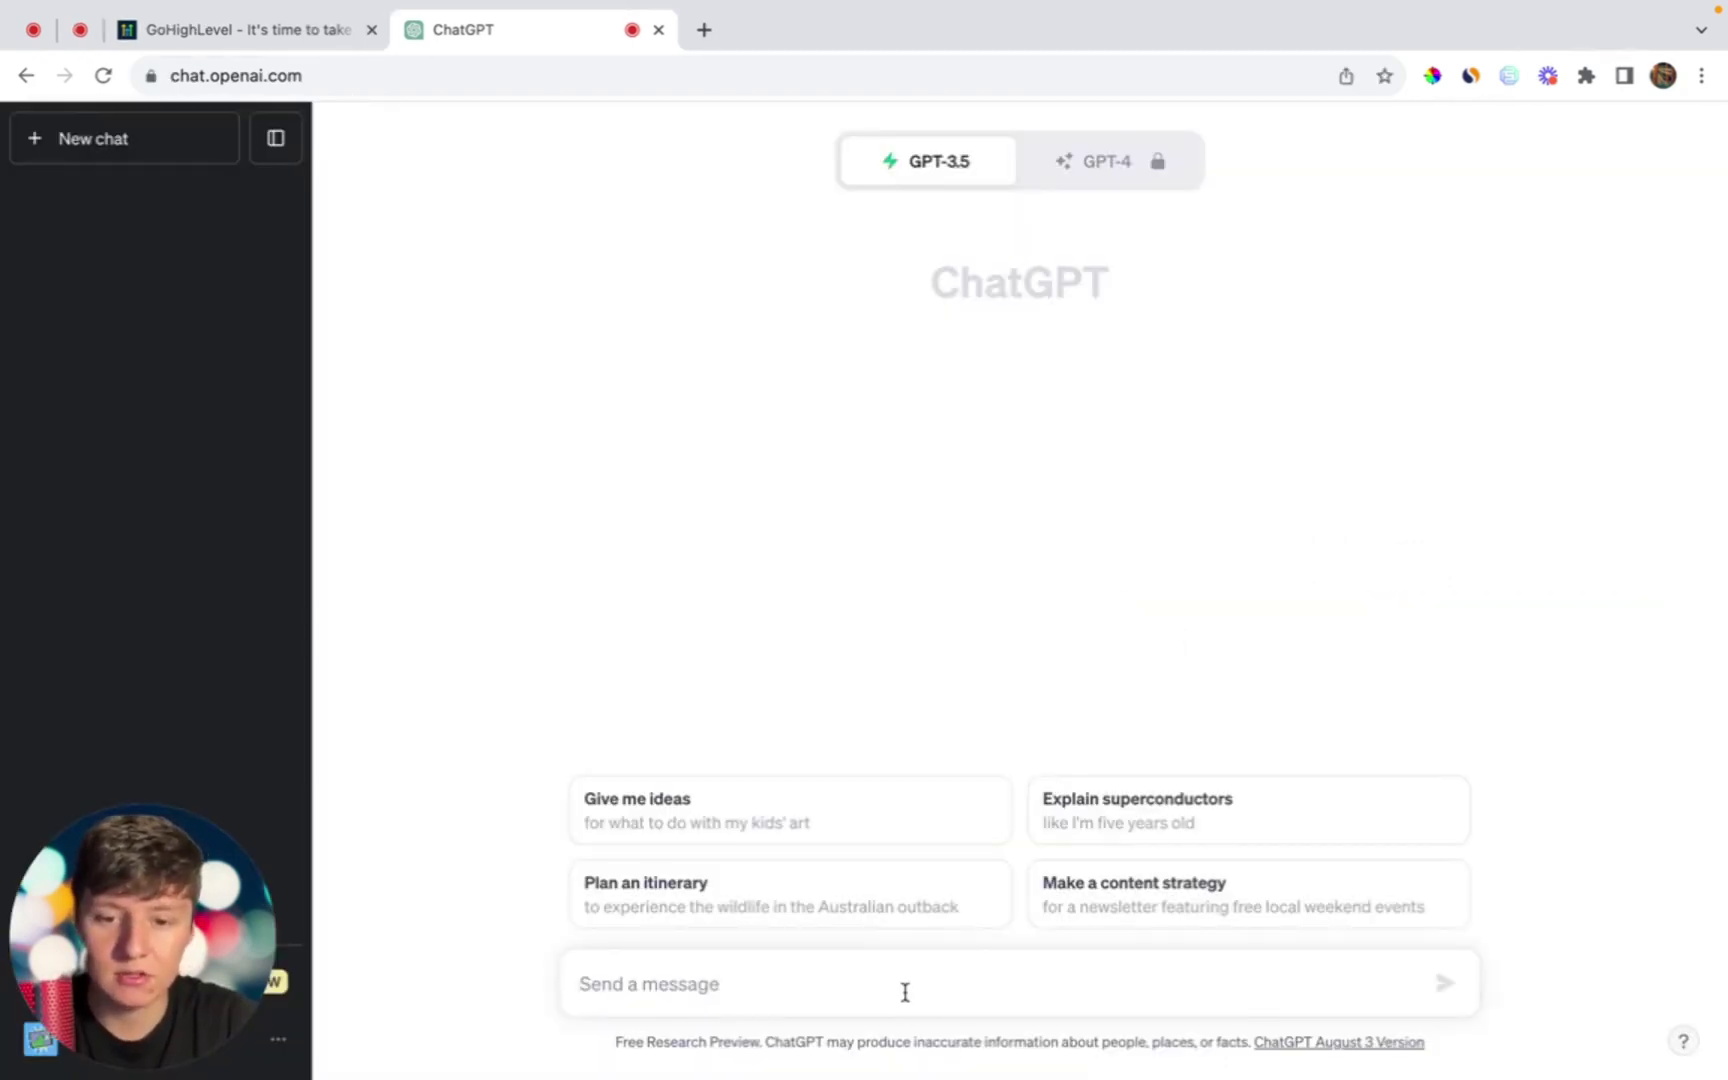
Step: Ask ChatGPT to give business name ideas for a saas company that helps local businesses with their sales and marketing
left_click(906, 991)
type("give me business name ")
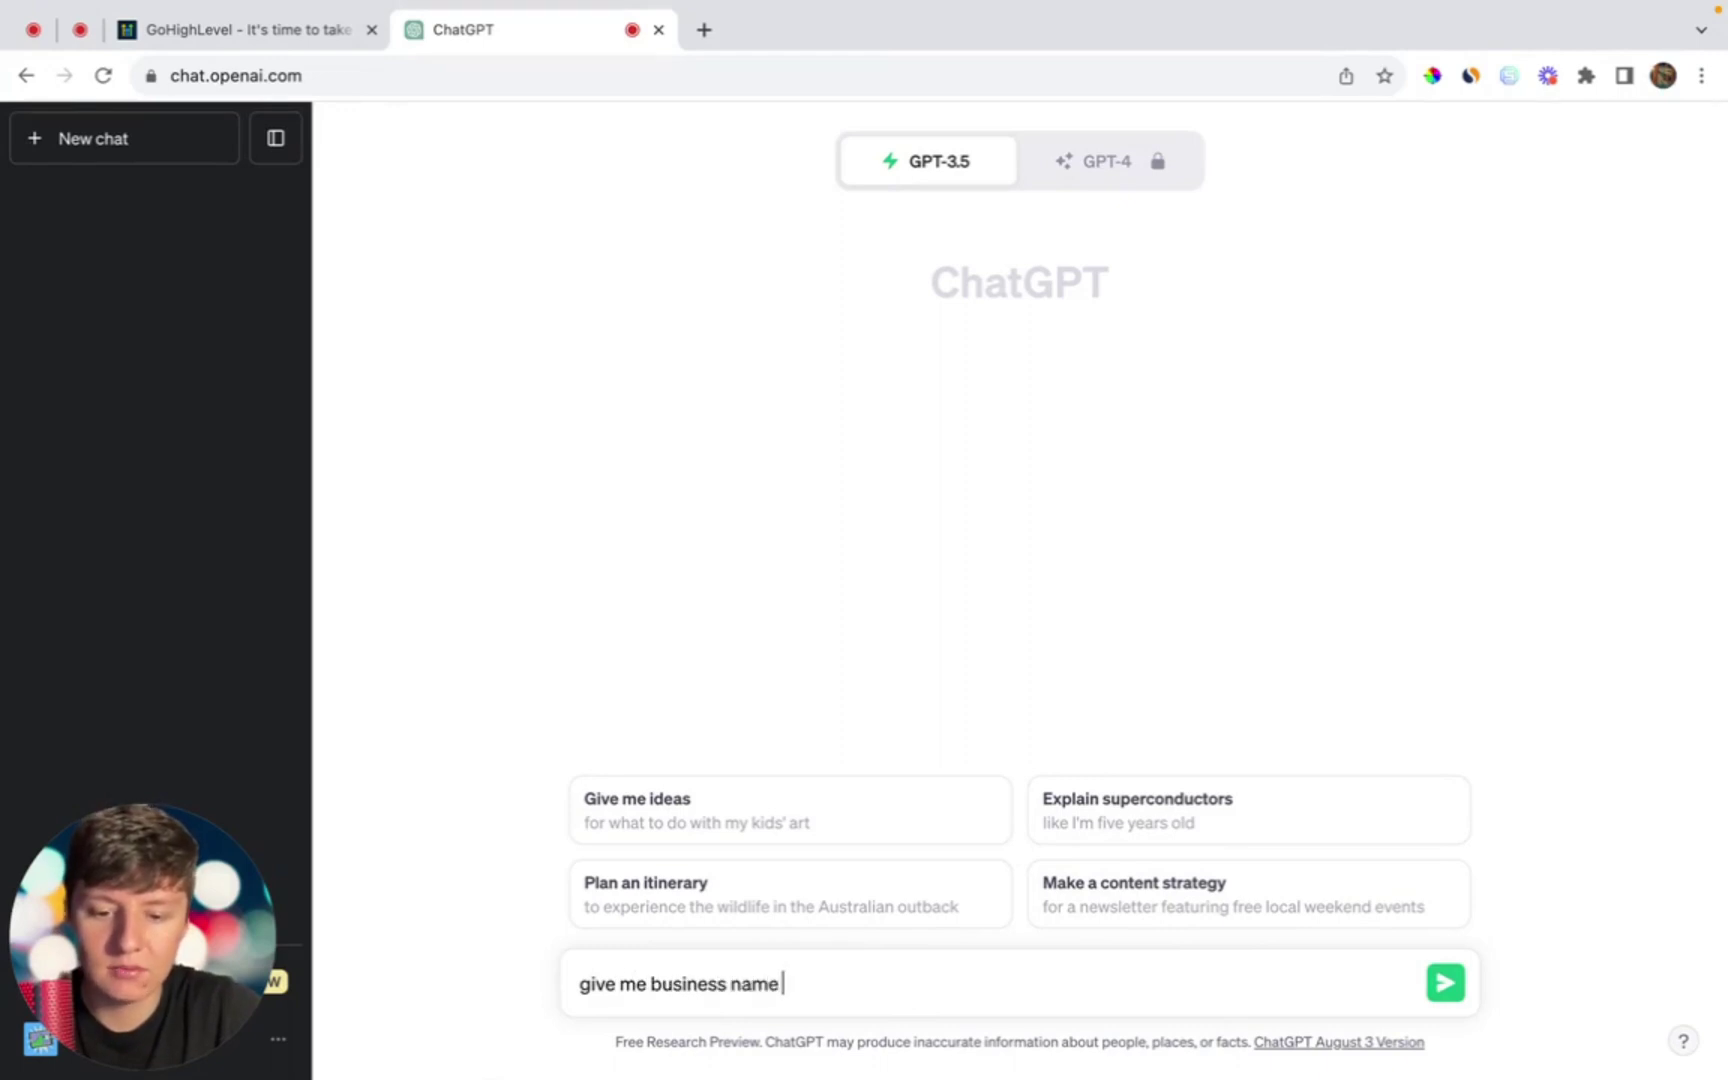
type("ideas for a s")
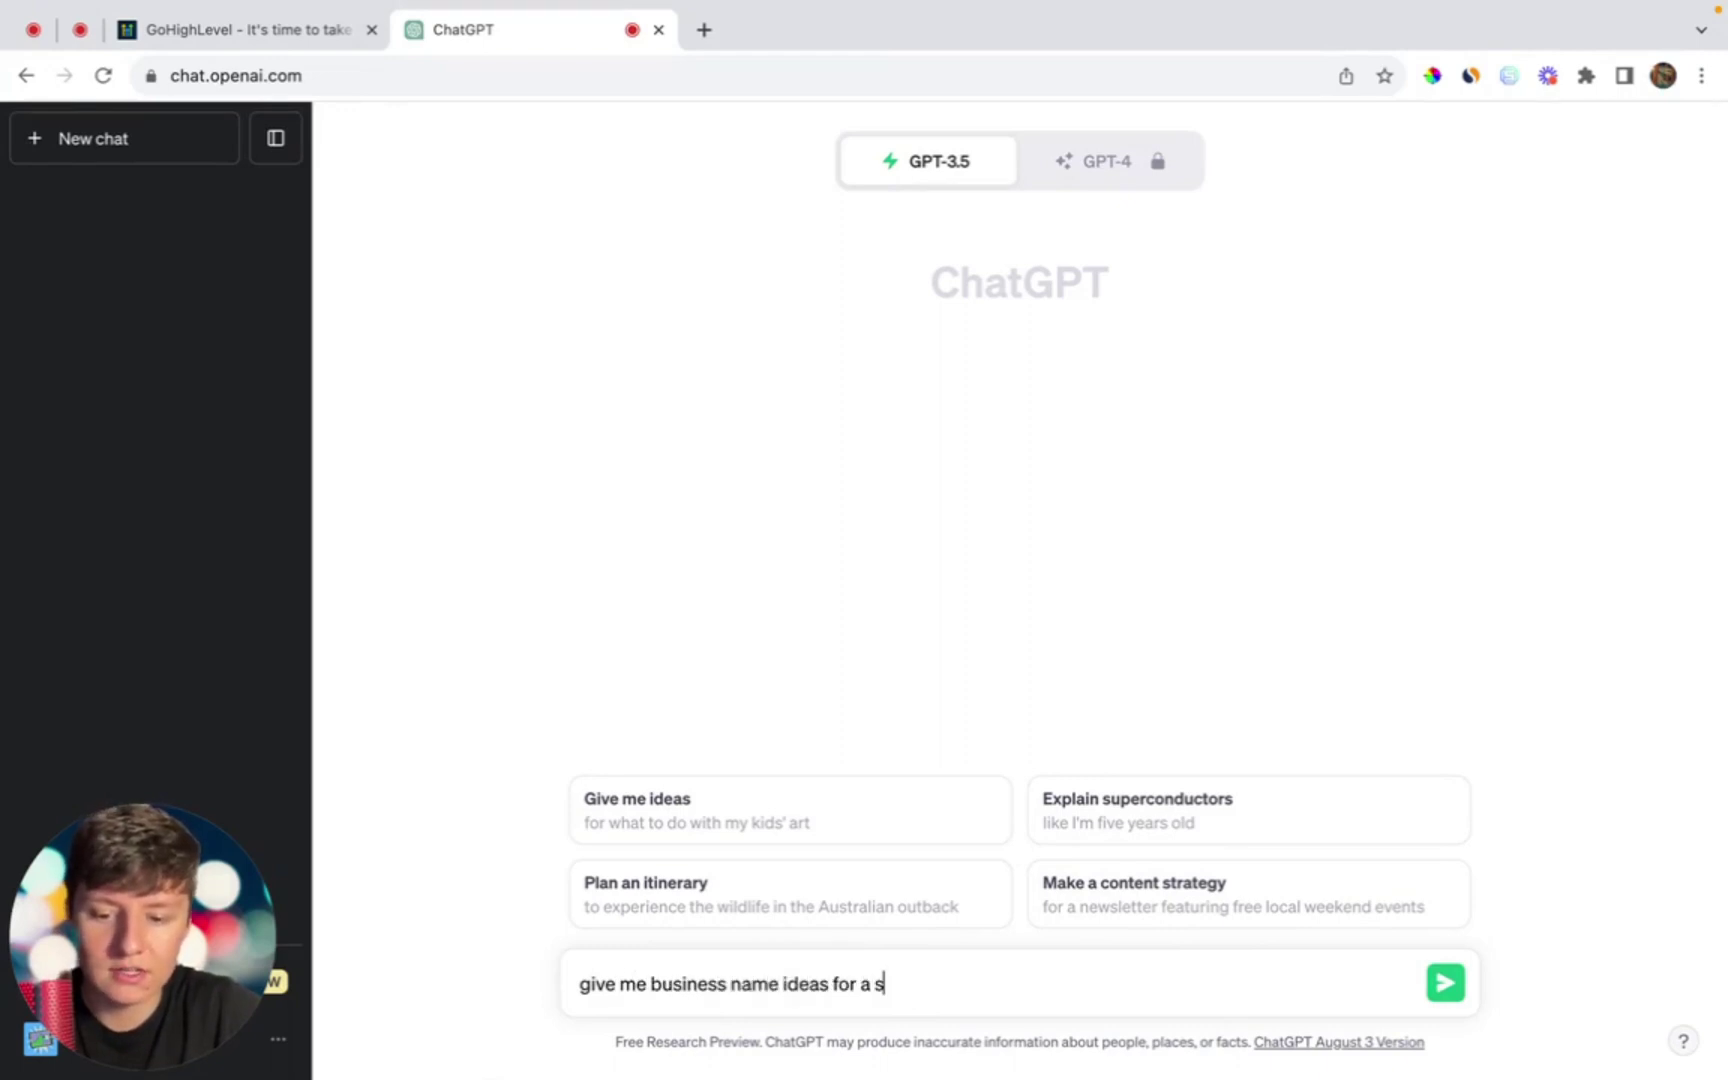
type("aas company that h")
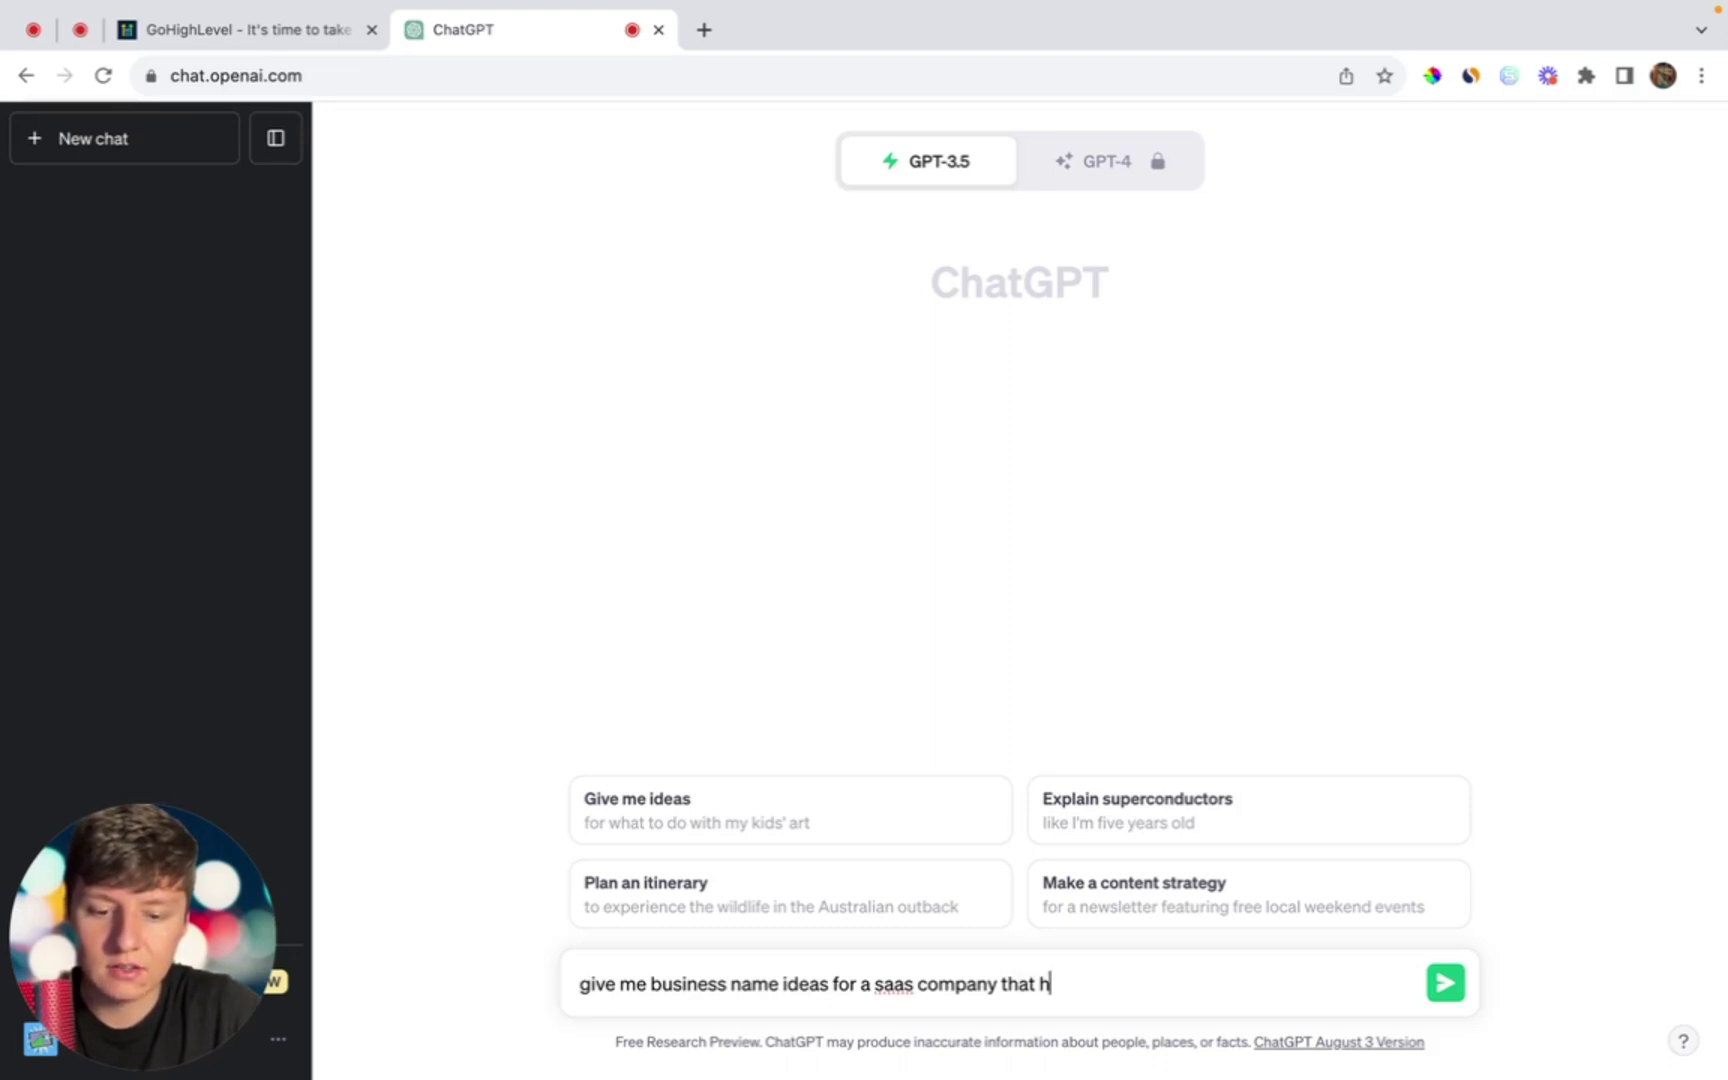
type("elps local busine")
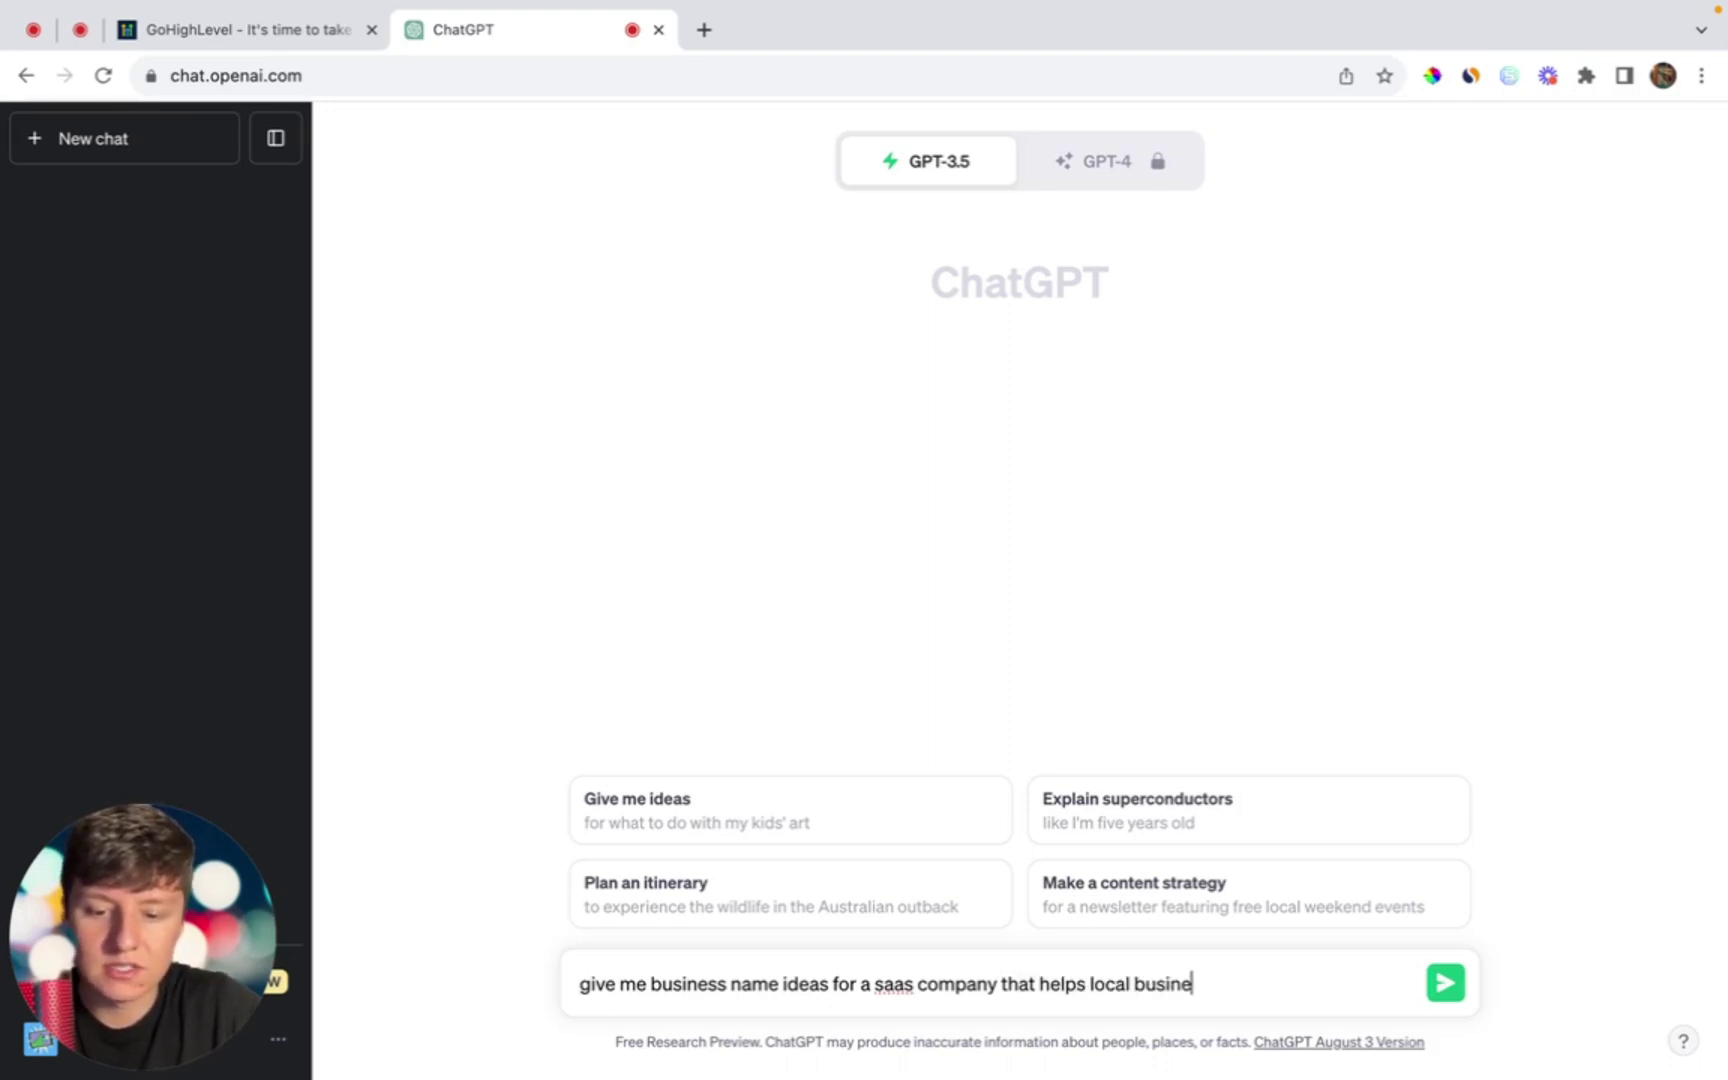
type("sses with their sal")
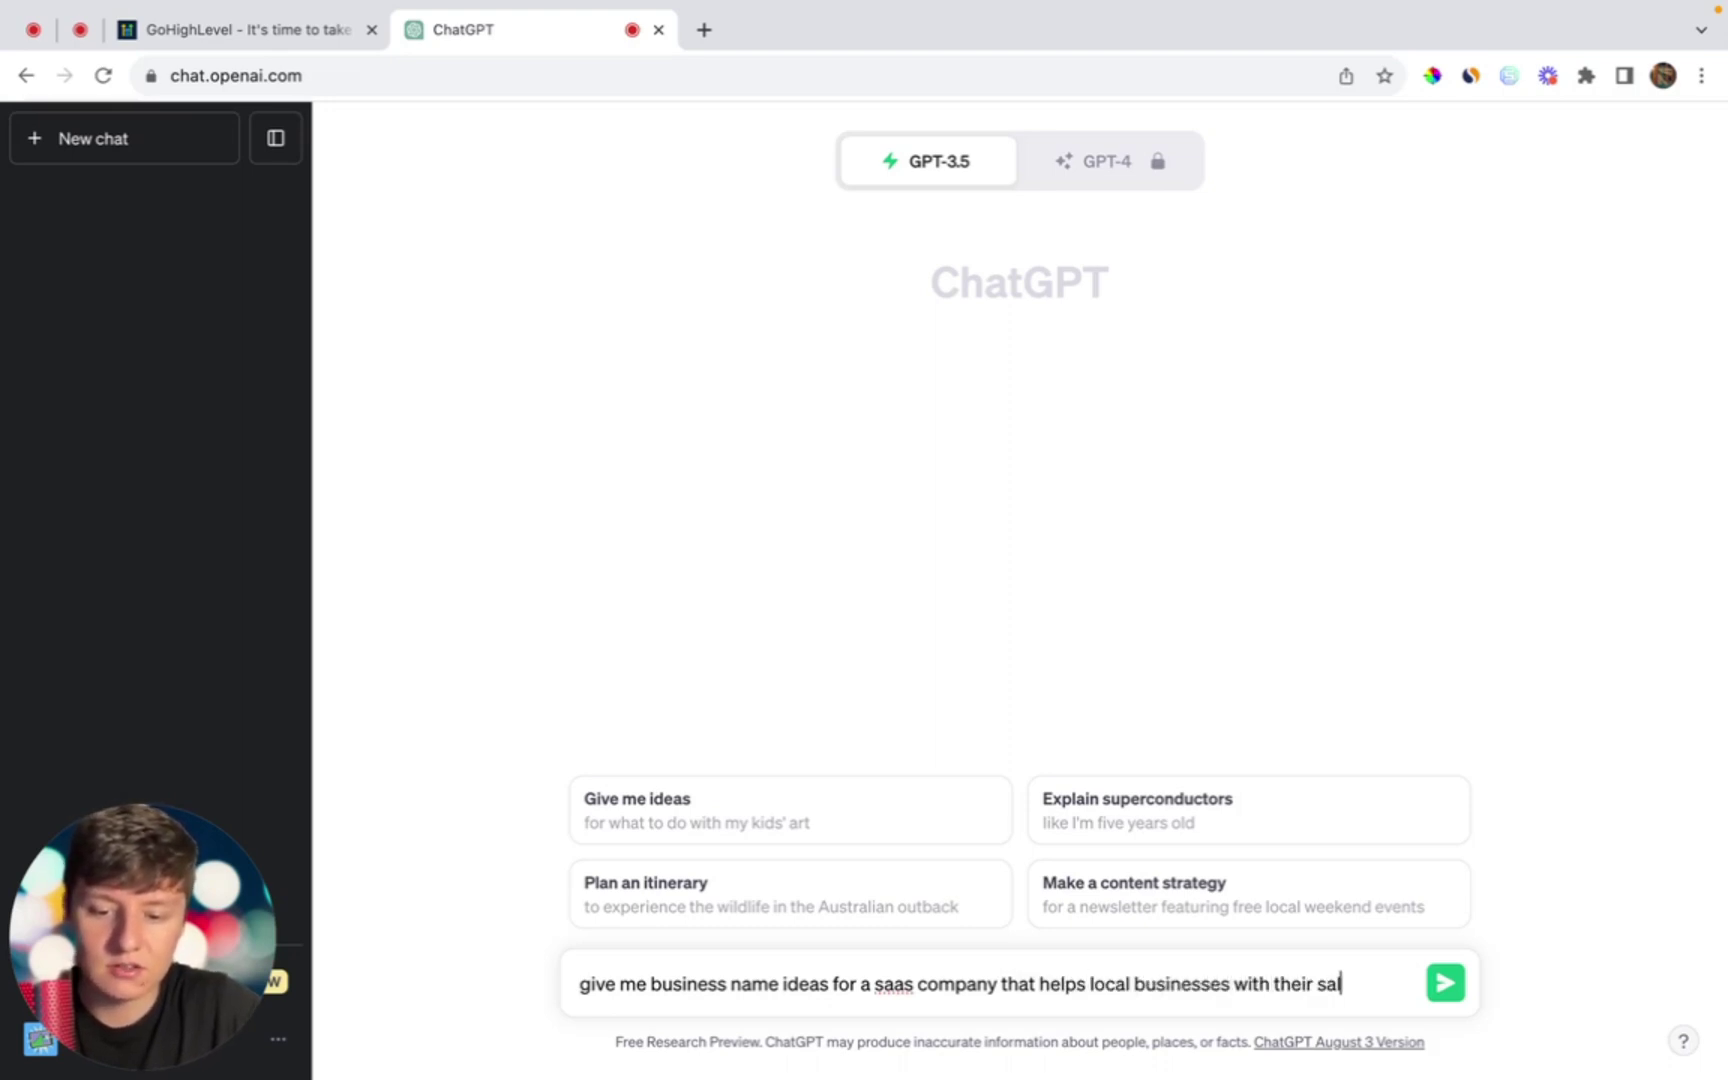
type("es and marketing")
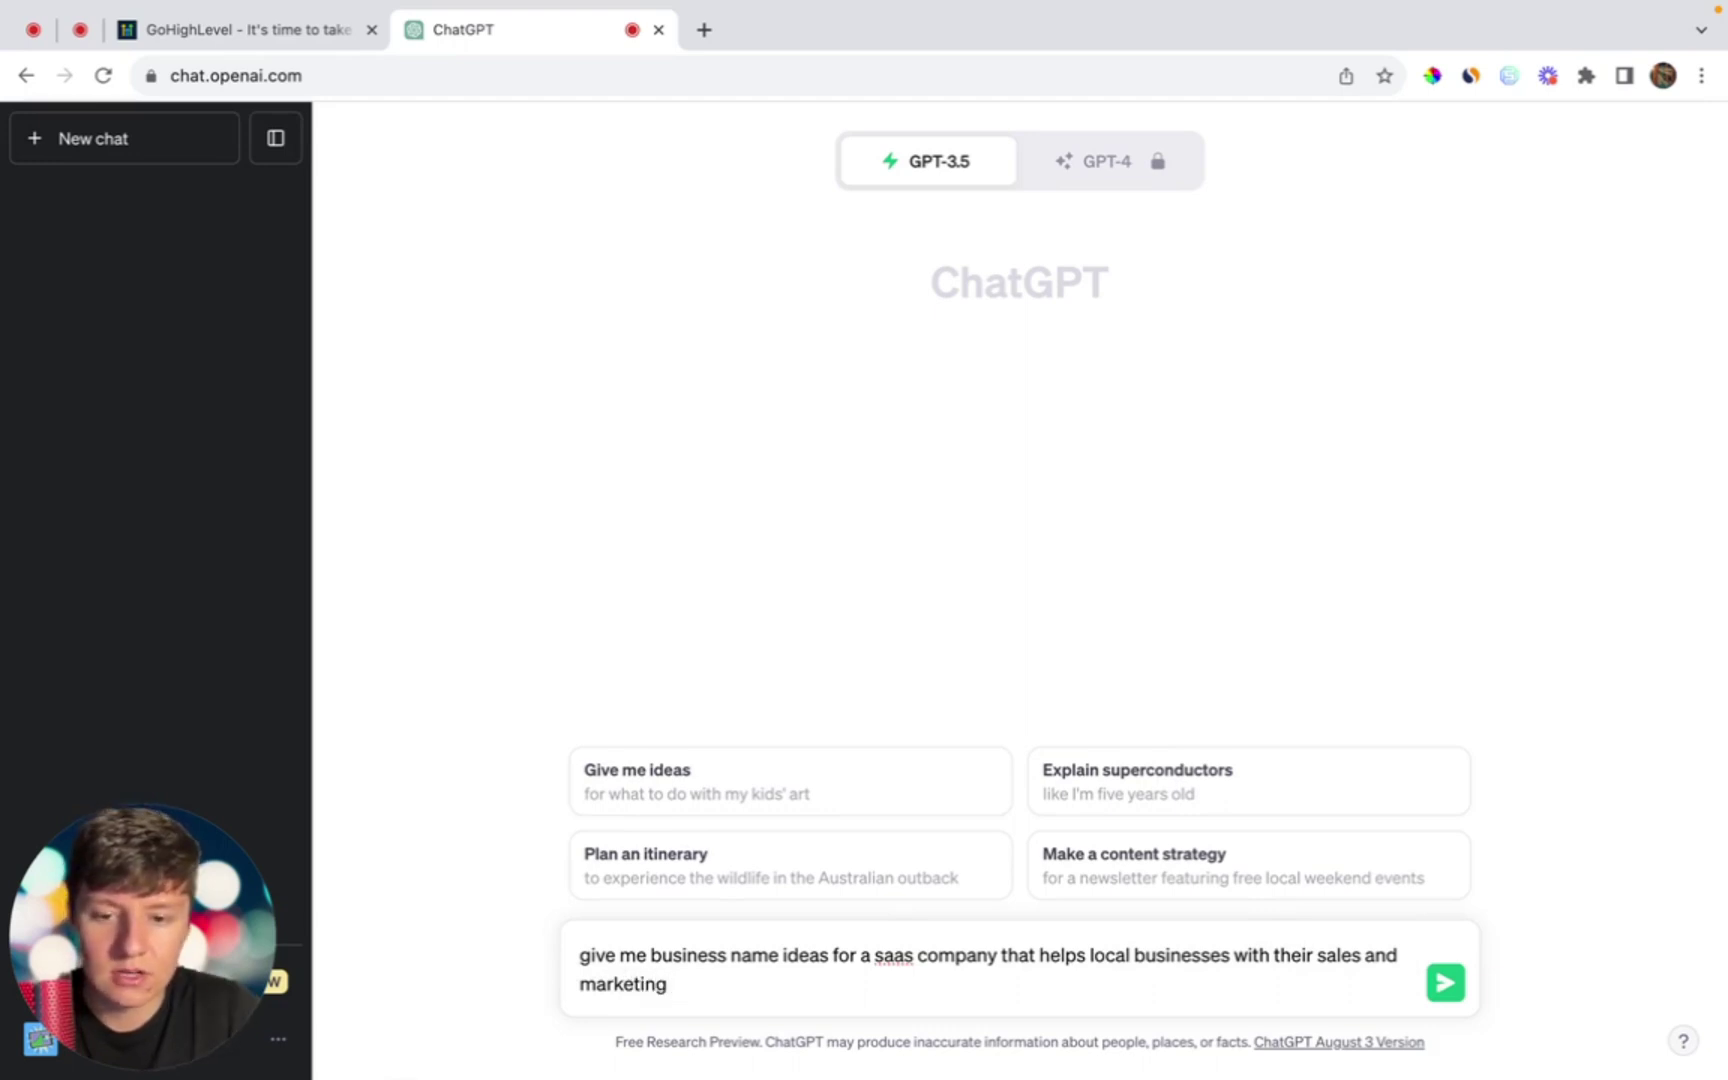
key("Return")
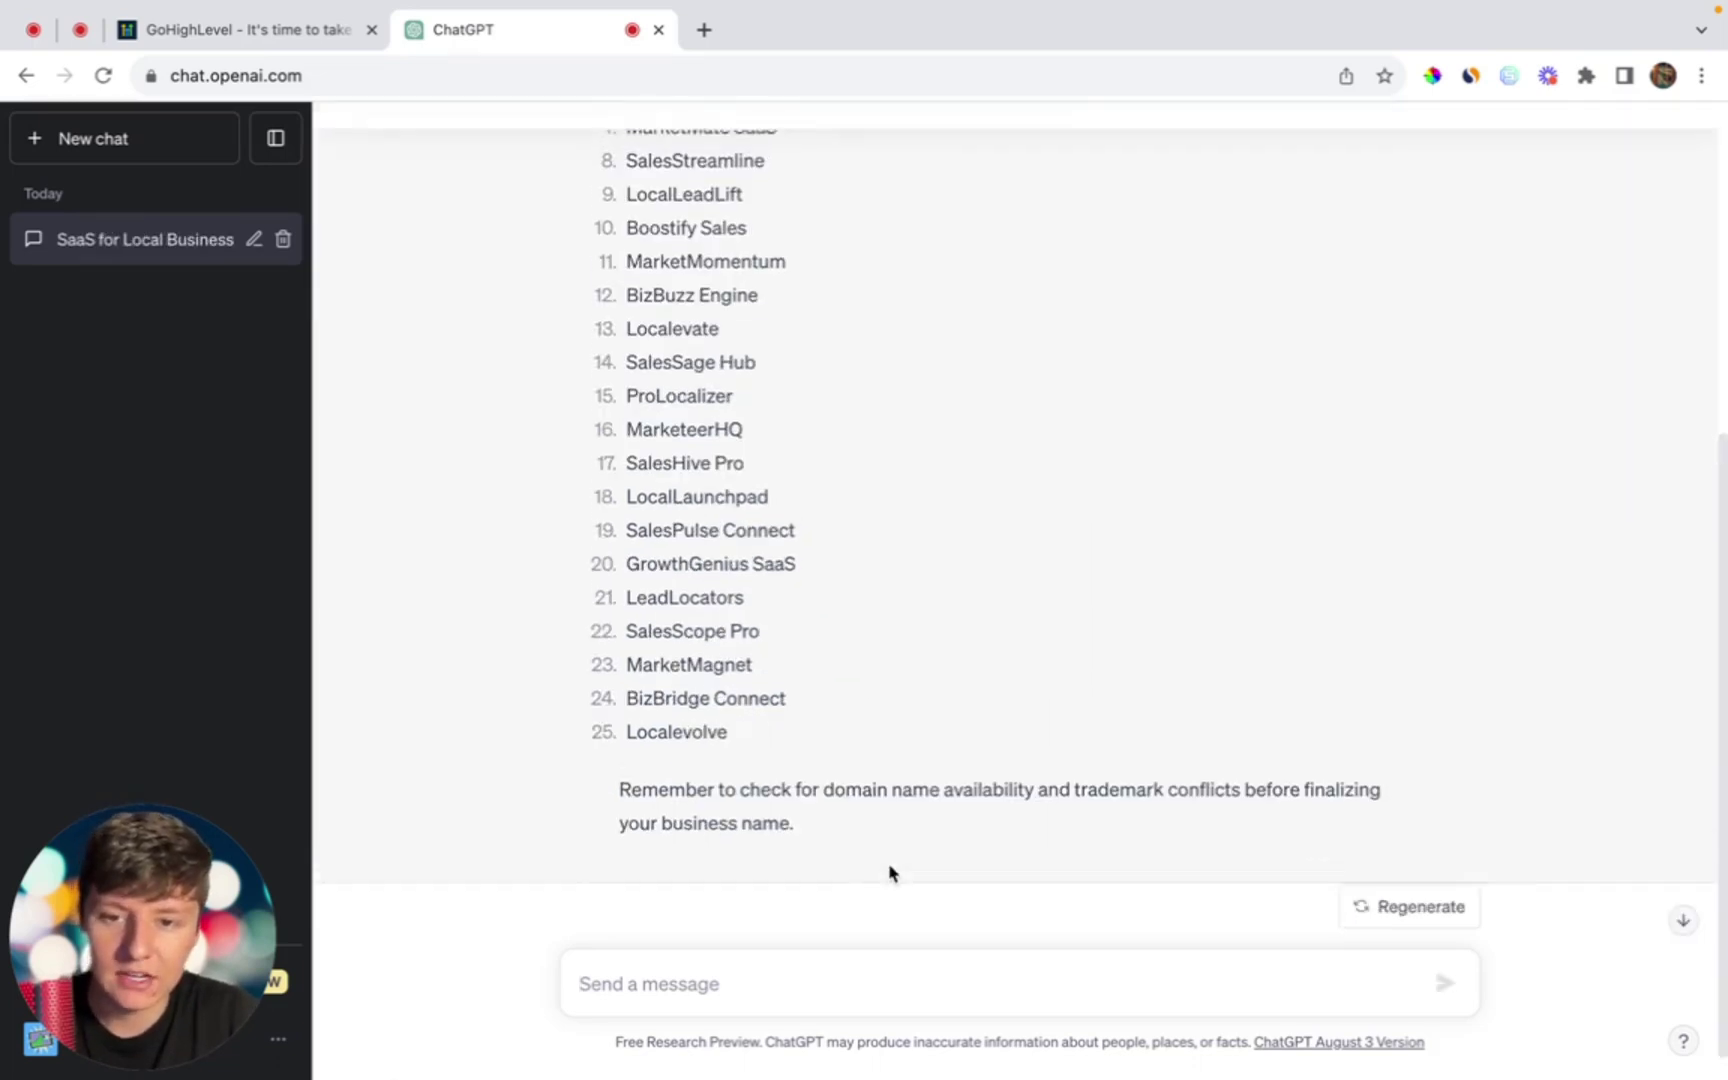
Step: Review the suggested names, request more, and highlight LocalLeads Hub in the new list
scroll(890, 873, "up", 5)
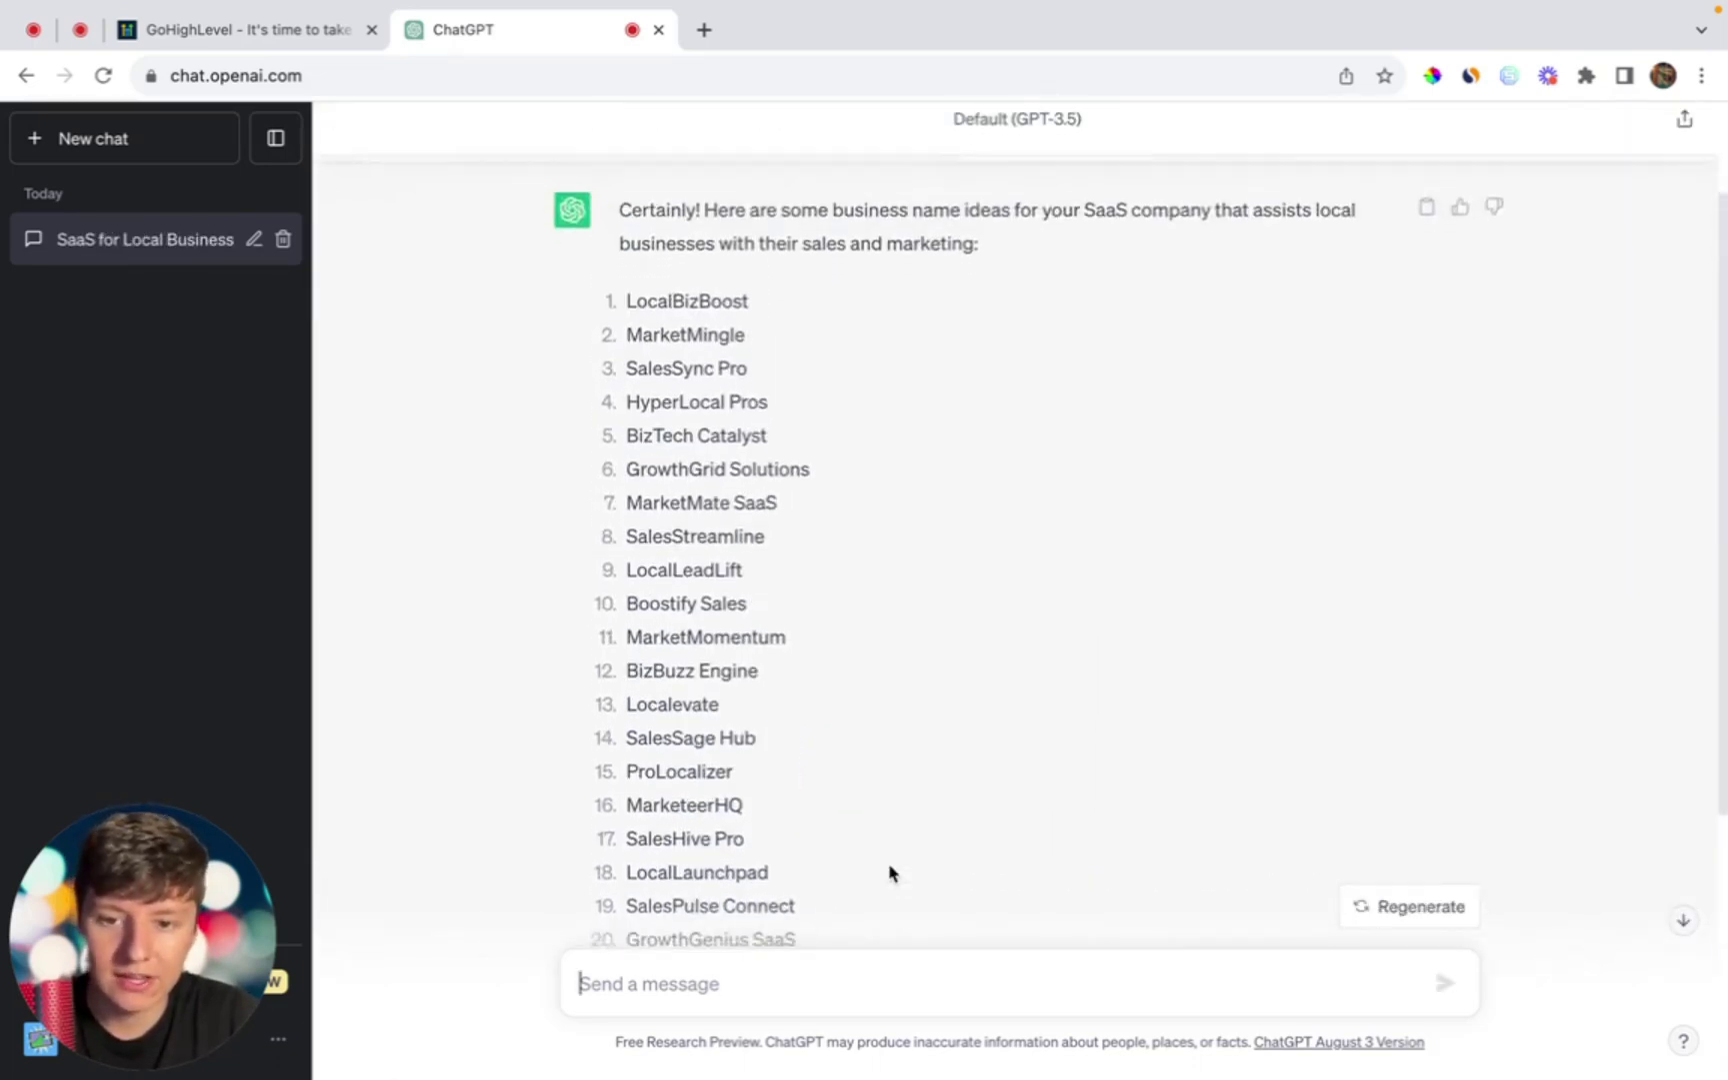
scroll(890, 873, "down", 3)
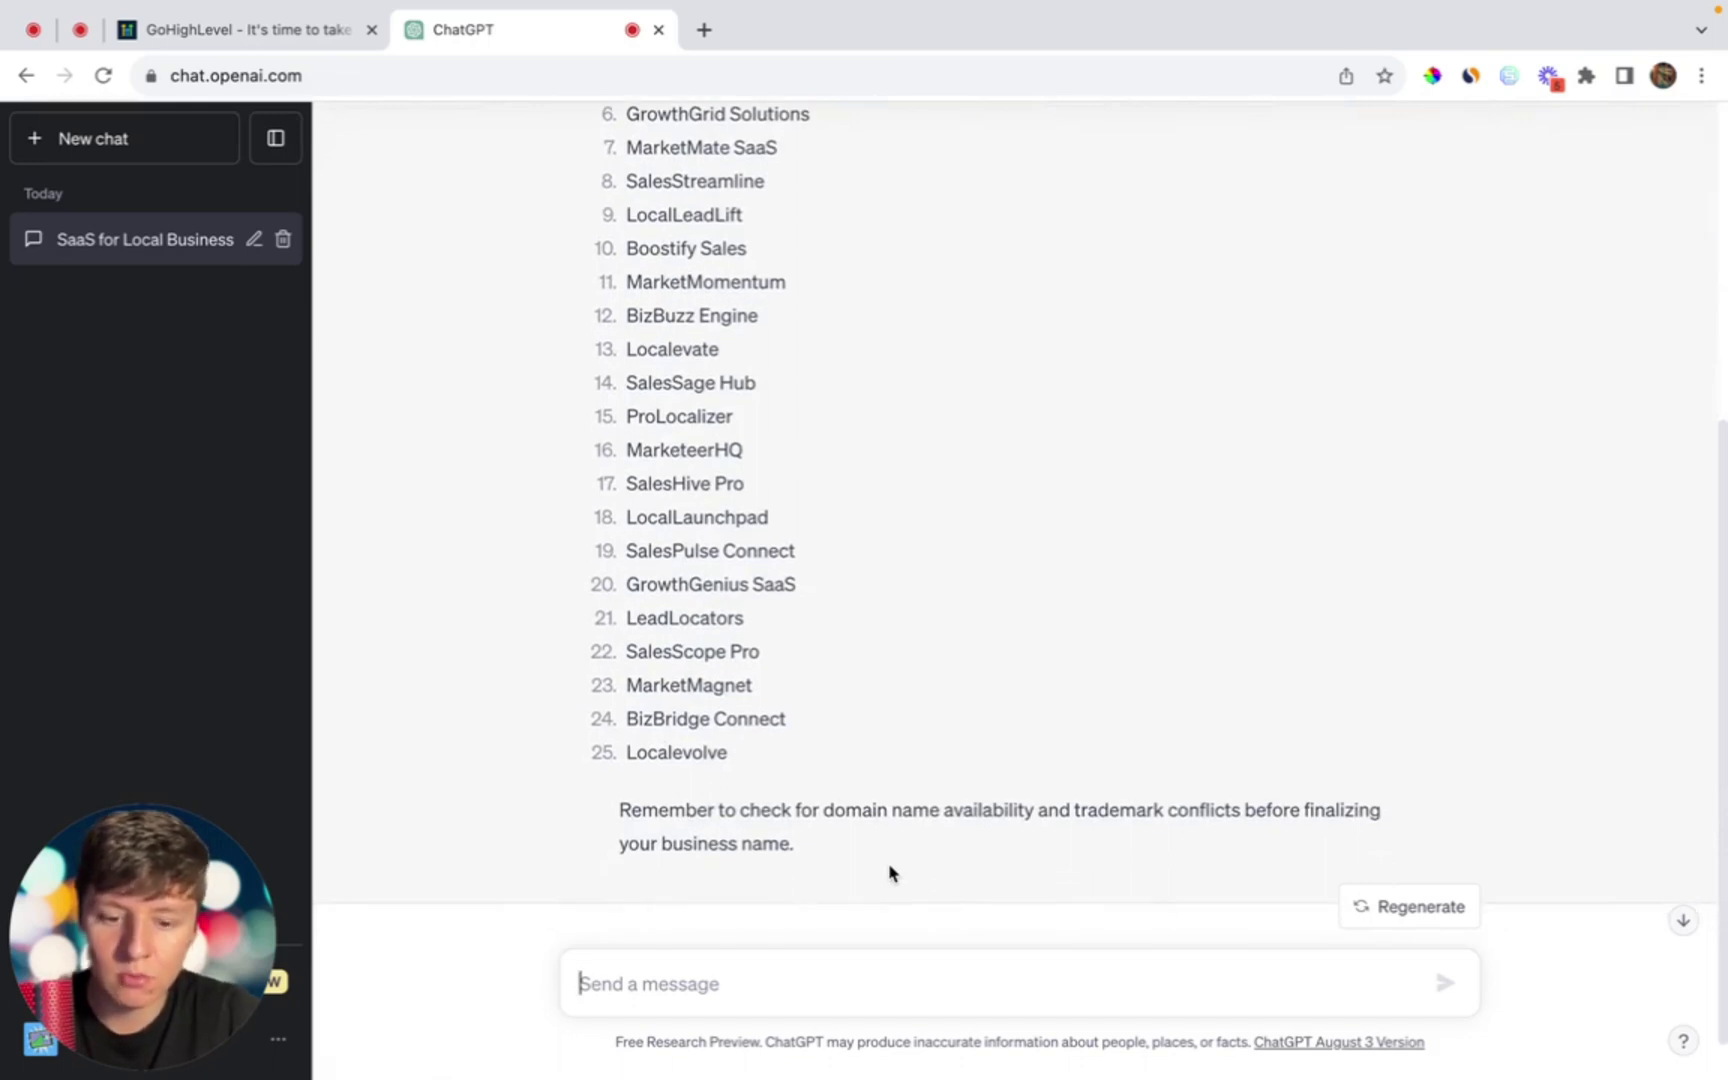
type("more")
key("Return")
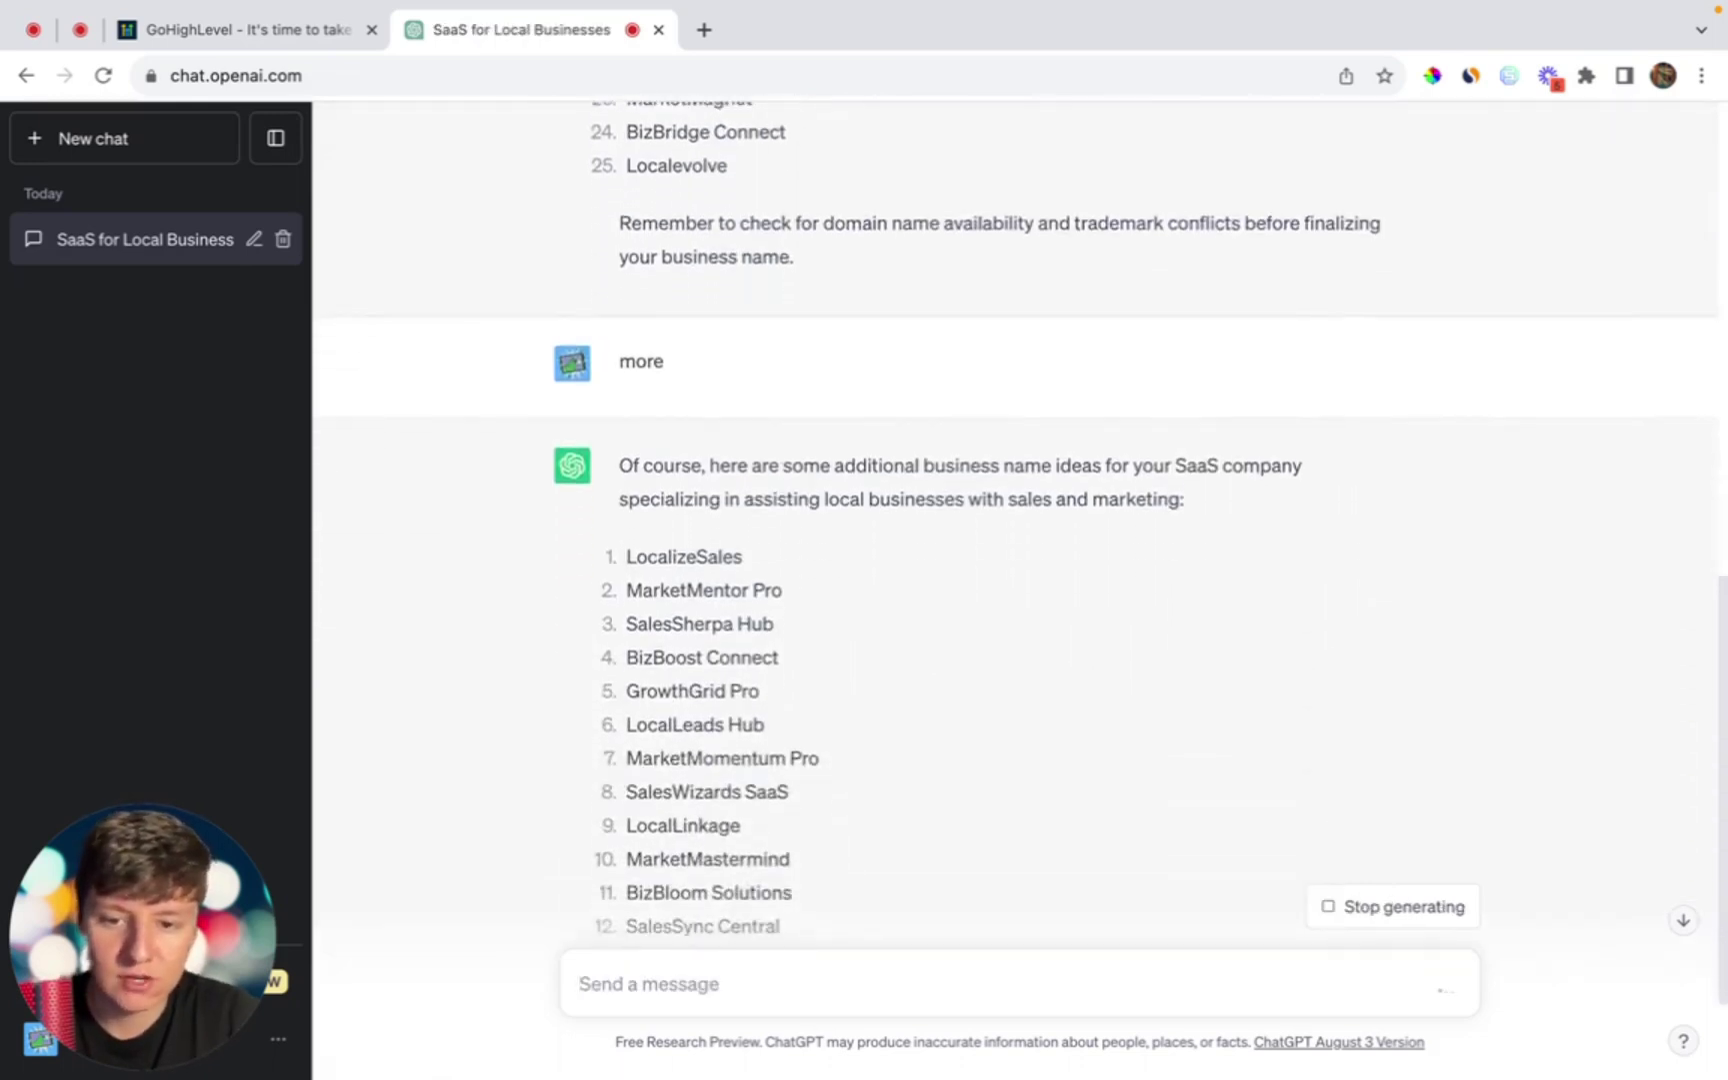
scroll(890, 873, "down", 3)
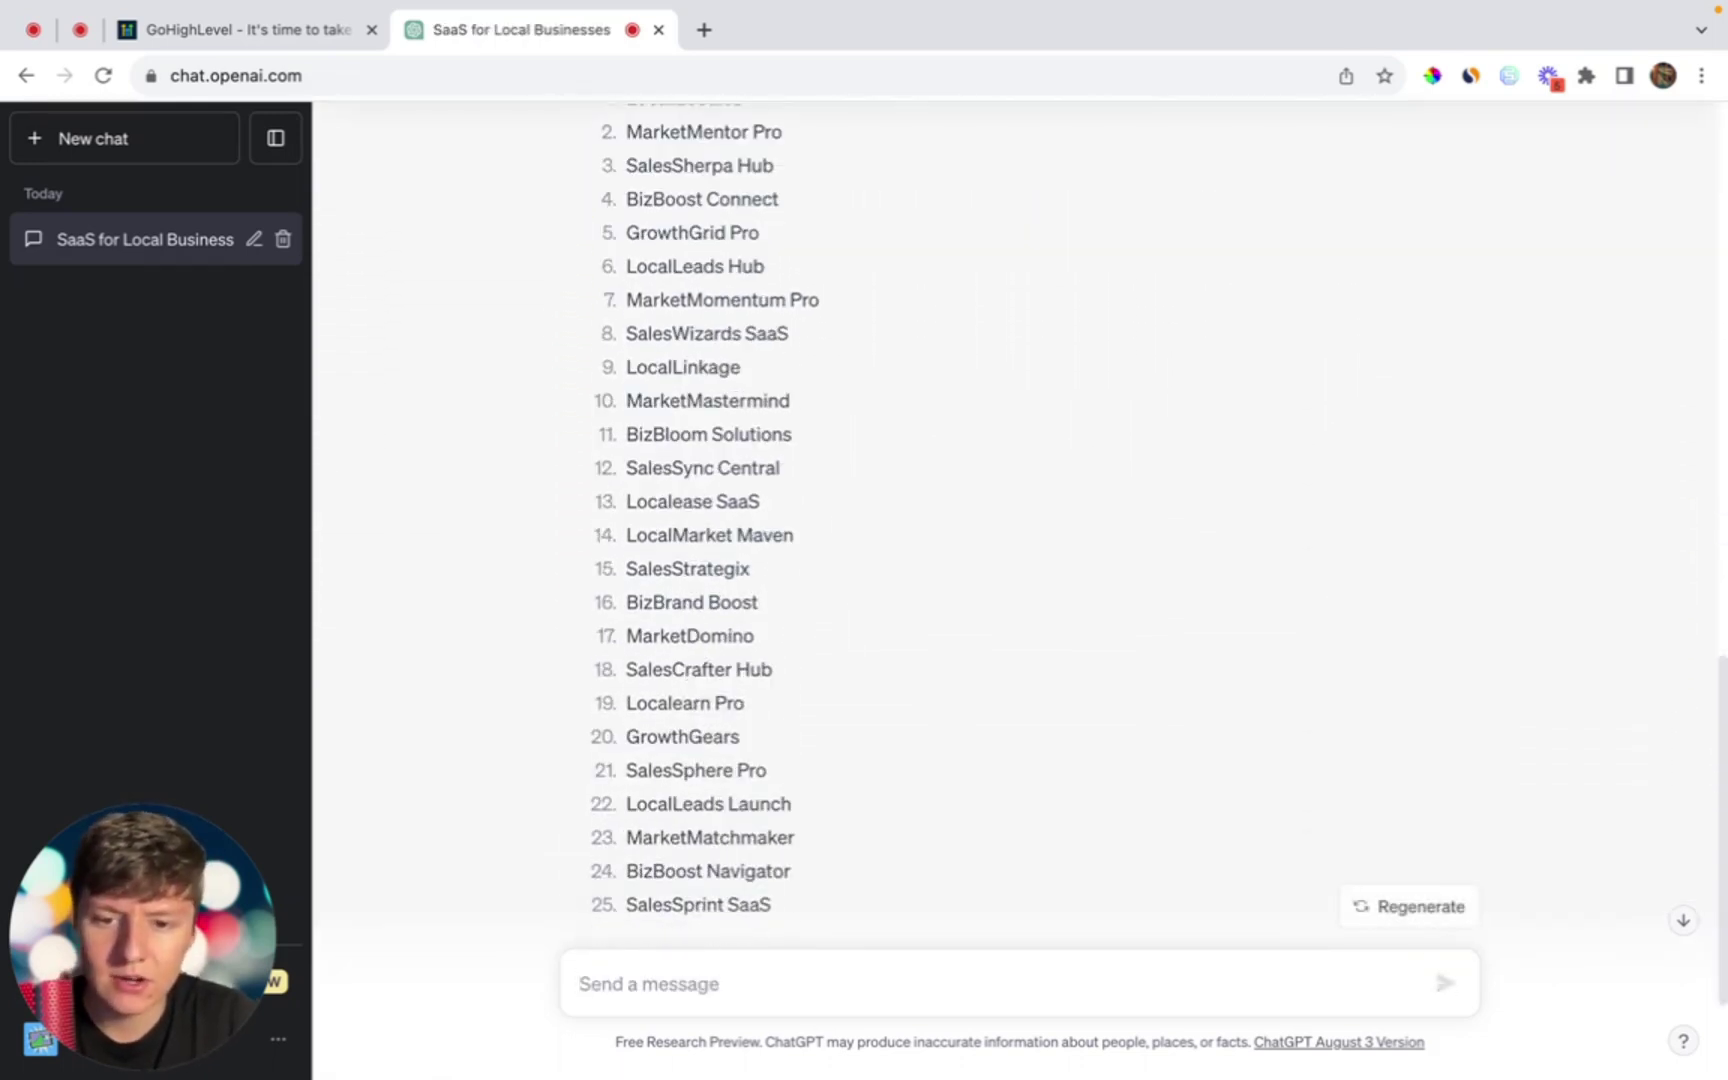
scroll(1026, 783, "up", 5)
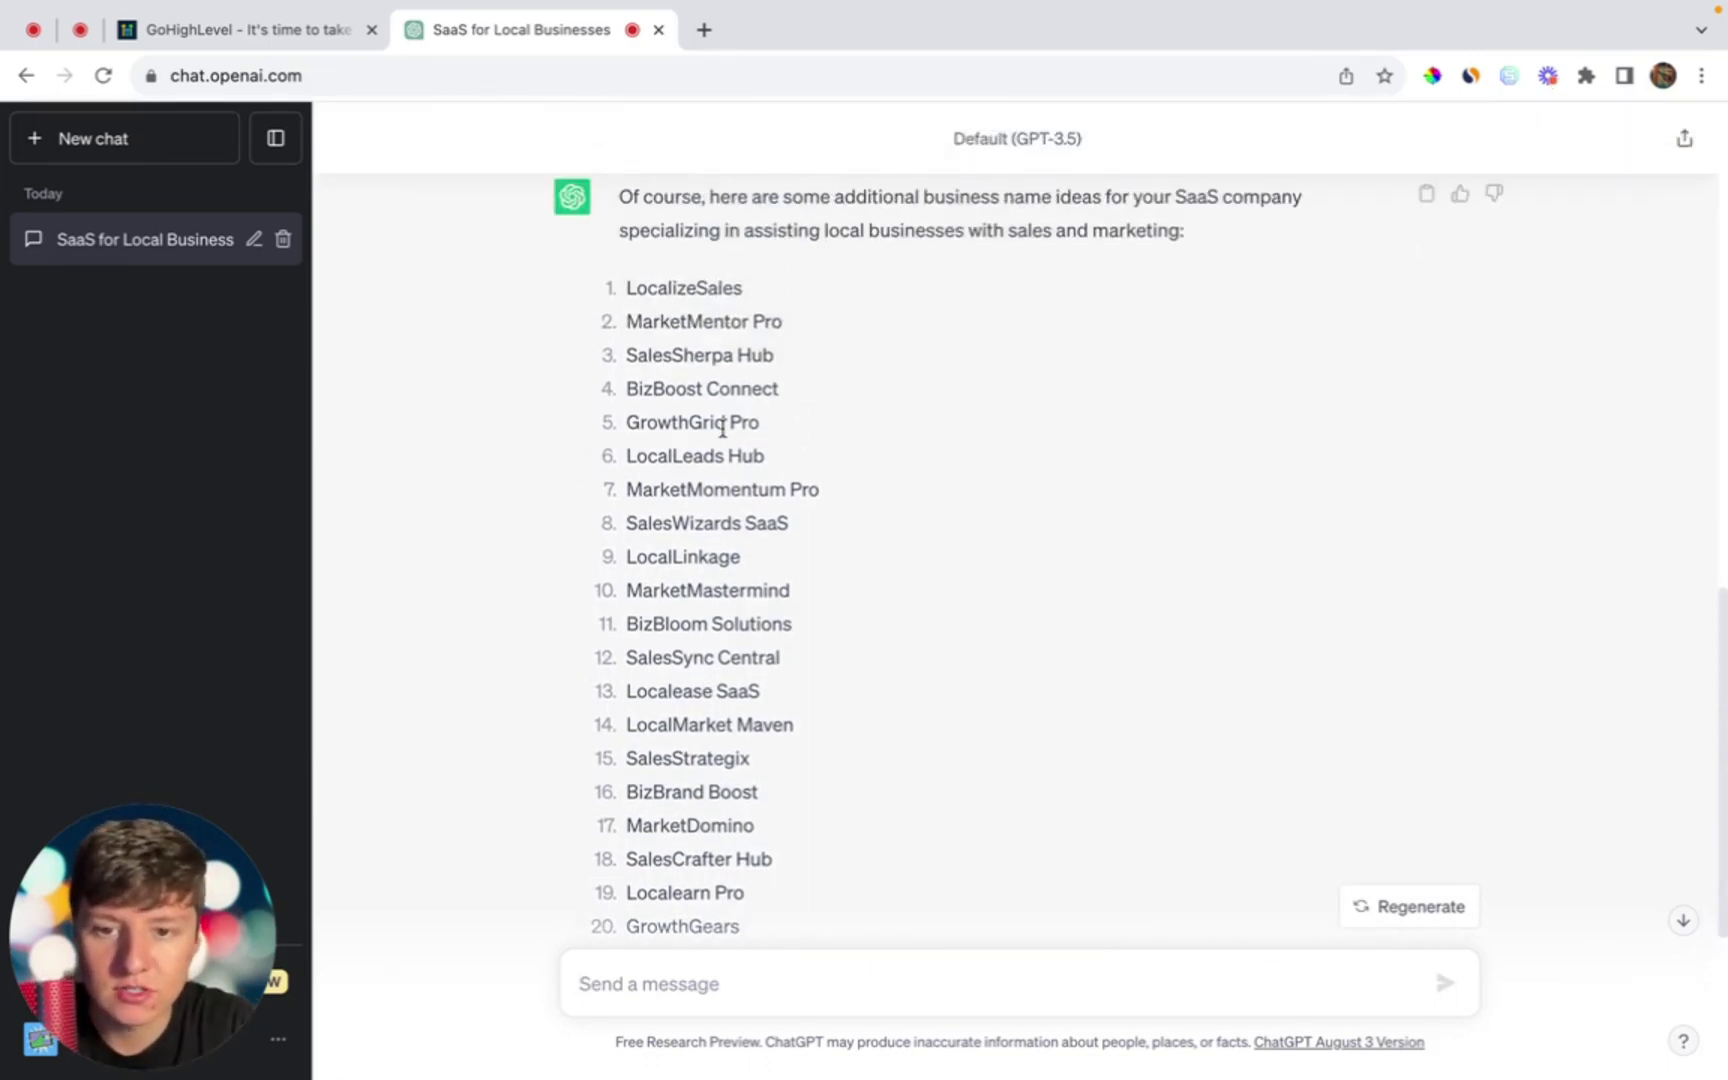
triple_click(714, 458)
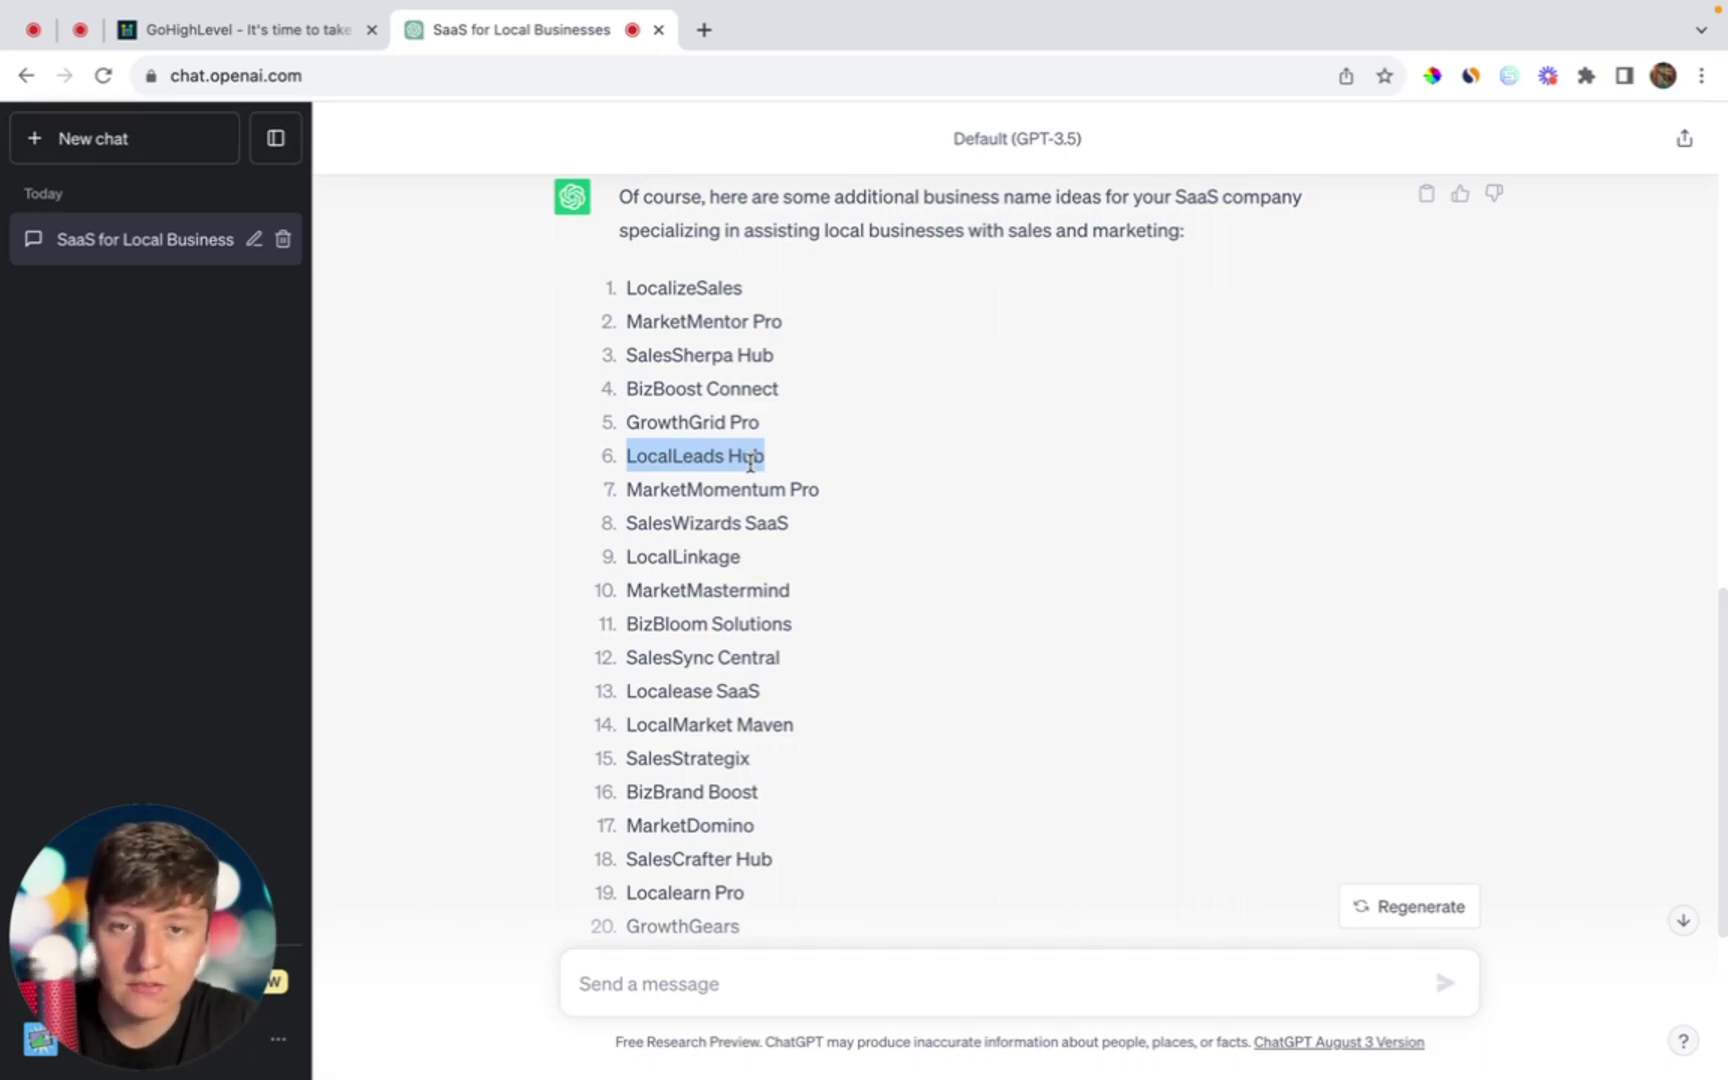
Step: Ask for the best niches to target with the saas
scroll(750, 463, "down", 1)
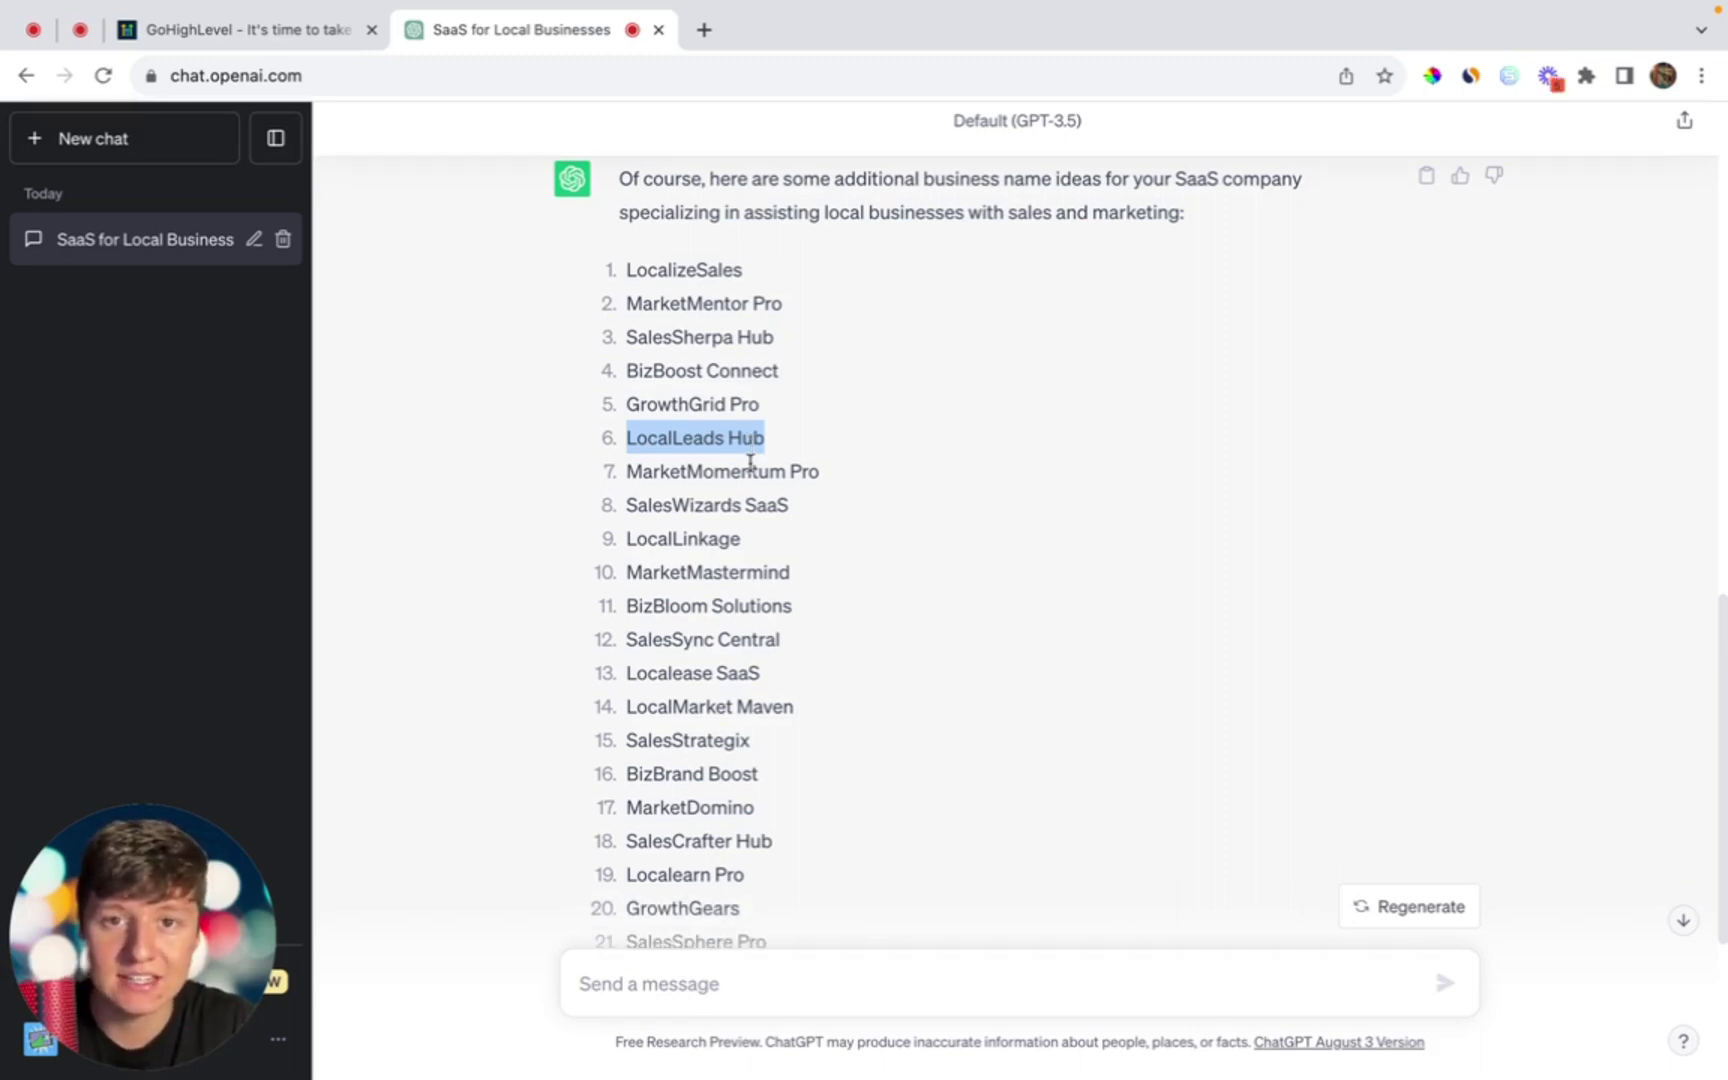
scroll(750, 463, "down", 5)
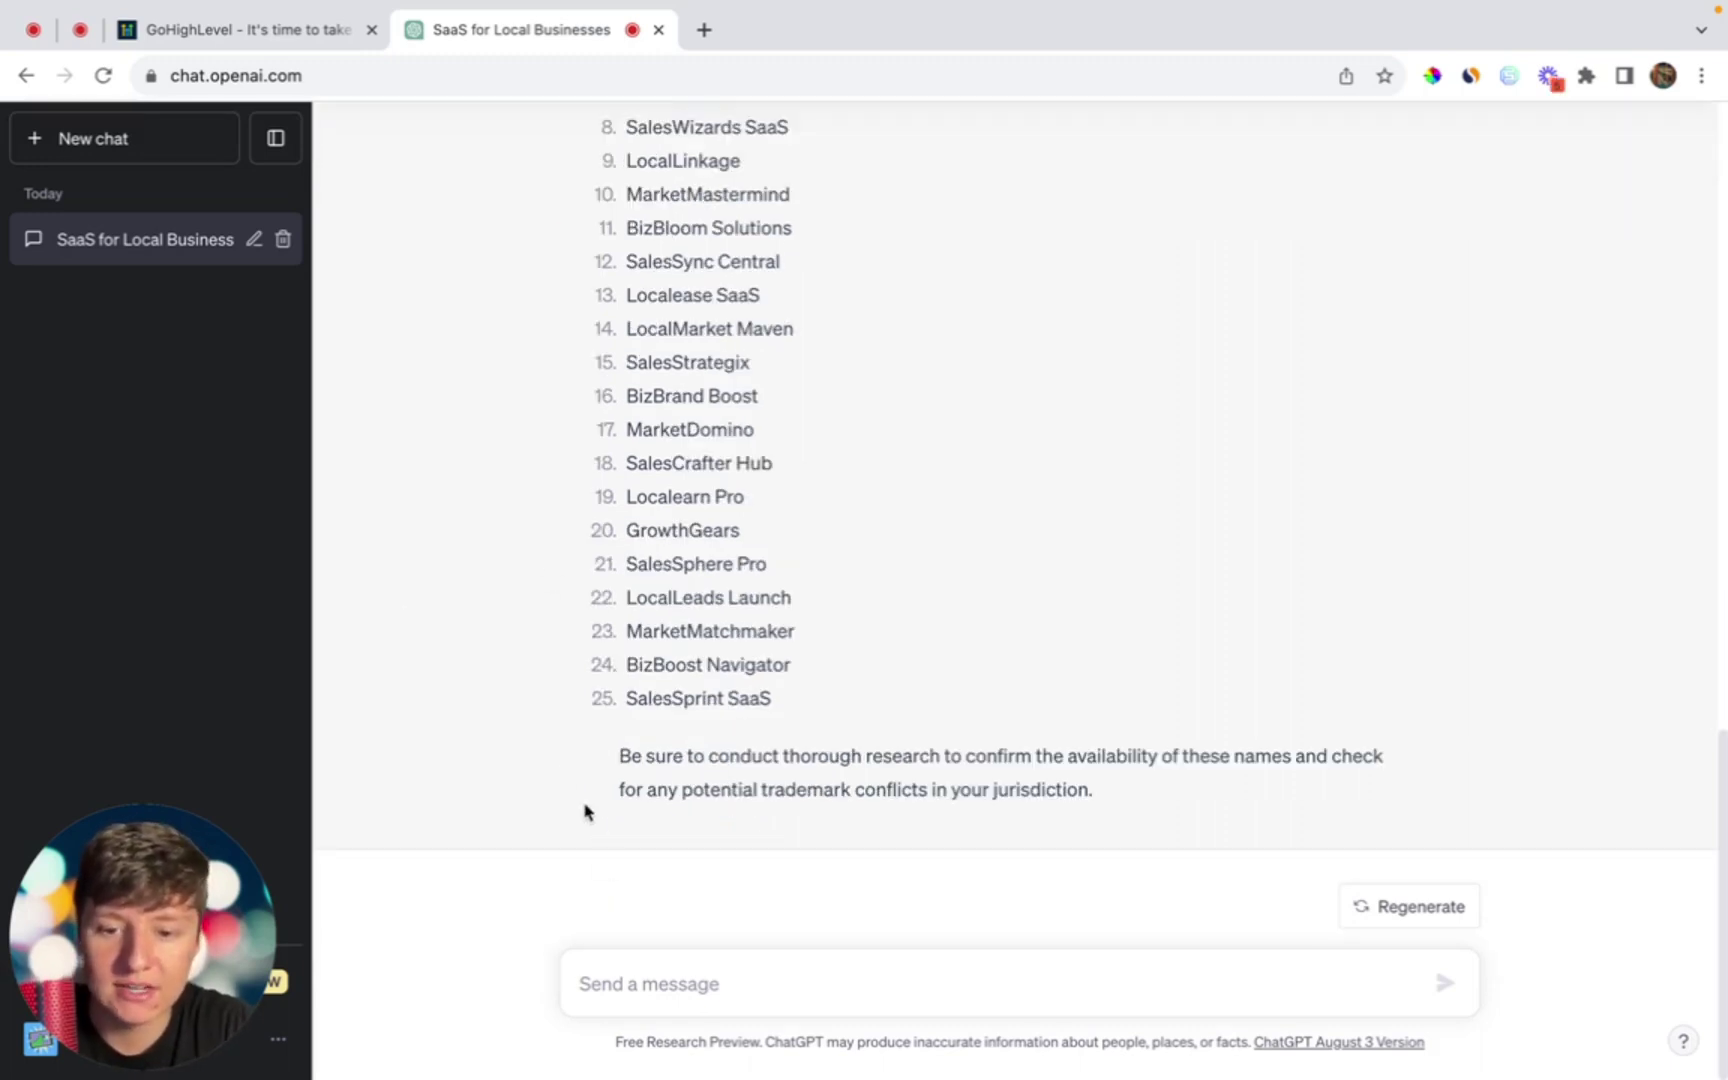
left_click(638, 975)
type("give me the best")
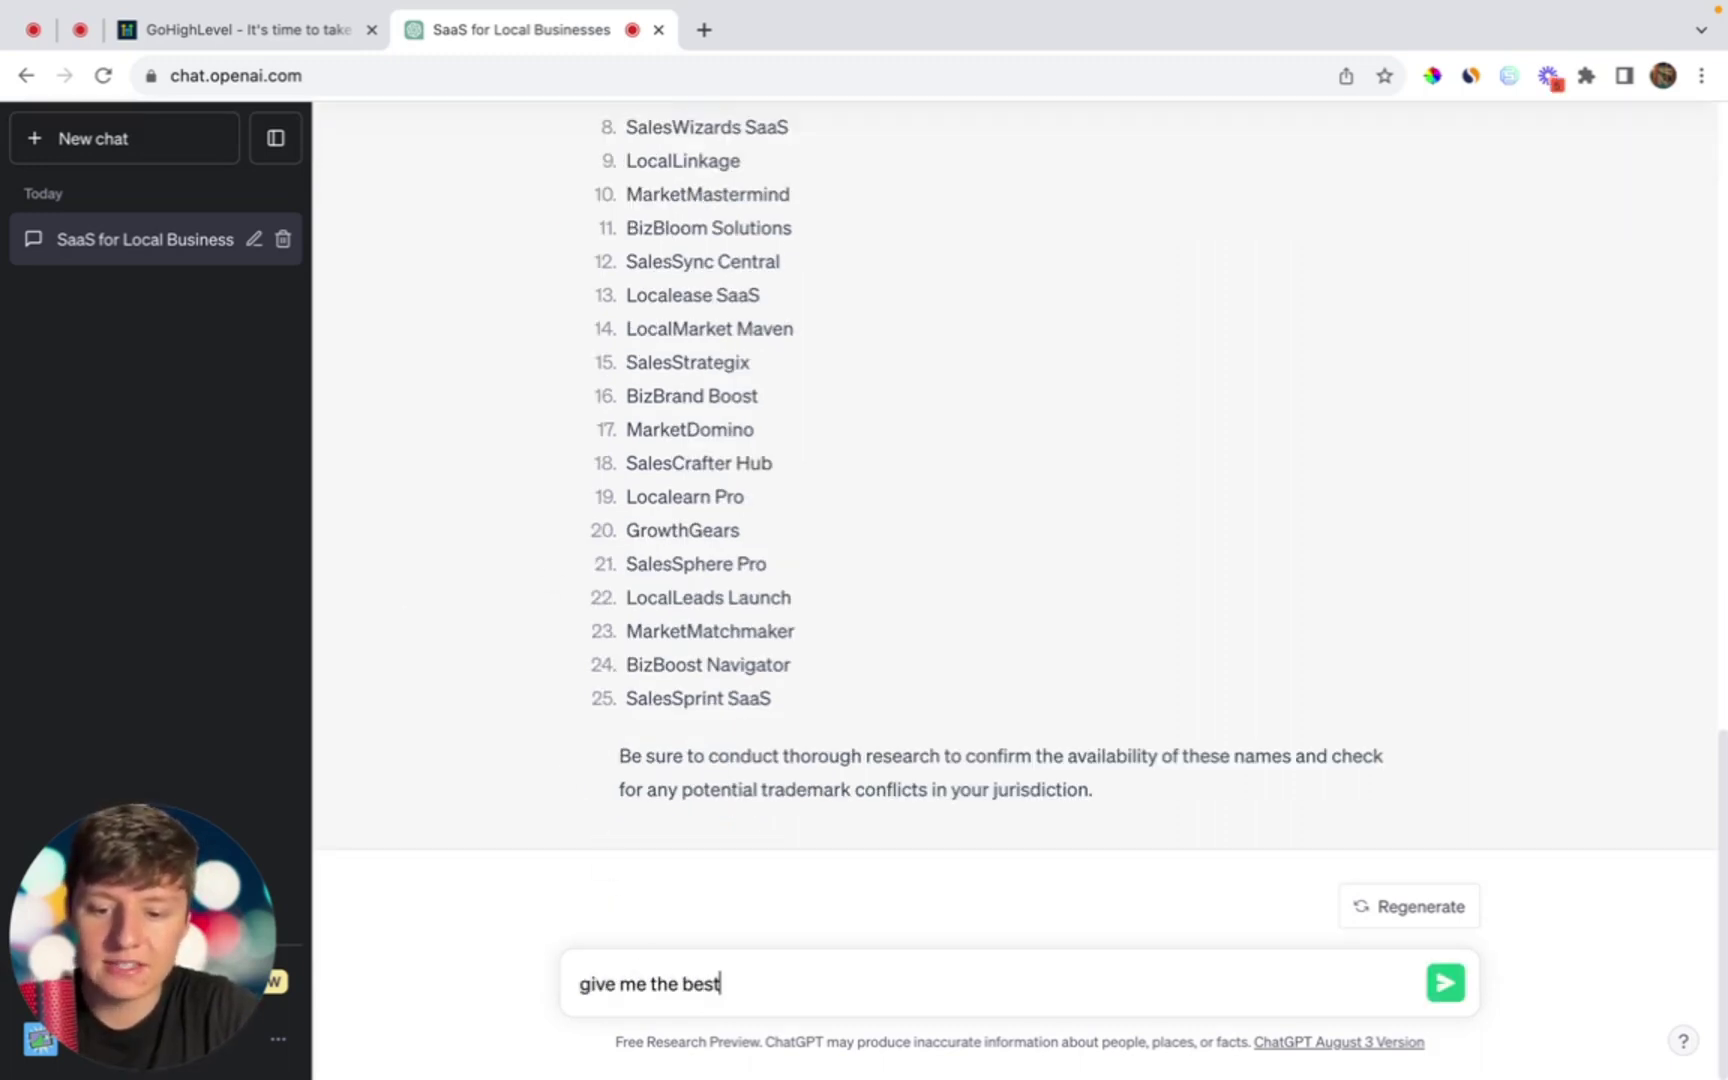
type(" niches i should ")
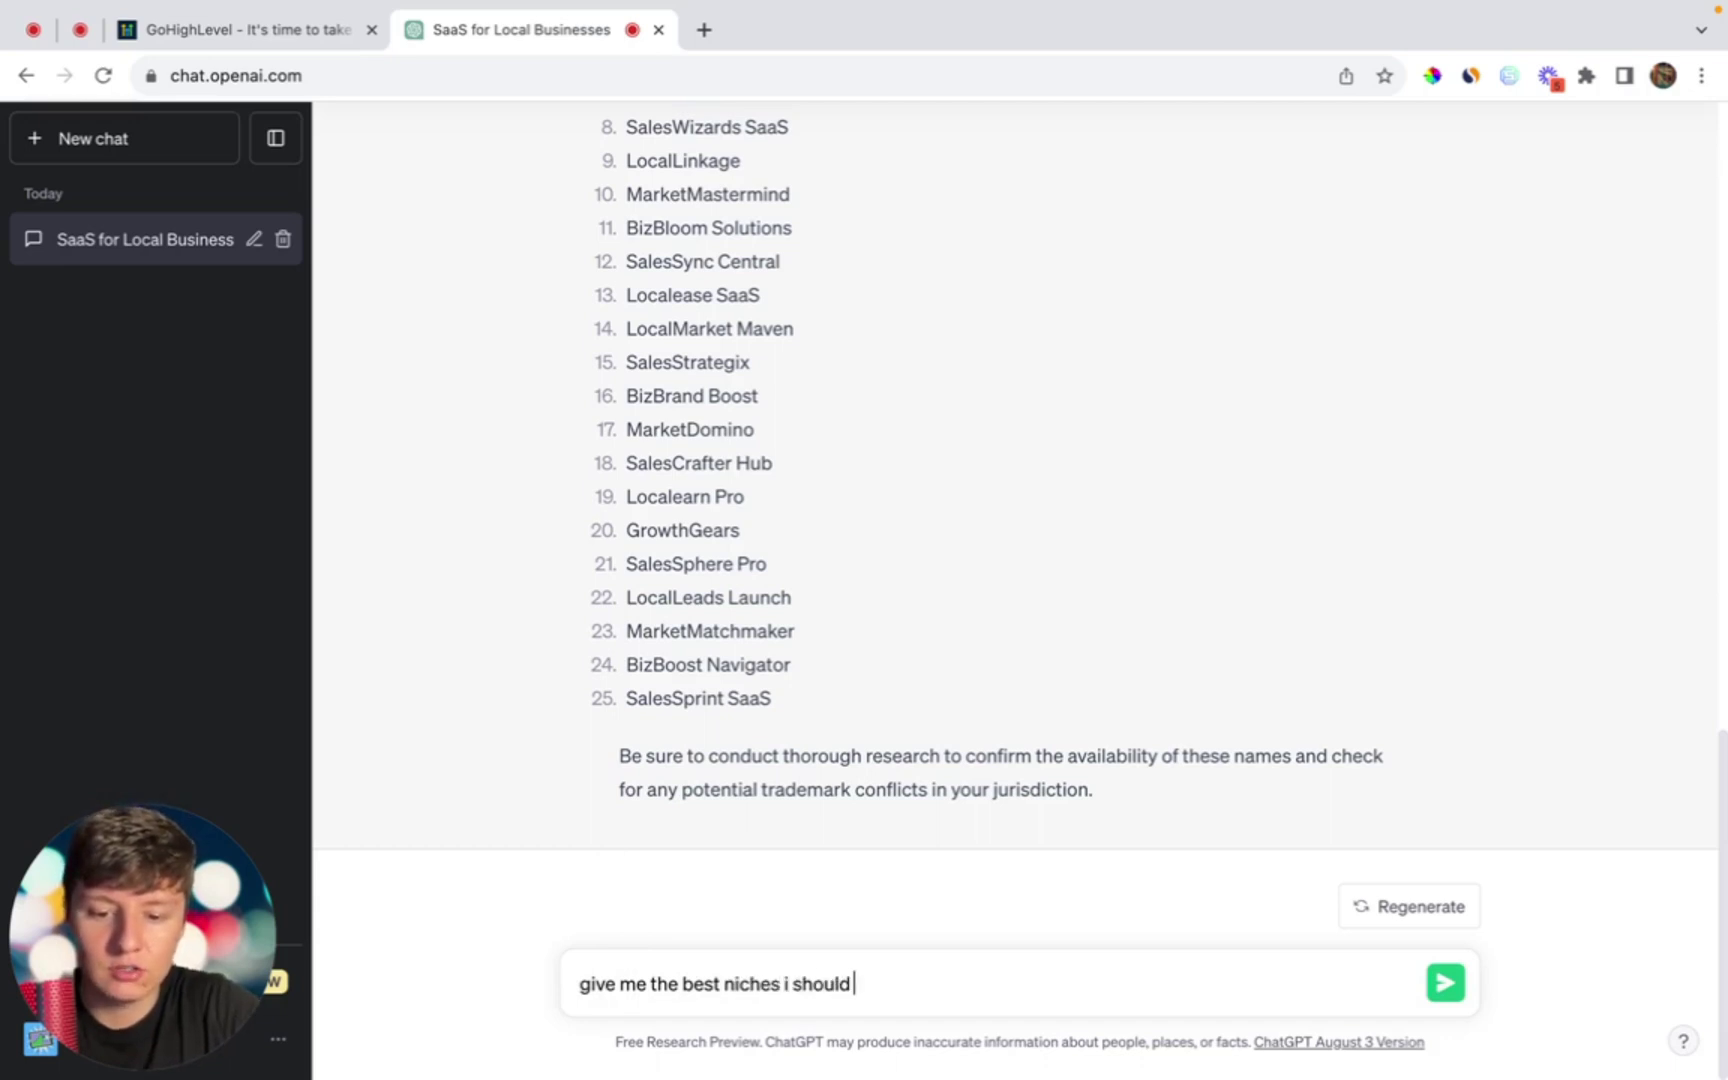
type("target with my saas")
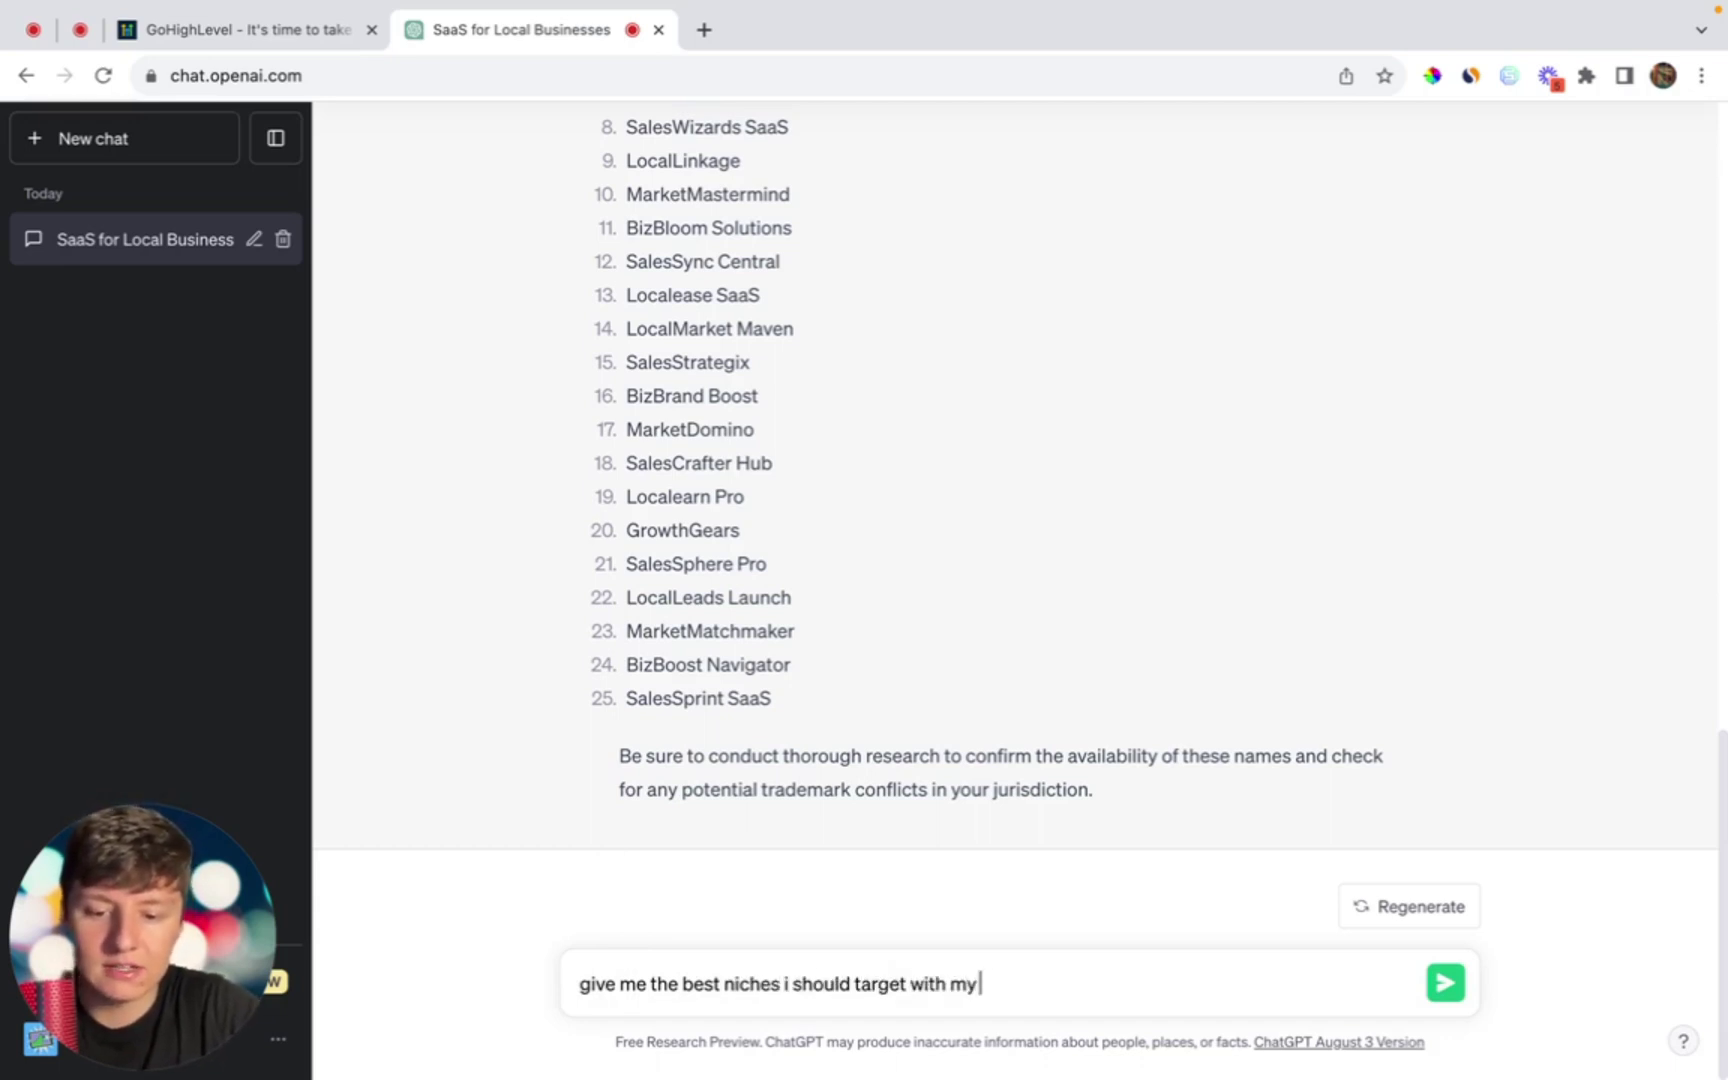
key("Return")
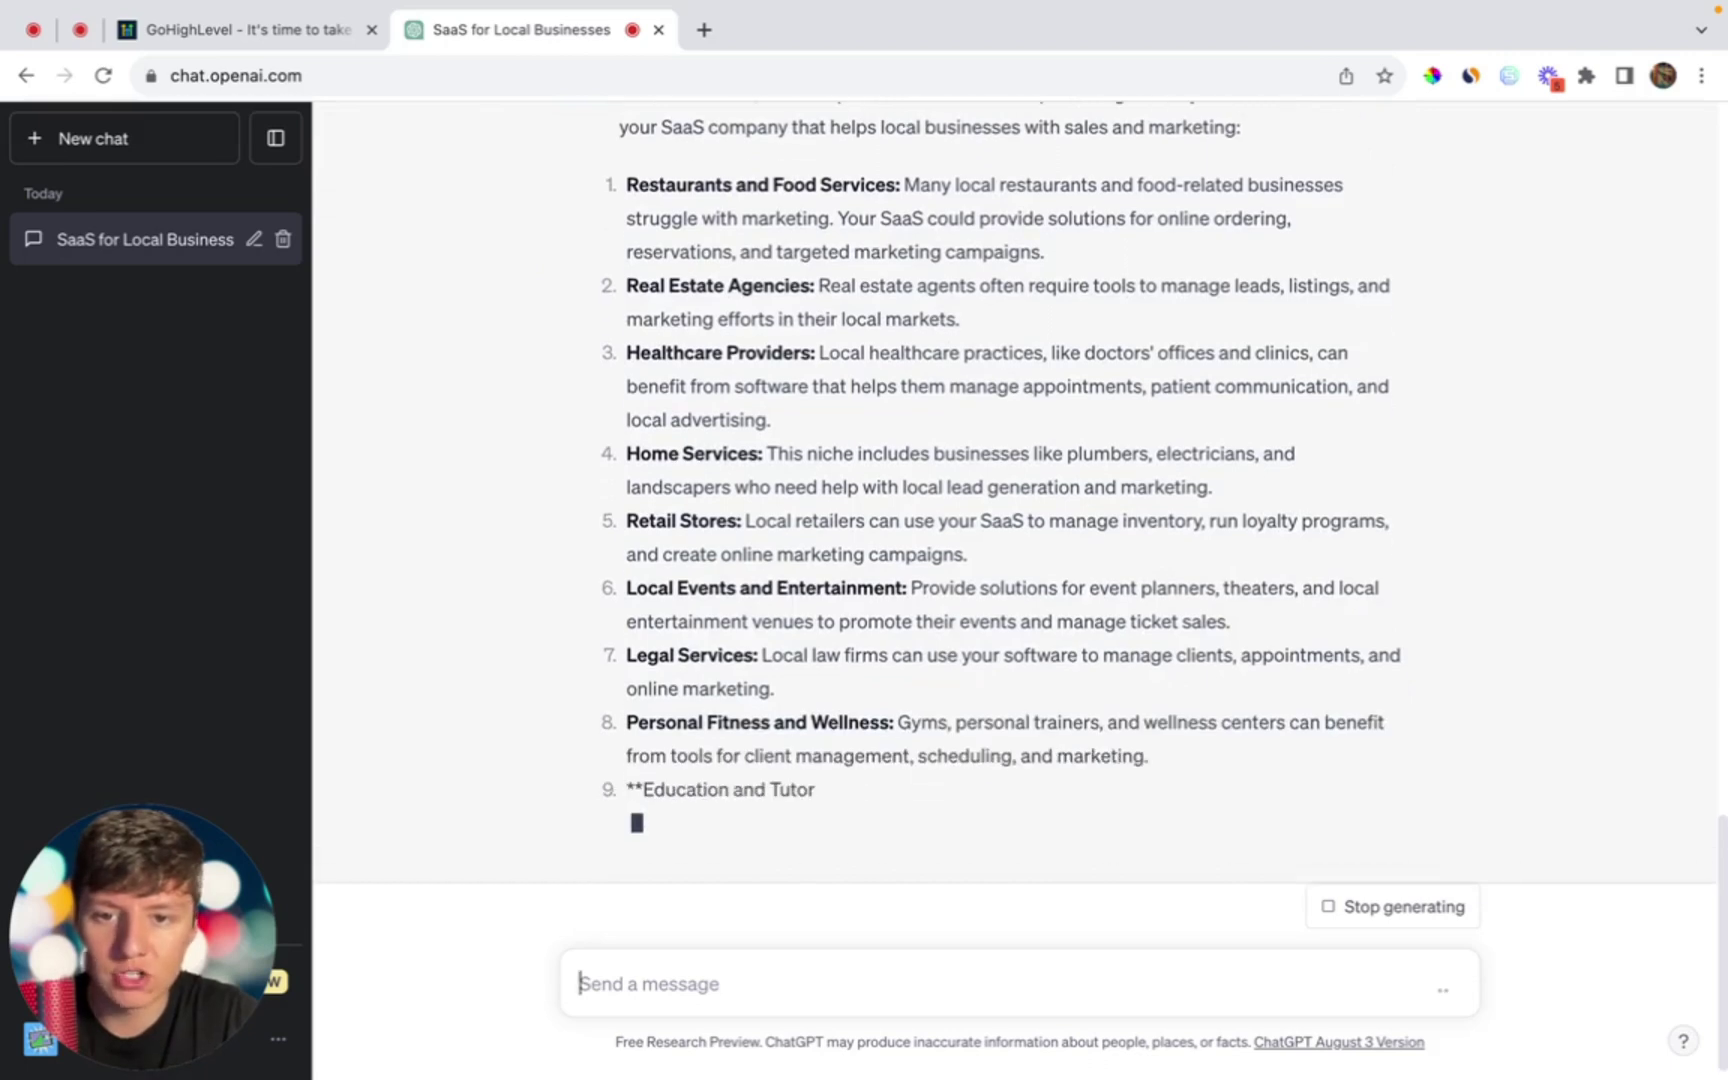
Step: Ask for examples for home services and mark the Roofing Services entry in the answer
scroll(700, 500, "up", 5)
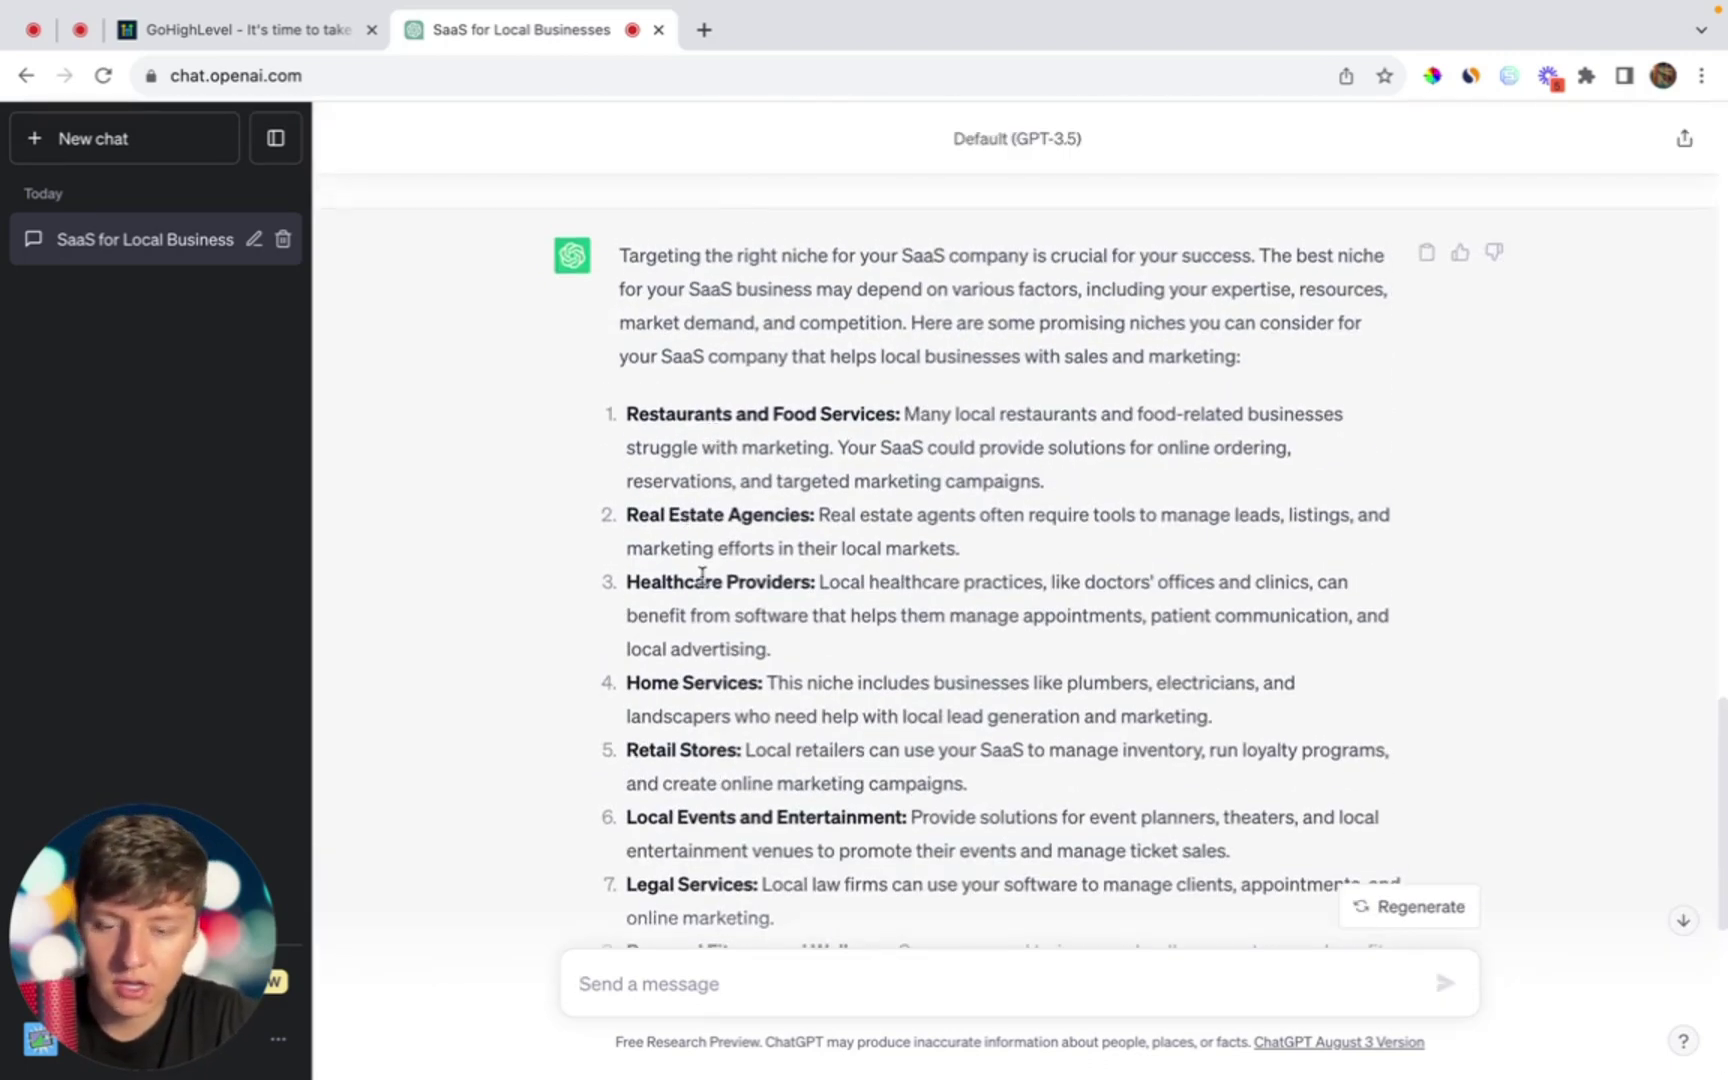
scroll(686, 679, "down", 4)
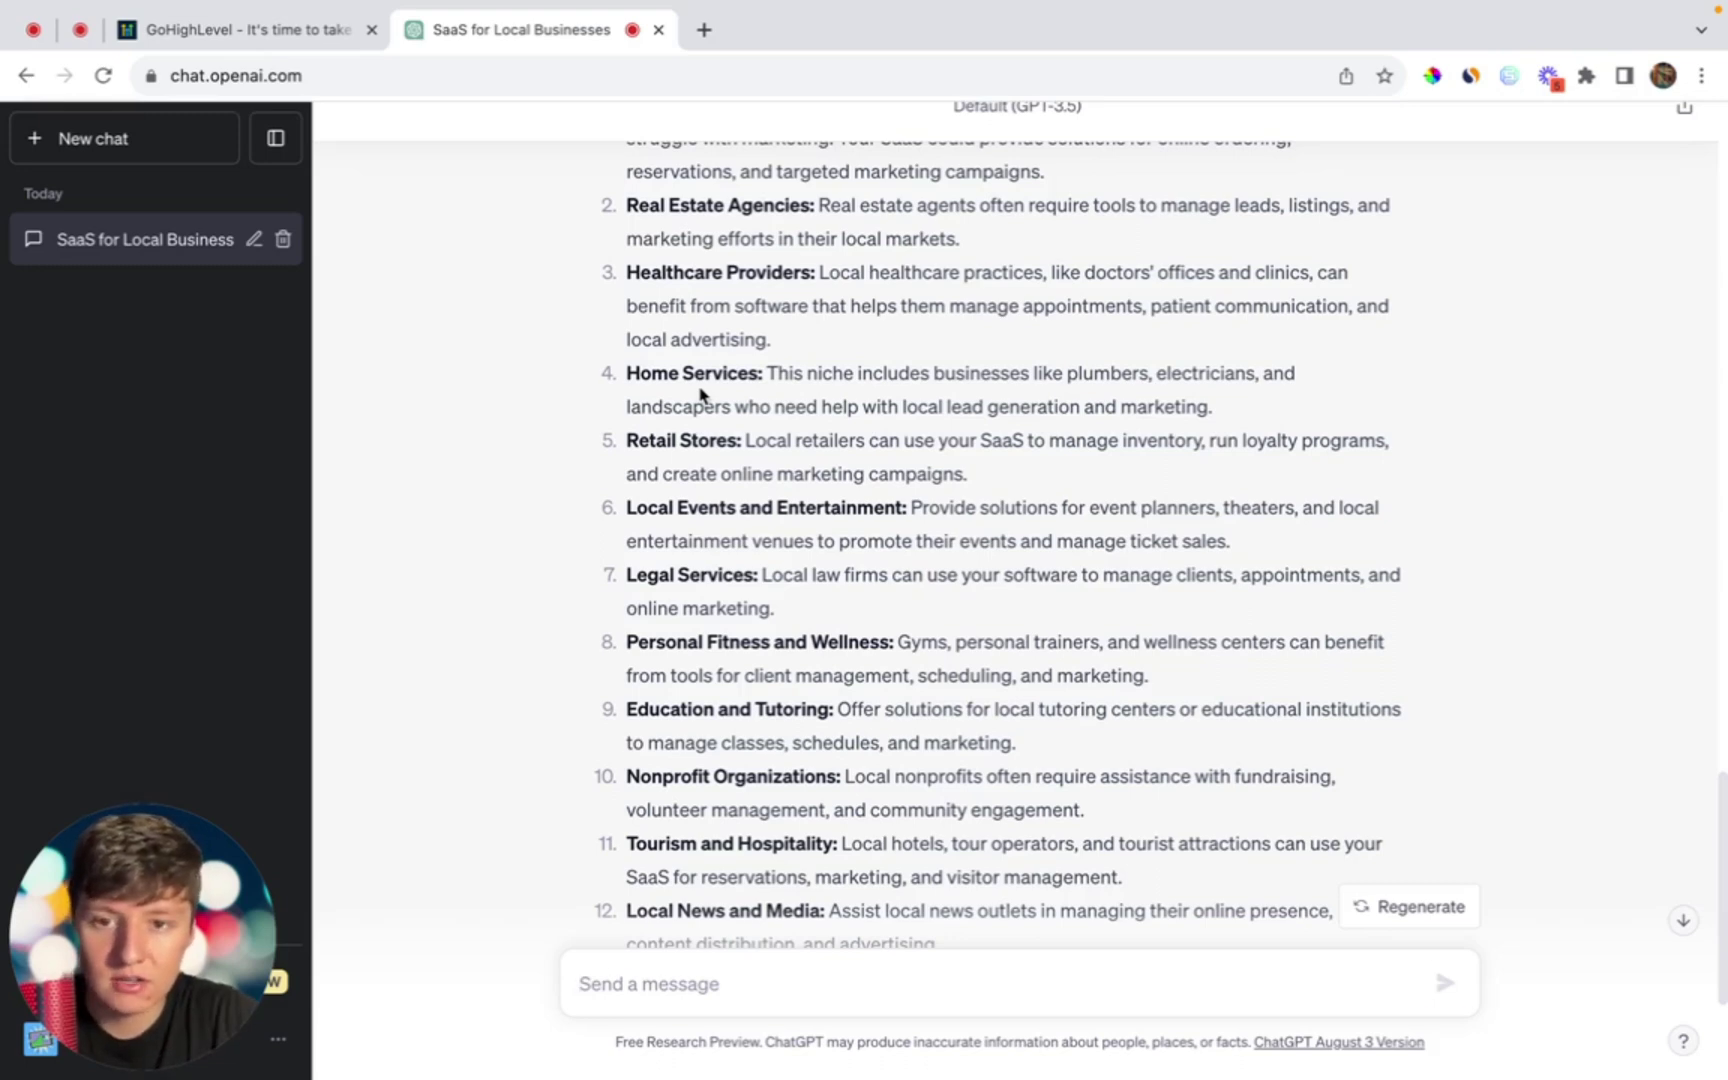
type("give me examples for ")
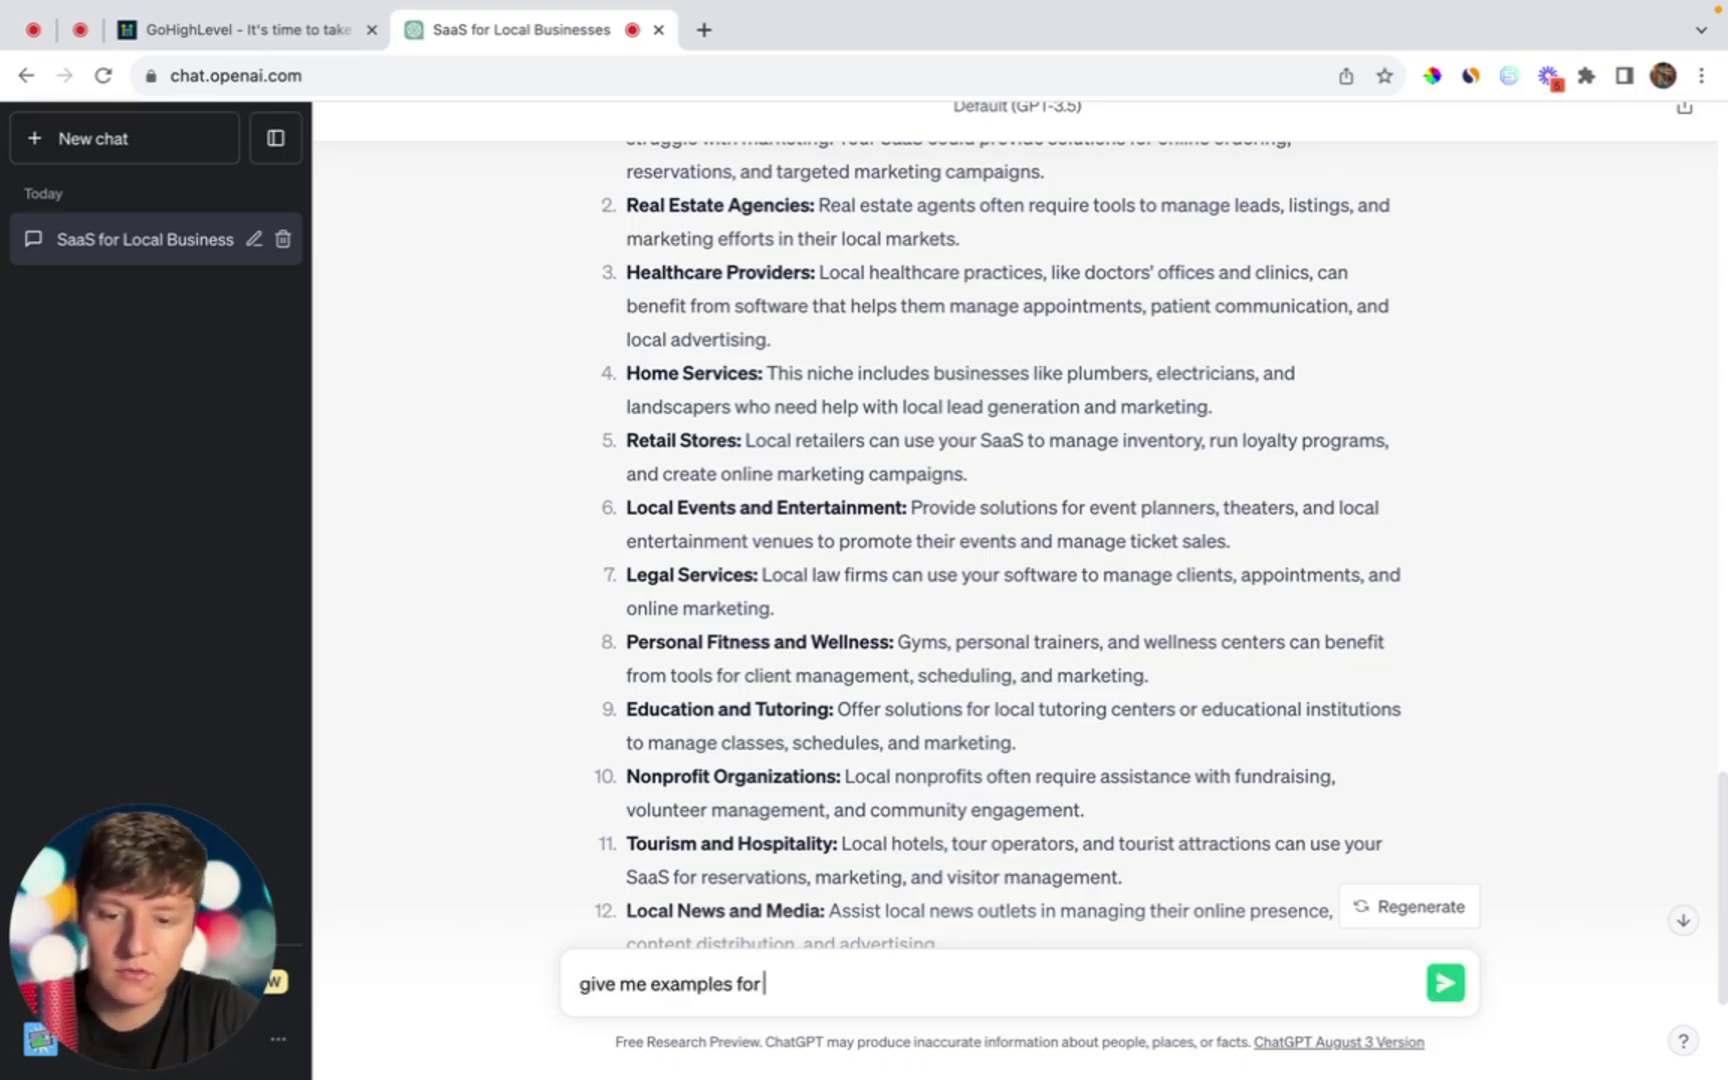
type("home services")
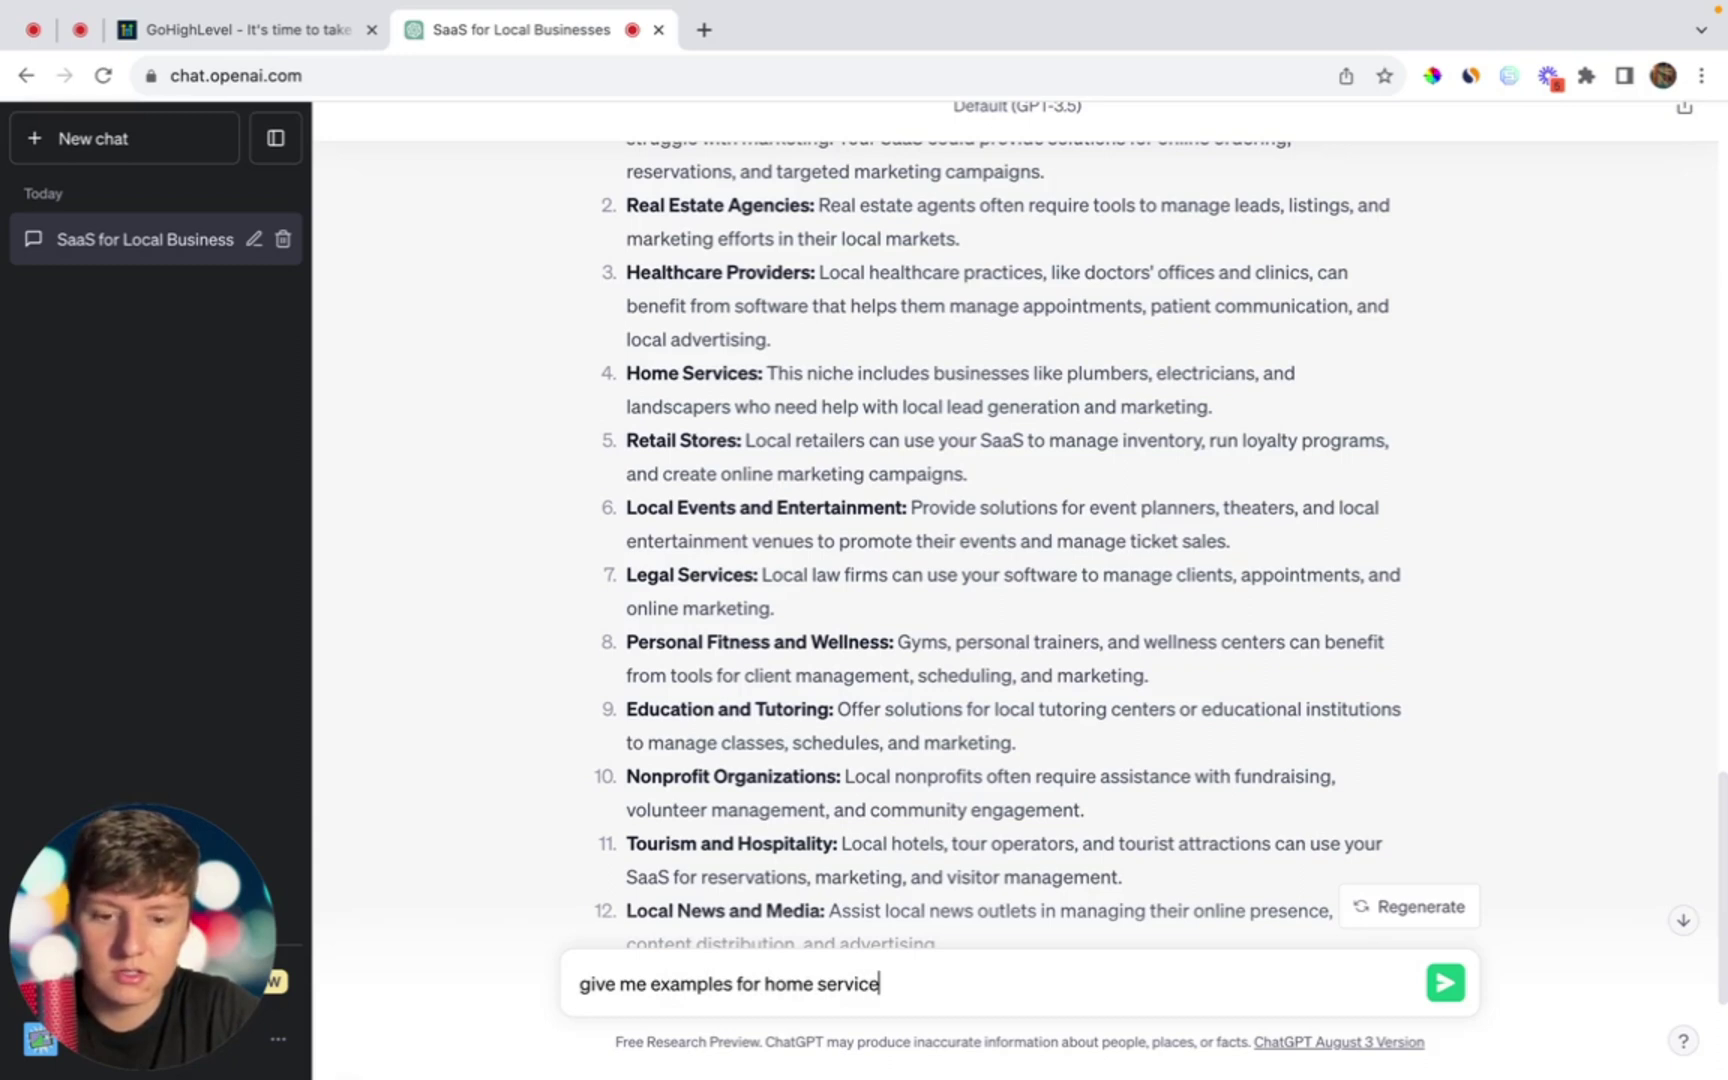
key("Return")
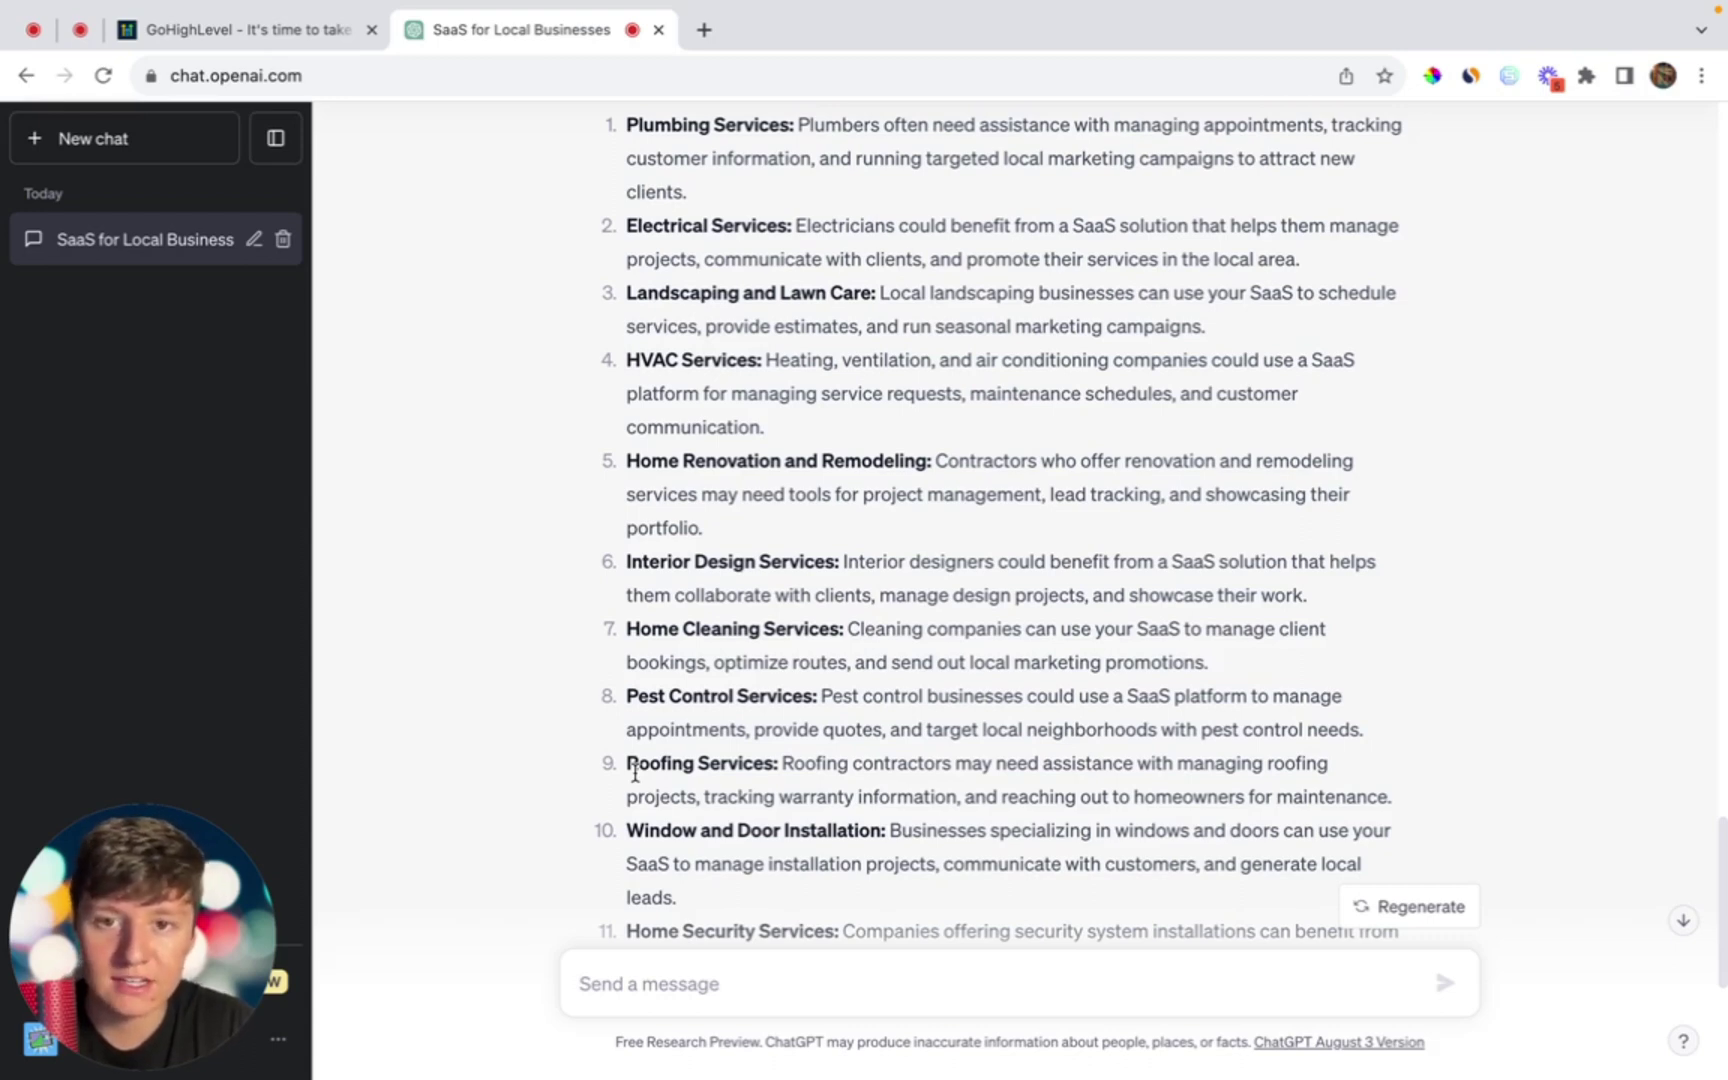
scroll(1289, 818, "down", 1)
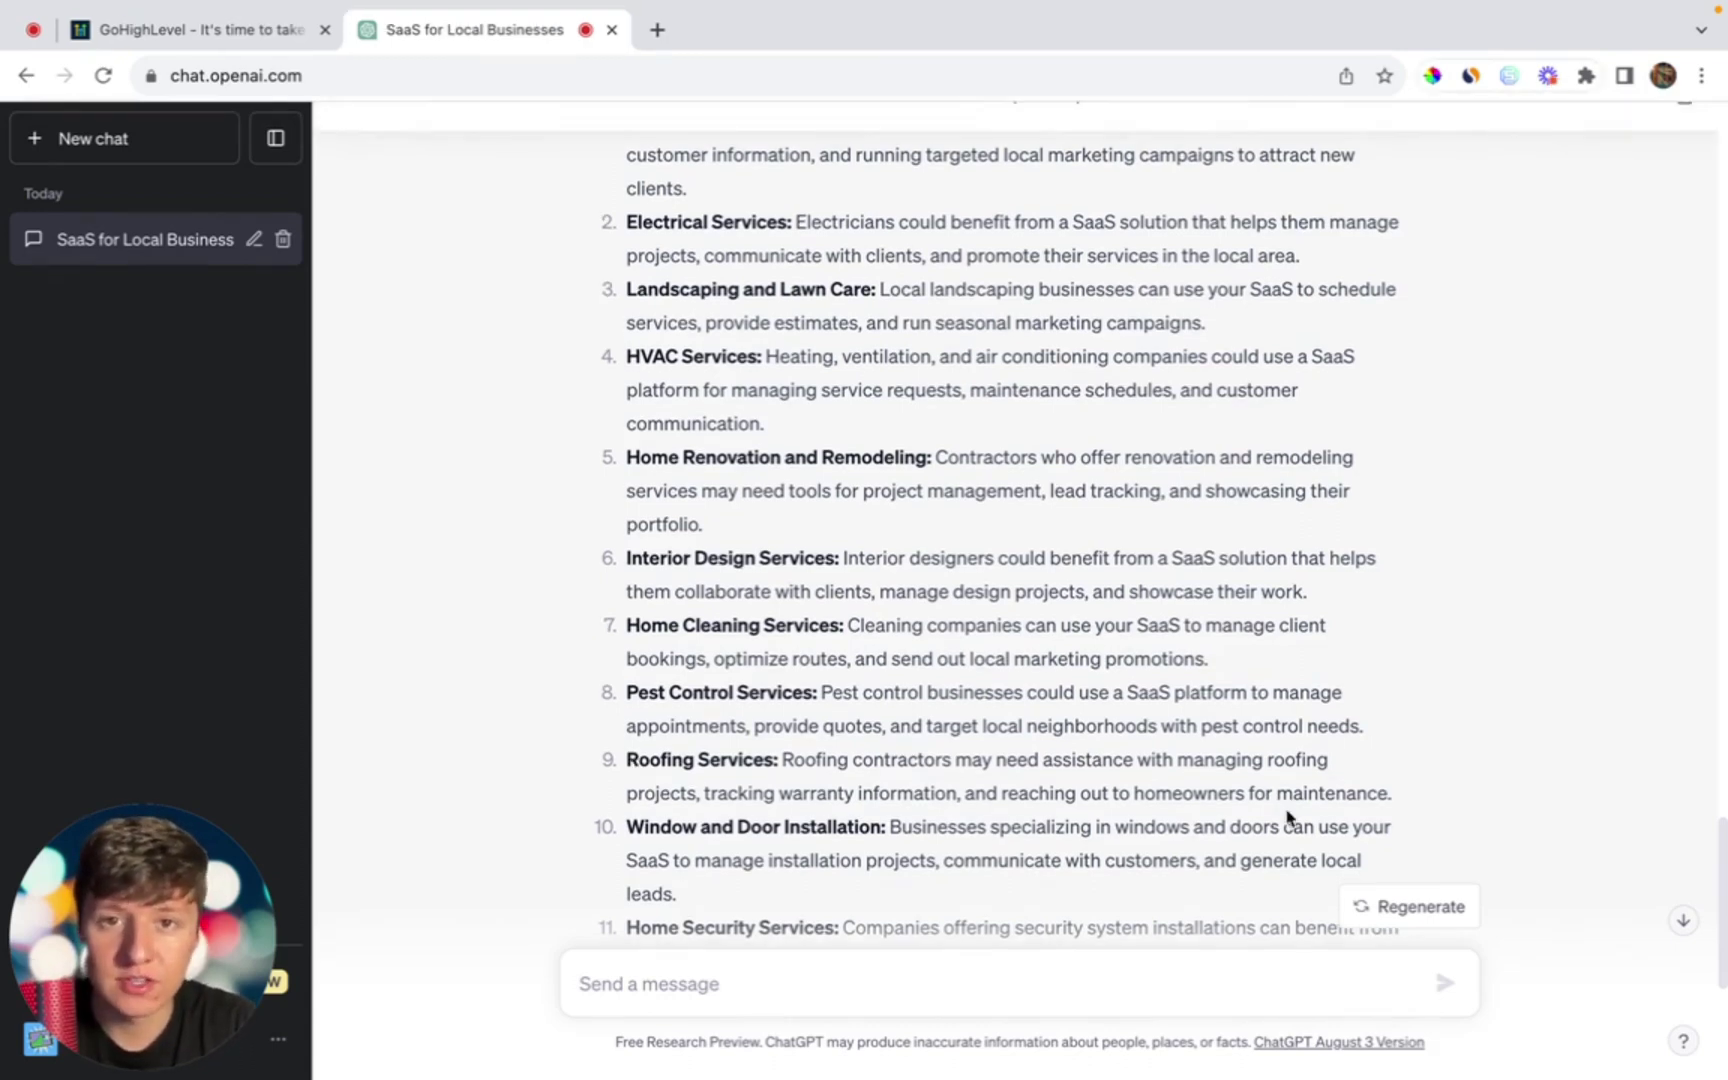
double_click(736, 763)
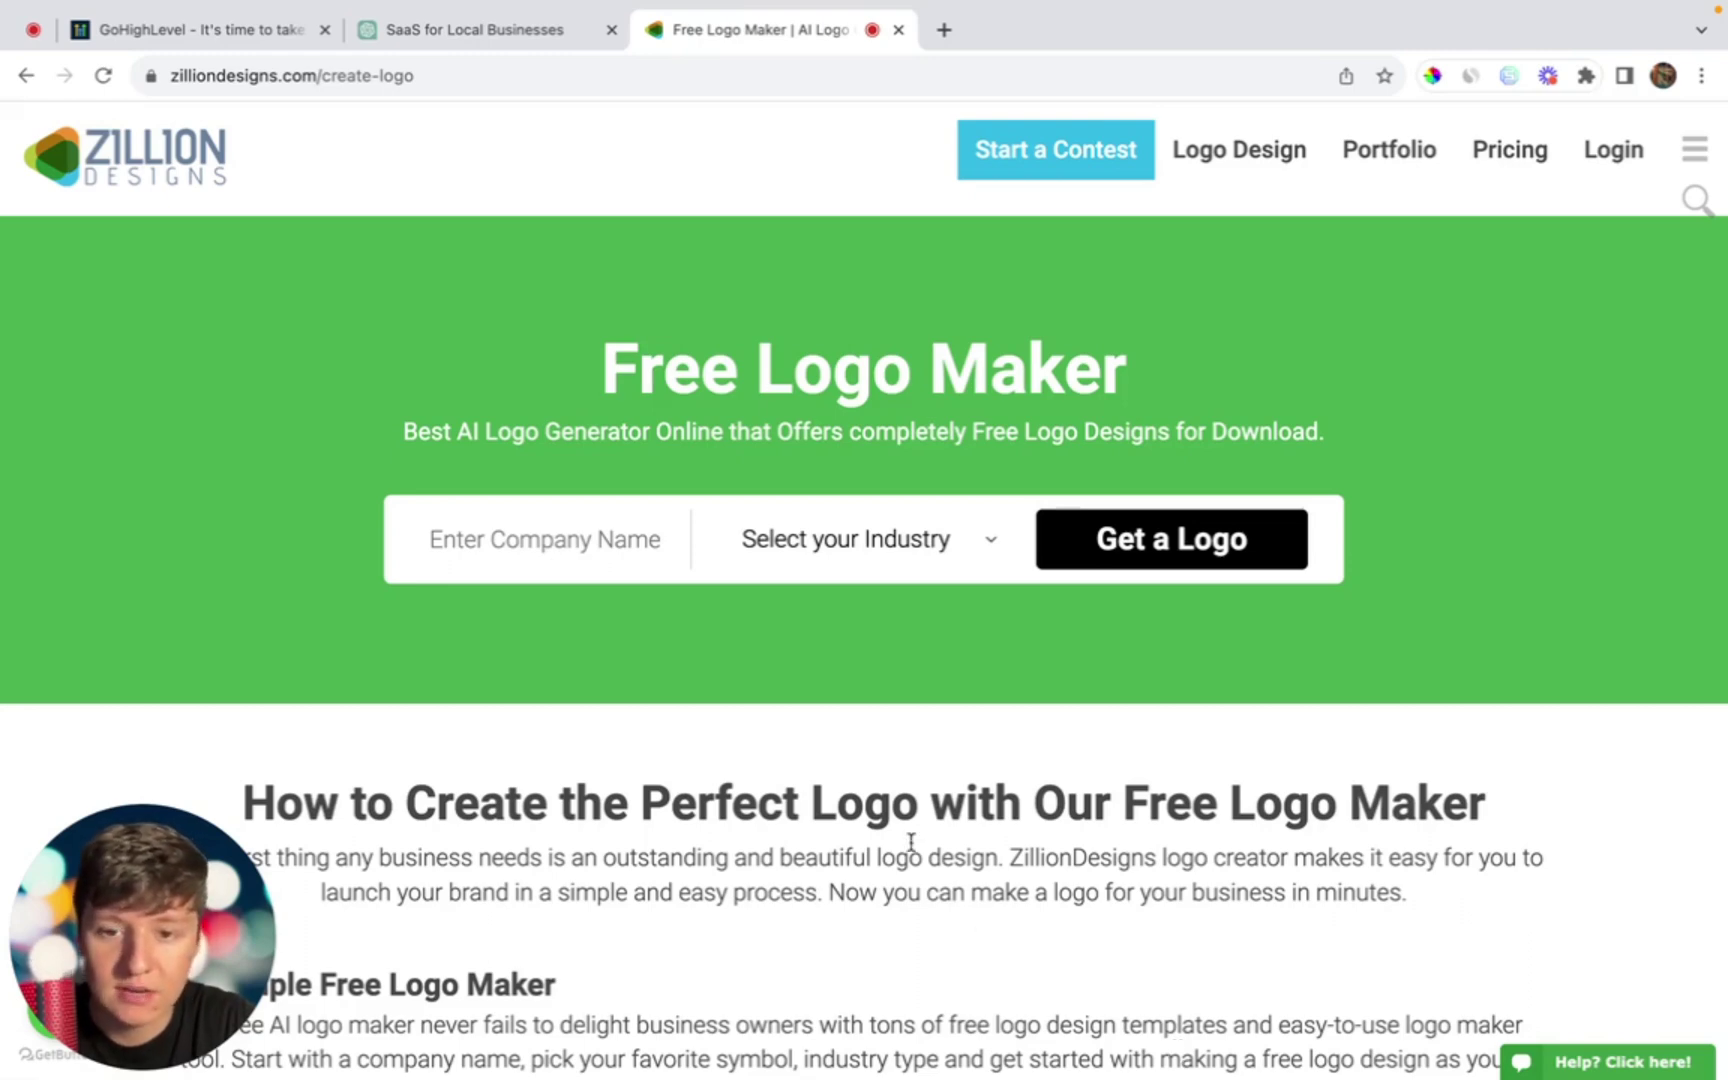
Step: Generate logos in the Zillion Designs Free Logo Maker for the company name Local Leads Hub in the marketing industry
left_click(564, 533)
type("Local ")
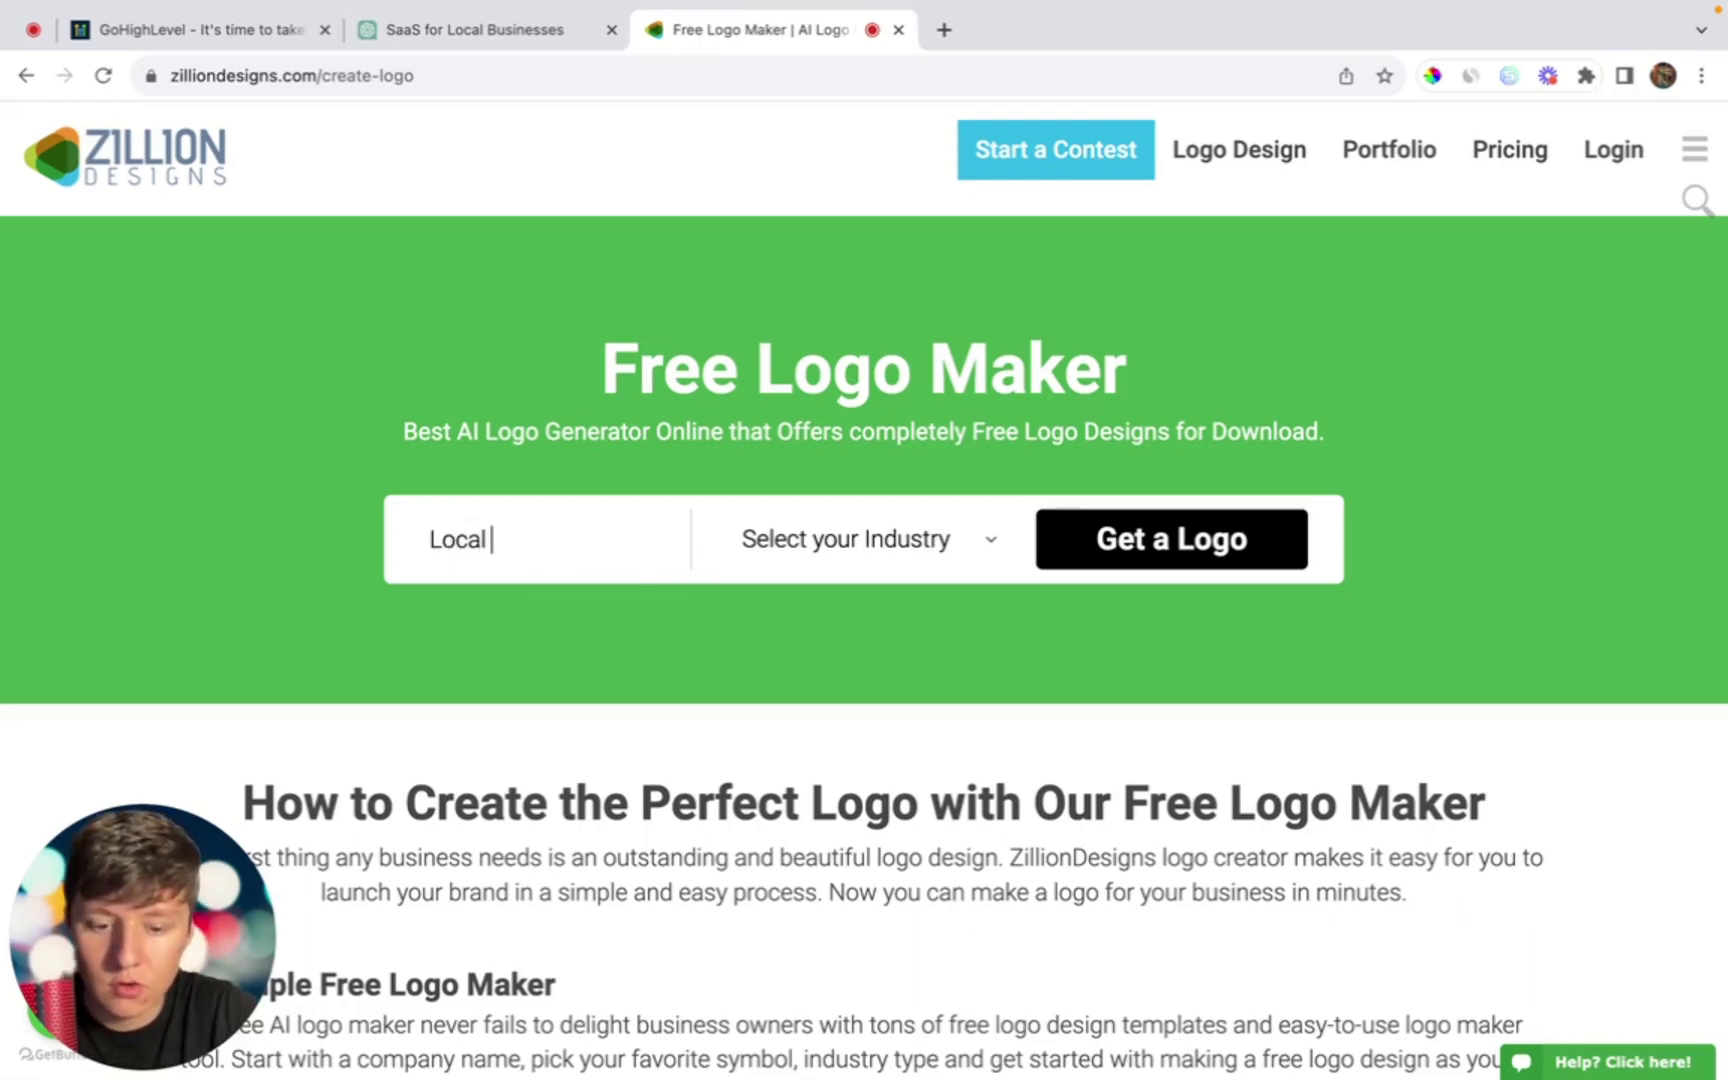
type("Leads Hub")
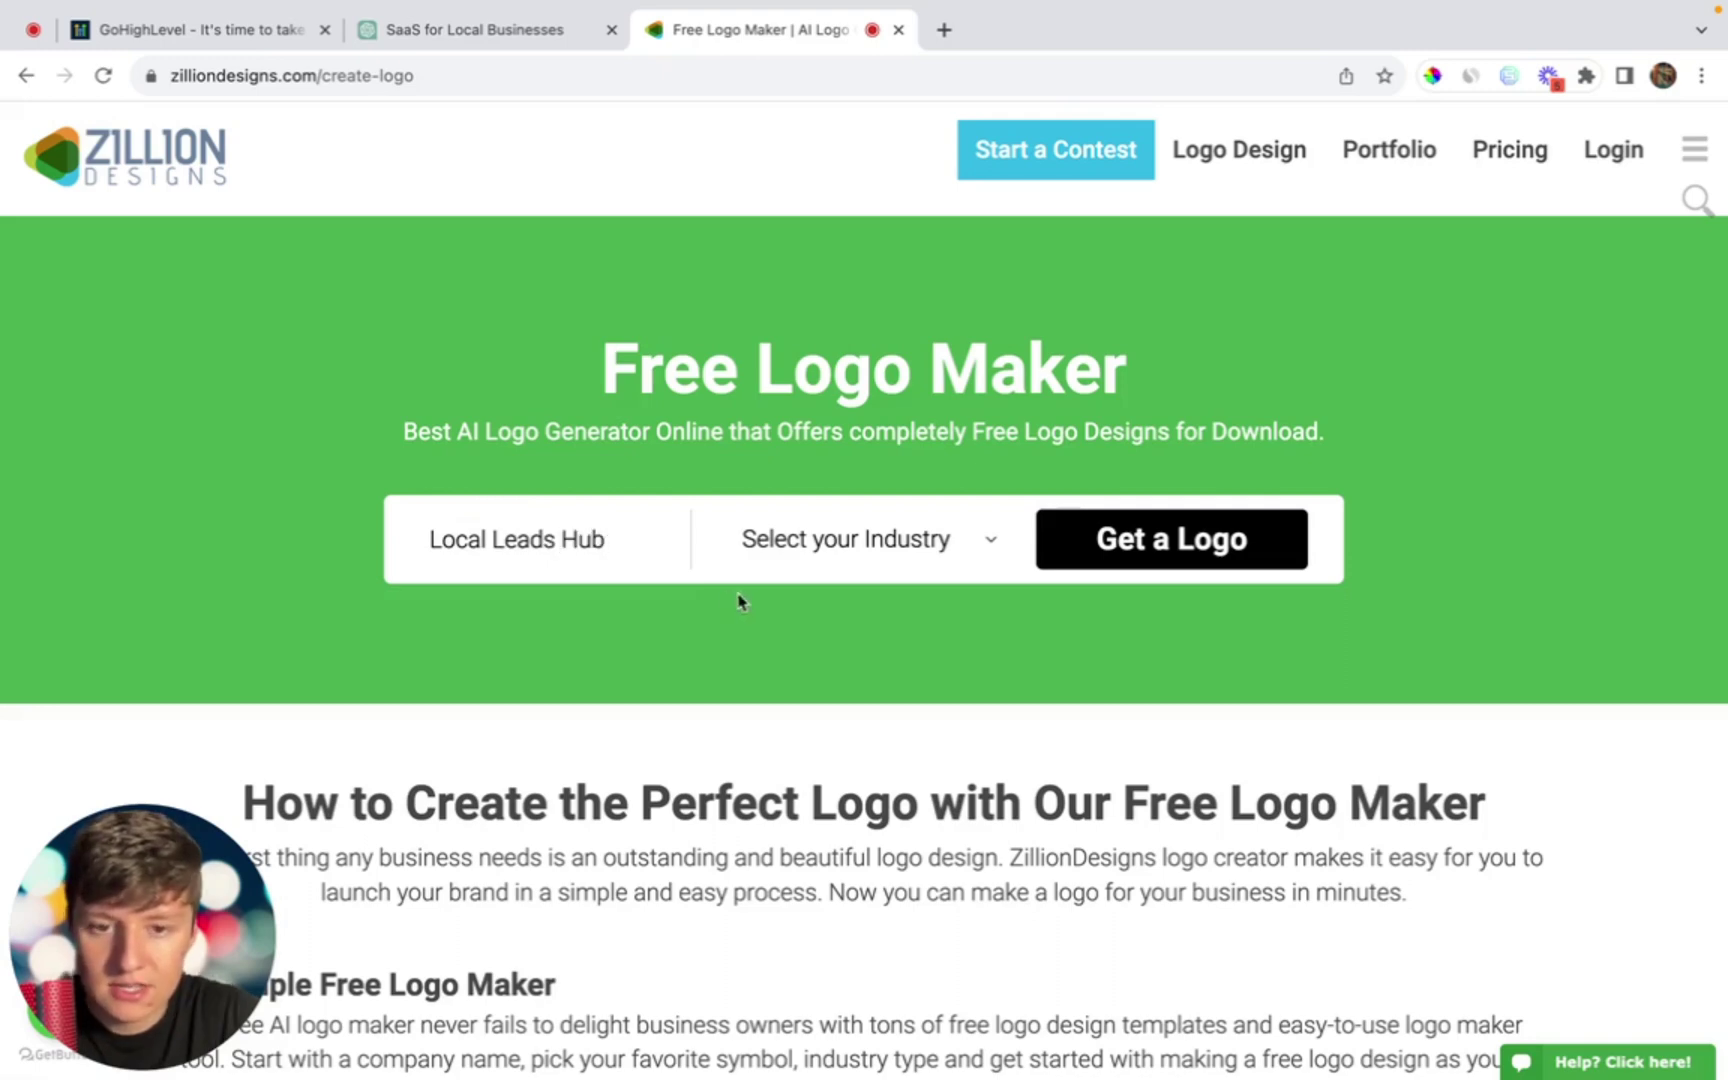
left_click(783, 555)
scroll(808, 787, "down", 10)
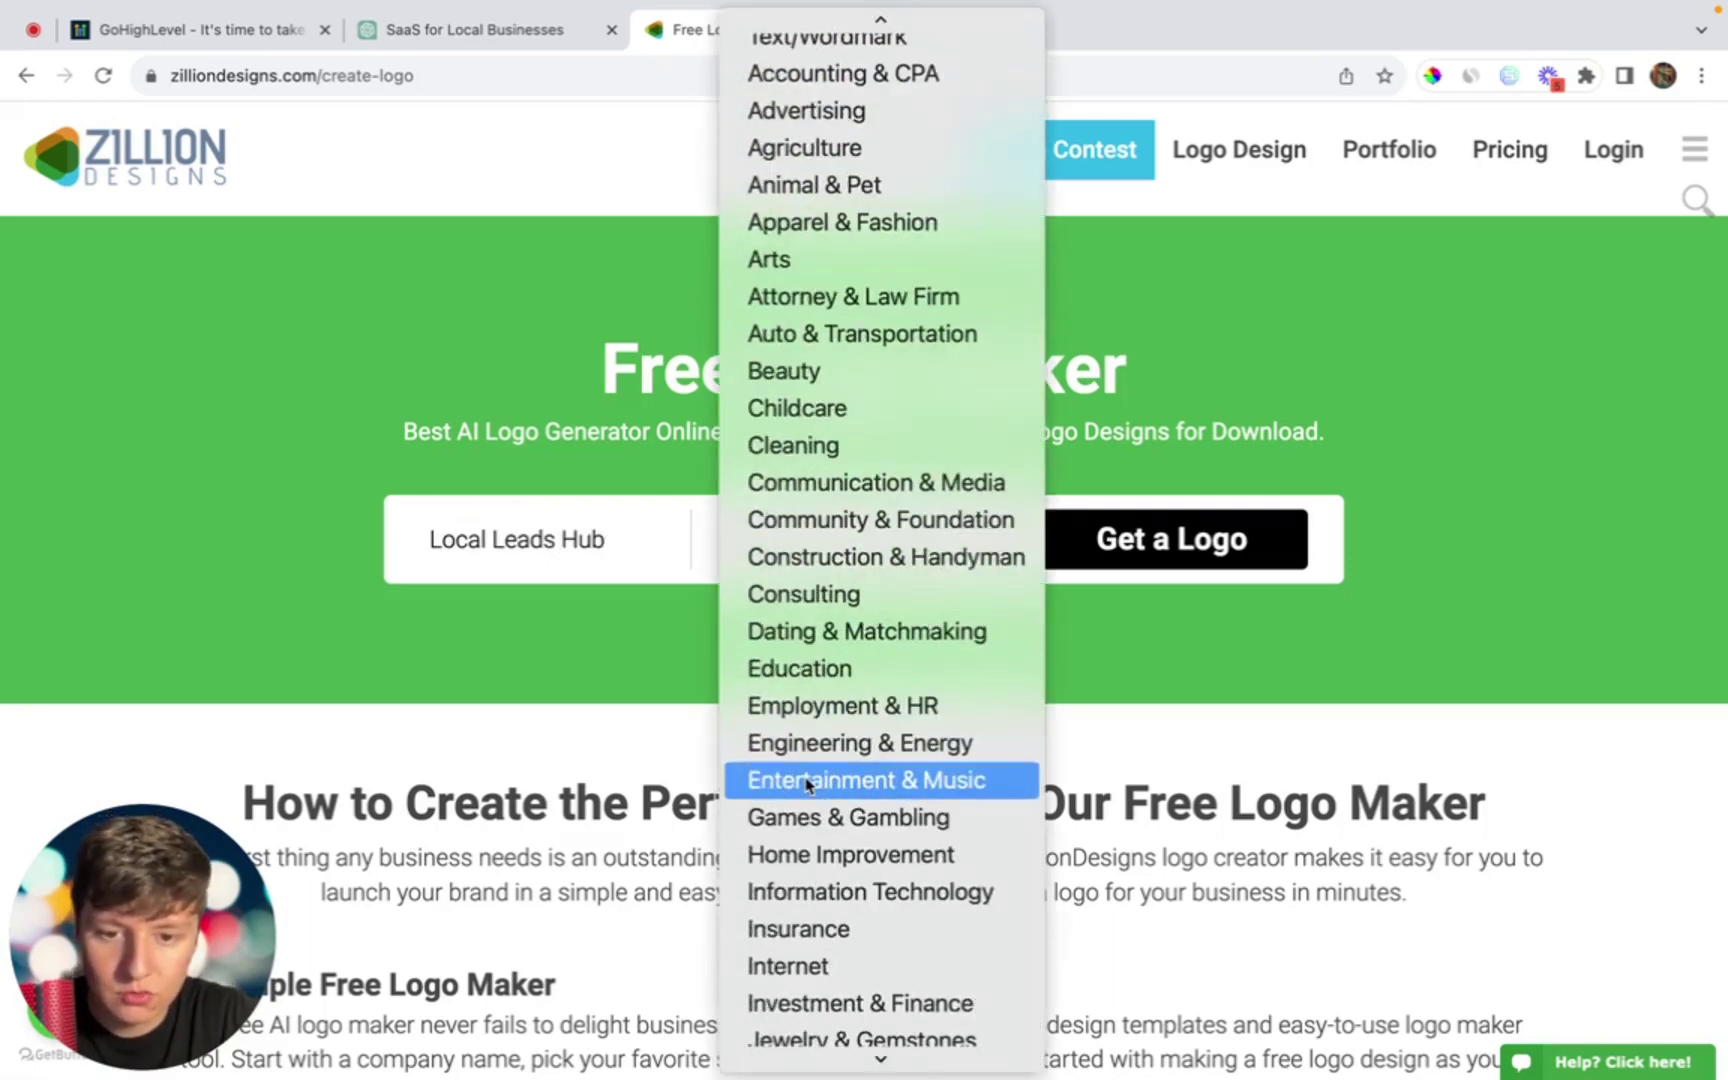
left_click(828, 683)
left_click(1129, 553)
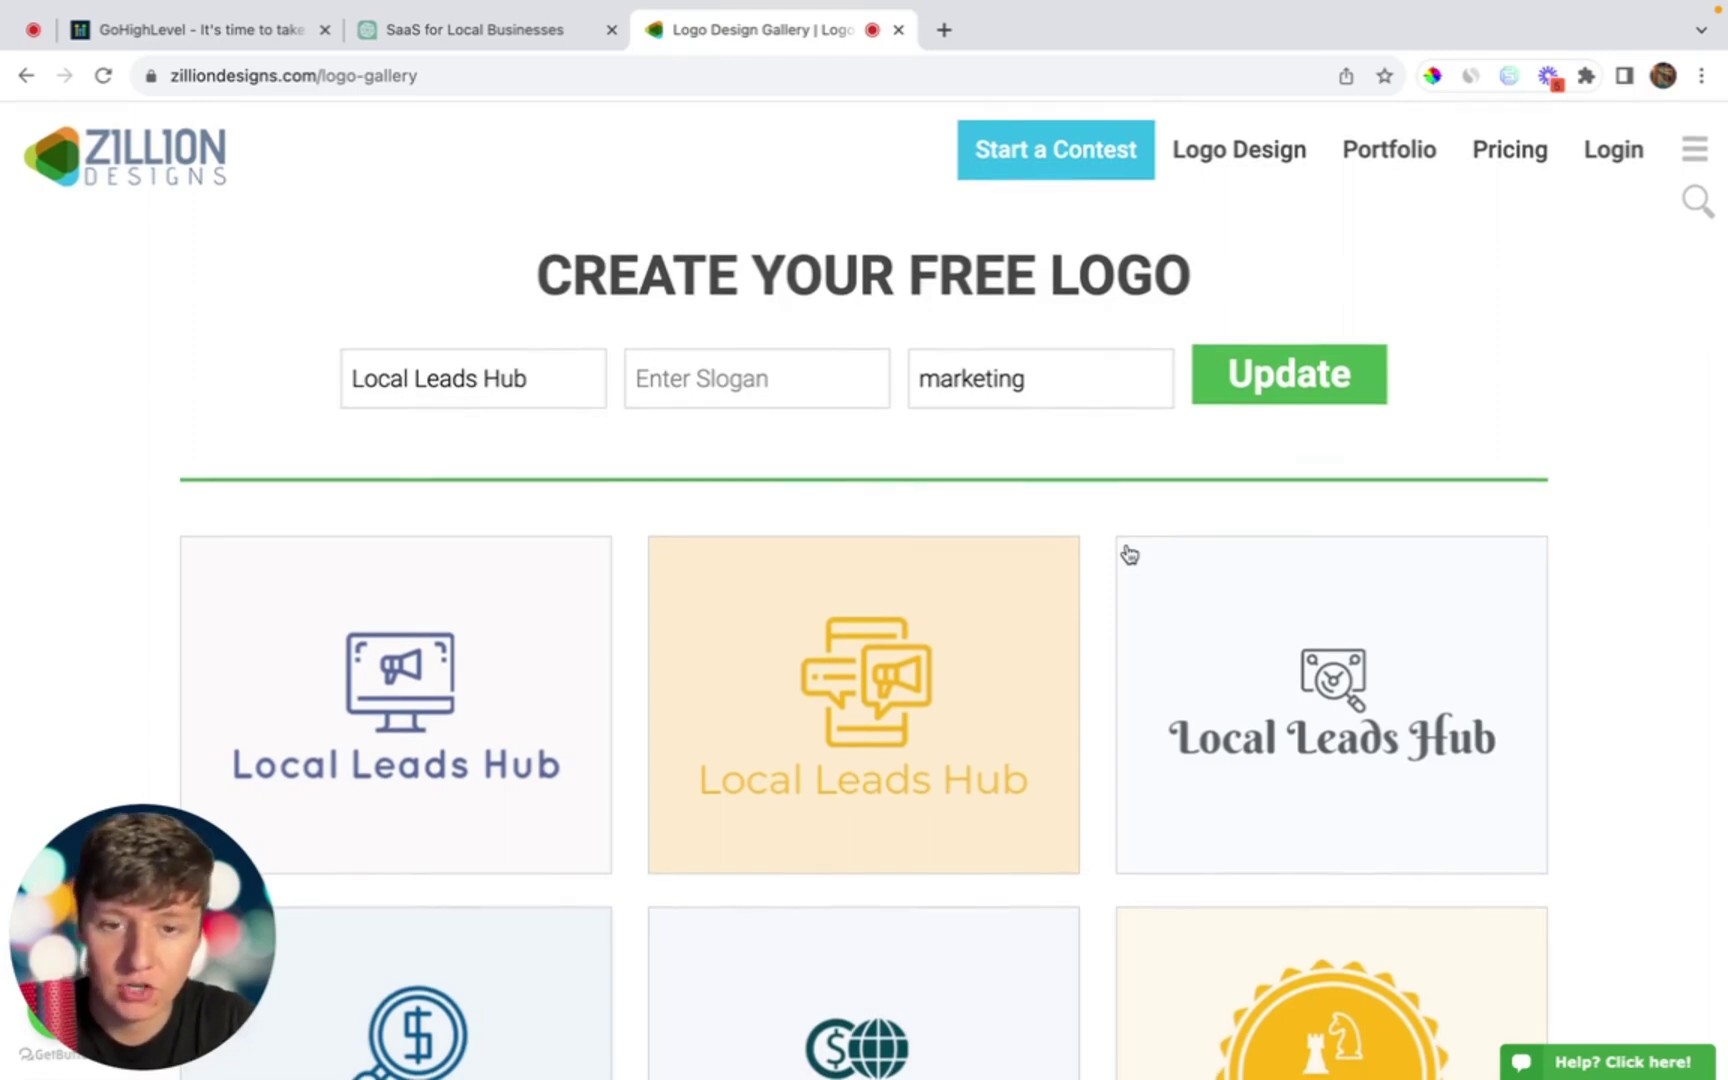
Step: Load more logo designs, and open the blue magnifying glass with dollar sign design in the logo editor
scroll(1129, 554, "down", 8)
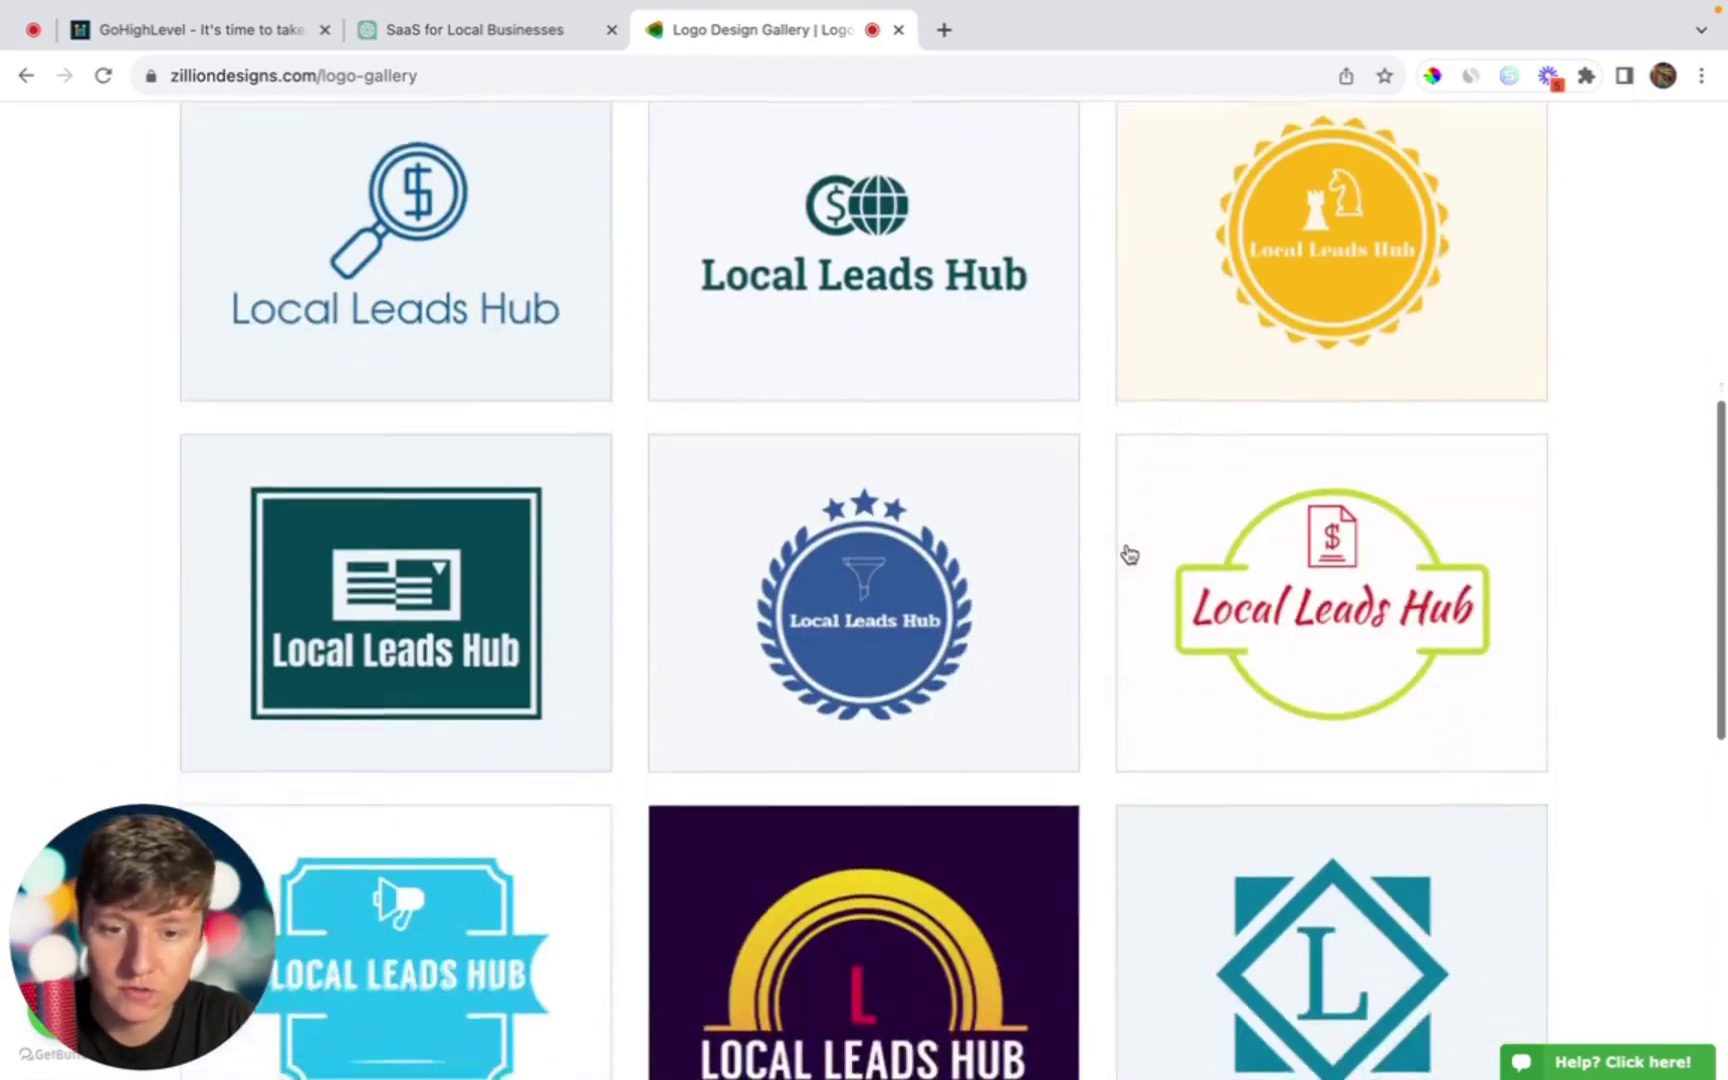
scroll(1129, 554, "down", 4)
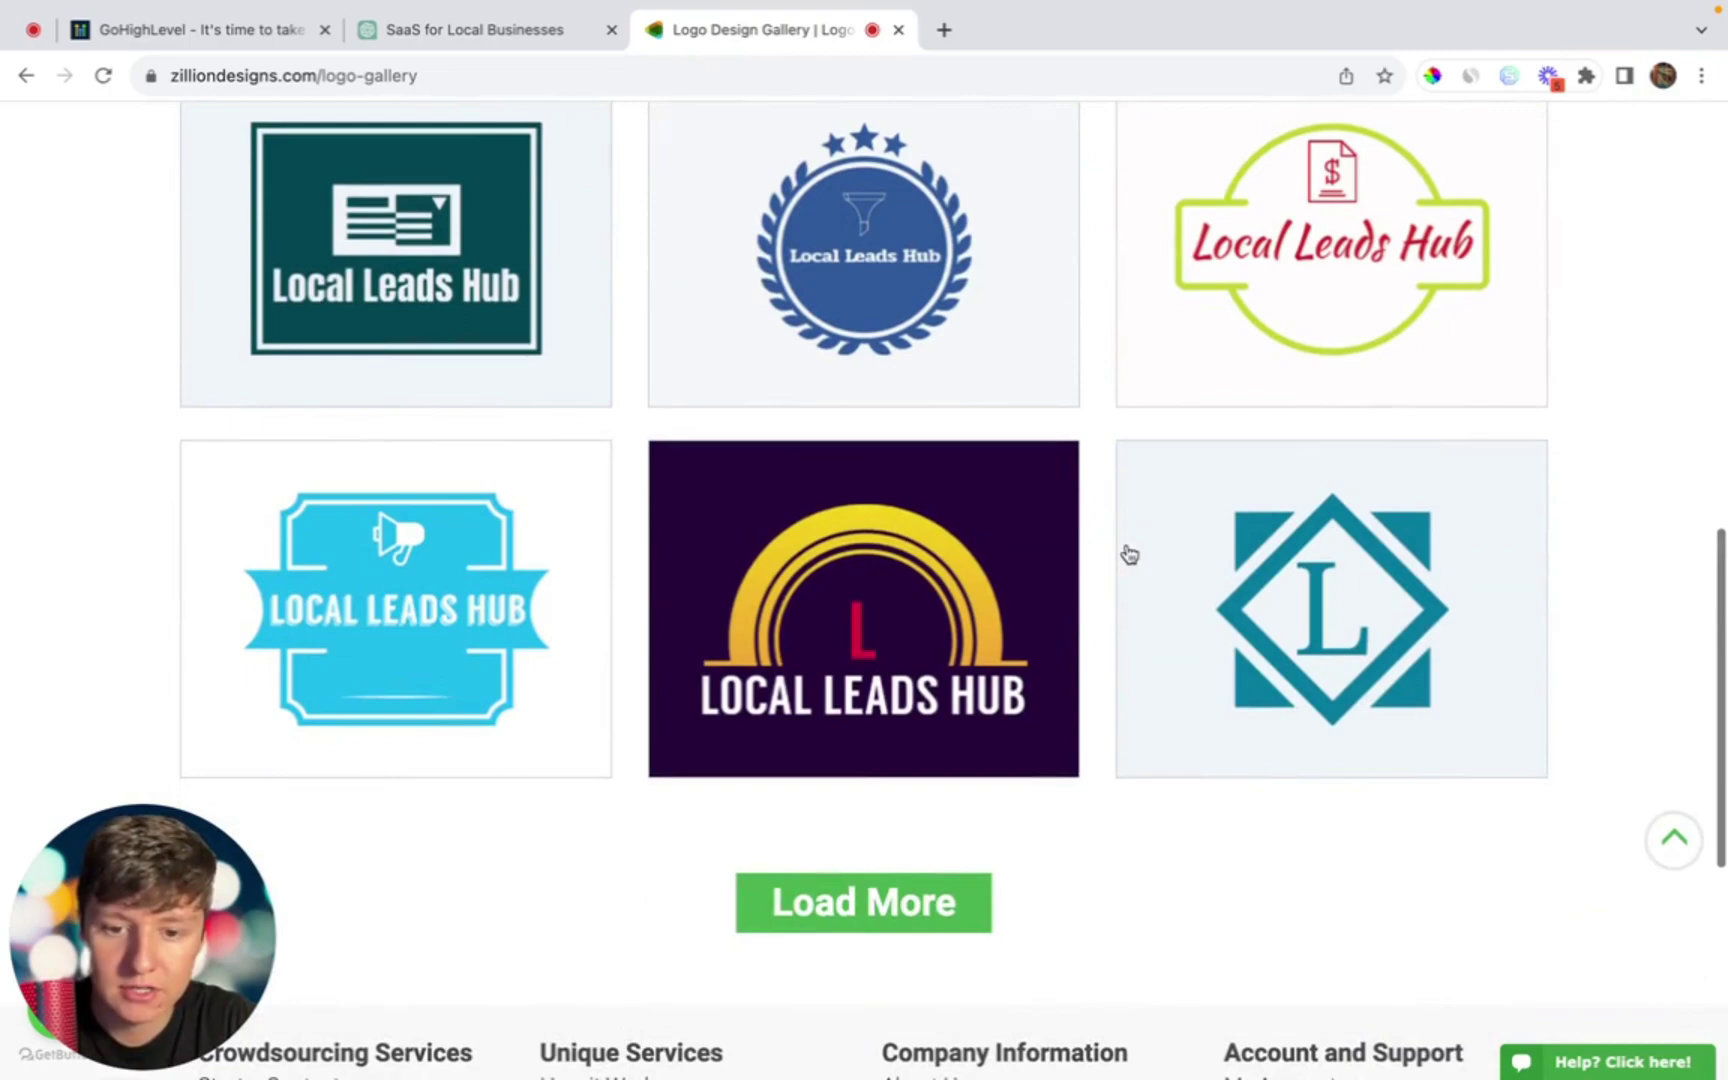
left_click(928, 903)
scroll(926, 910, "down", 1)
scroll(898, 908, "up", 6)
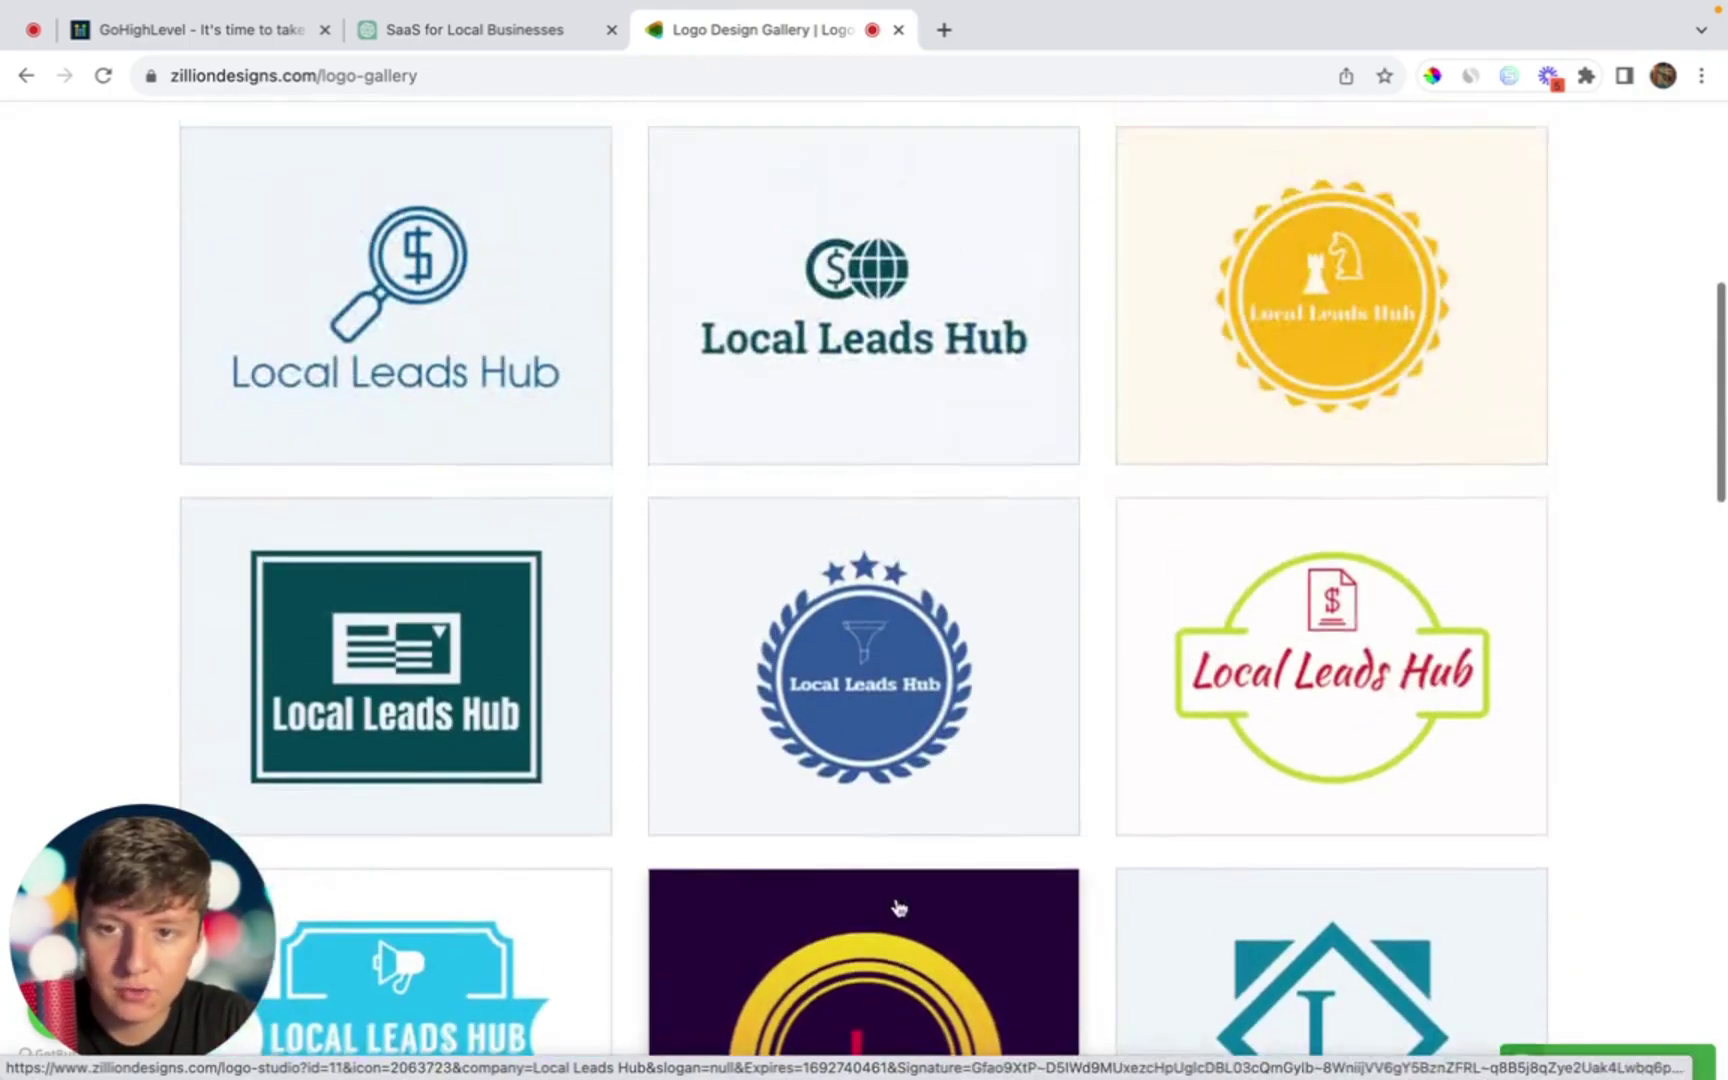
mouse_move(490, 474)
left_click(430, 510)
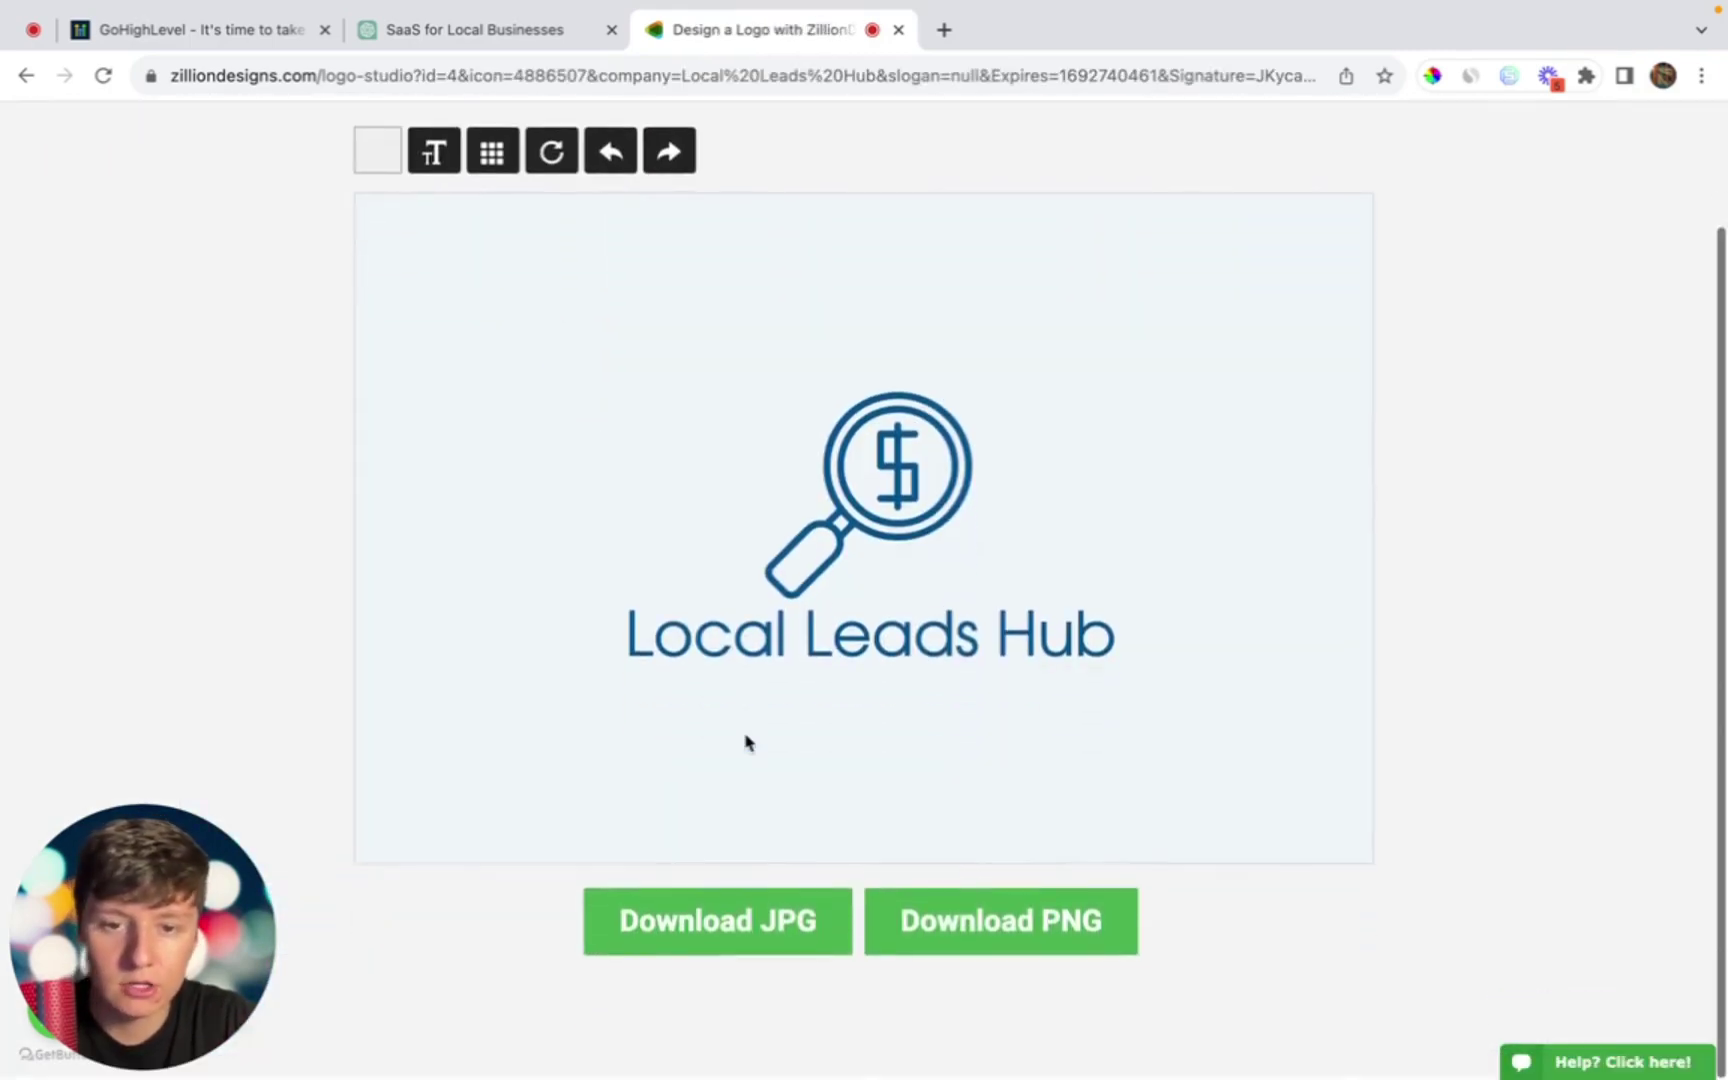
Step: Download the Local Leads Hub logo as a PNG and start uploading it to remove.bg for background removal
left_click(948, 922)
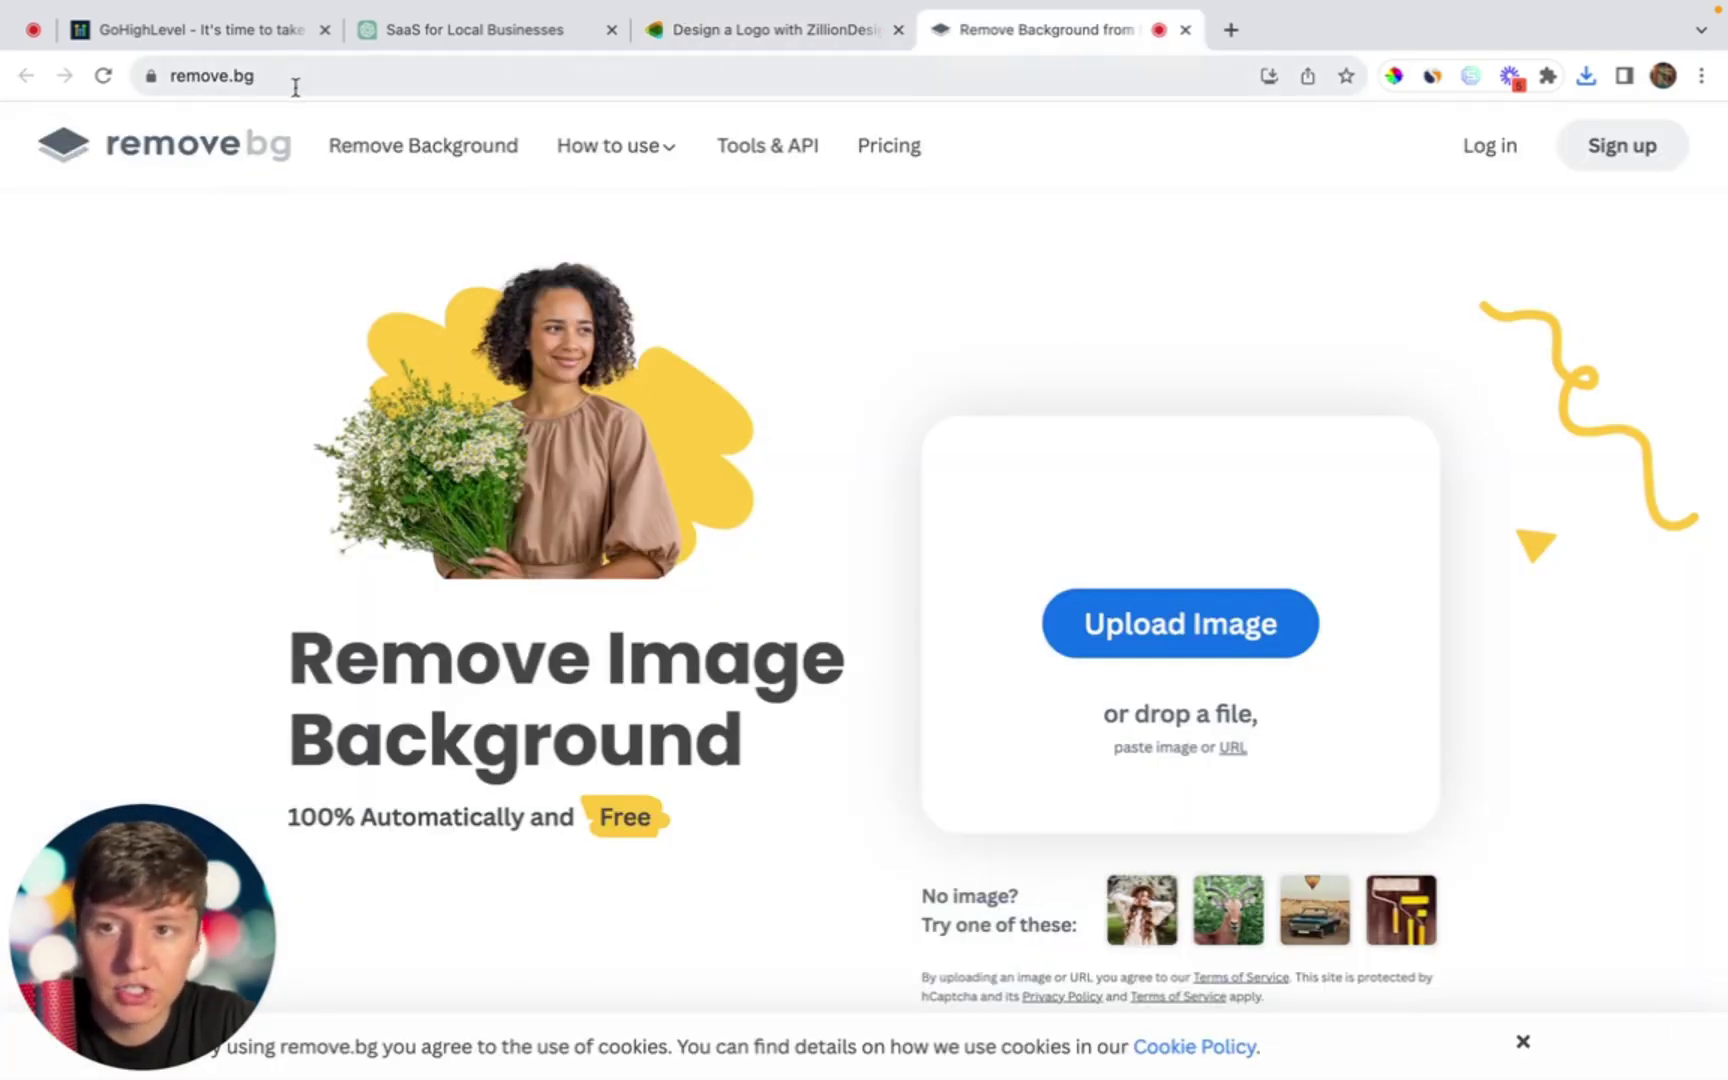
left_click(1129, 608)
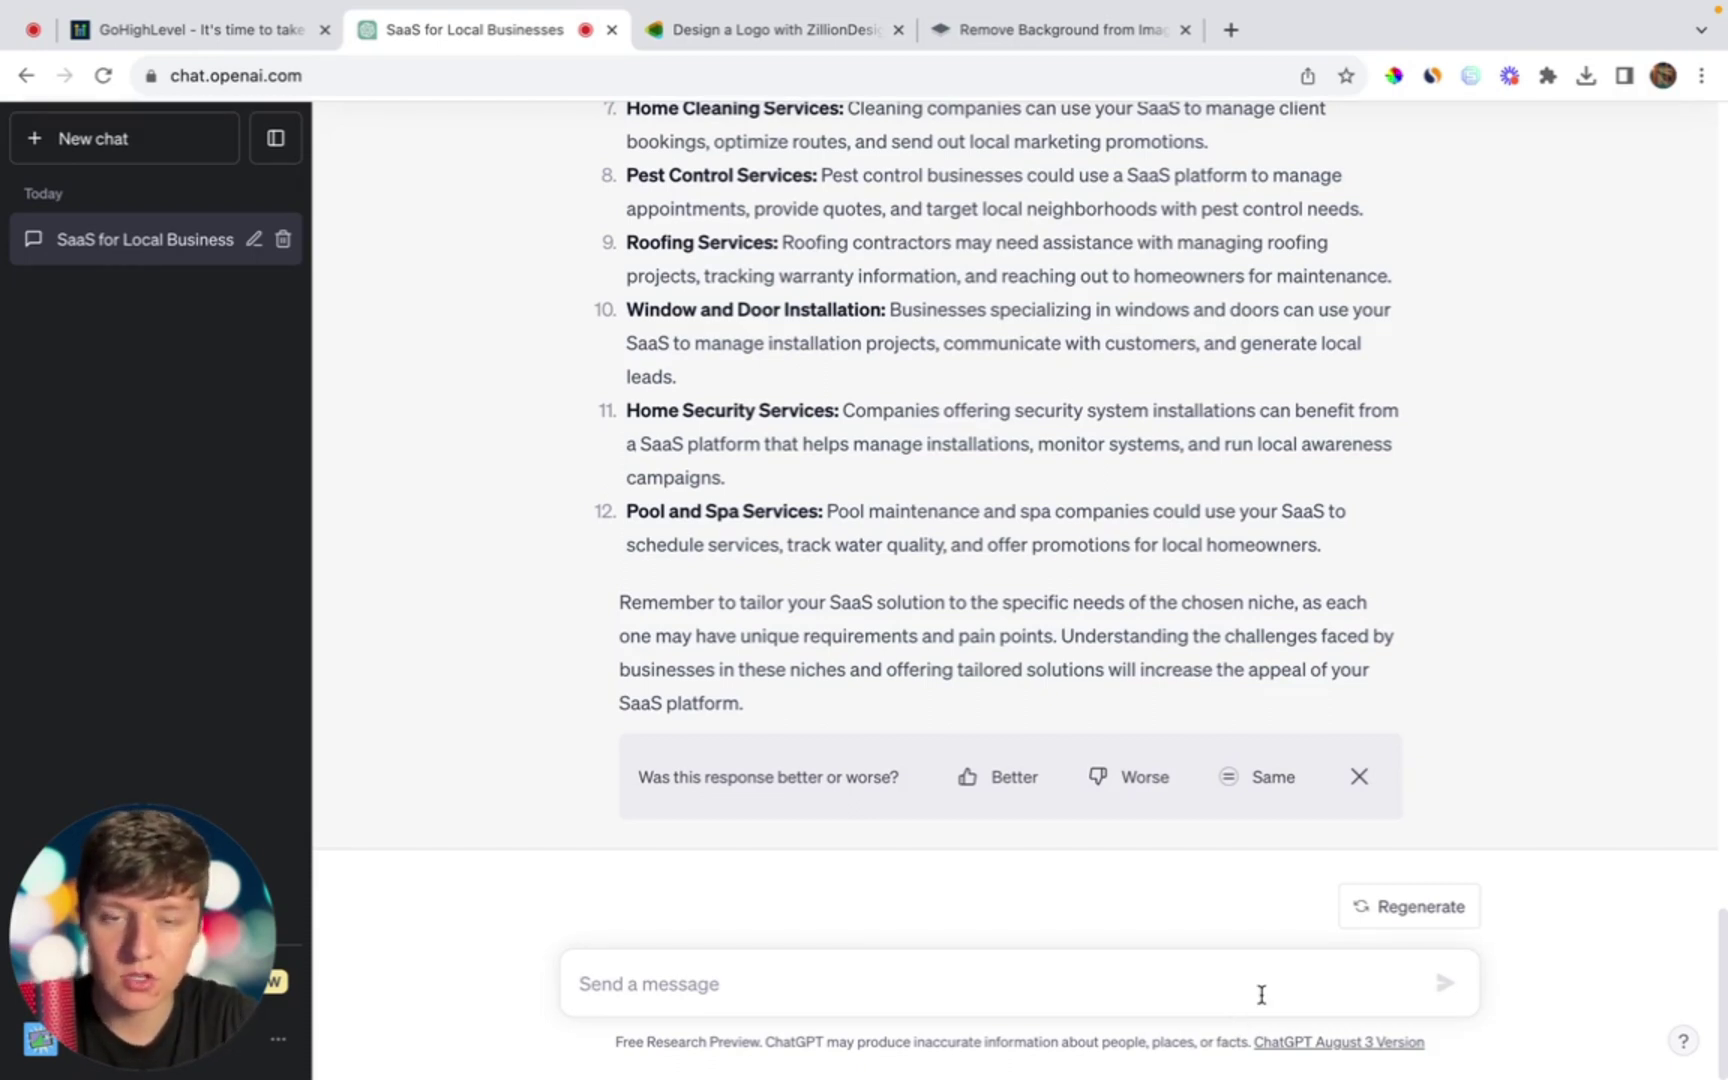
Step: Switch to the ChatGPT conversation and ask for an ICP for the saas business in the roofing niche
left_click(777, 972)
type("Give m")
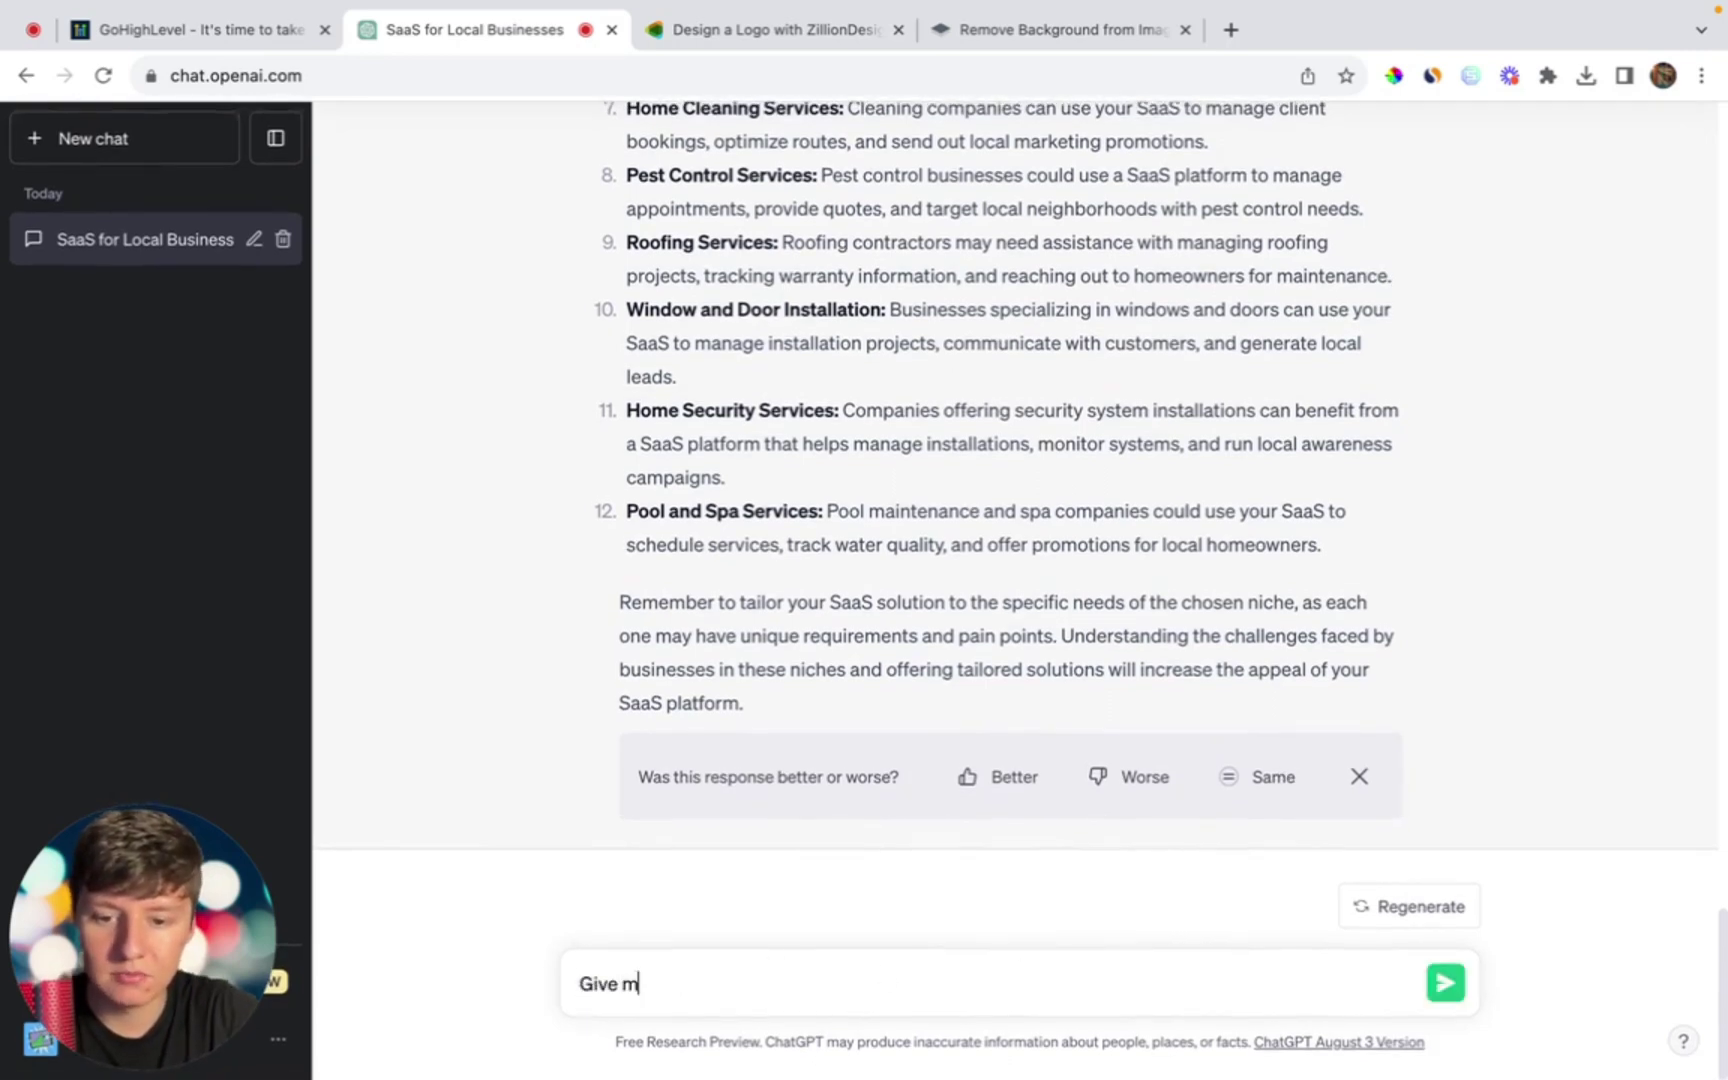
type("e an ICP for my")
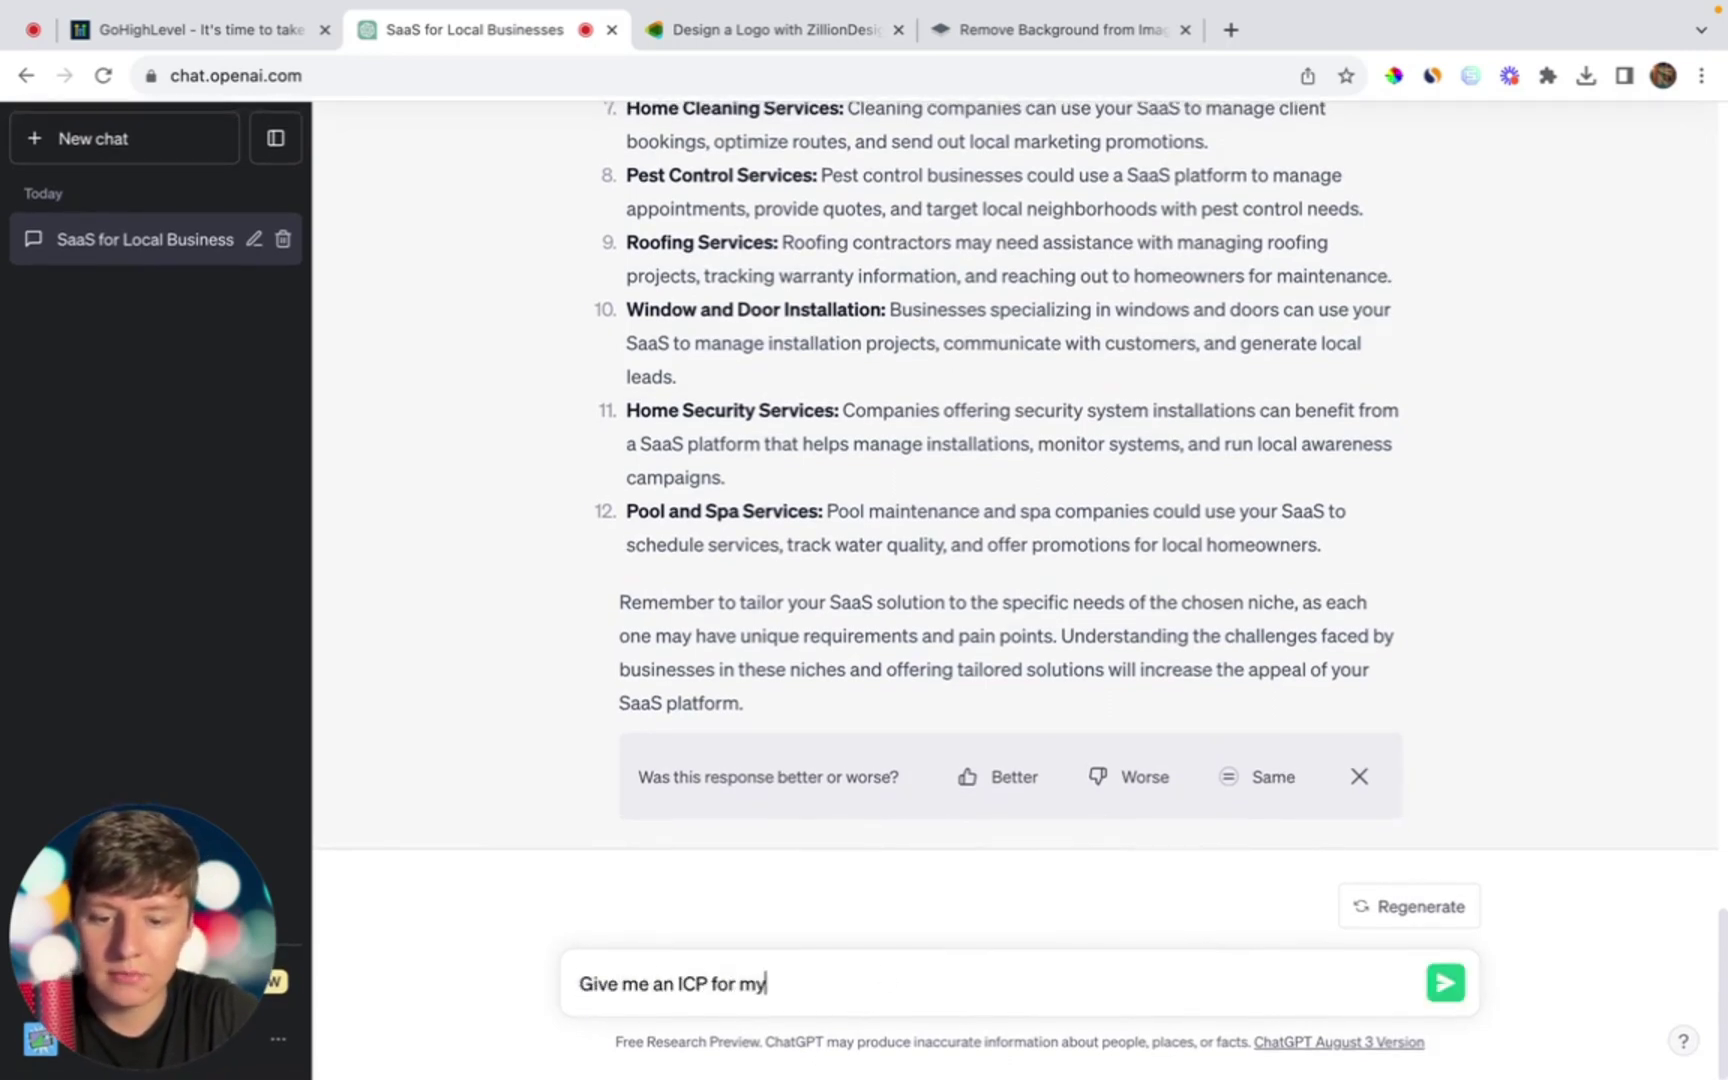
type(" saas business in")
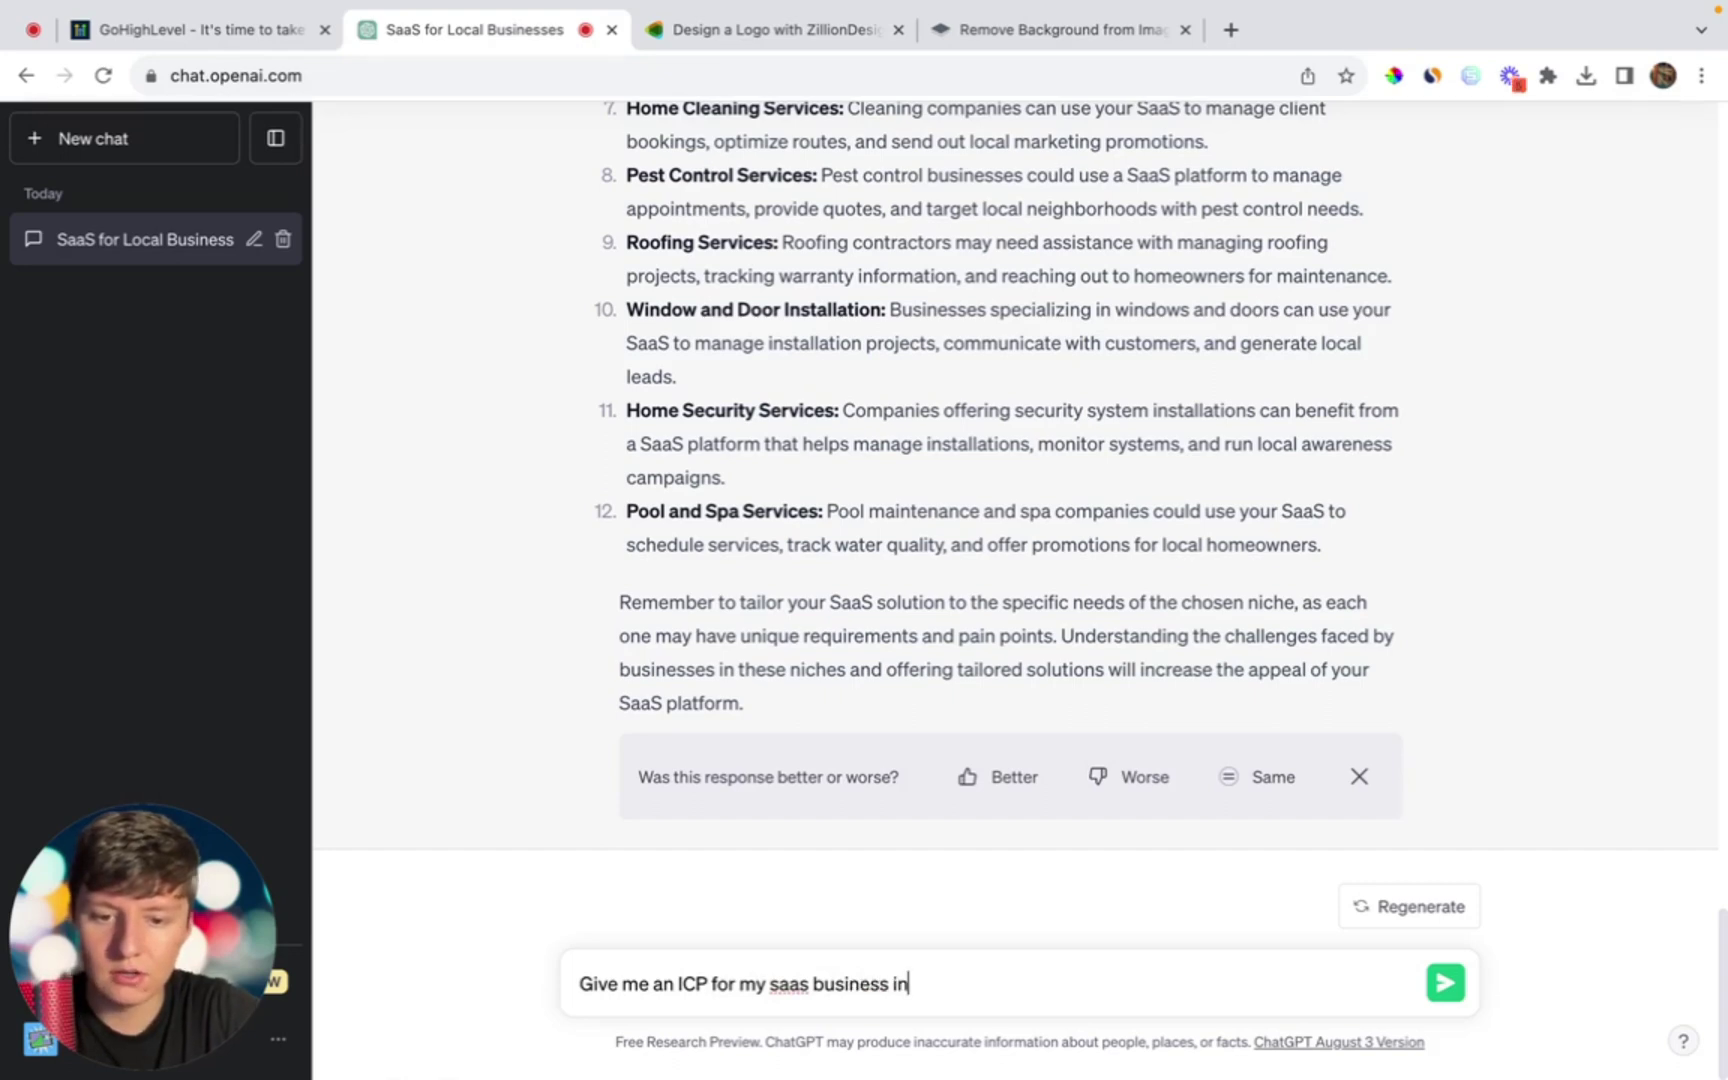
type(" the roofing niche")
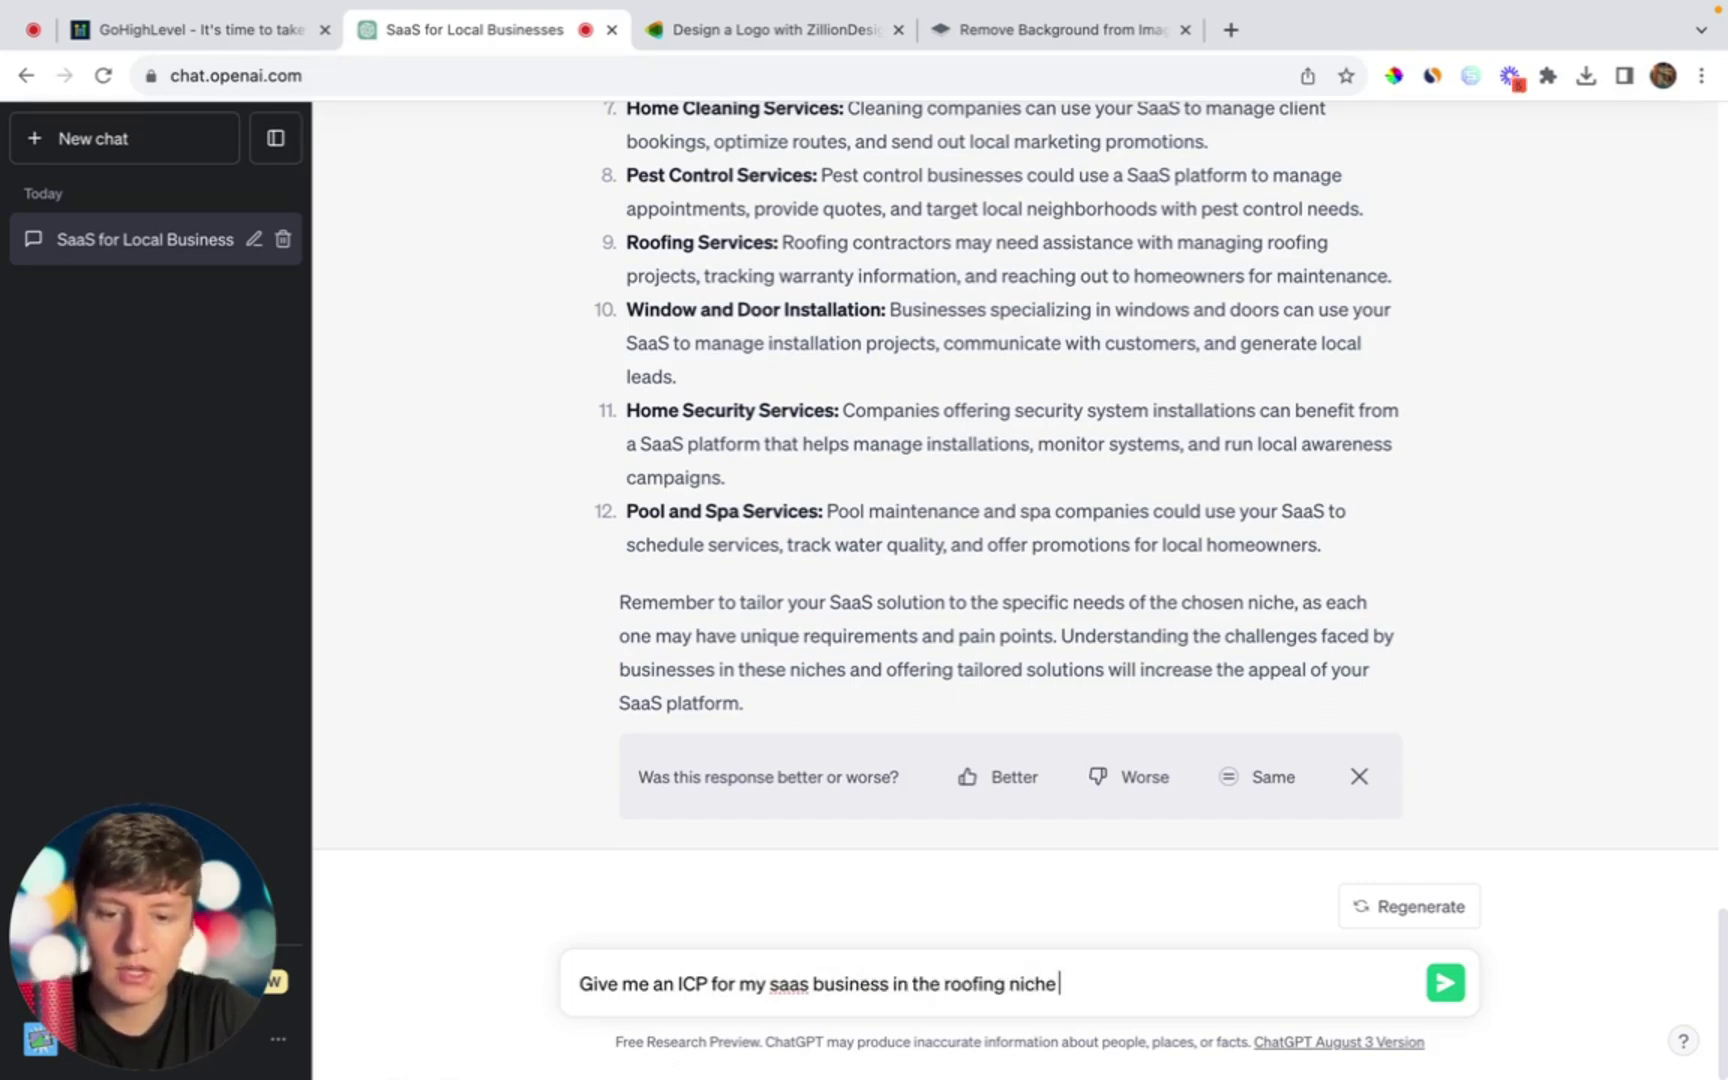
key("Return")
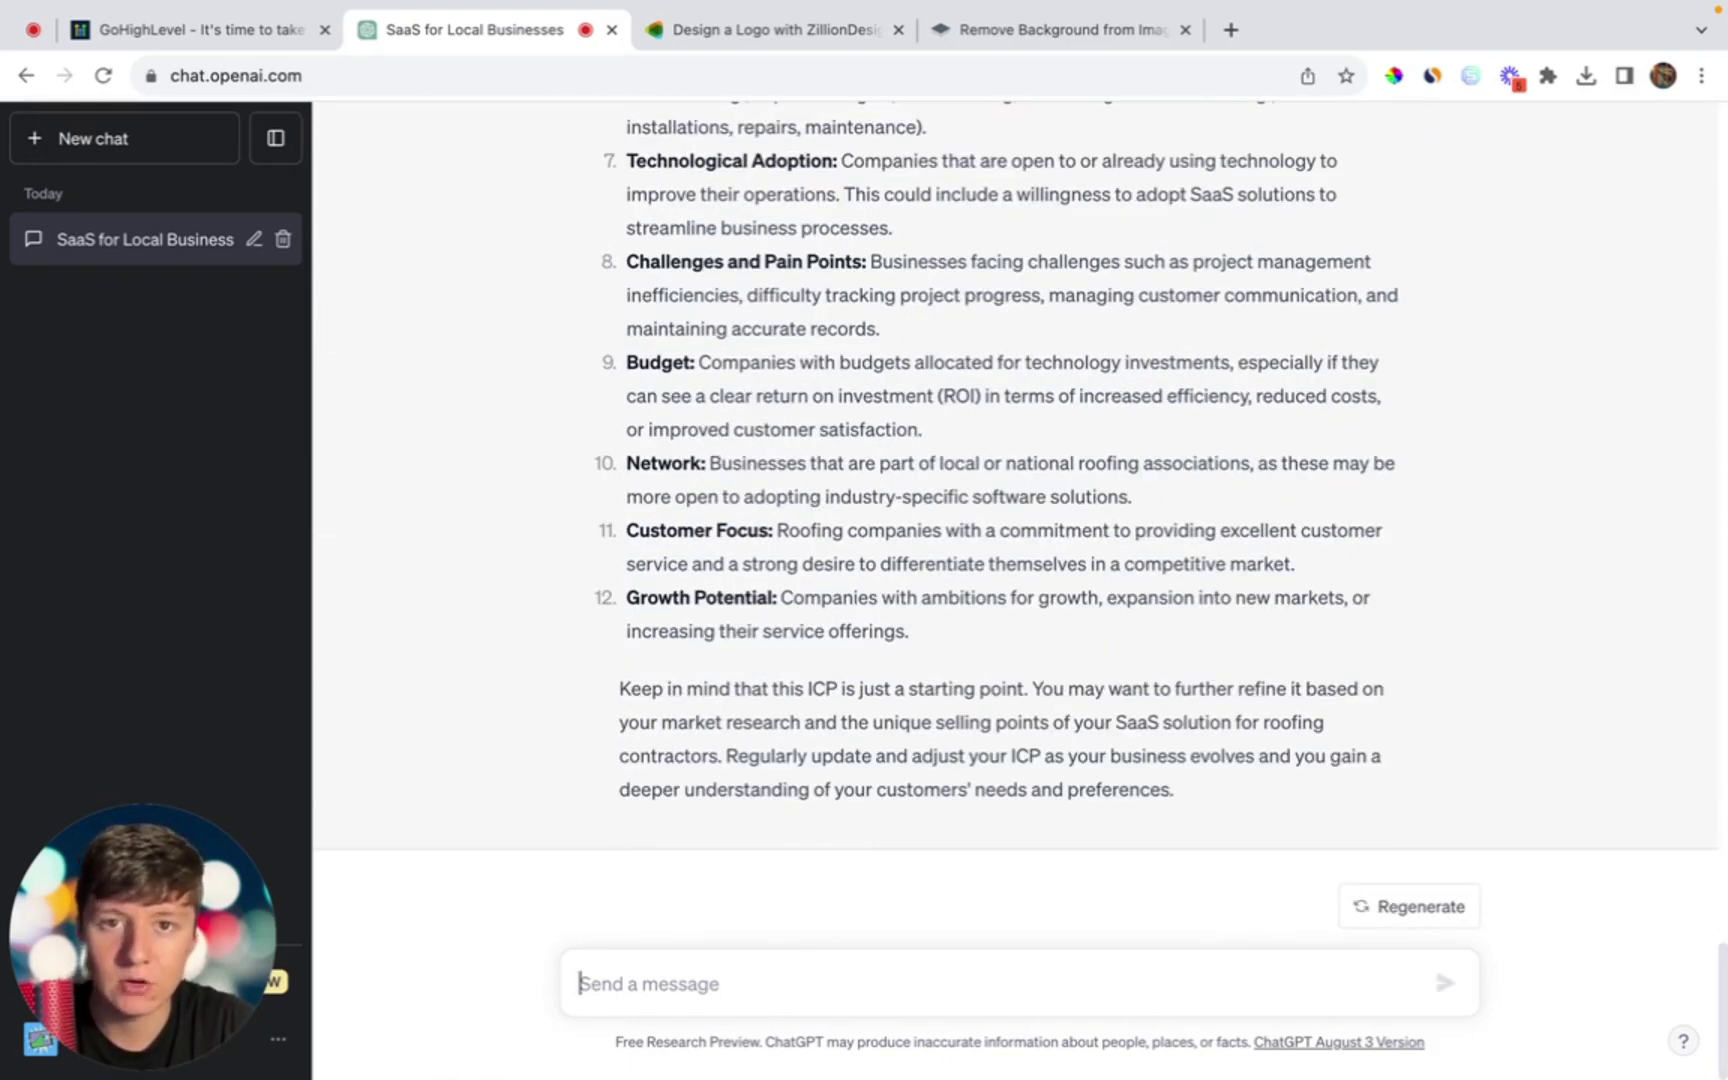
Step: Read through the Ideal Customer Profile for Roofing Contractors, including company size, demographics, pain points and budget
scroll(783, 722, "up", 6)
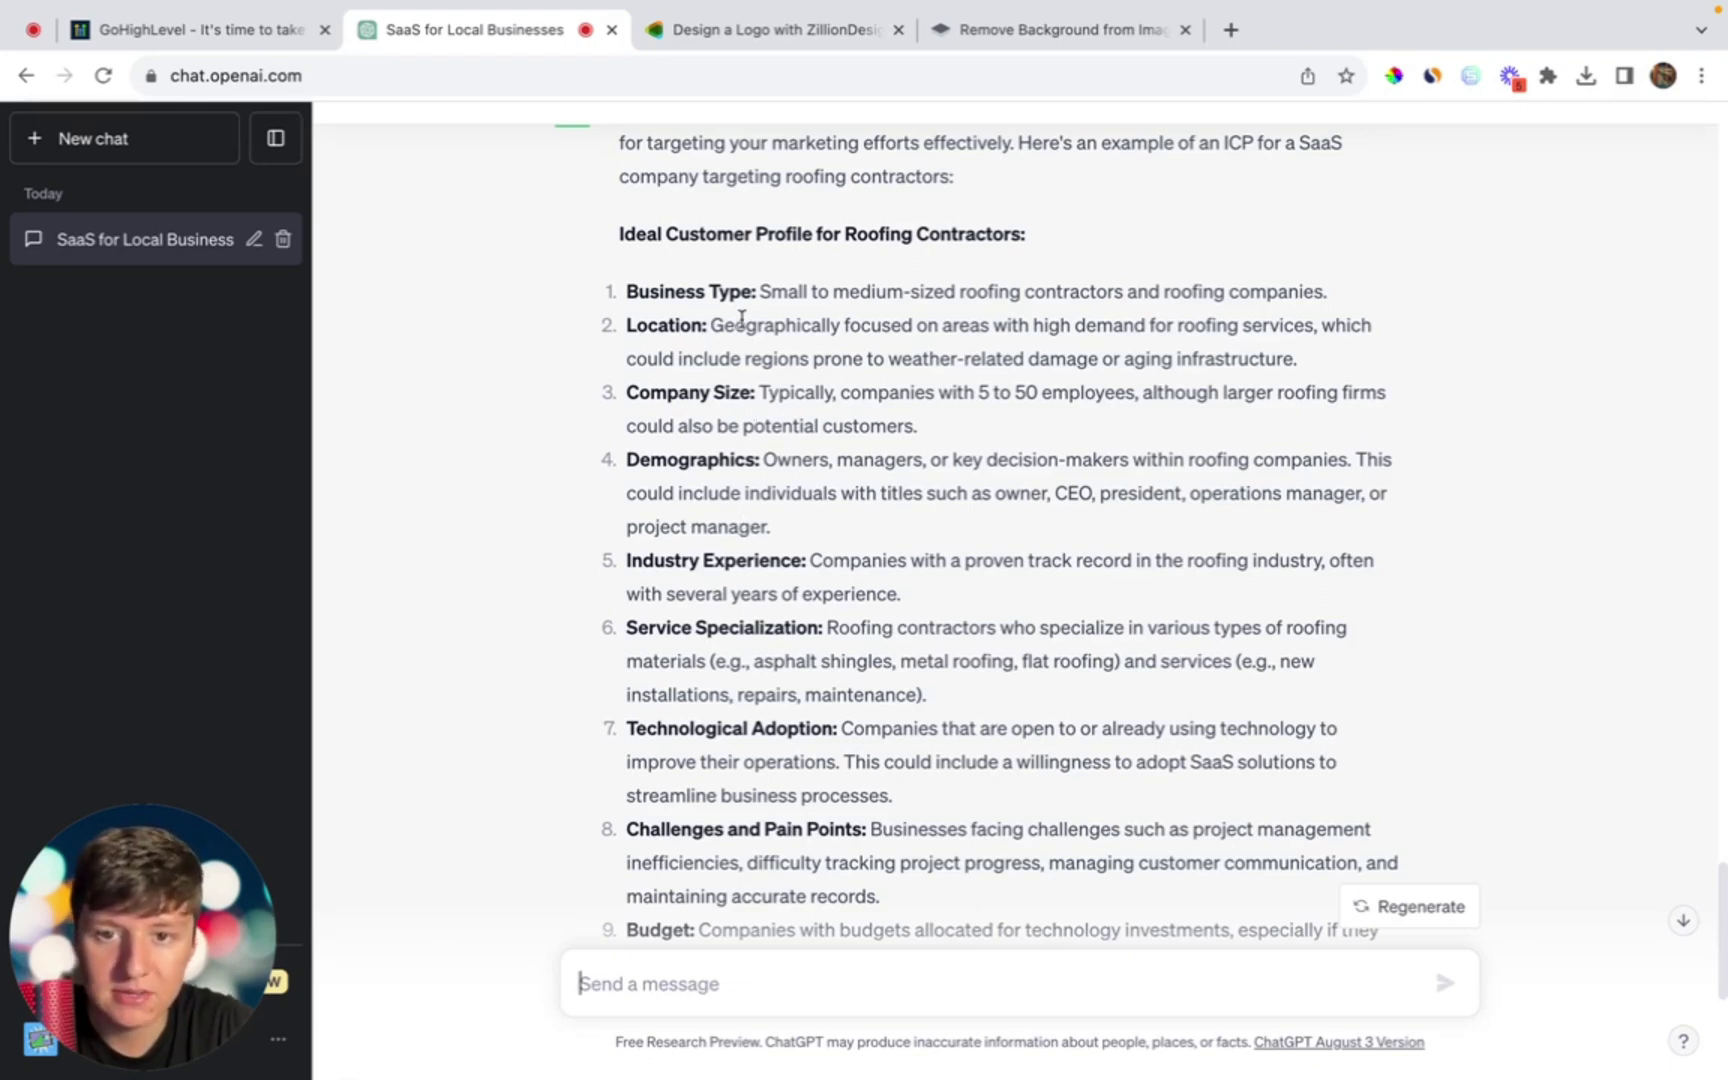
scroll(685, 368, "down", 1)
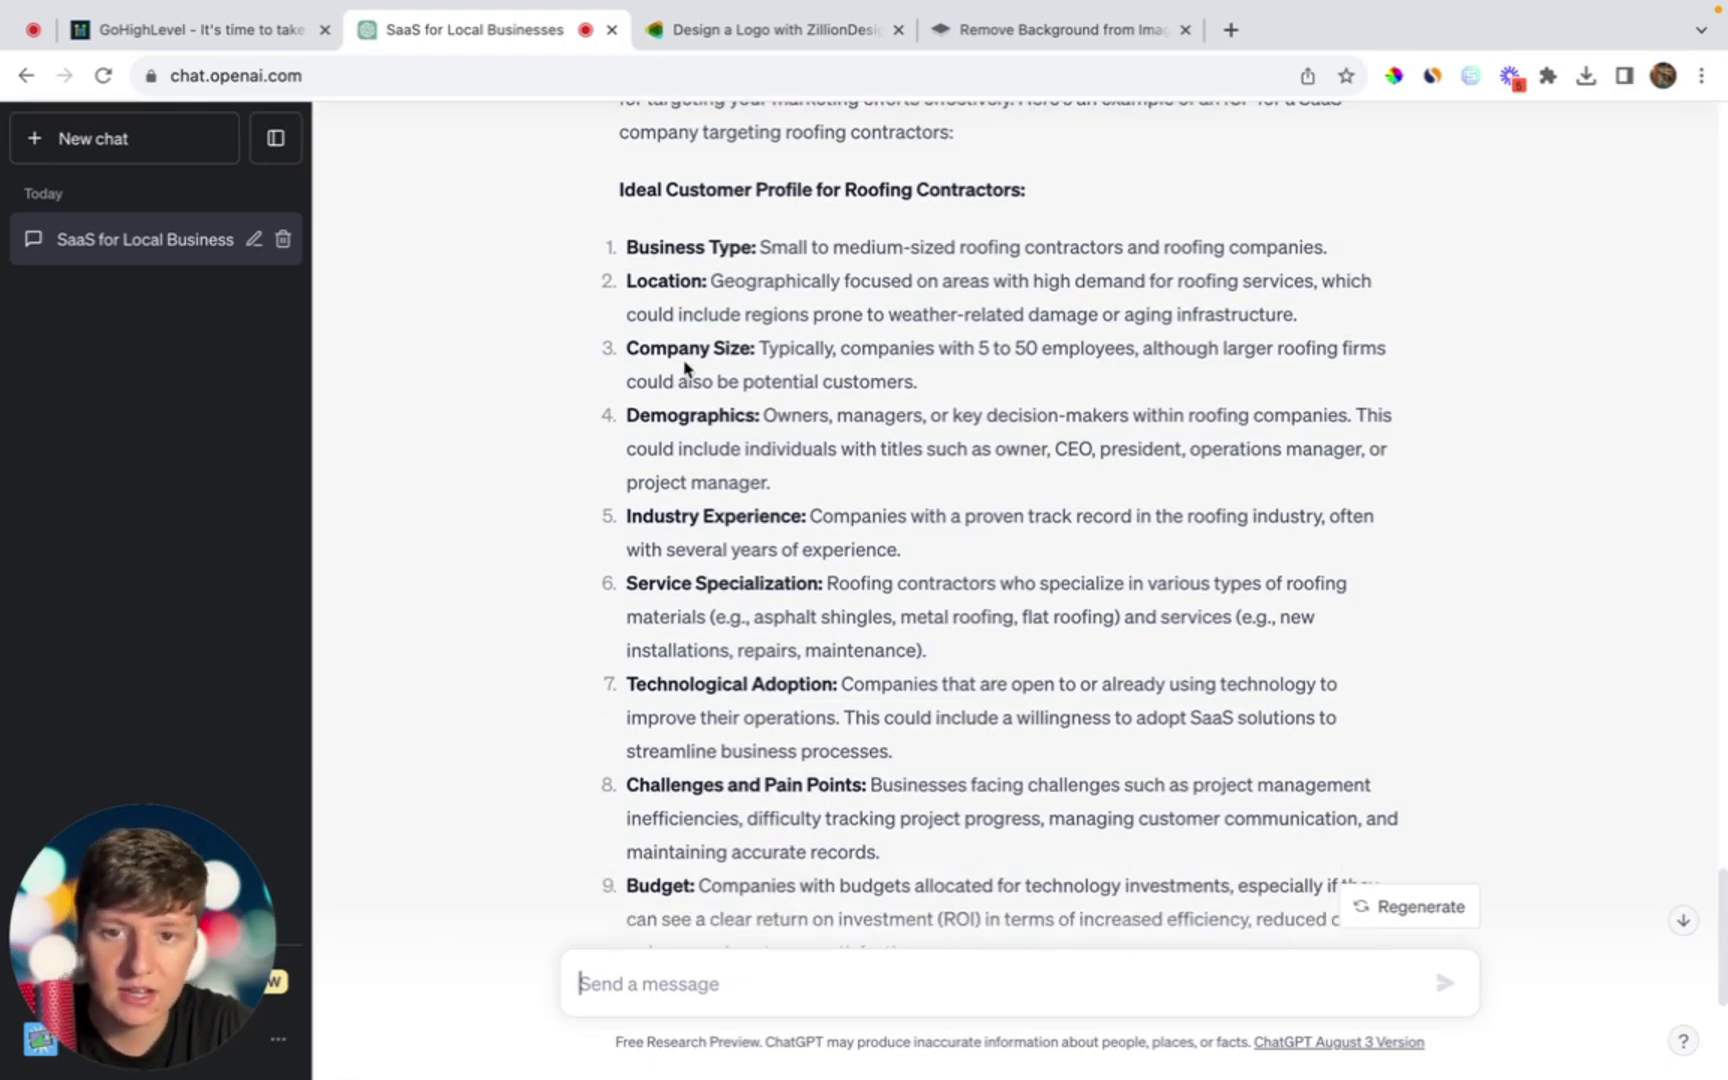
scroll(694, 435, "down", 3)
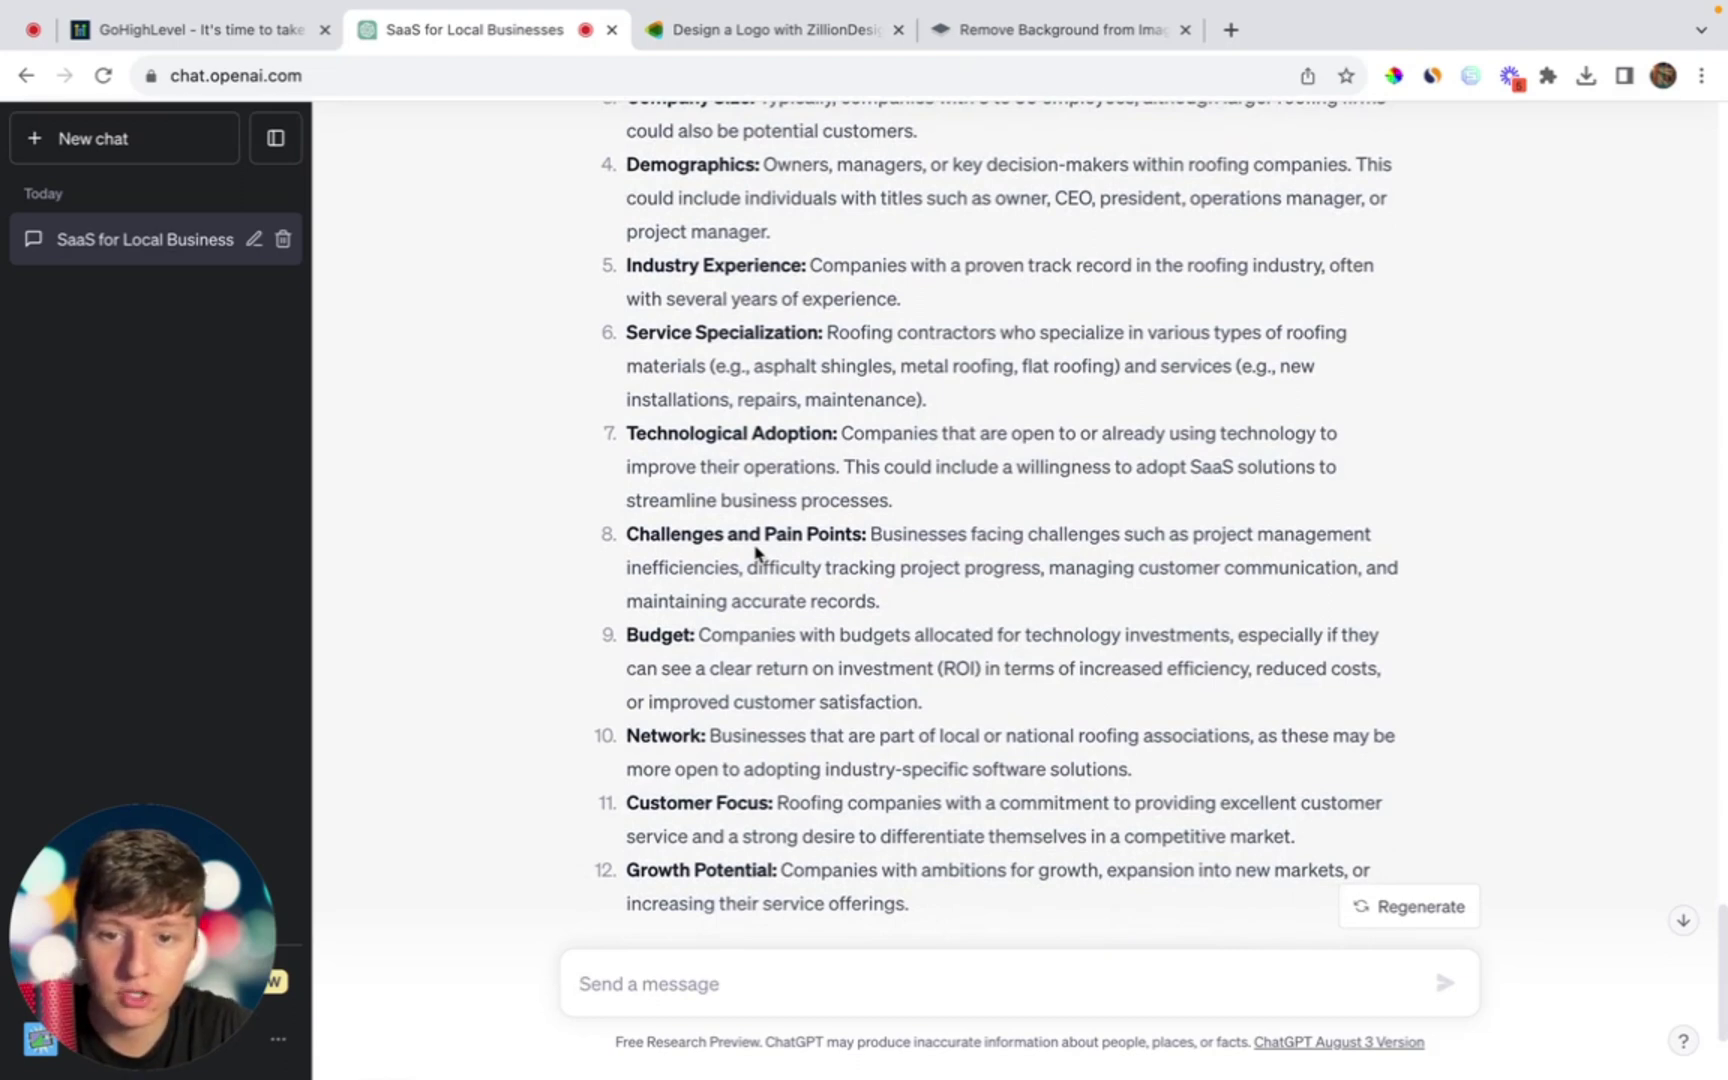
scroll(757, 551, "down", 3)
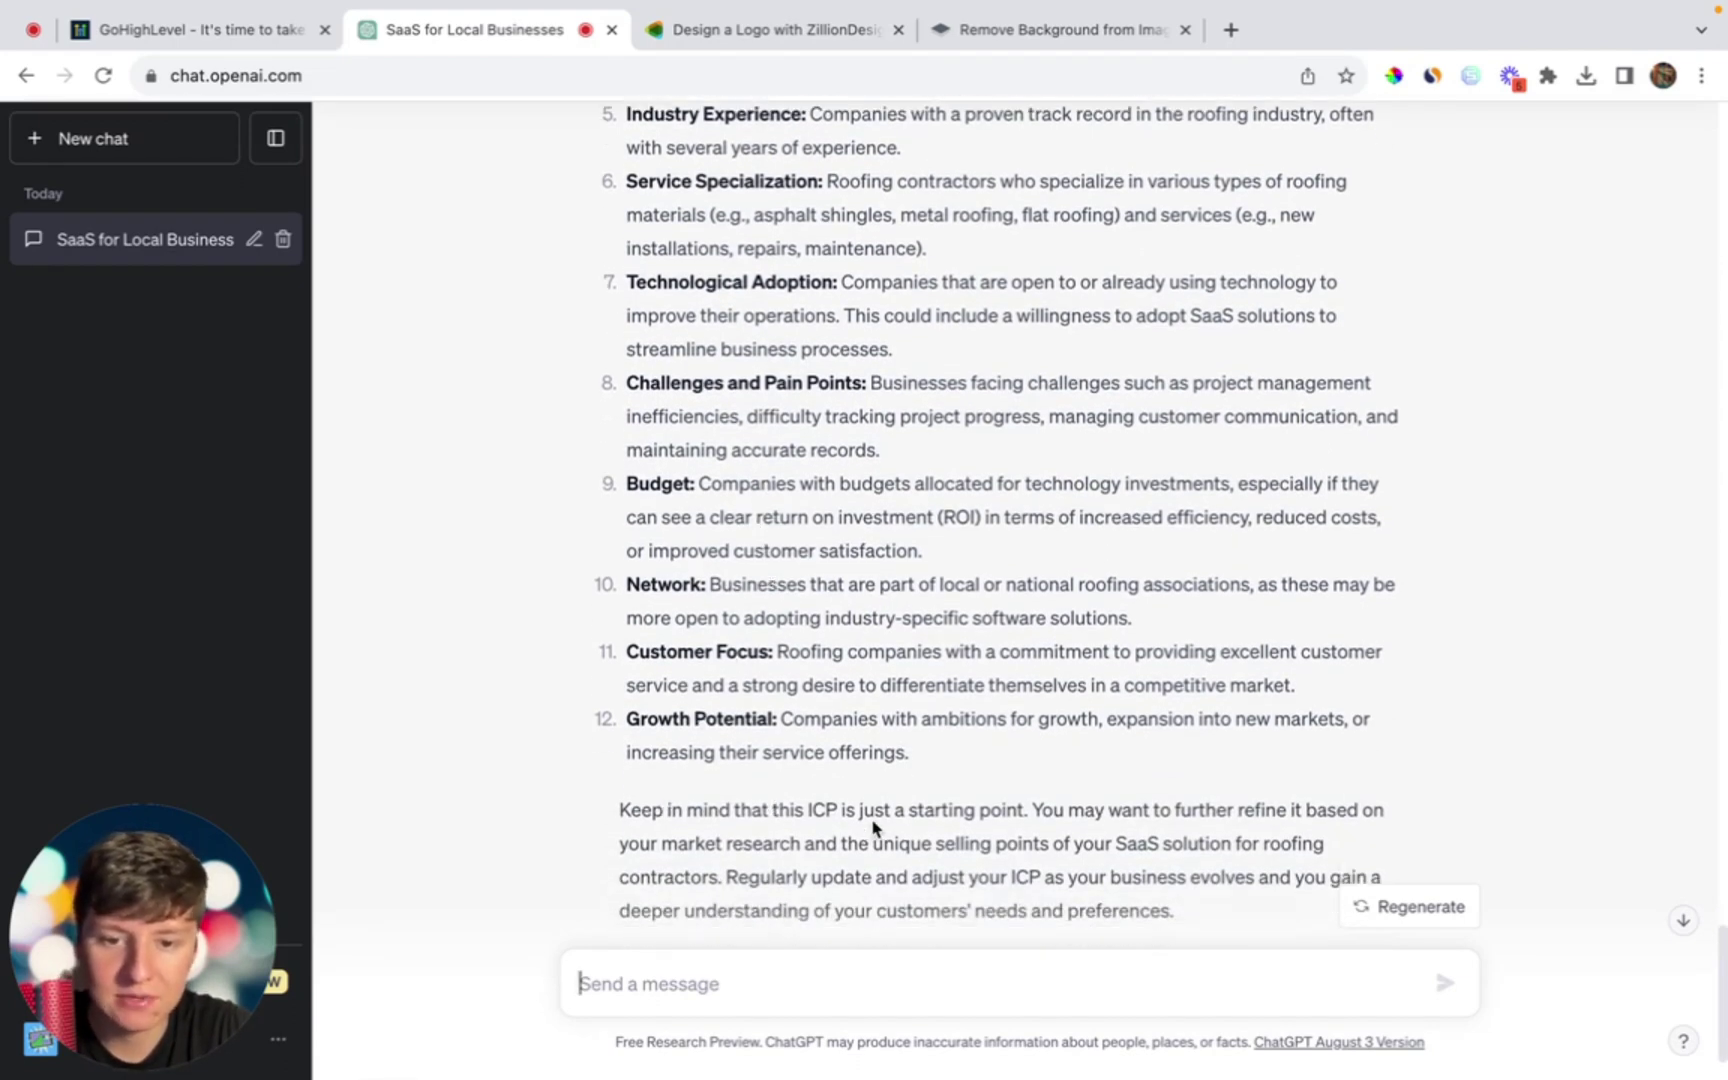
scroll(995, 820, "up", 2)
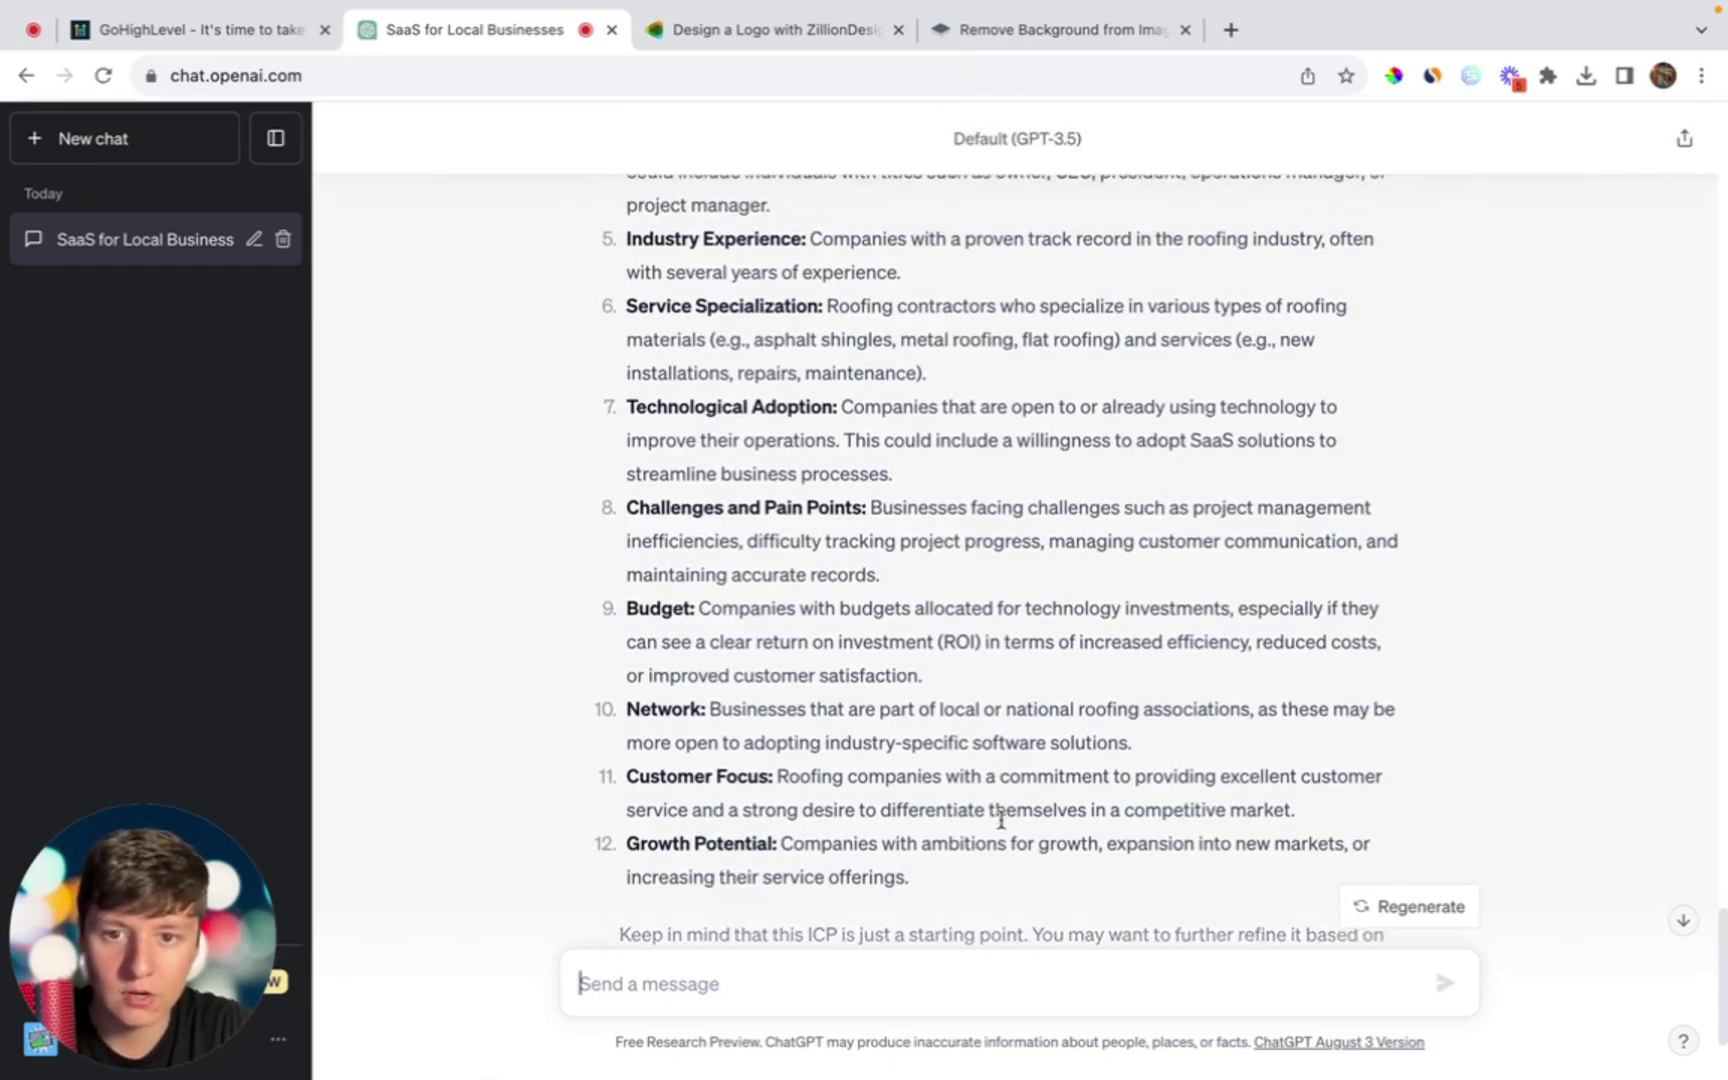
scroll(1000, 820, "up", 3)
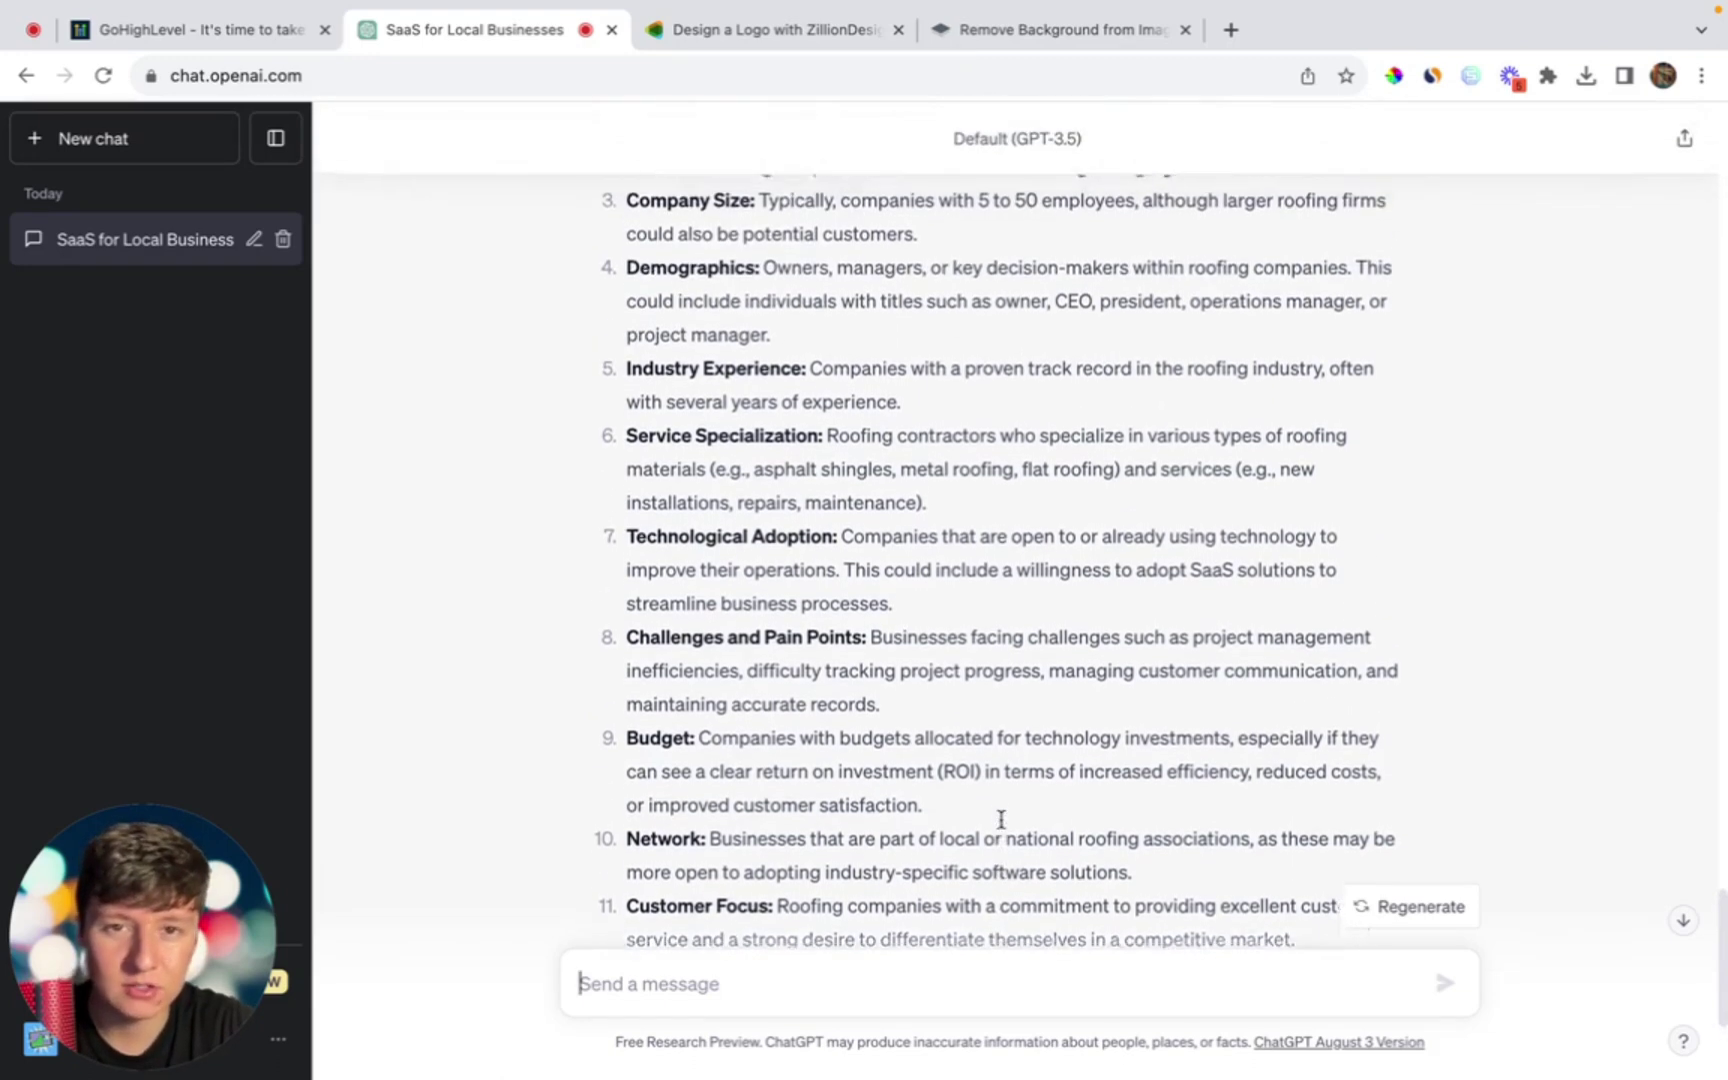
scroll(1000, 818, "up", 2)
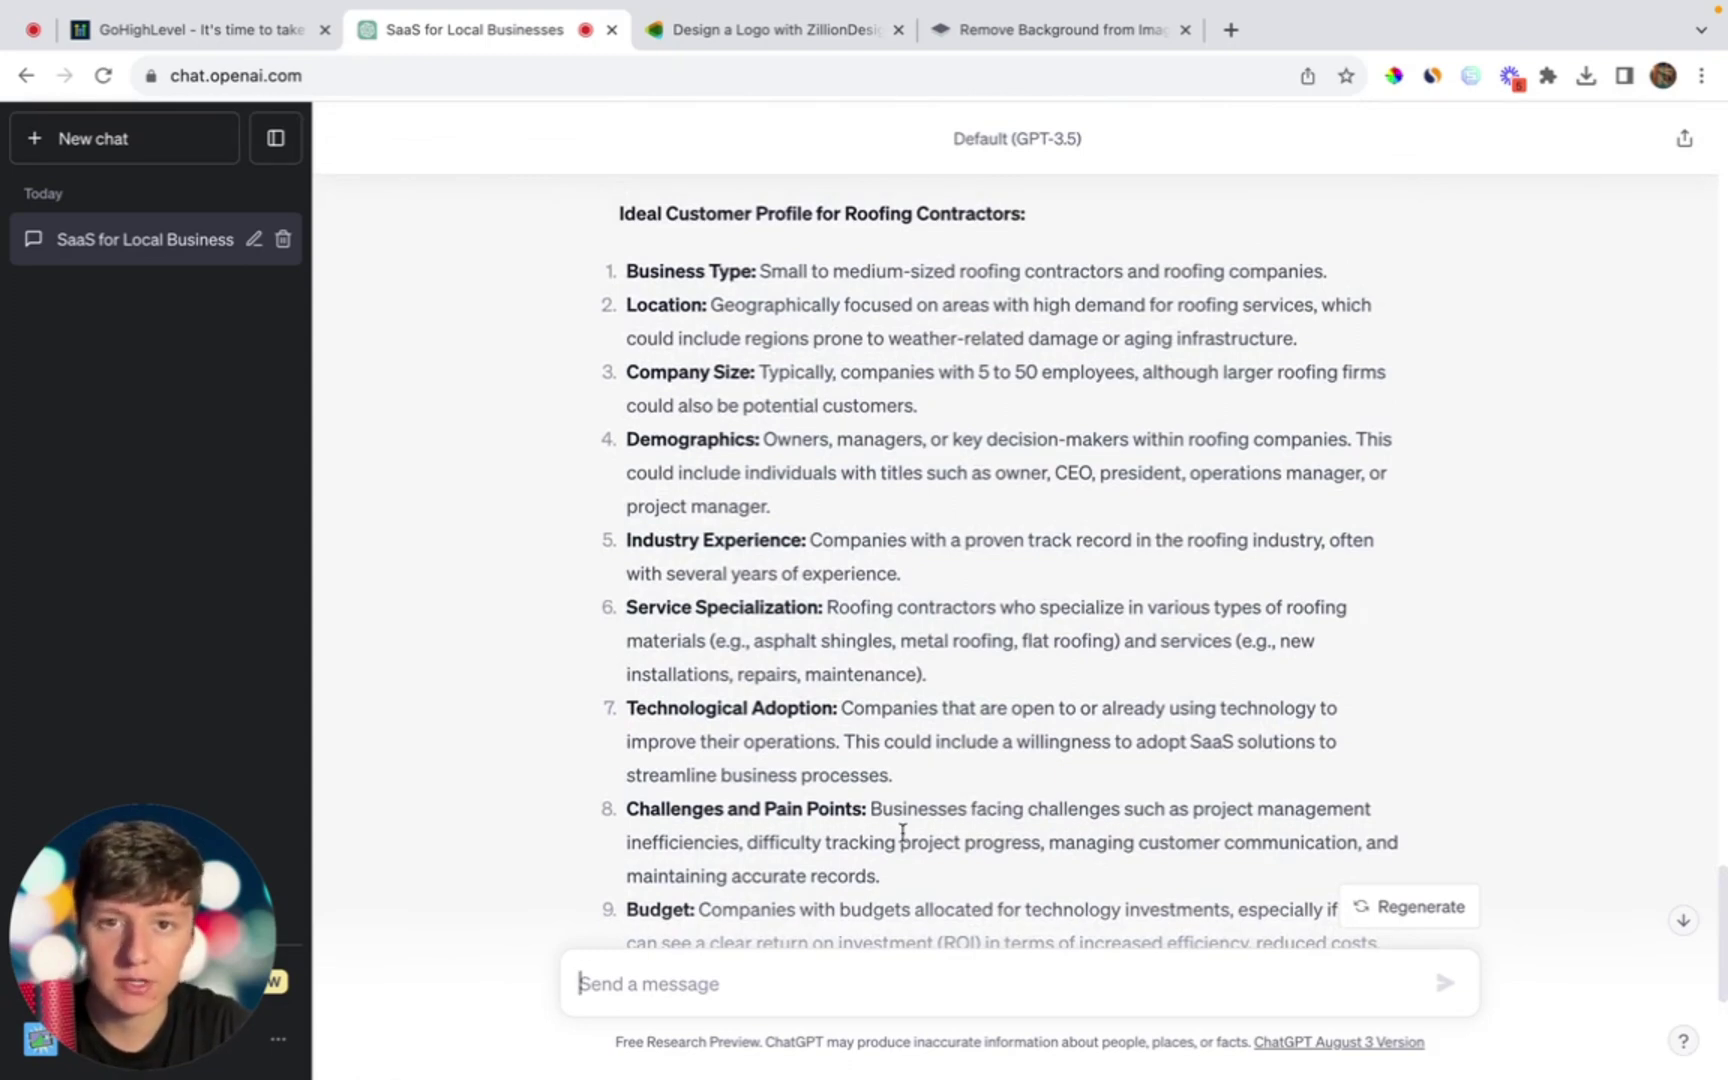
Step: Ask for a specific, very achievable one sentence outreach offer using the framework "We help ROOFING BUSINESSES achieve PAIN POINT in TIME DURATION"
scroll(665, 663, "down", 5)
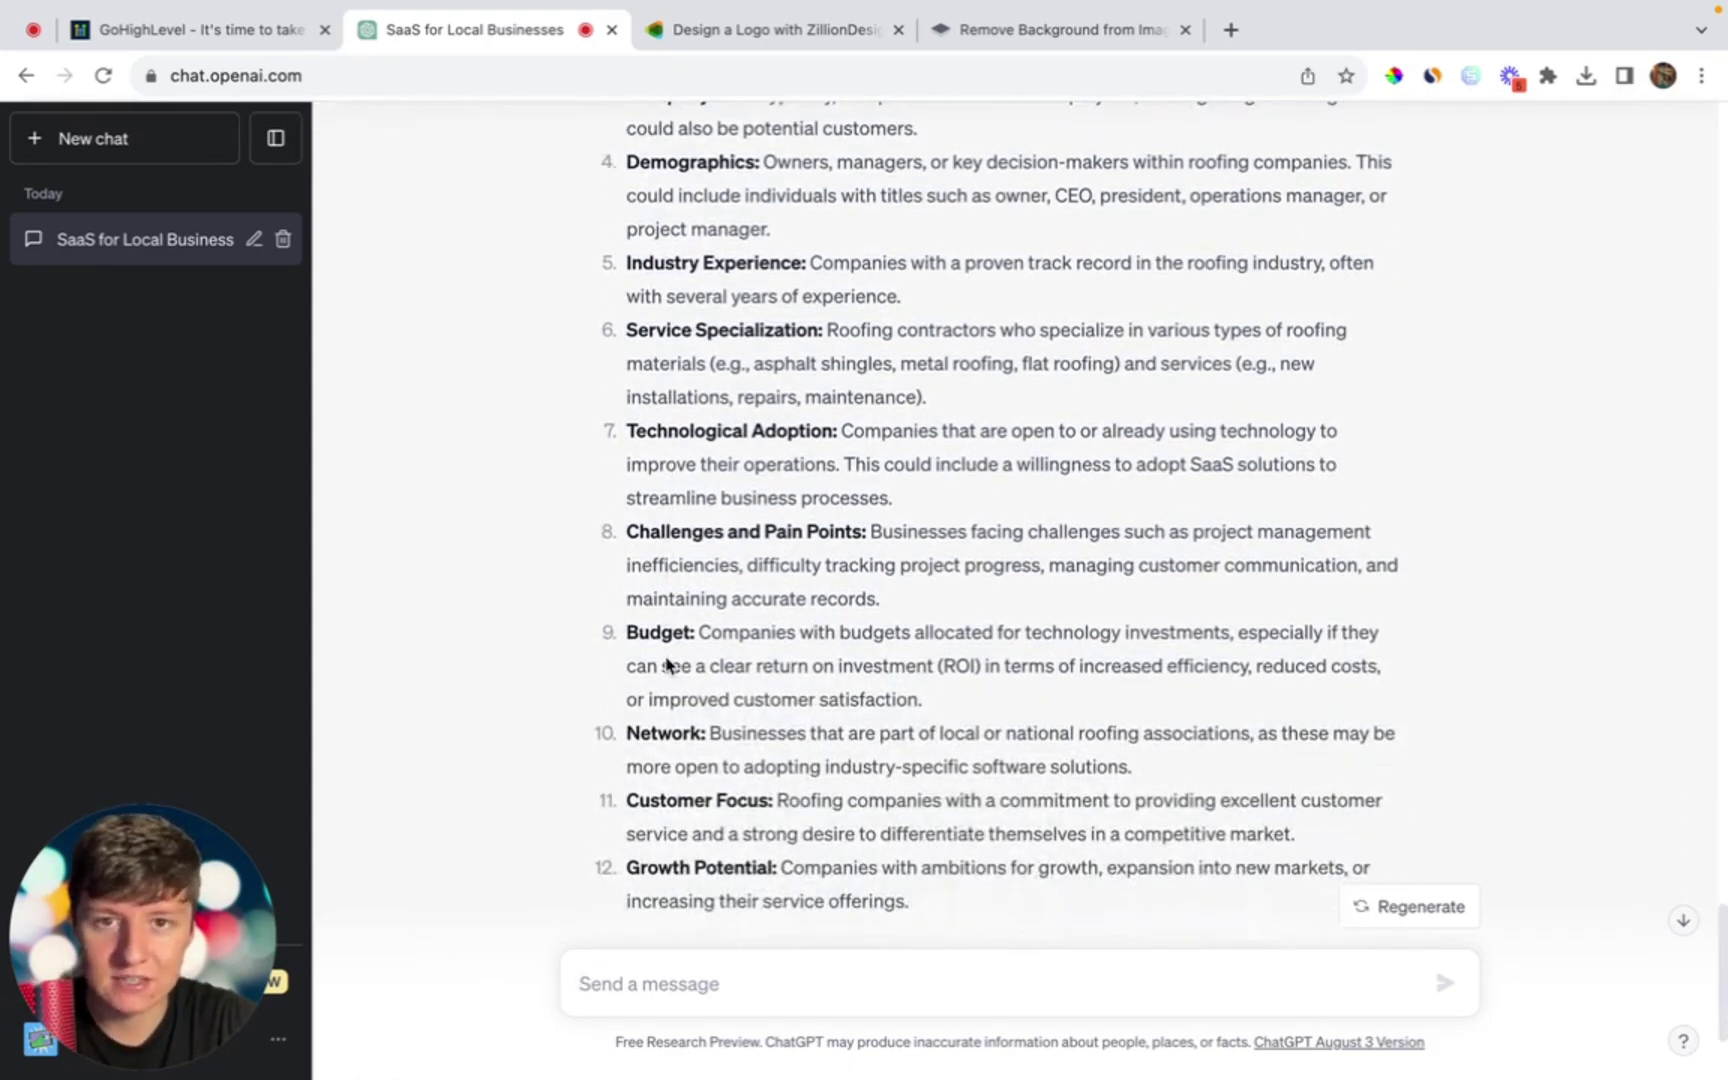
scroll(665, 663, "down", 2)
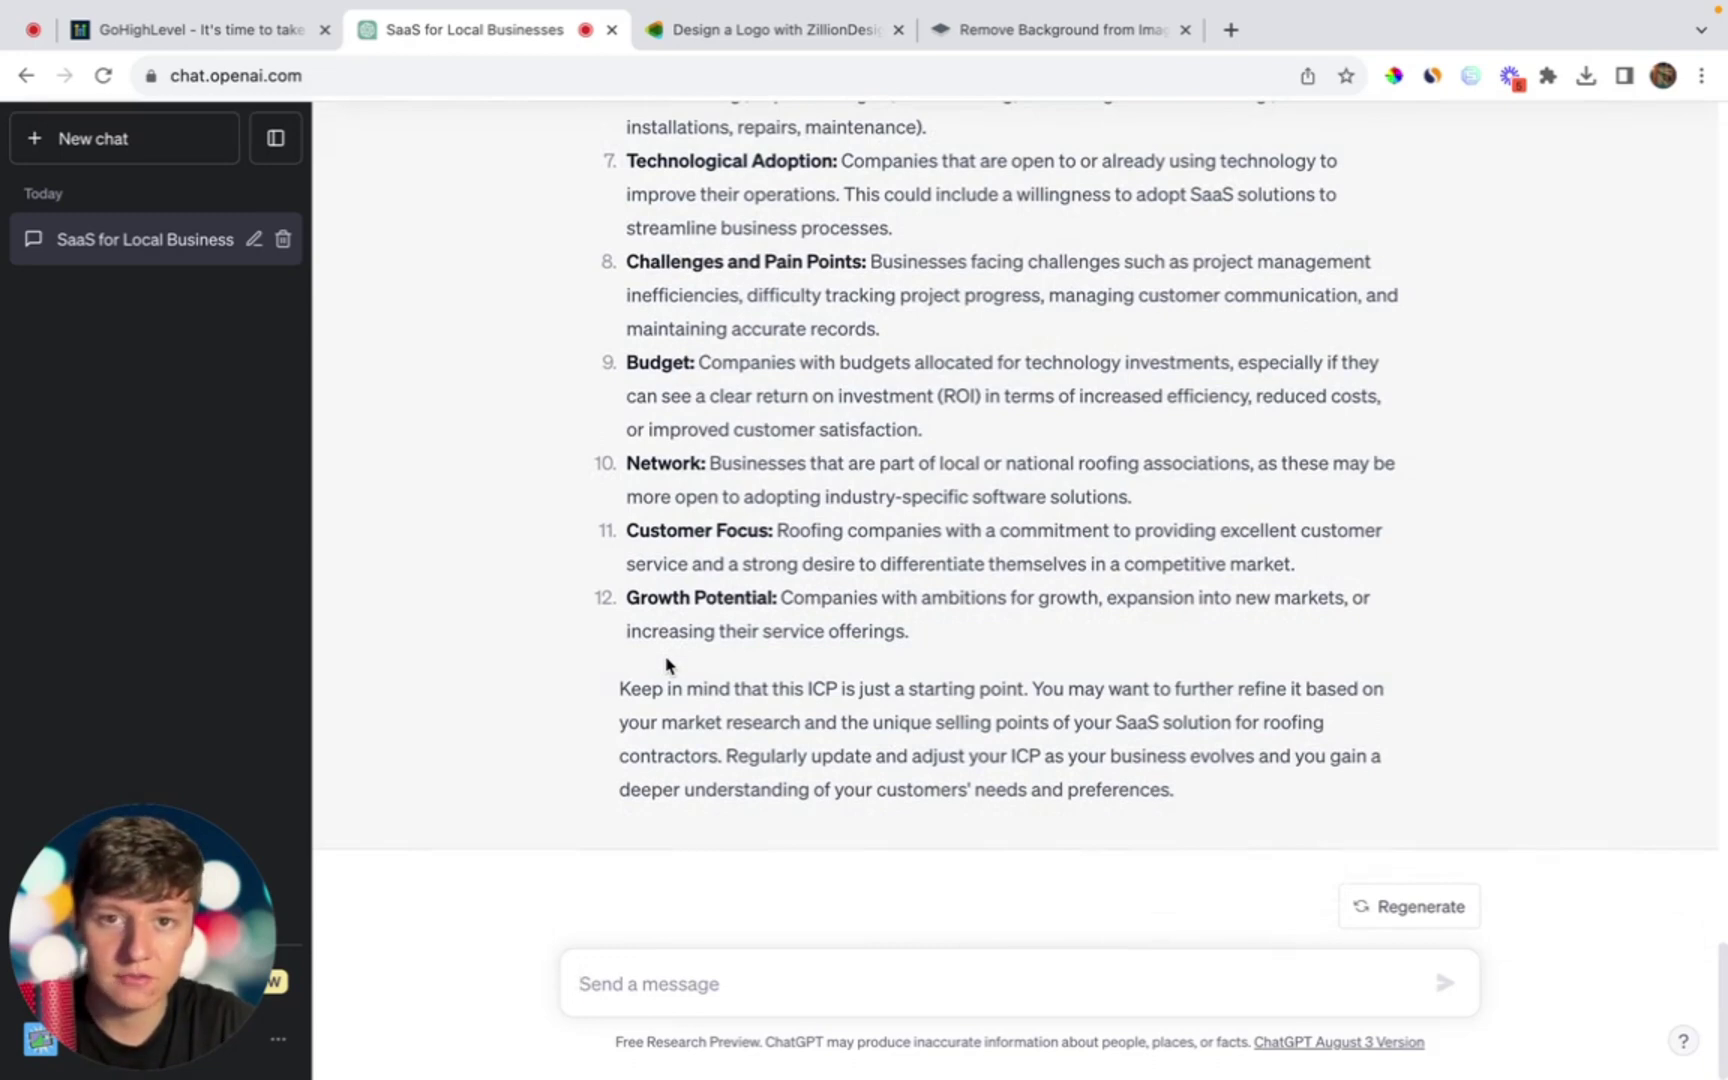
type("Write me a one sentence offer i can use when reaching out to businesses that uses this framework. (We help ROOFING BUSINESSES  achieve PAIN POINT in TIME DURATION ) Be specific and make this offer seam very achievable")
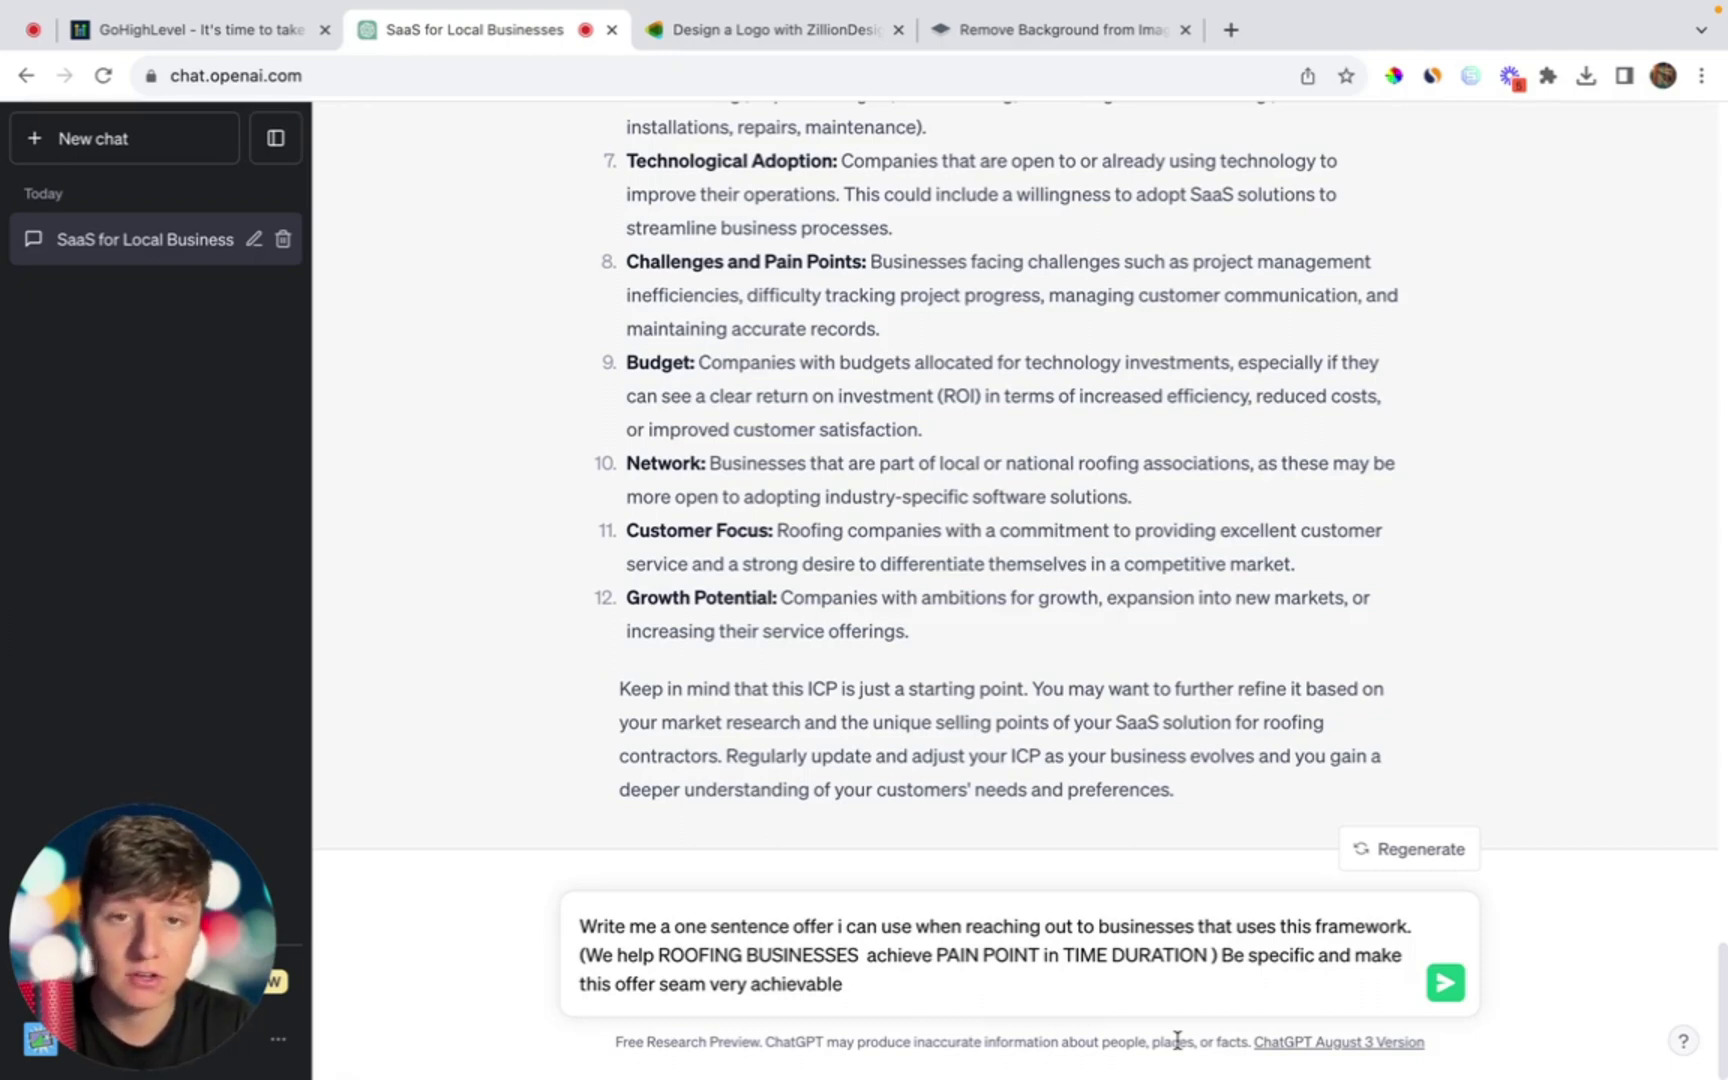
key("Return")
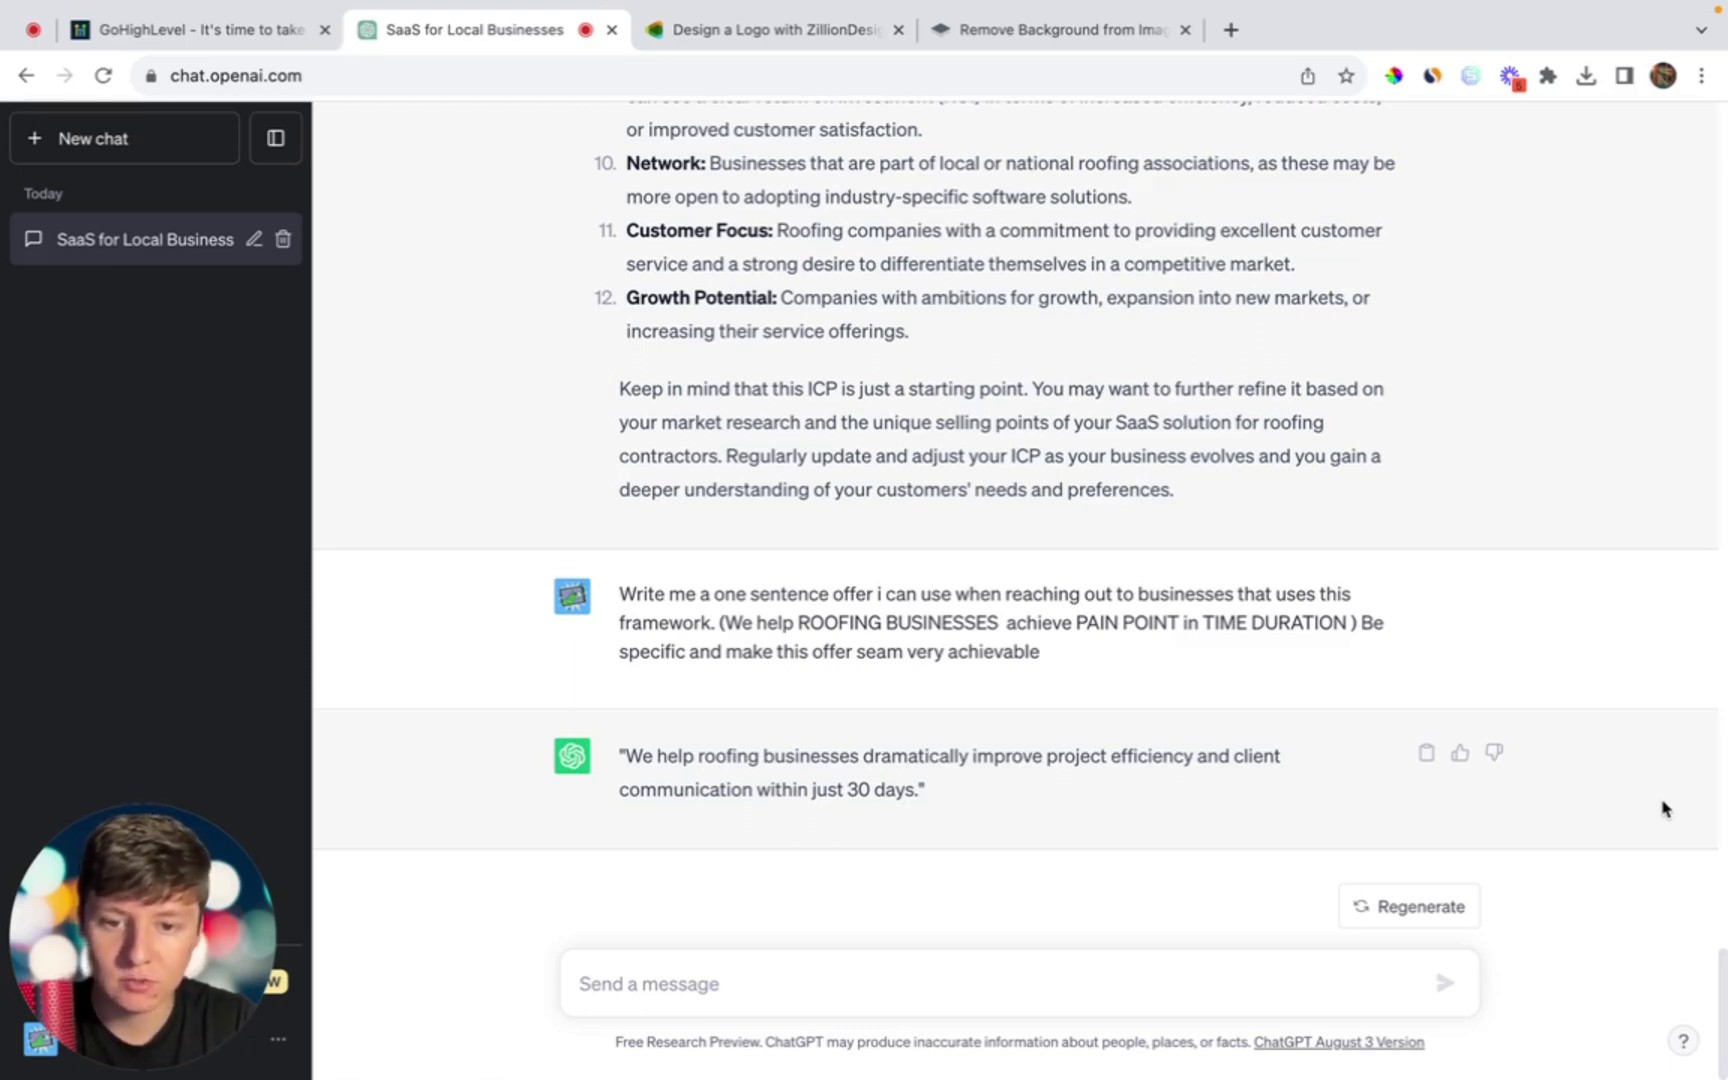
Step: Ask ChatGPT to give a list of offers
left_click(710, 981)
type("give me a lis")
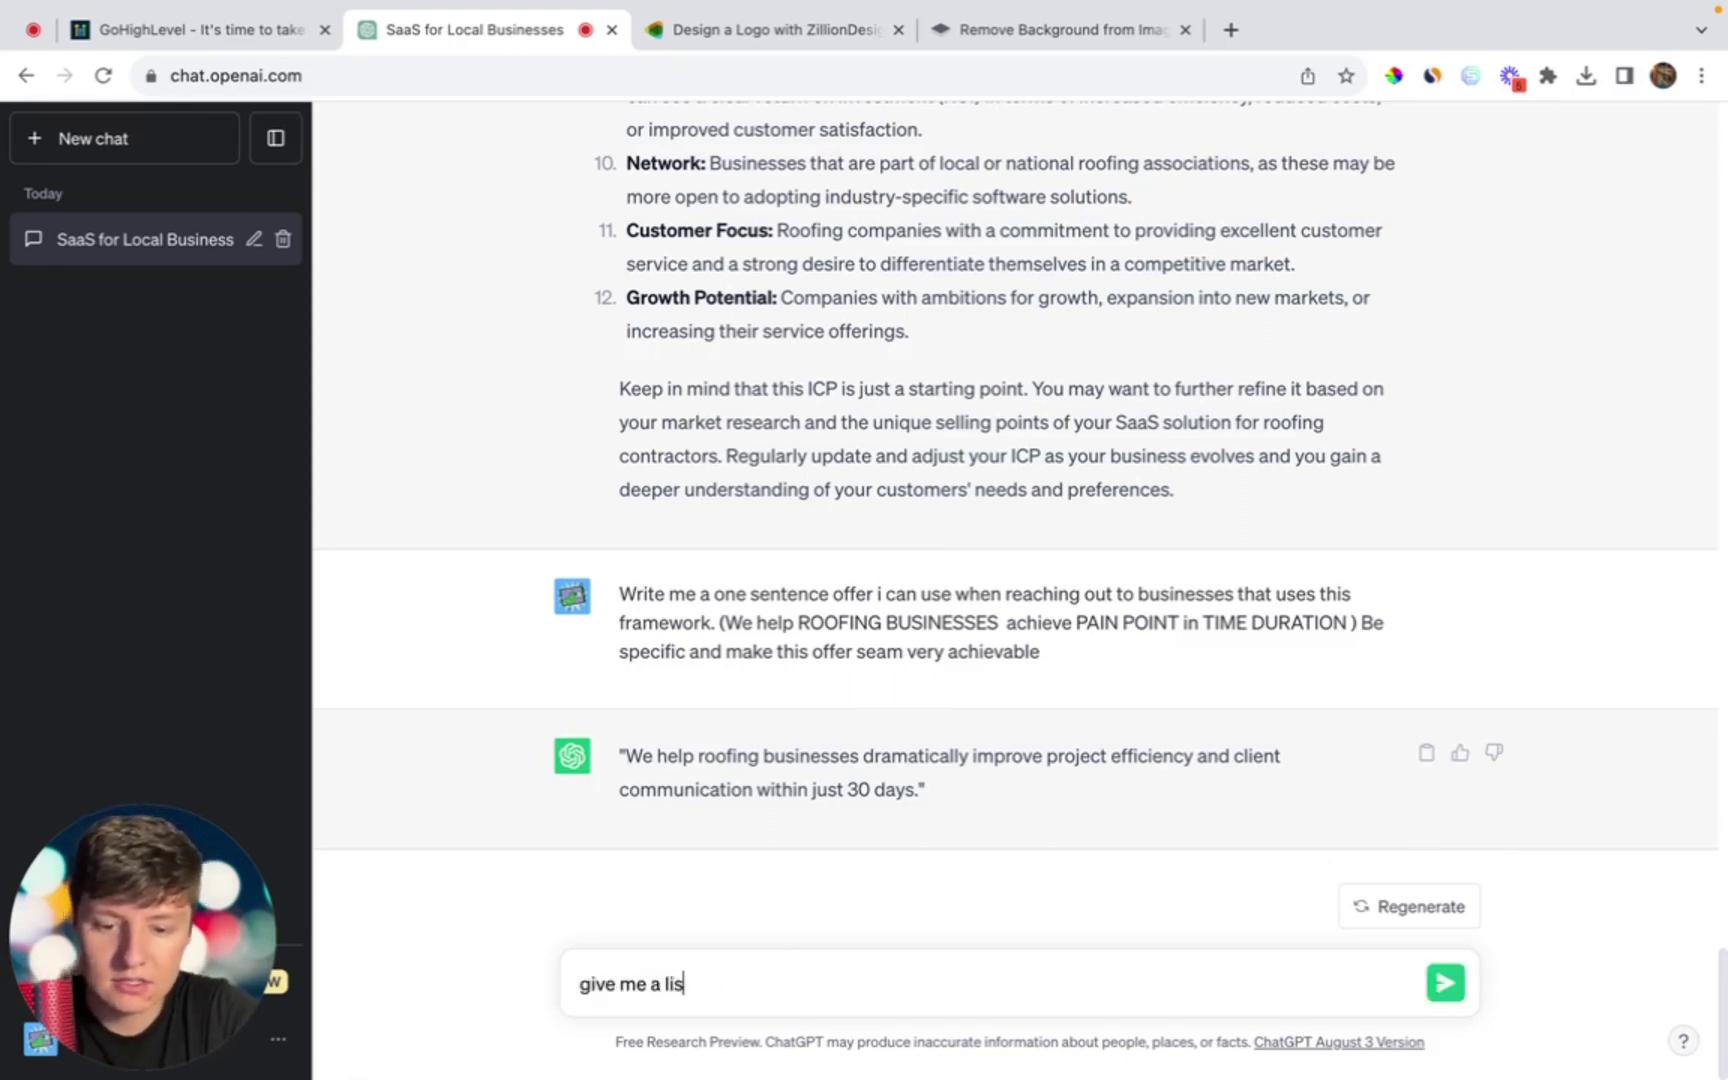
type("t of offers")
key("Return")
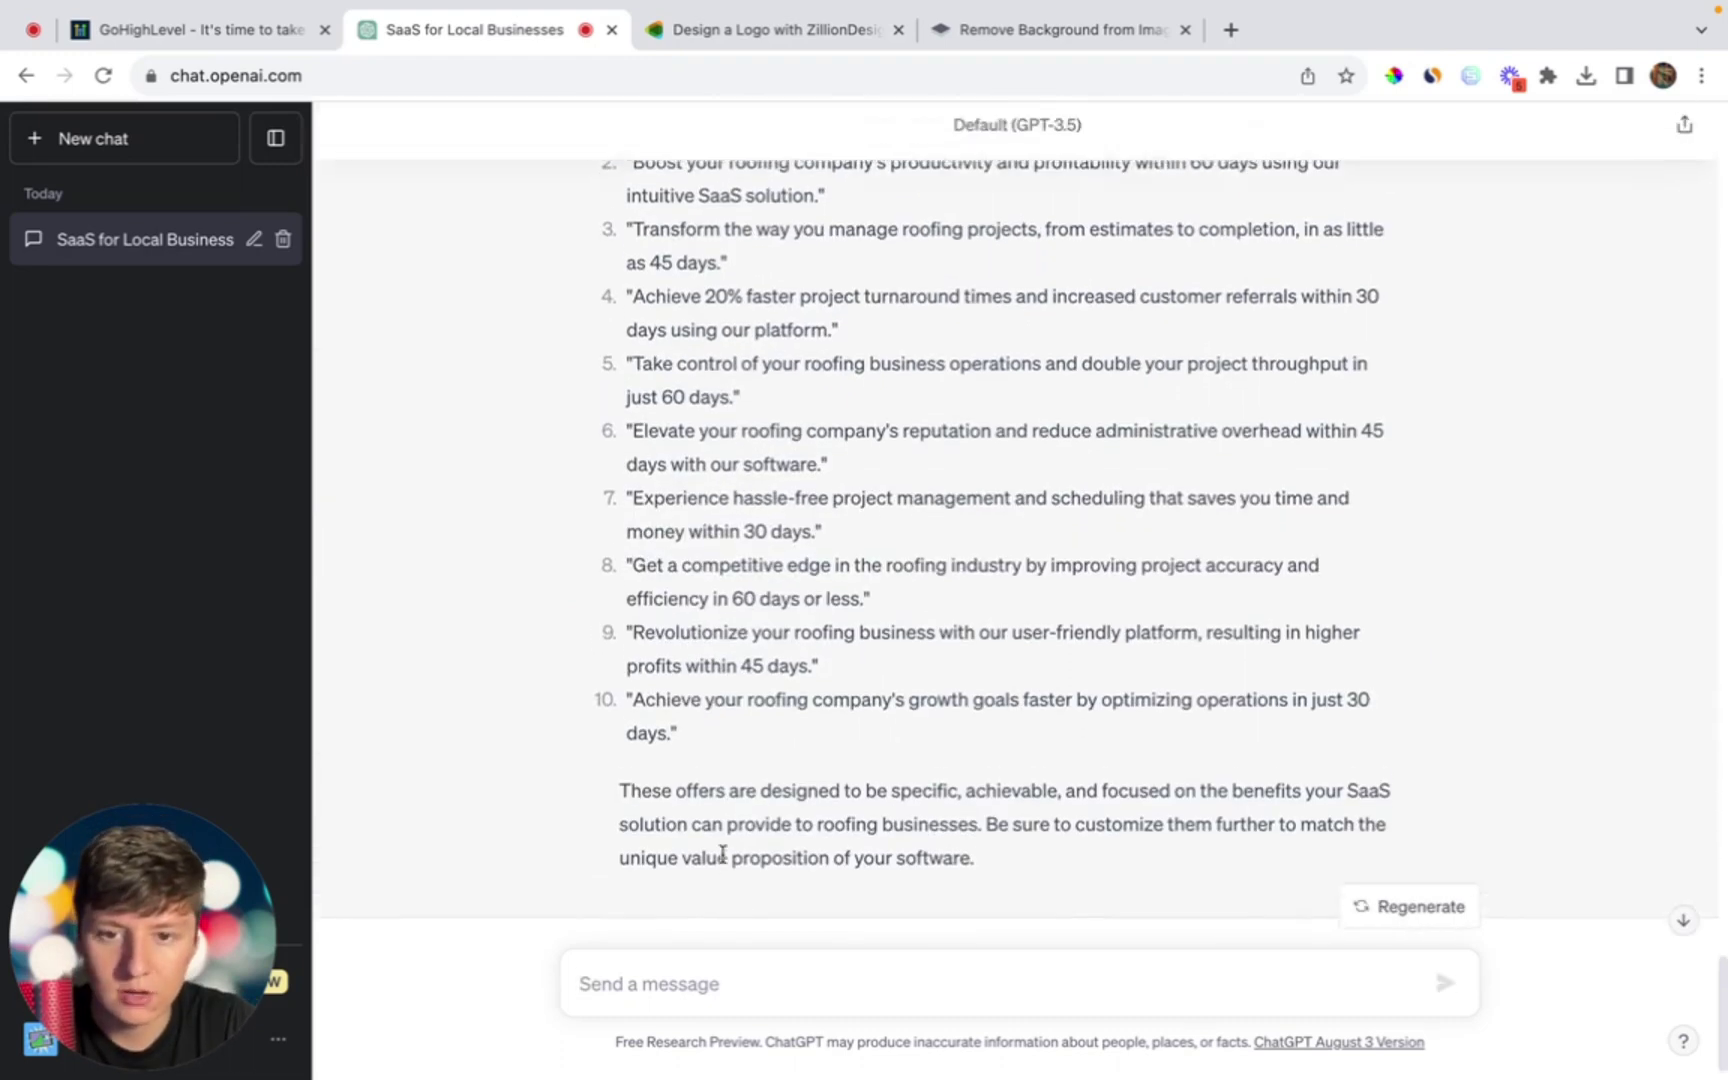
Step: Ask for a guarantee to be added to these offers and look through the revised list
scroll(721, 860, "up", 3)
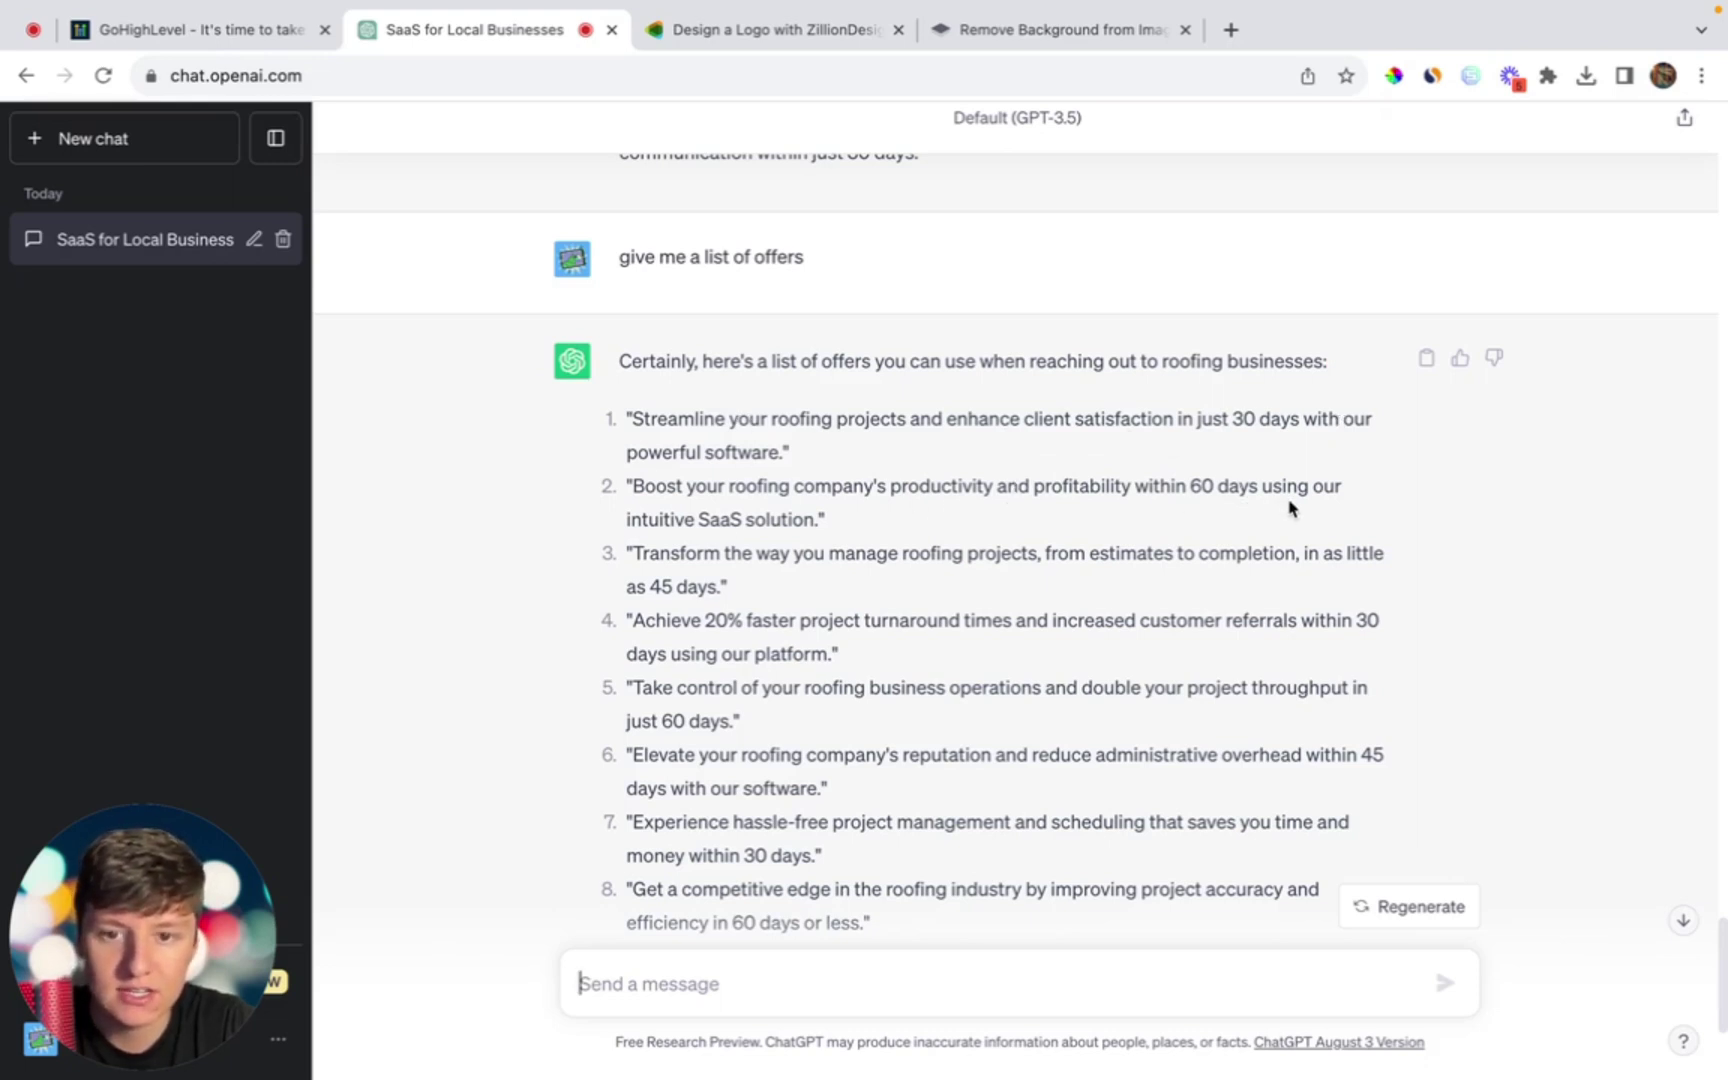
scroll(806, 538, "down", 4)
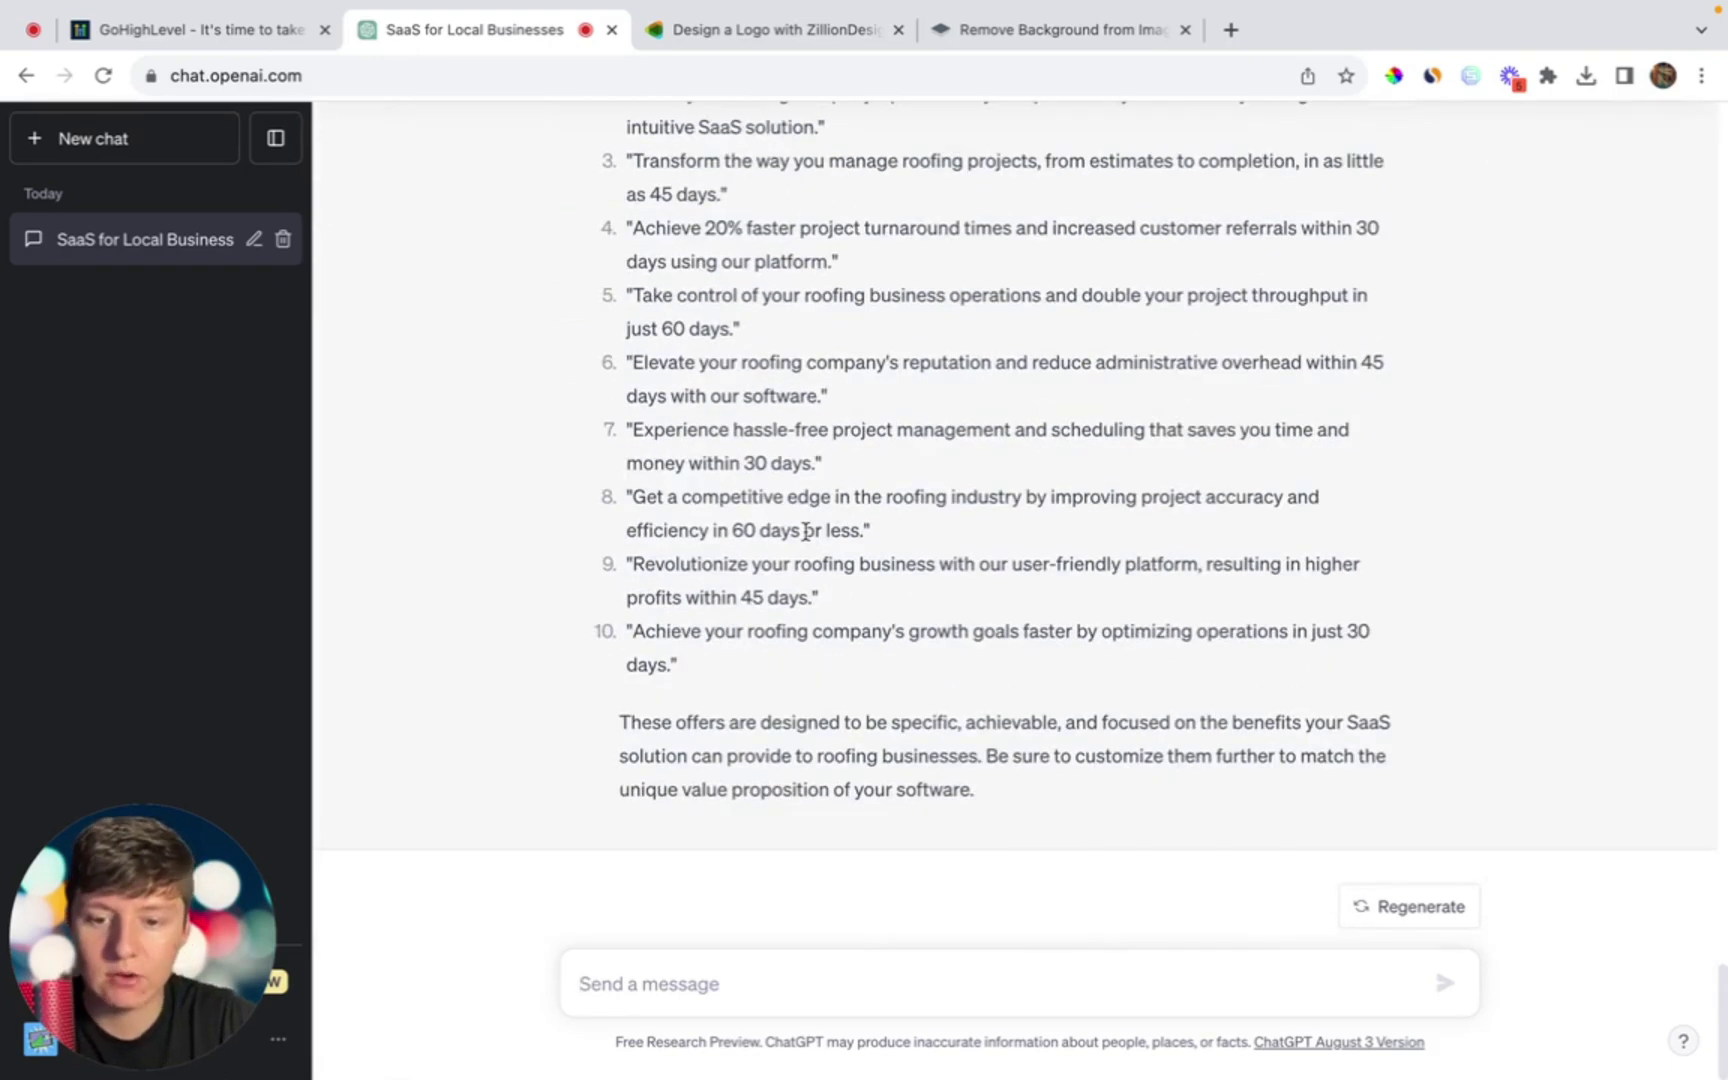
type("add a guaran")
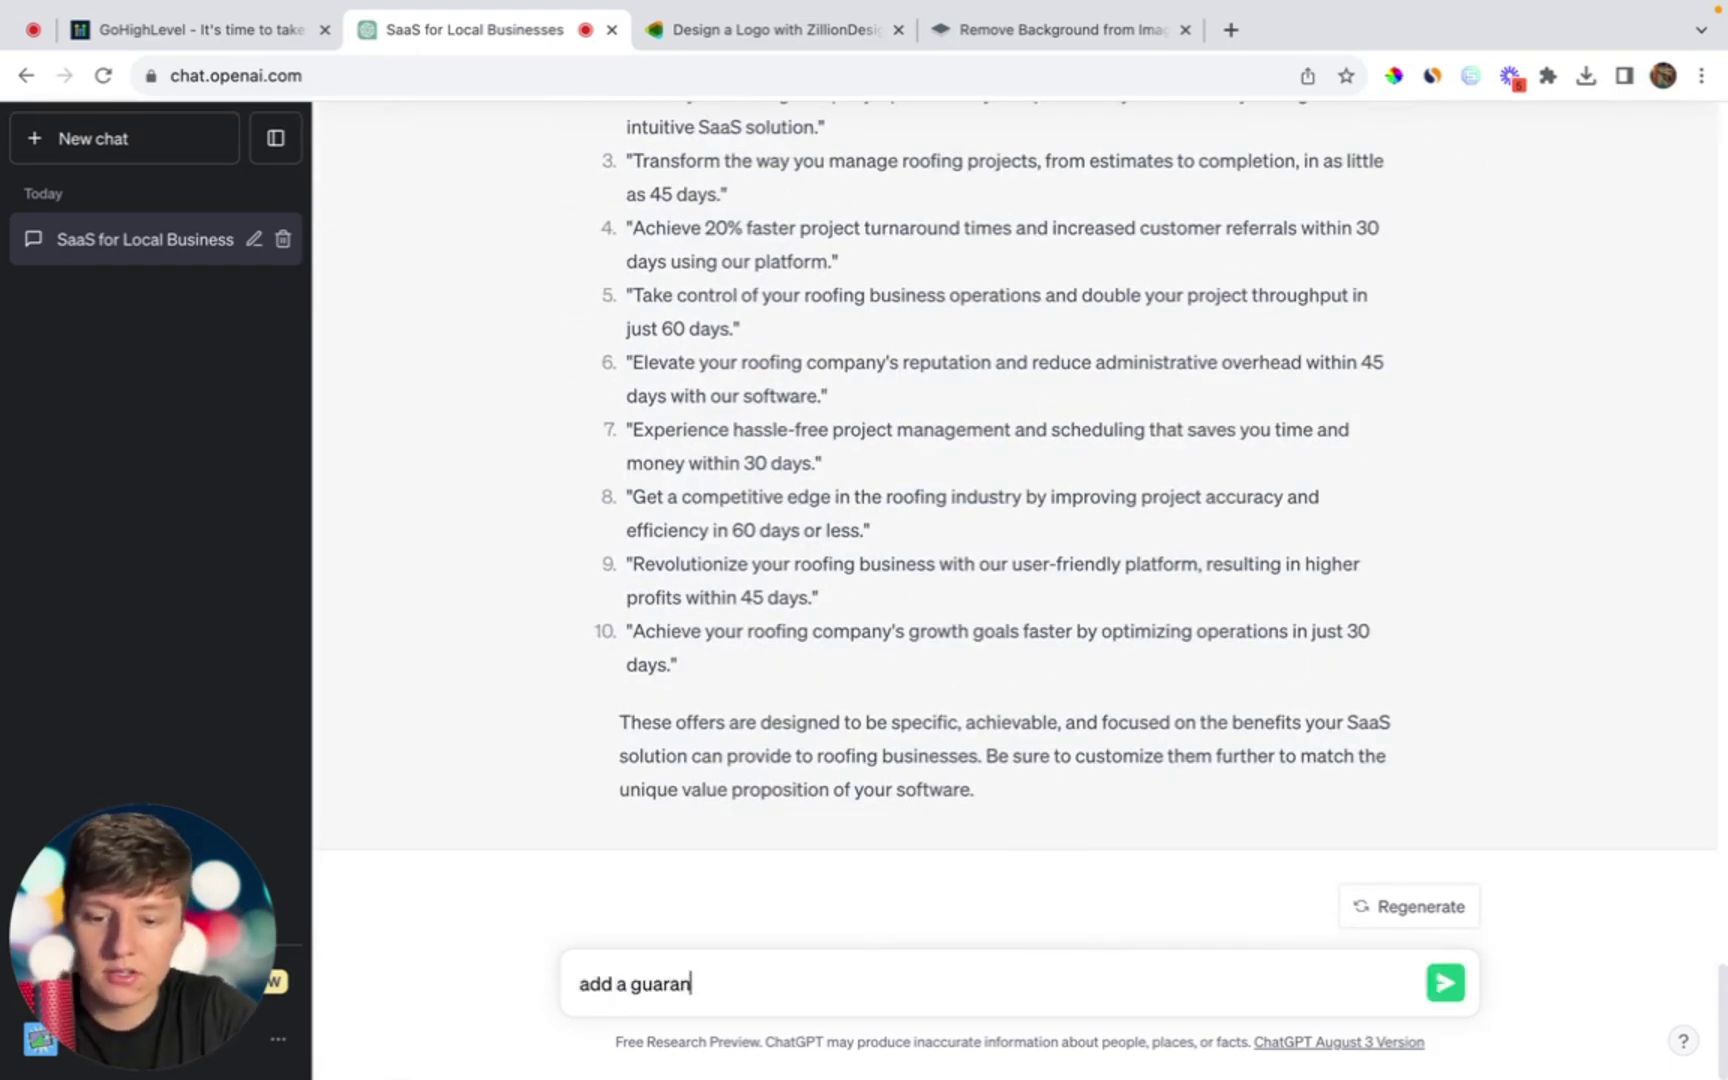
type("tee to these offers")
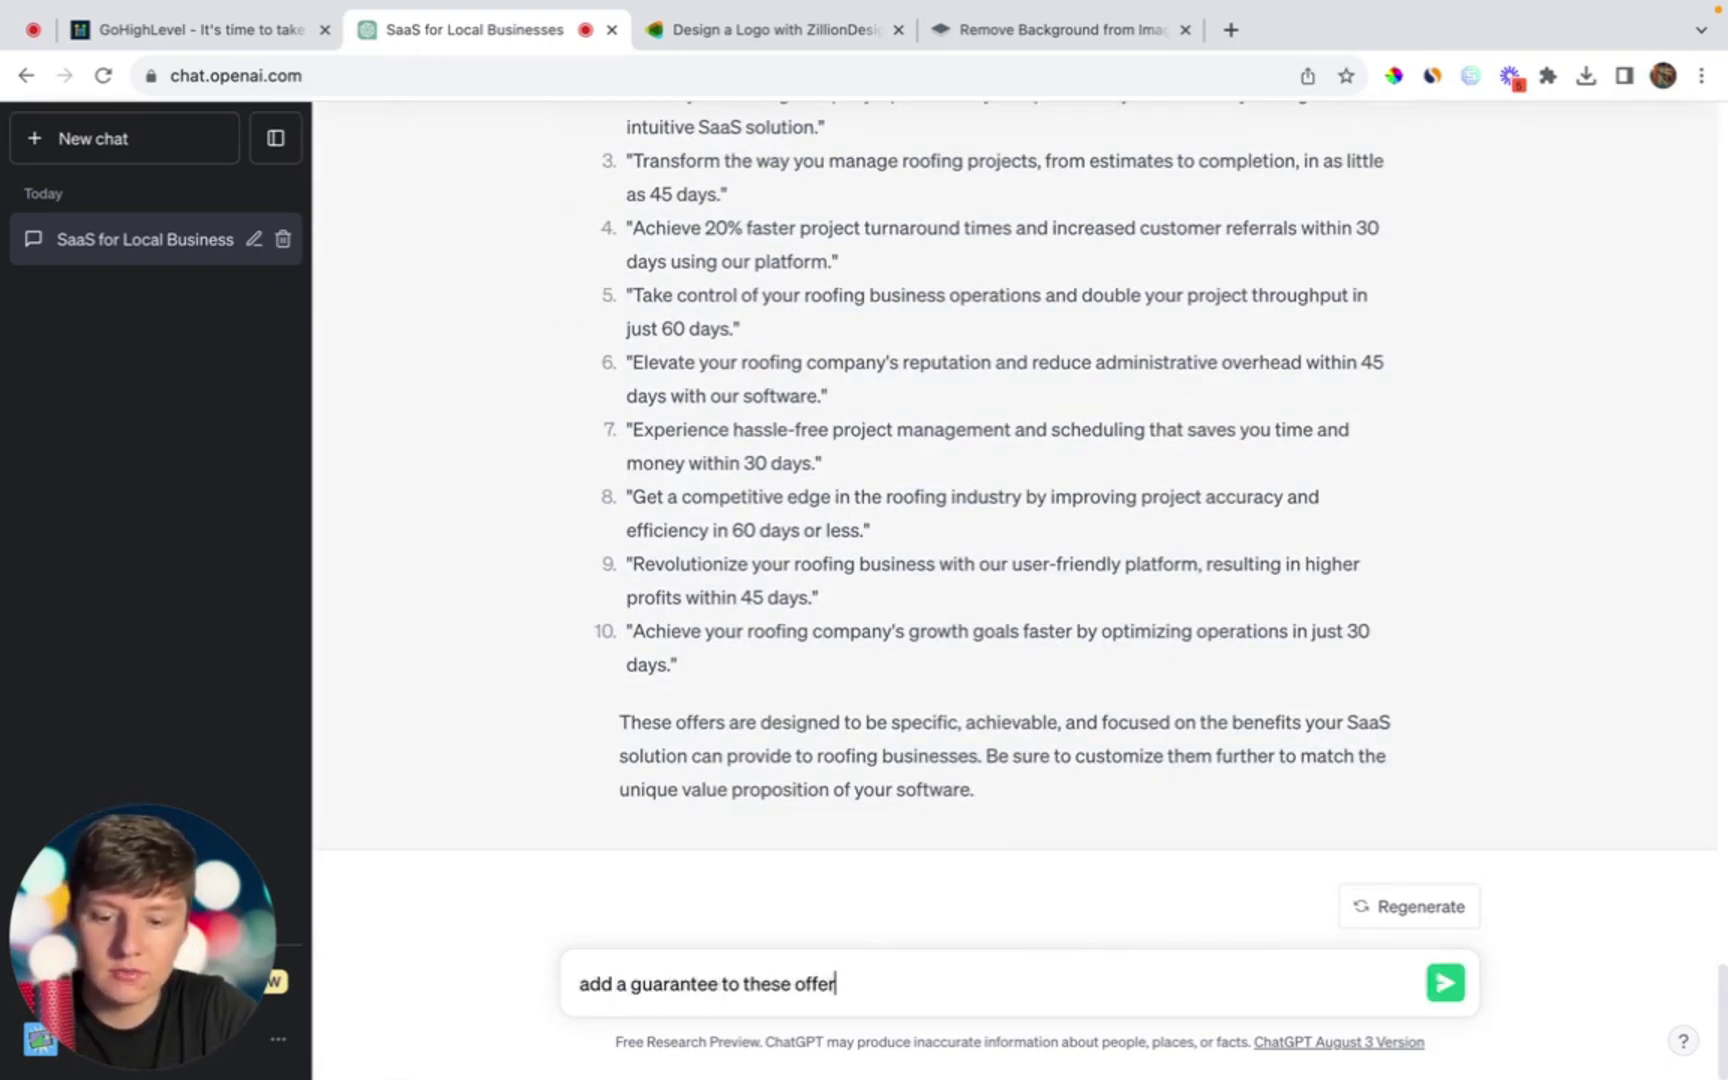
key("Return")
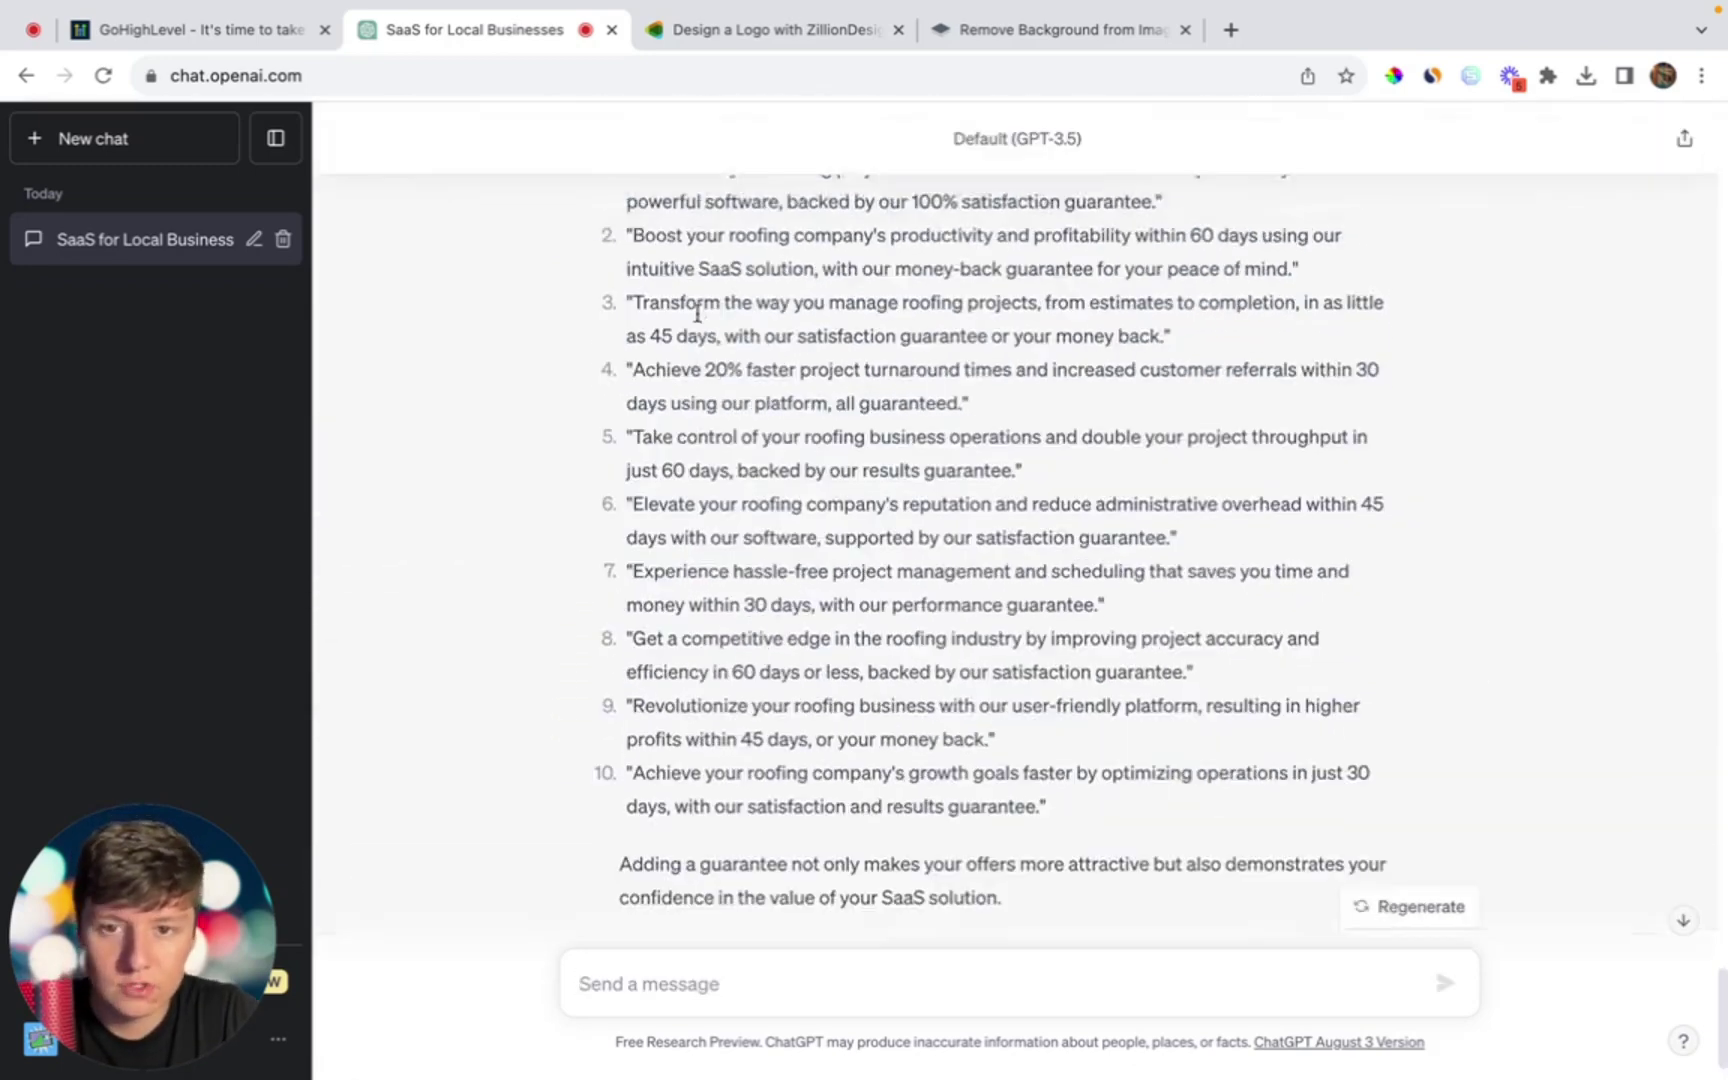
scroll(697, 313, "up", 1)
scroll(697, 313, "up", 1)
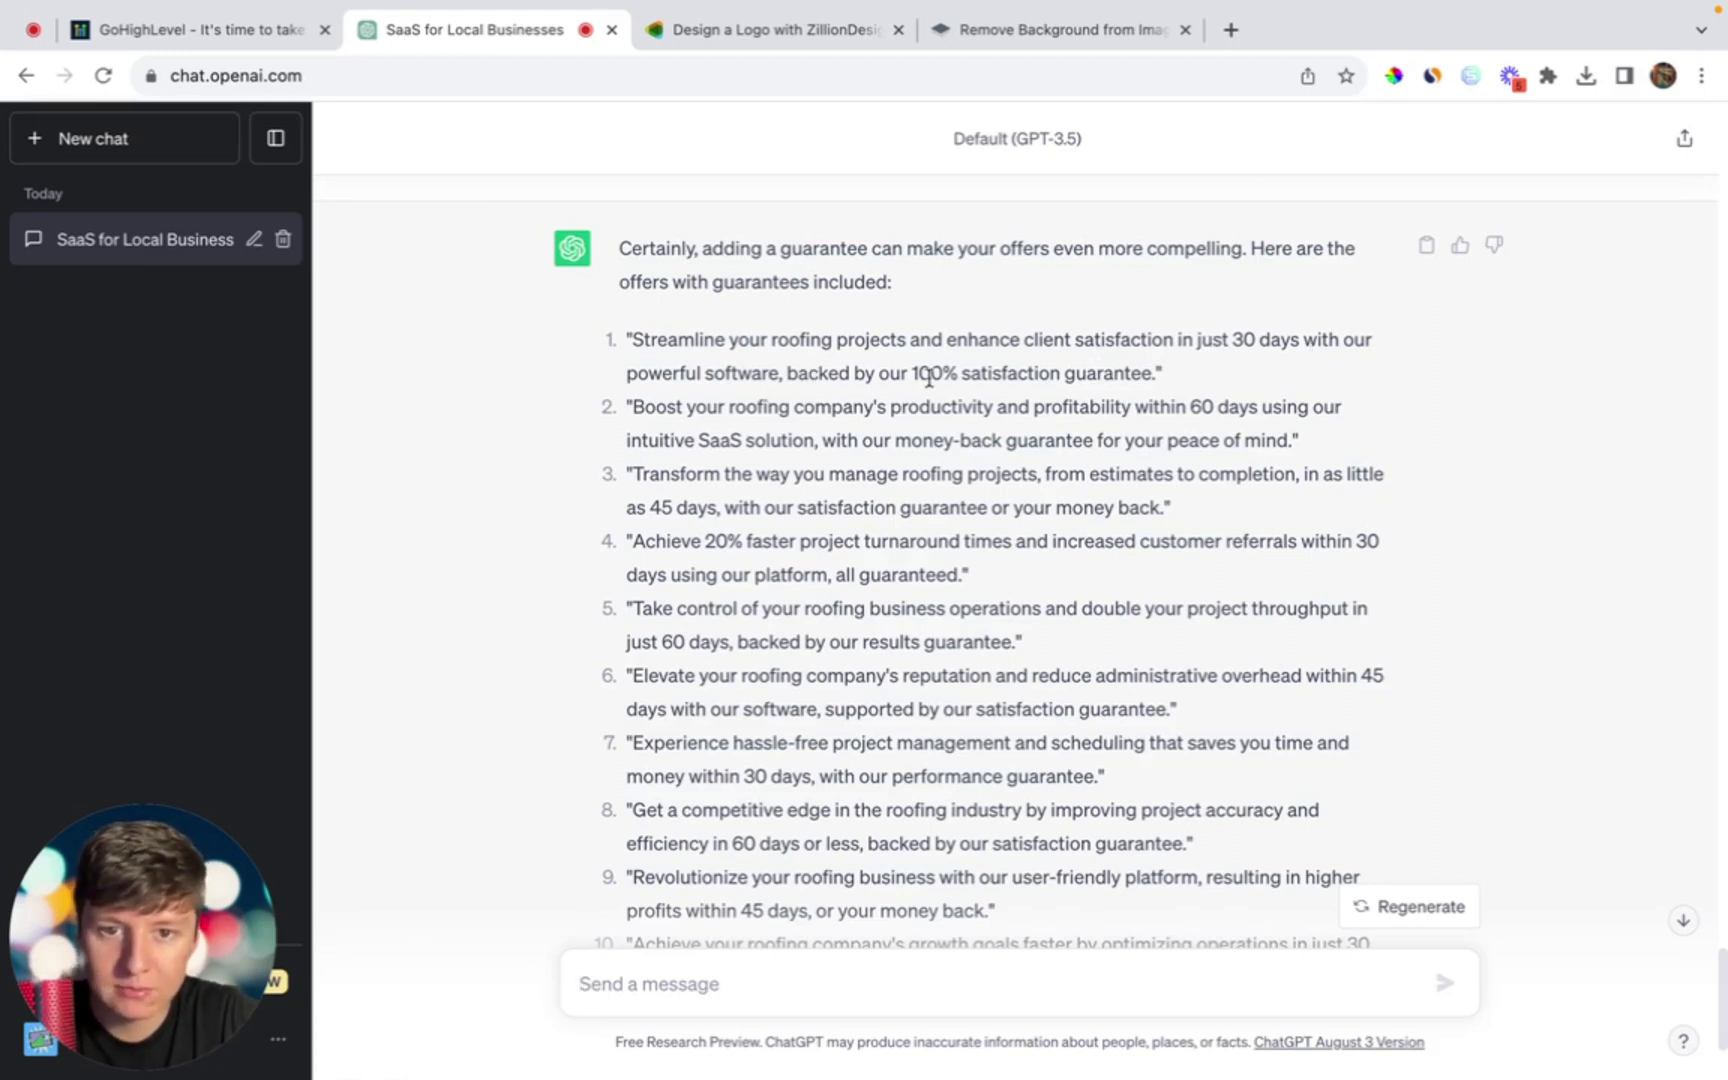
scroll(988, 380, "down", 3)
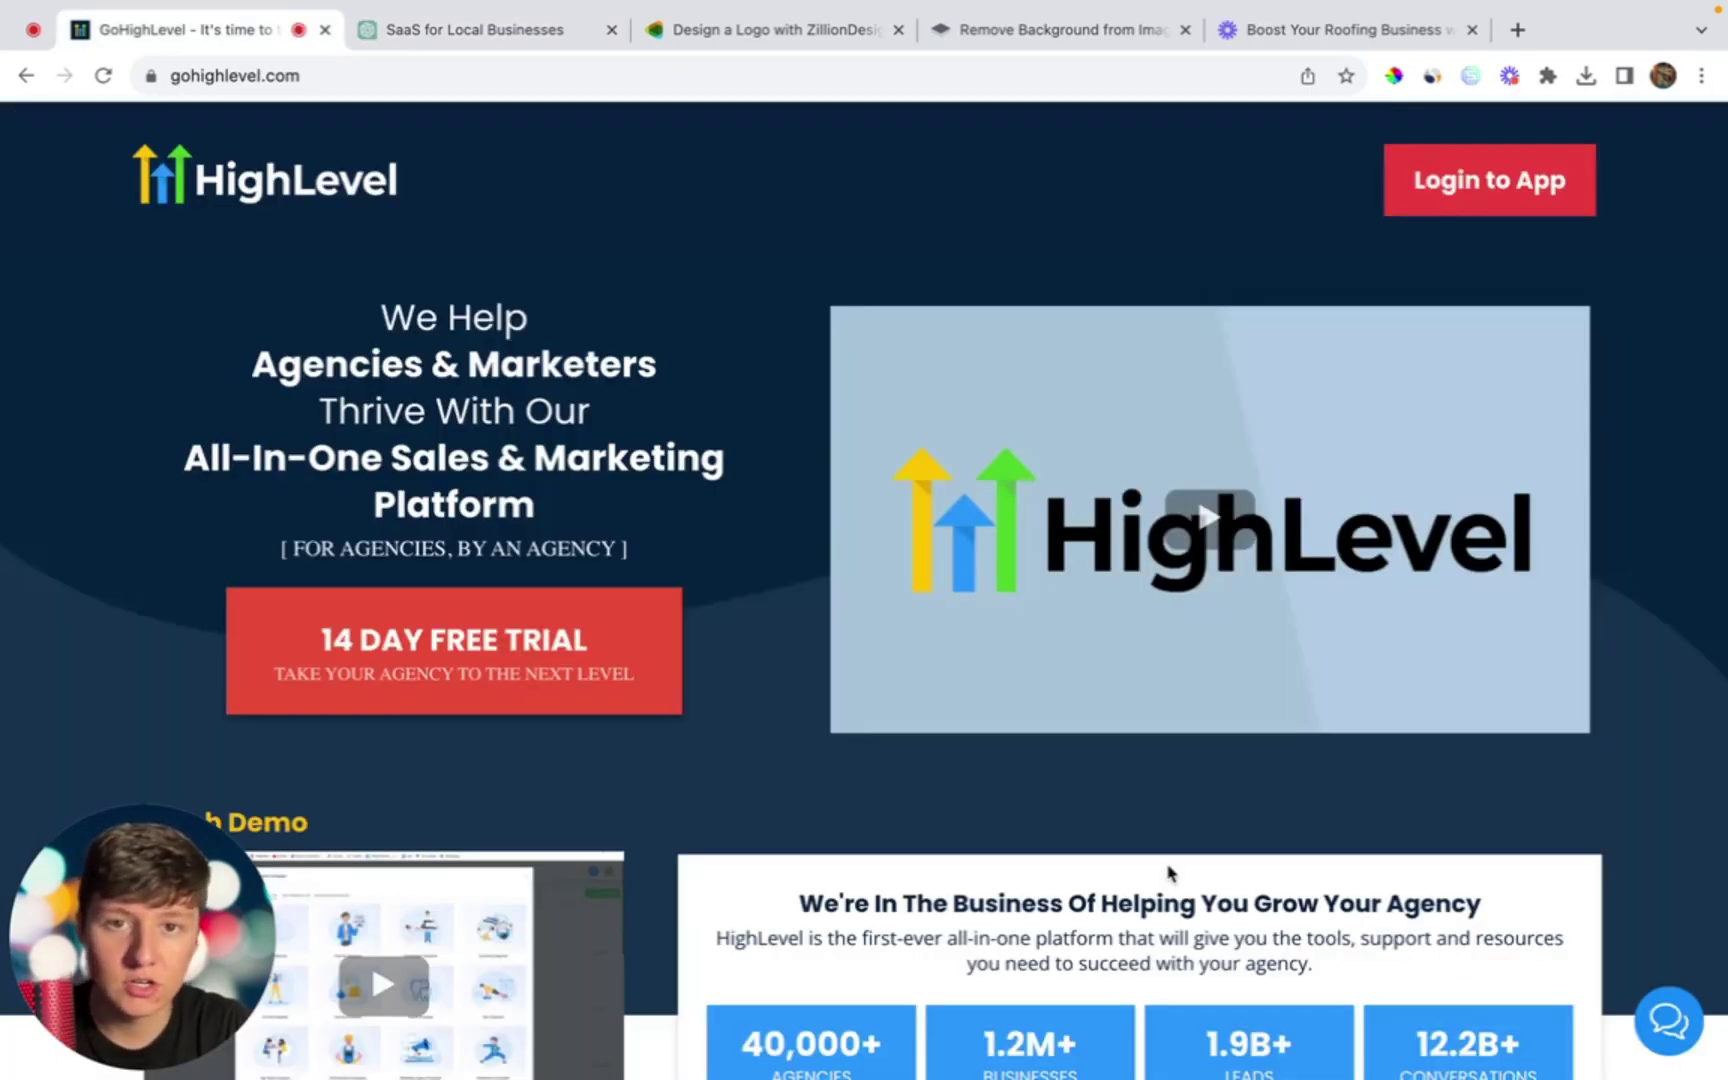
Step: Switch to HighLevel, enter the app, and start a new funnel for Local Leads Hub from templates
left_click(1518, 206)
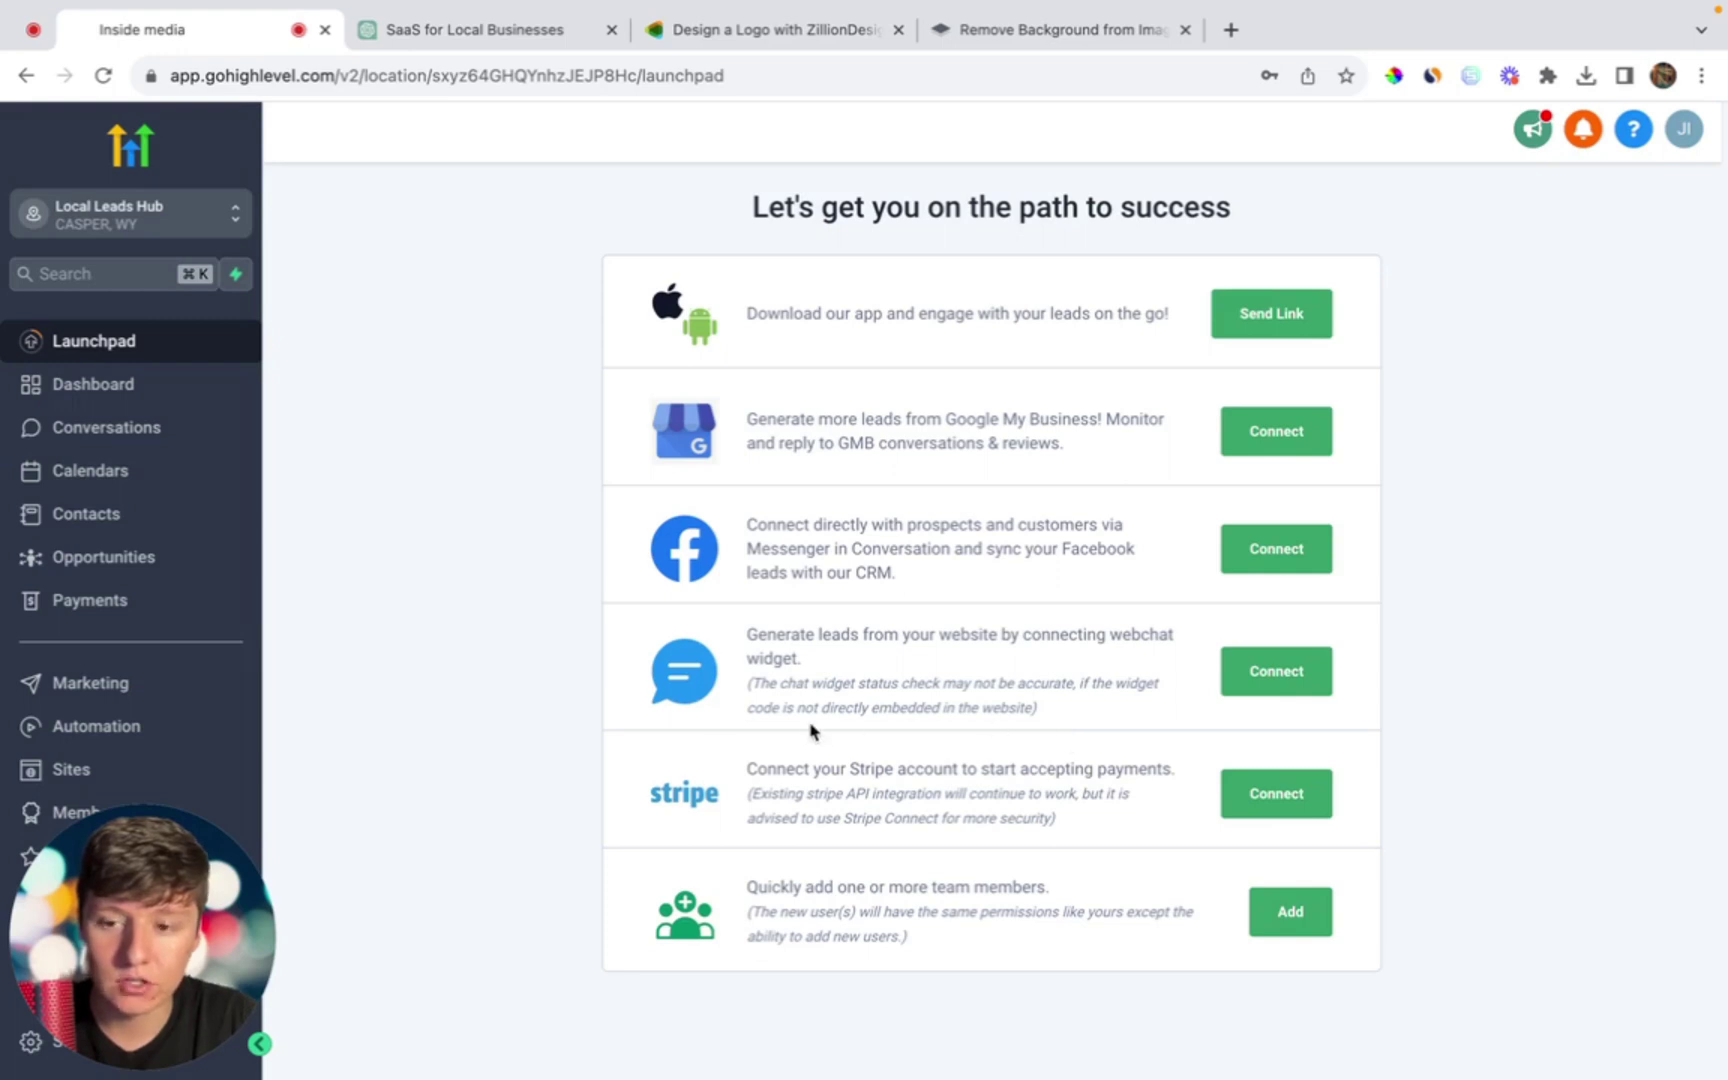
left_click(139, 769)
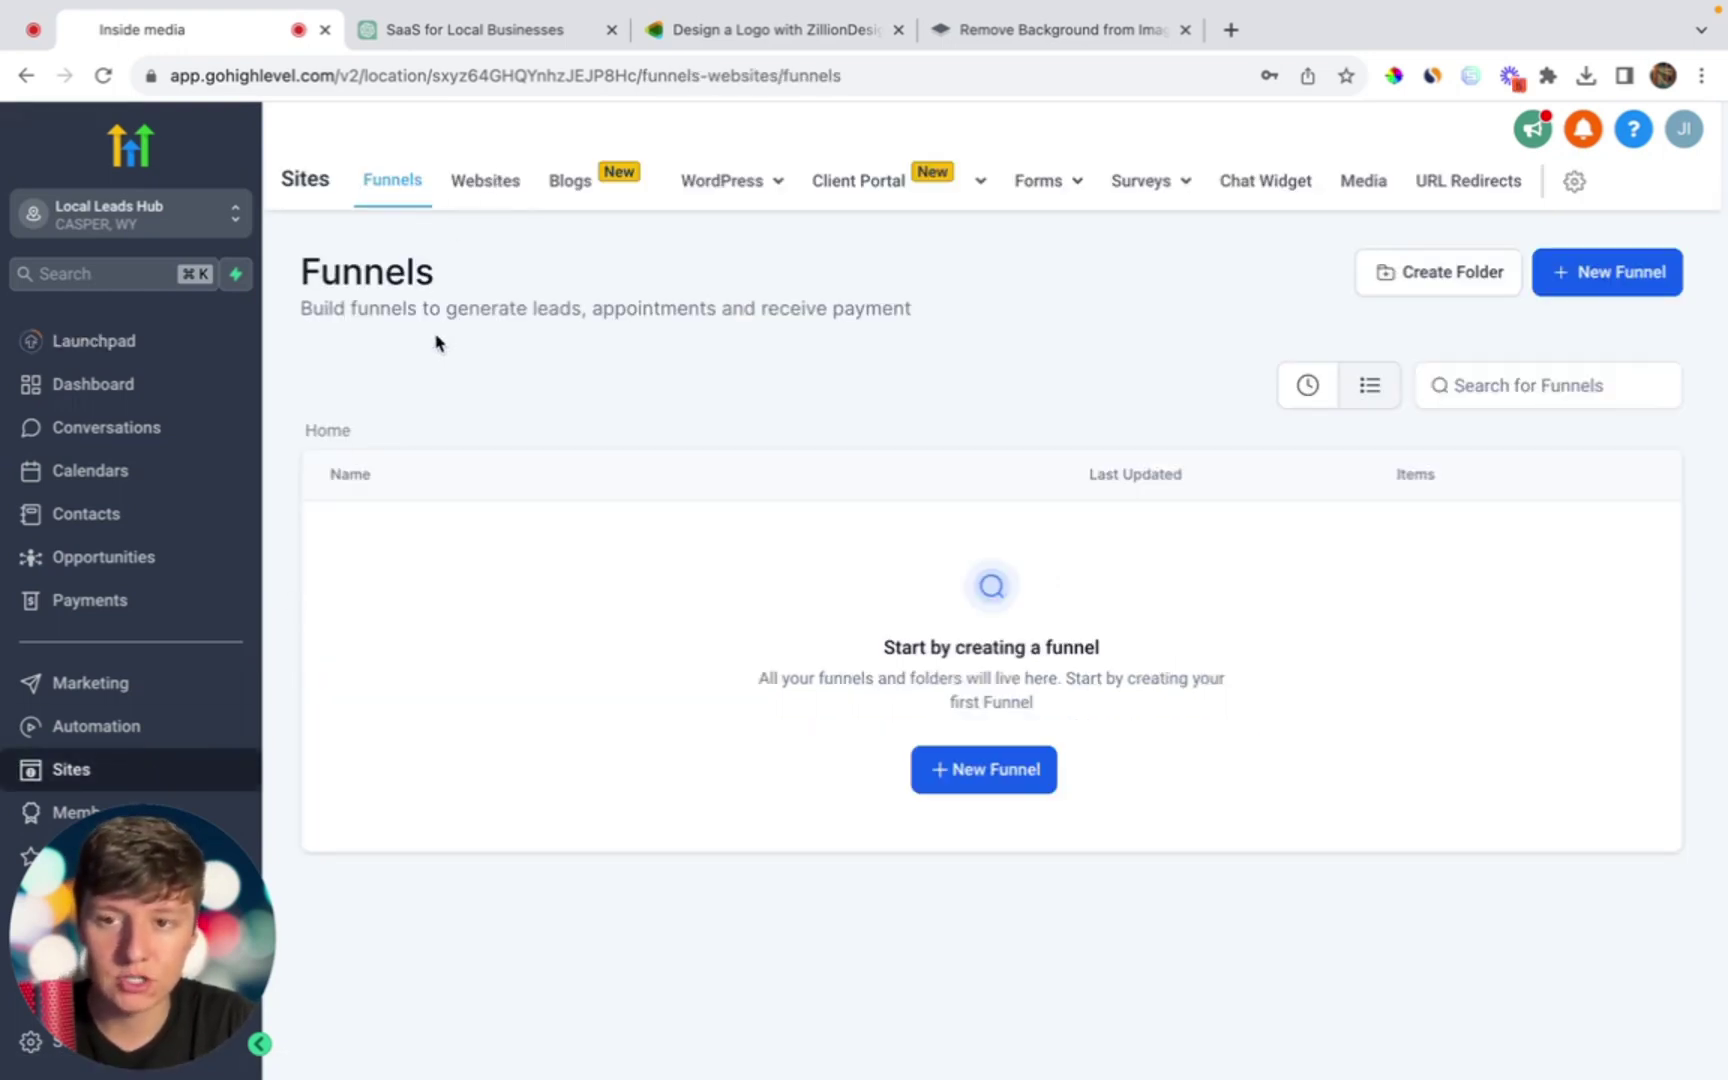
left_click(975, 777)
left_click(1215, 620)
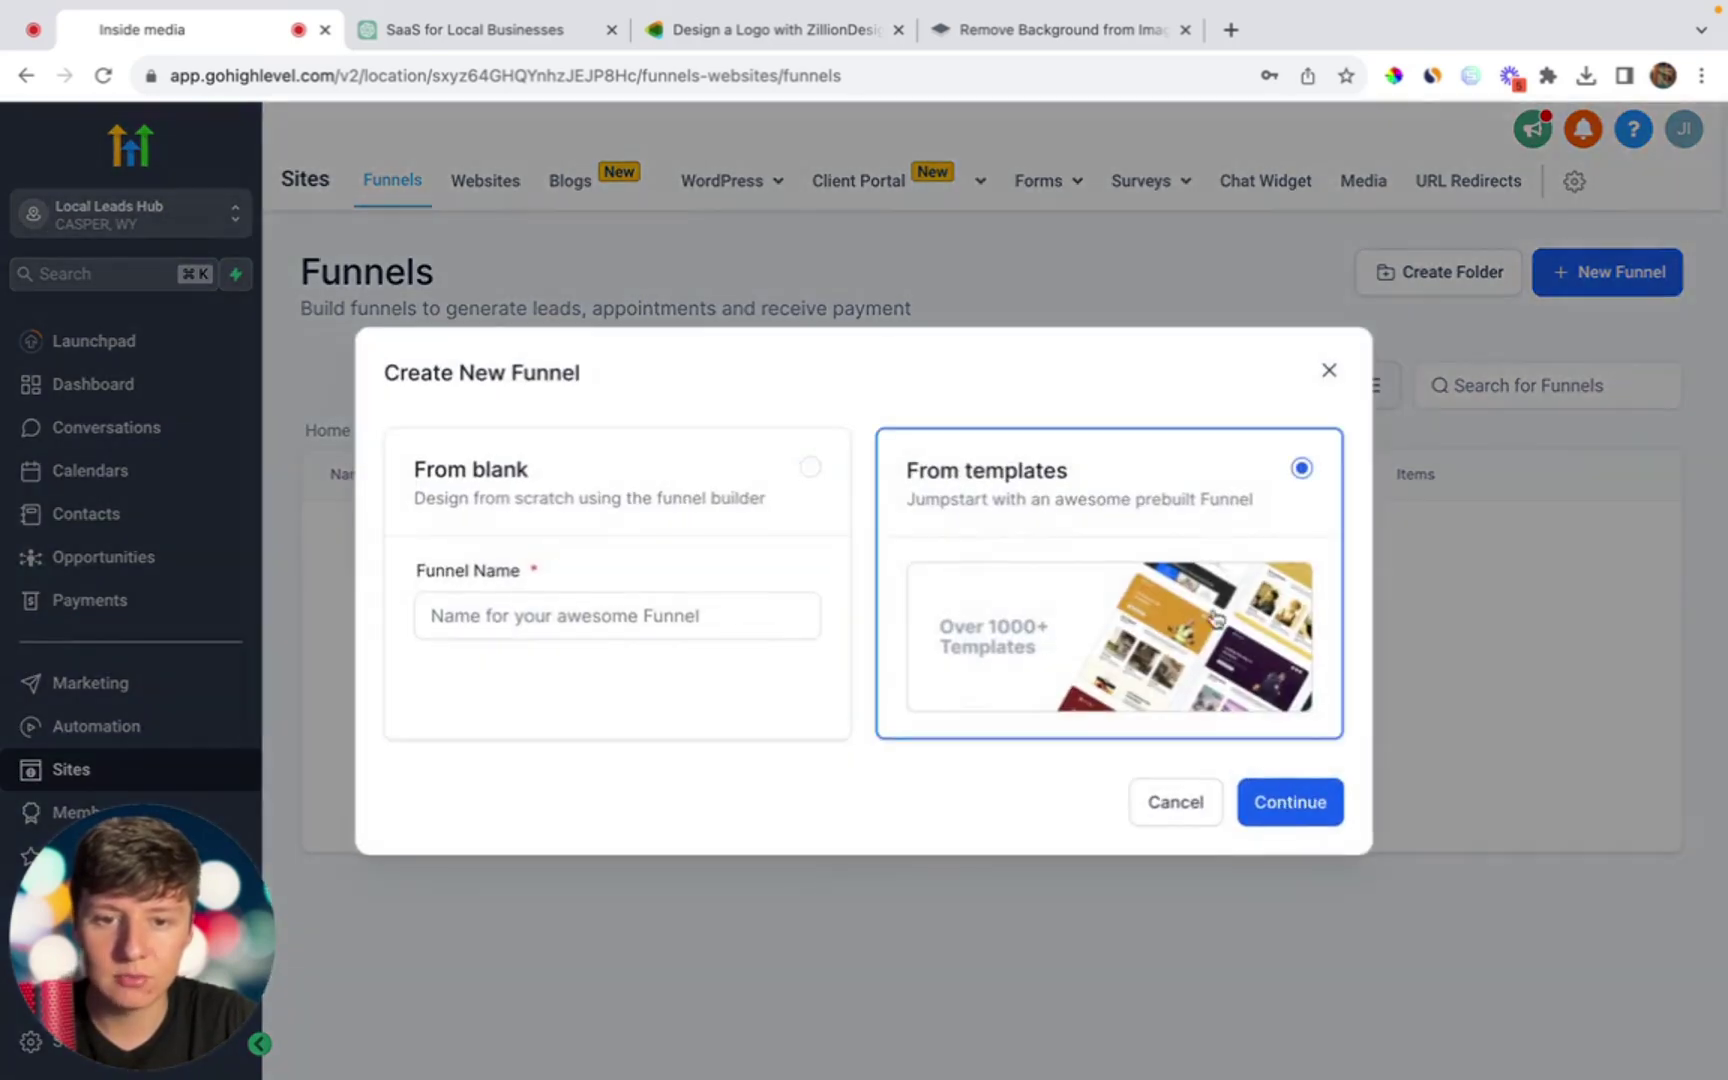
left_click(1288, 803)
Step: Search the funnel template library for "software" and select the Software Plans template
scroll(1287, 803, "down", 2)
scroll(1287, 803, "down", 3)
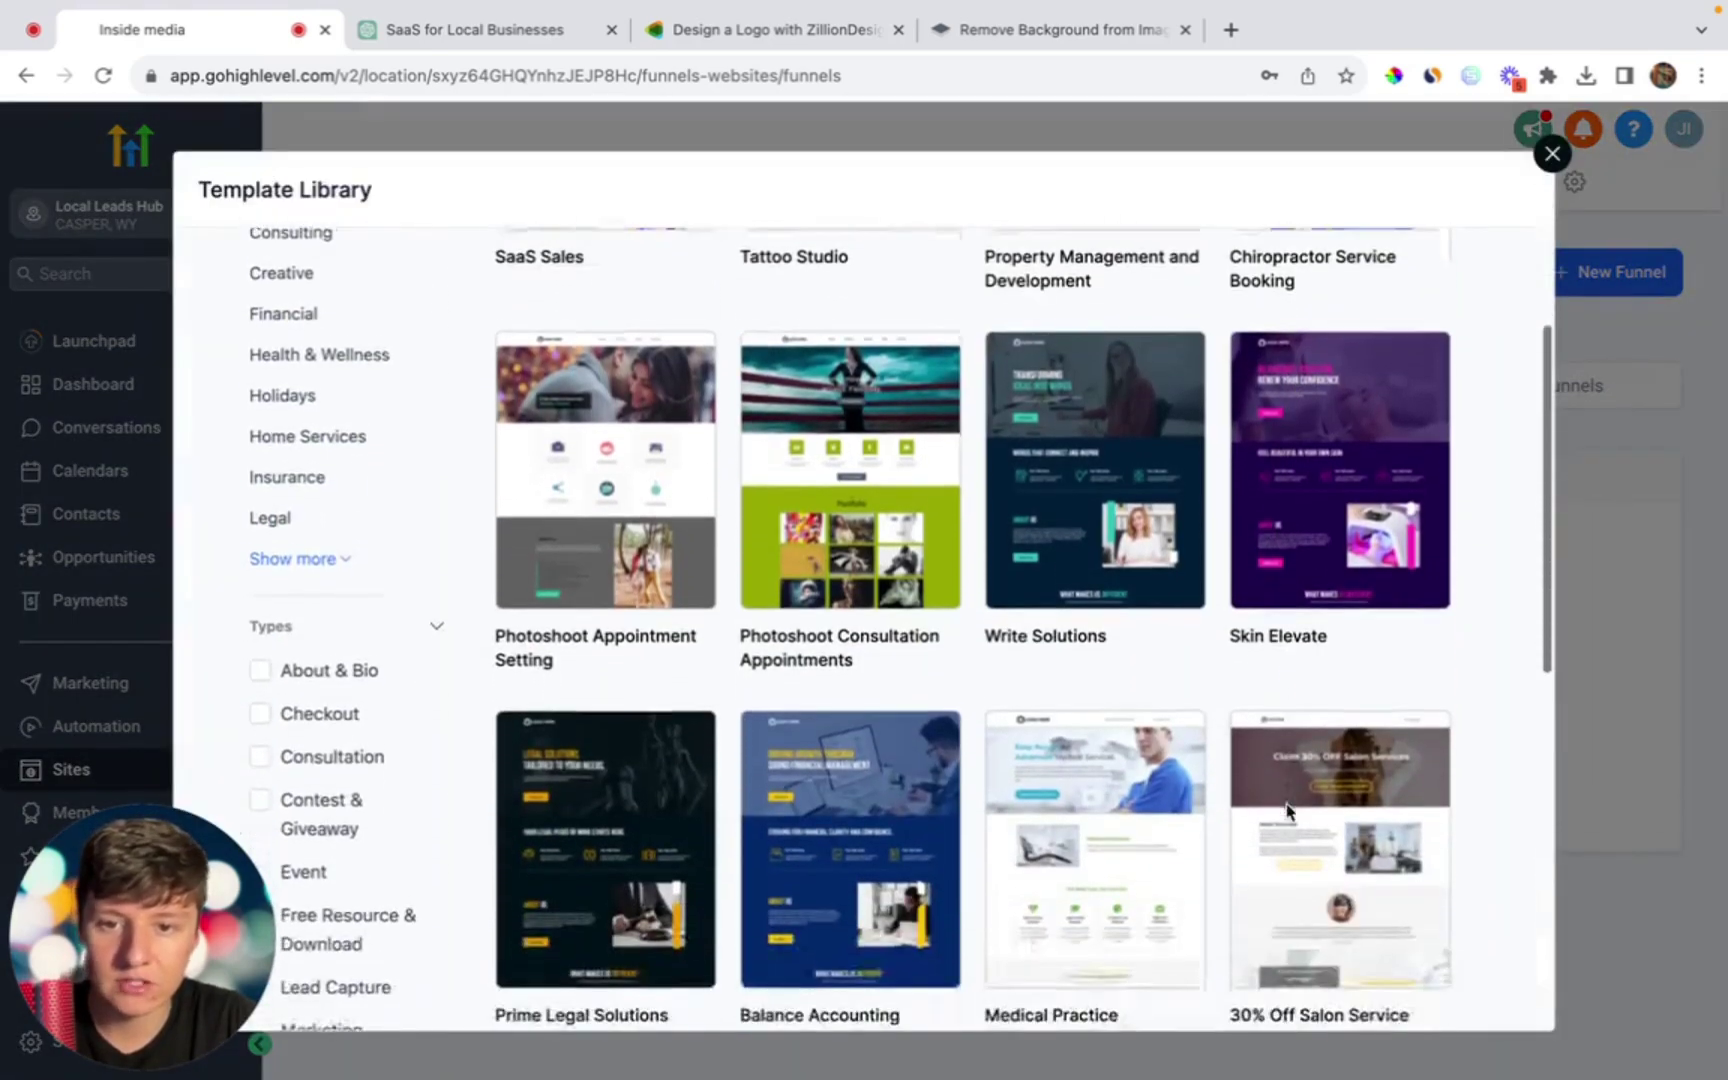
scroll(1288, 812, "up", 5)
left_click(1350, 317)
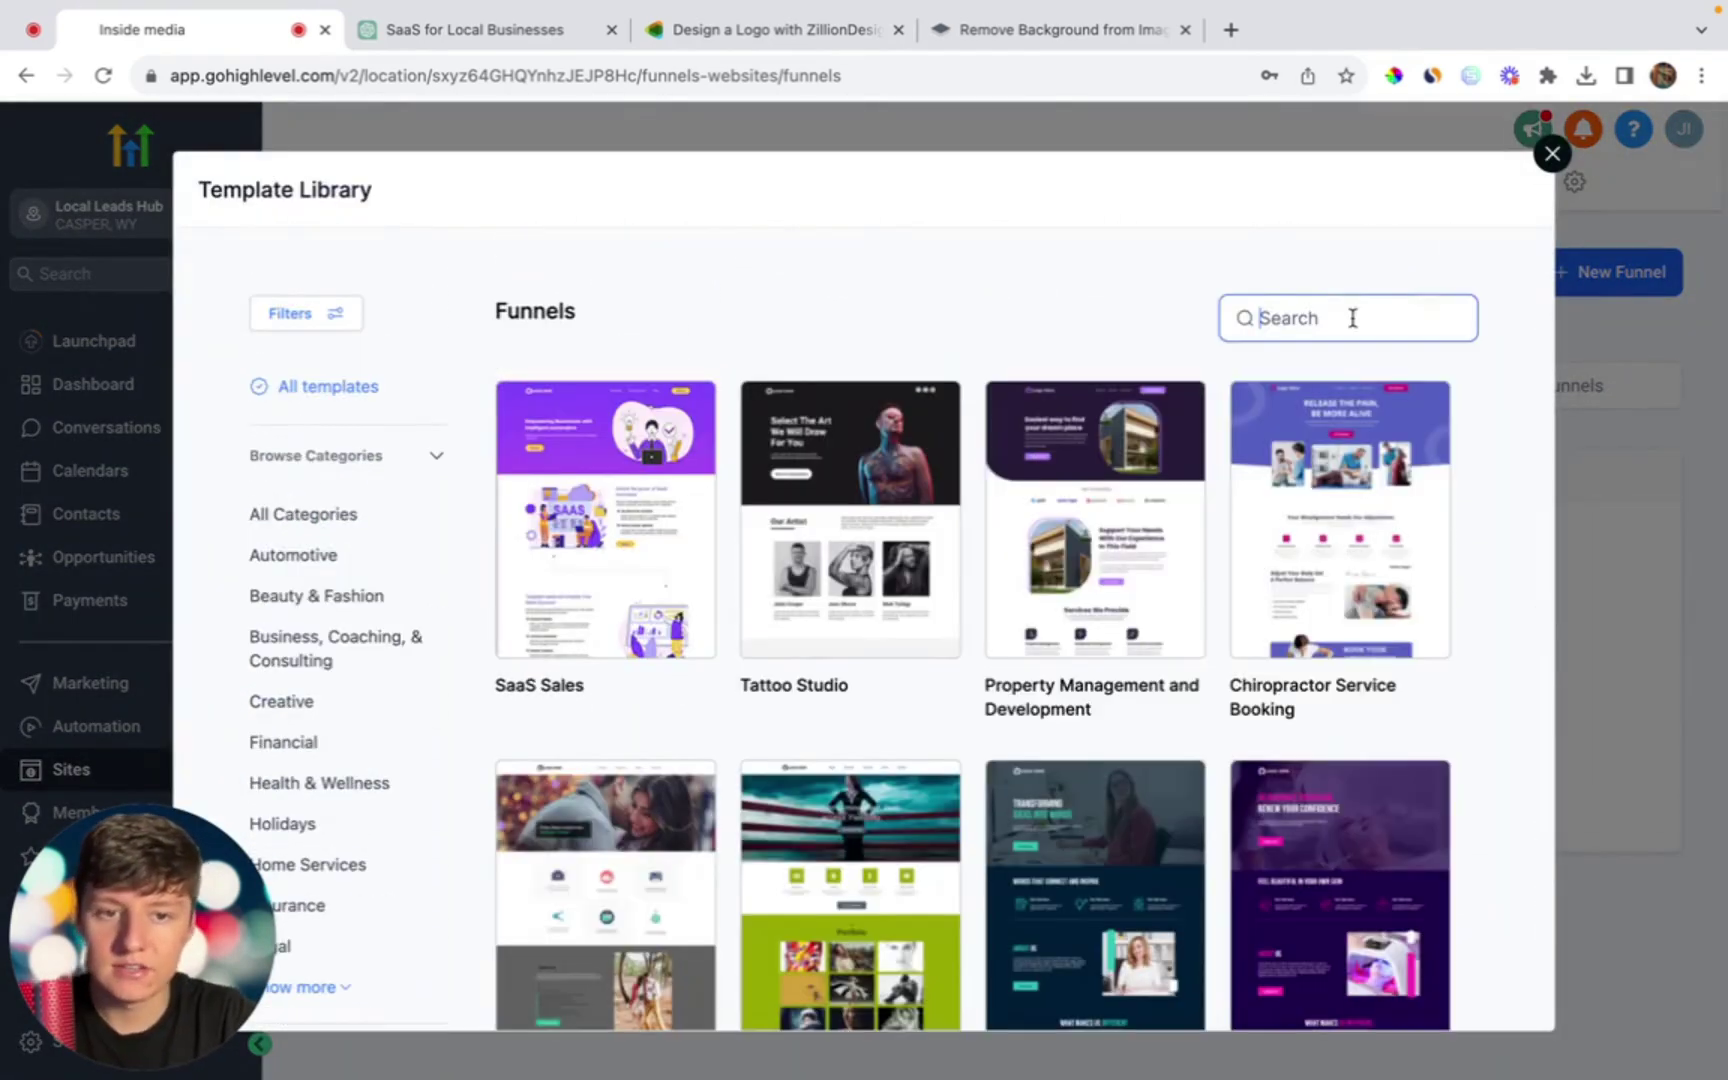
type("software")
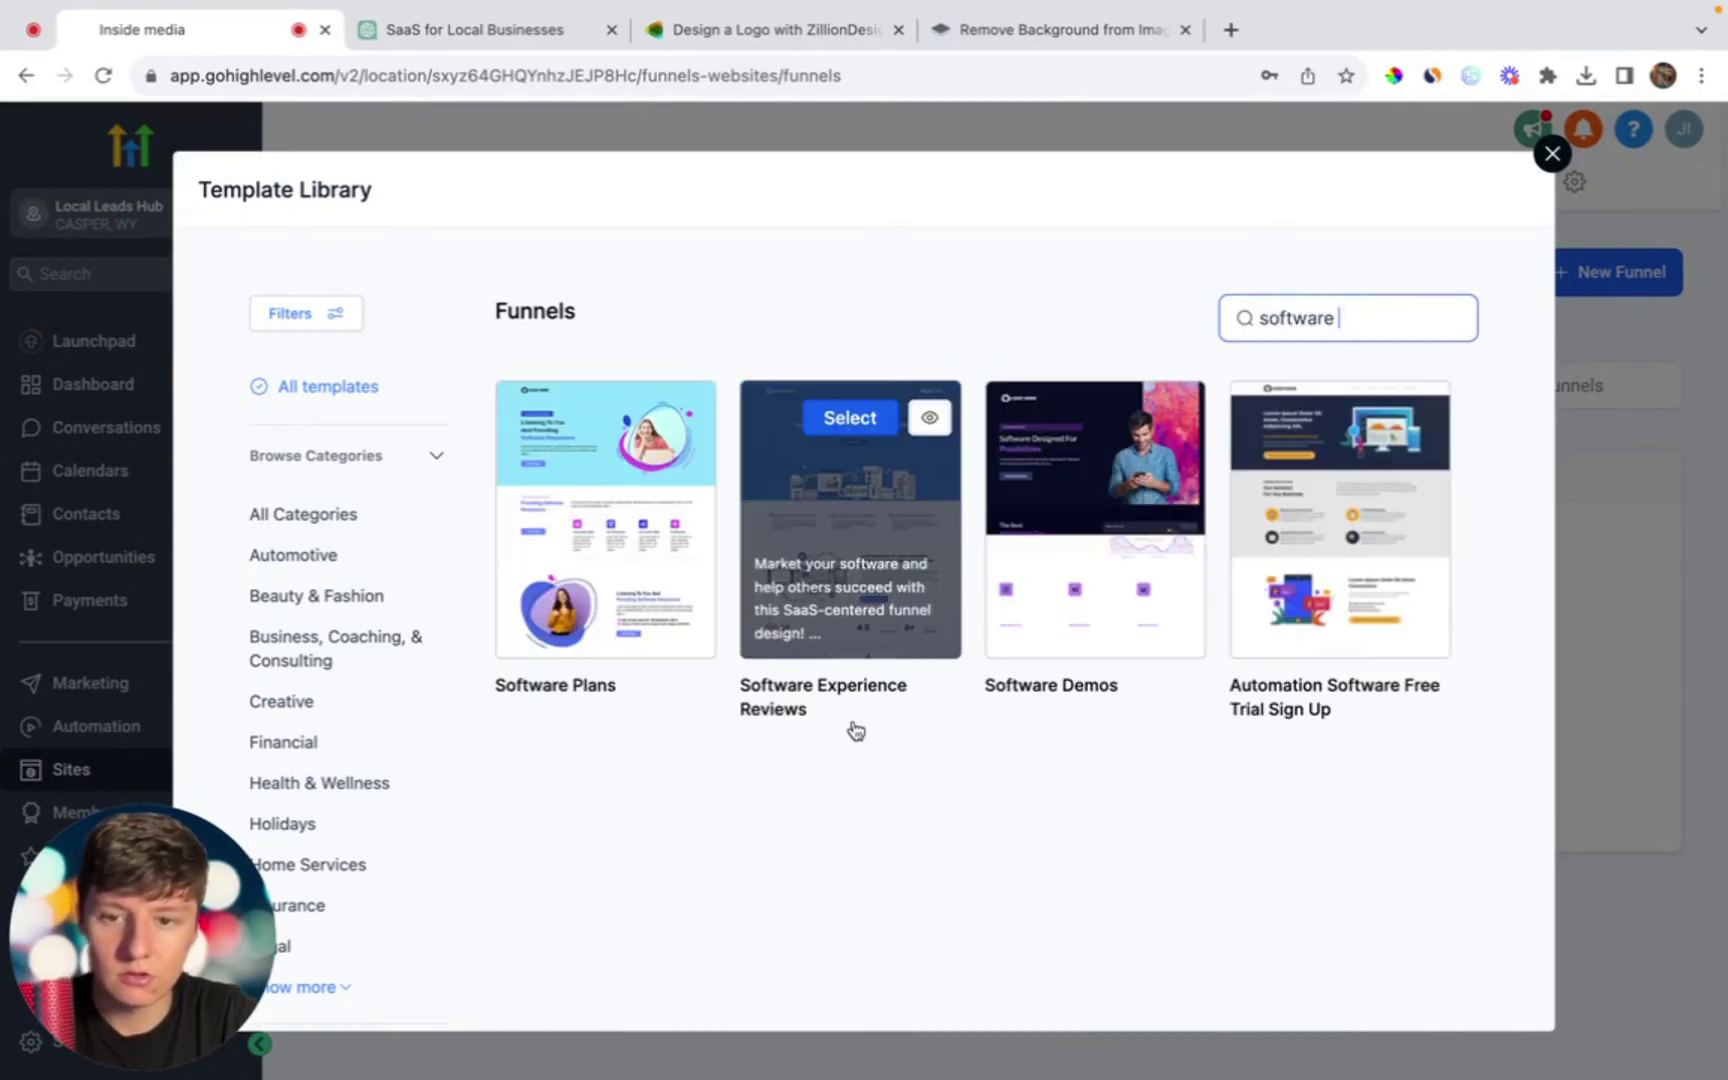
left_click(602, 420)
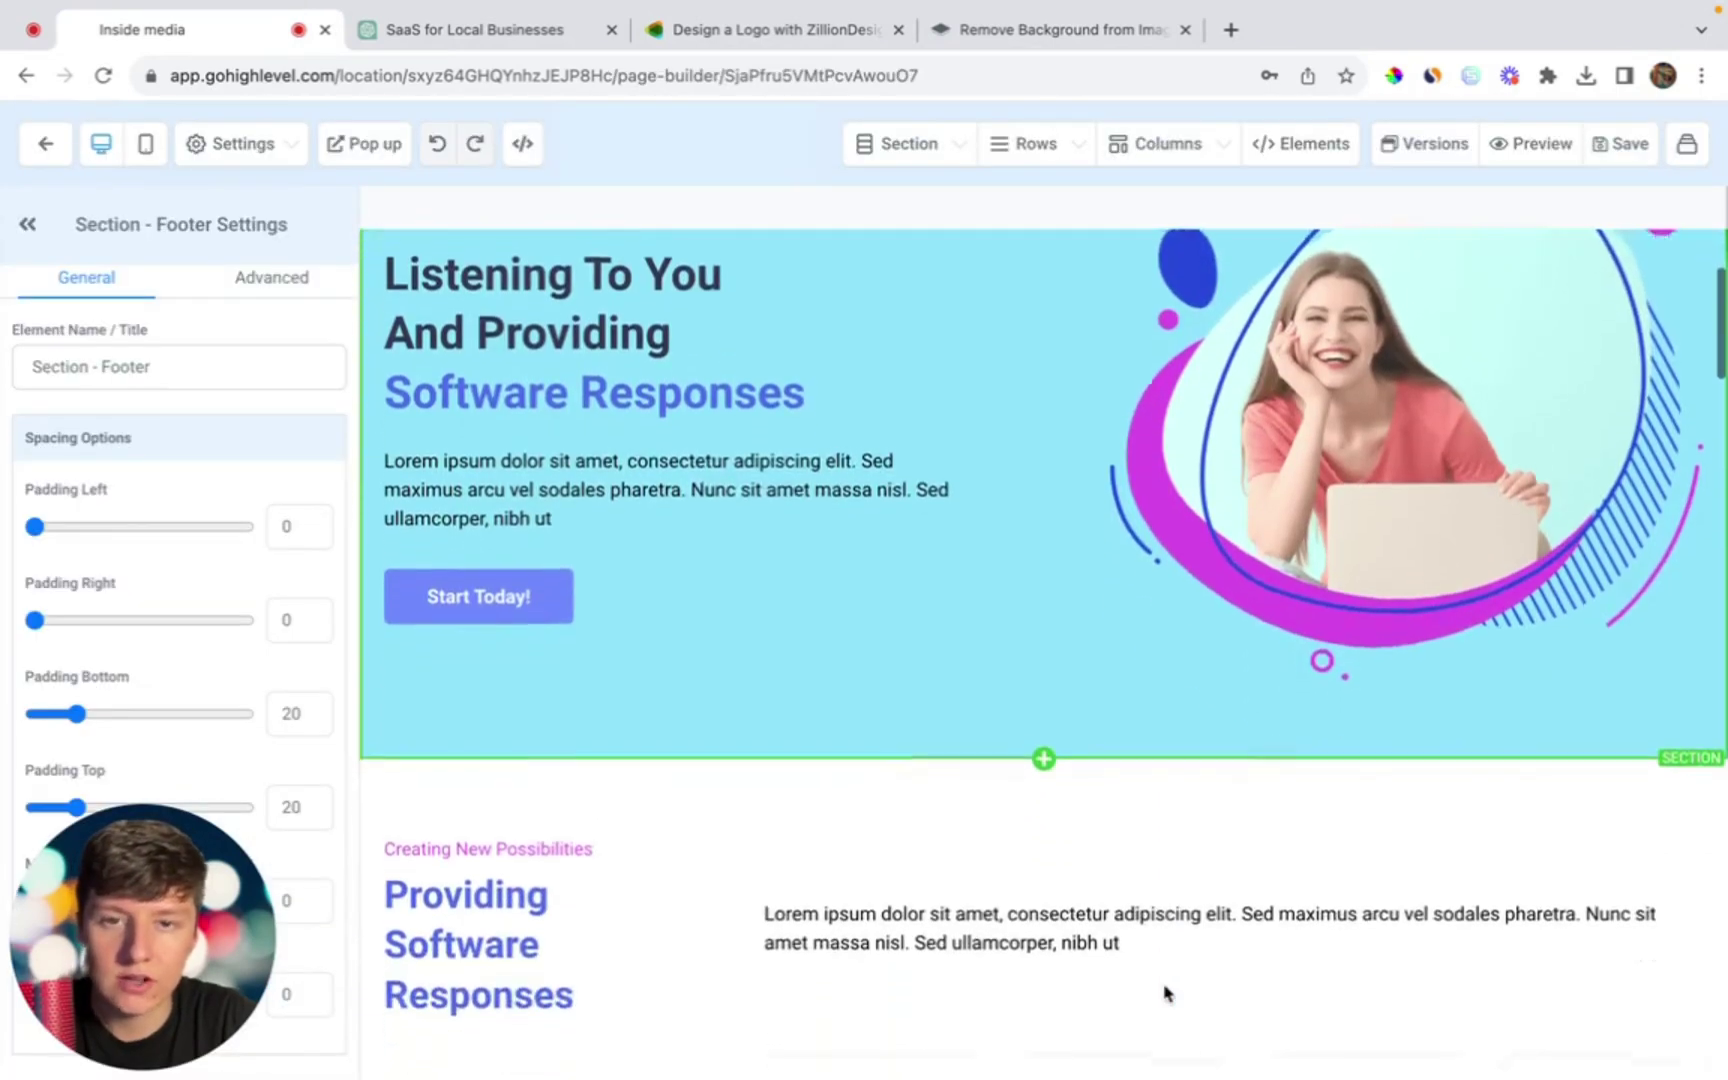
Step: Look through the sections of the Software Plans template page in the editor
scroll(1165, 991, "down", 3)
scroll(1165, 993, "down", 3)
scroll(1165, 993, "down", 5)
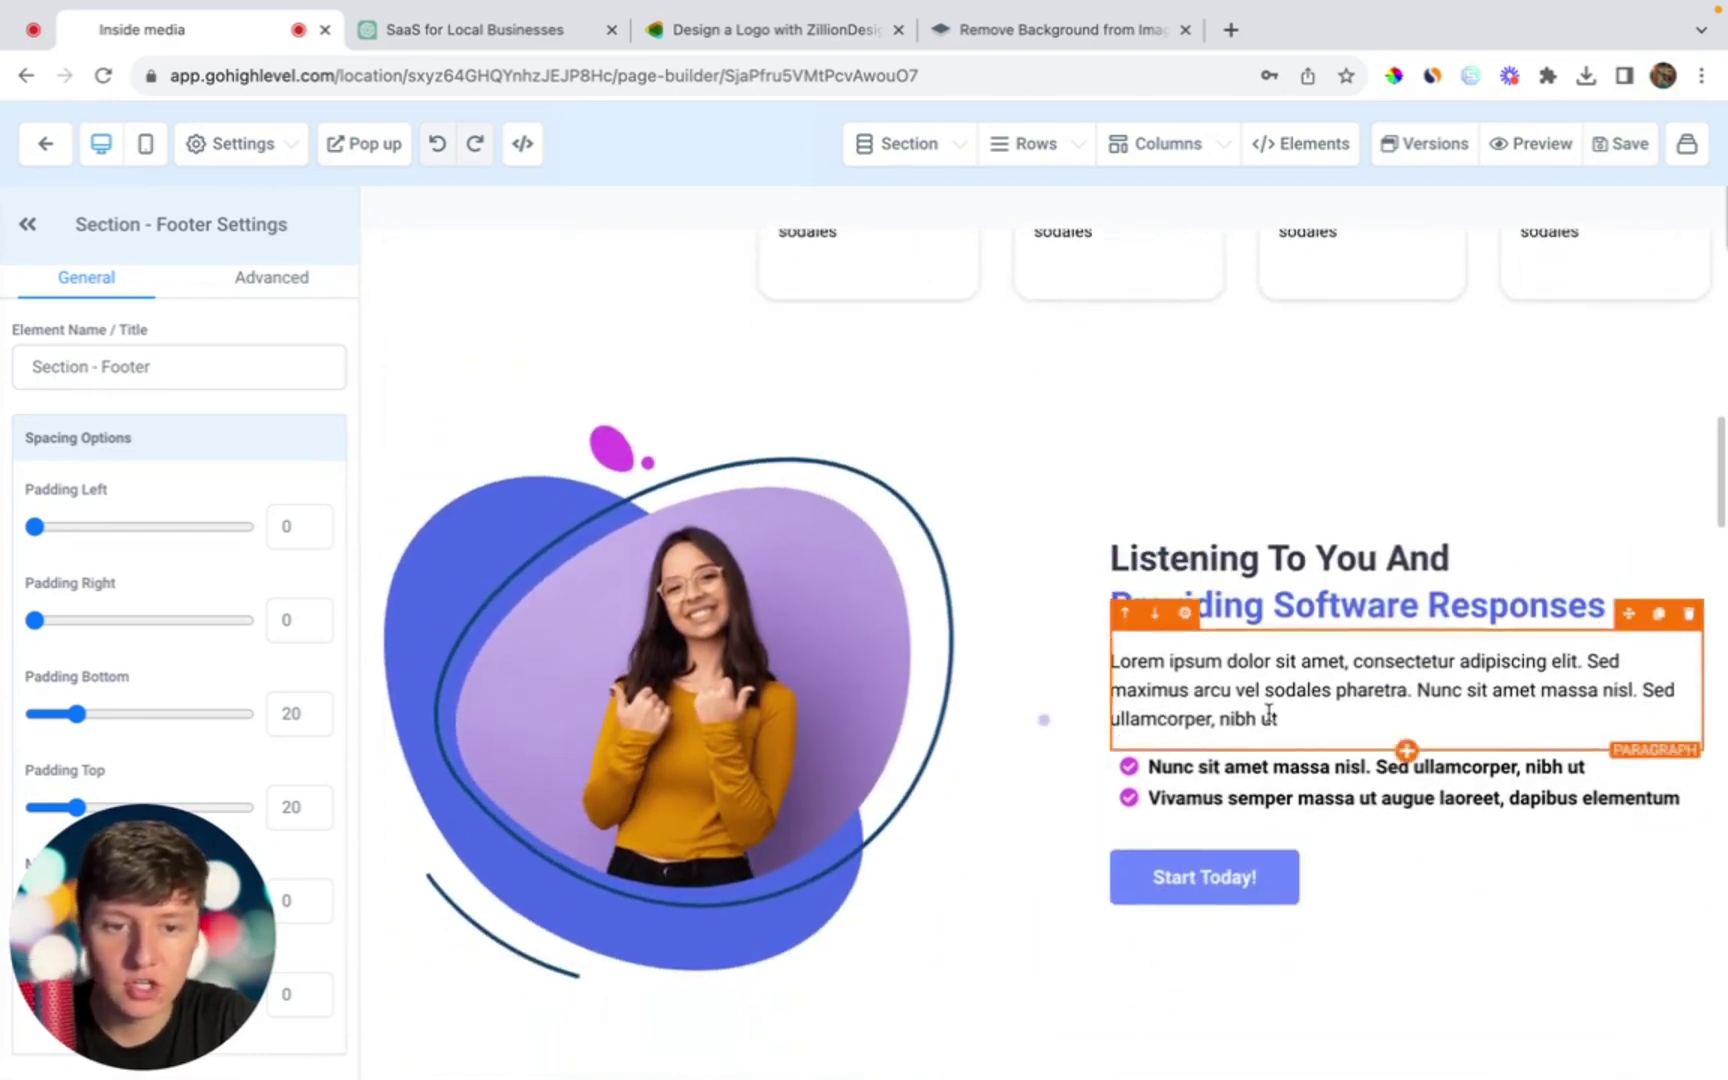
scroll(1250, 560, "down", 2)
scroll(811, 540, "up", 10)
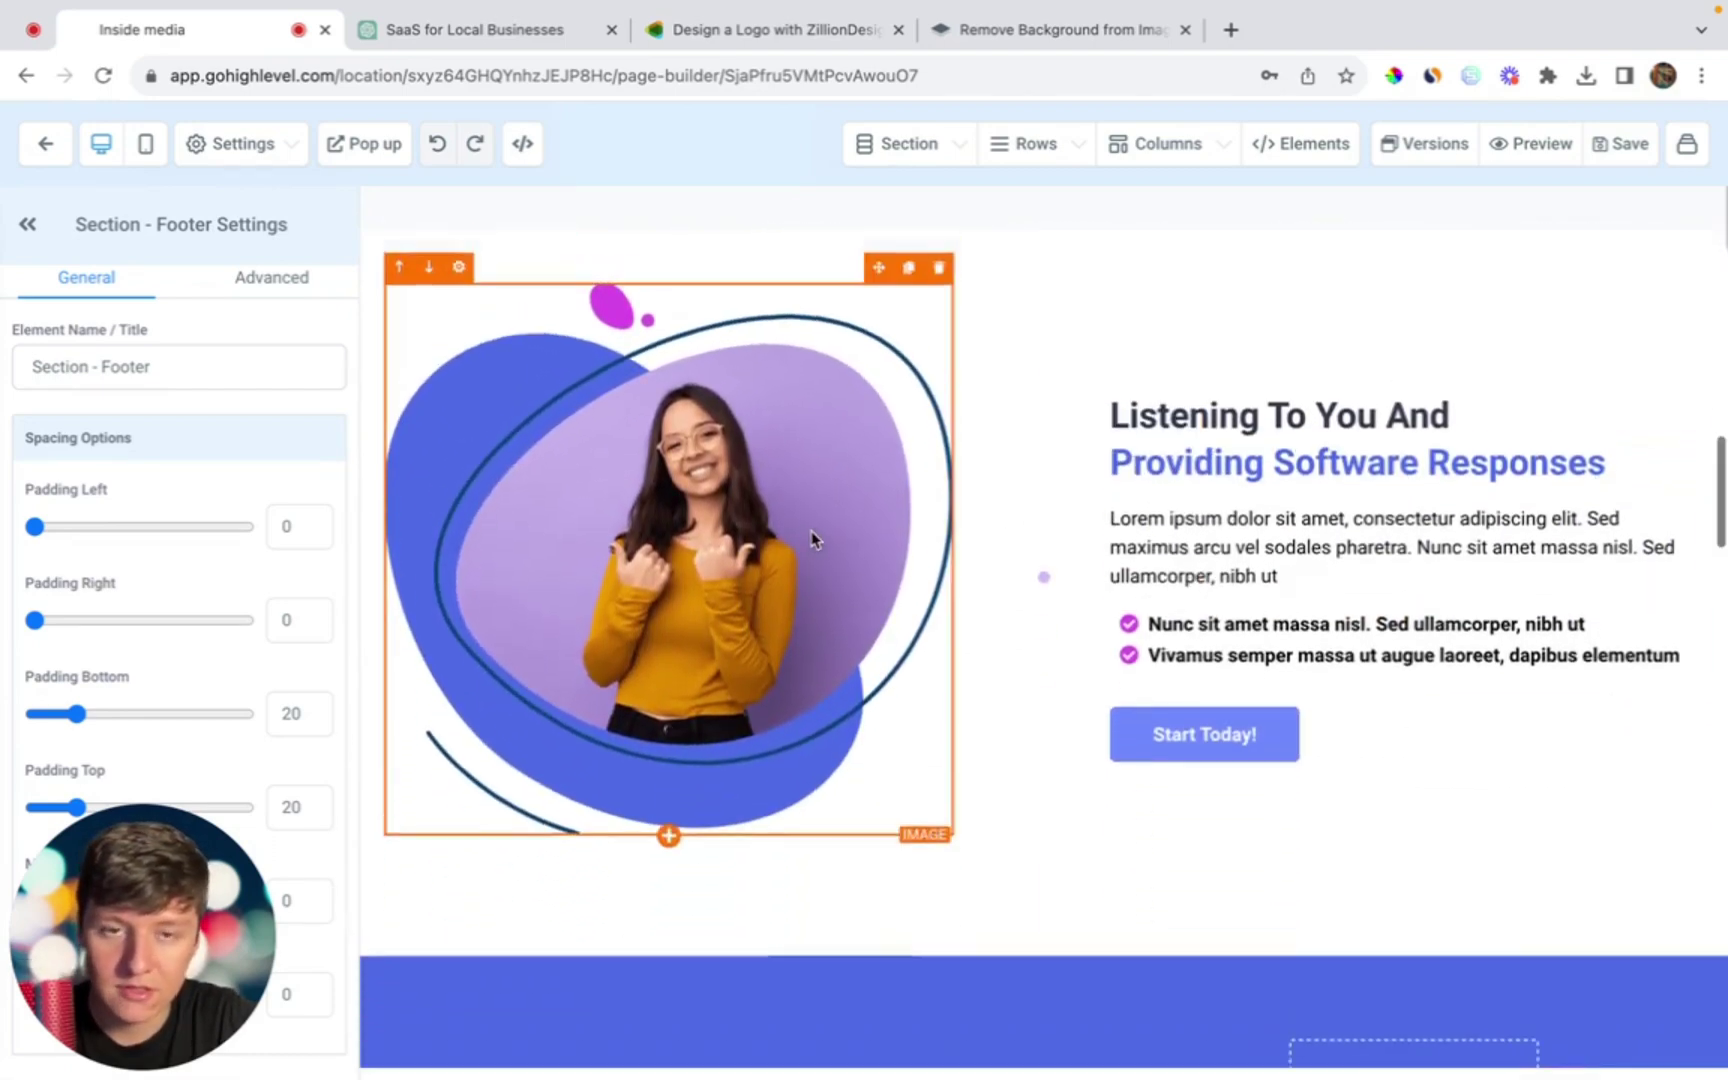
scroll(811, 540, "up", 2)
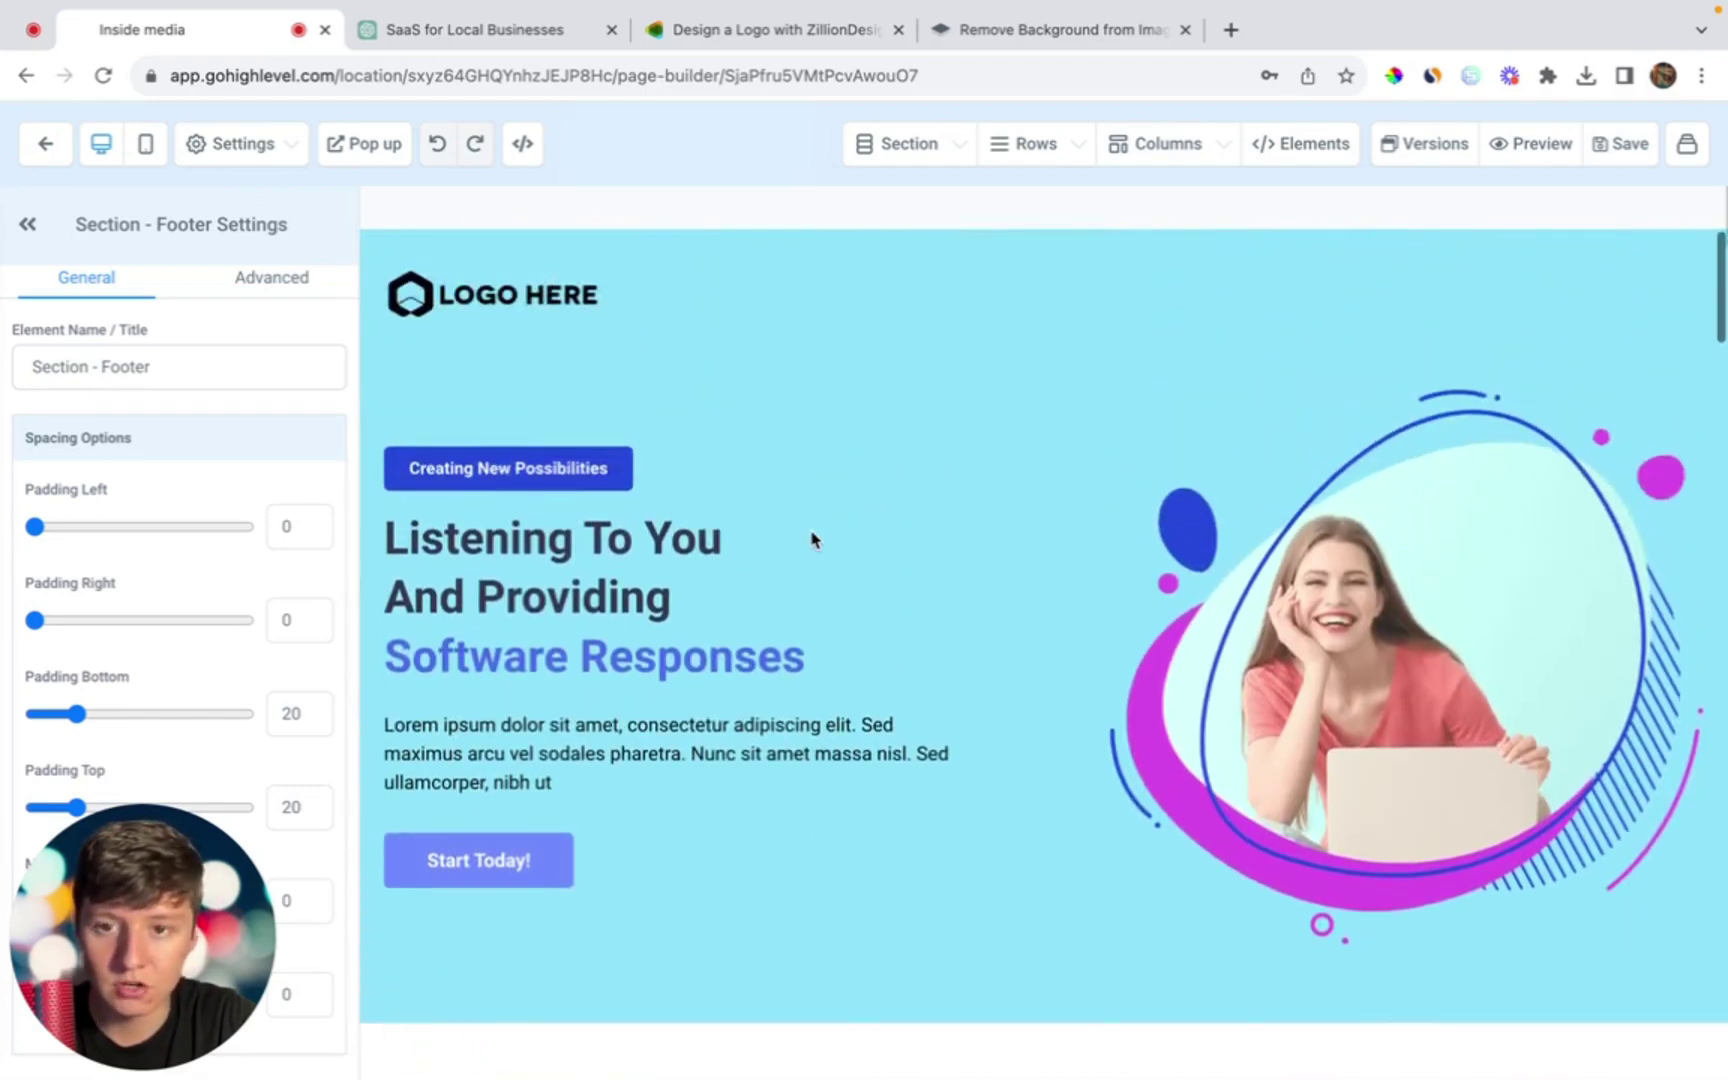
Step: Replace the header's placeholder logo with the uploaded Local Leads Hub image and set its width to 221 px
left_click(537, 320)
scroll(300, 520, "down", 8)
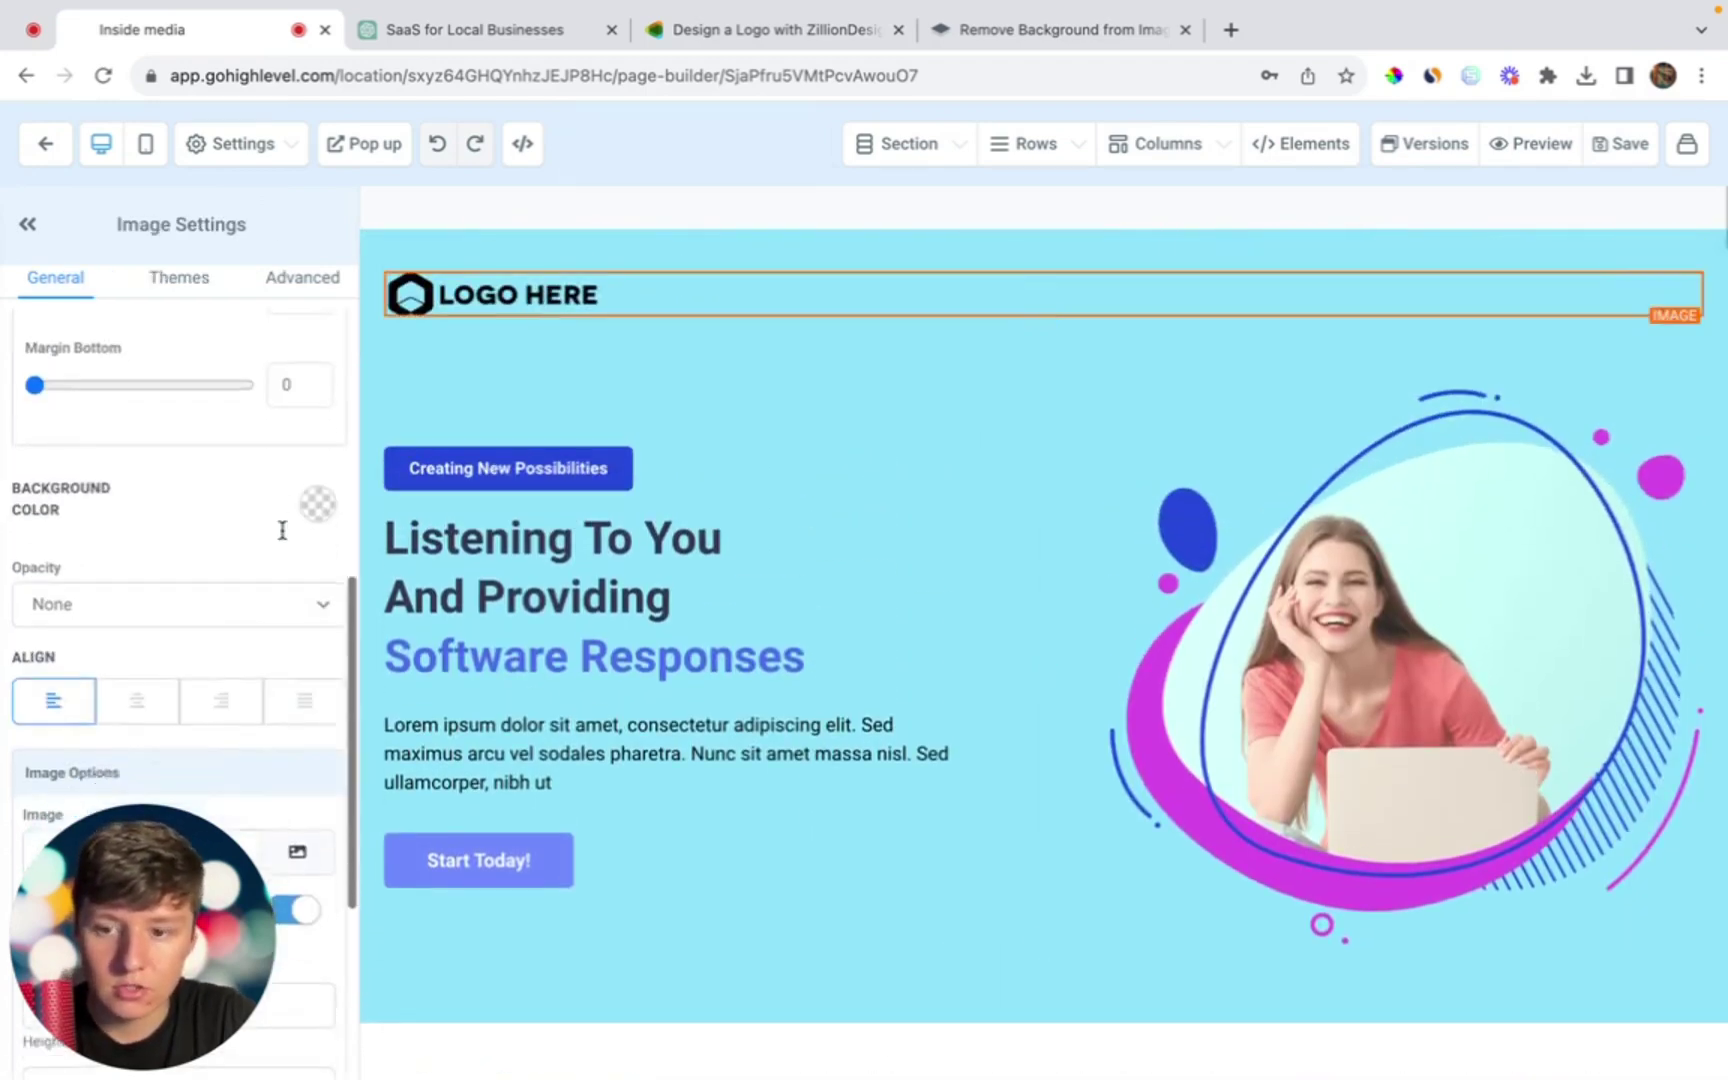
left_click(293, 580)
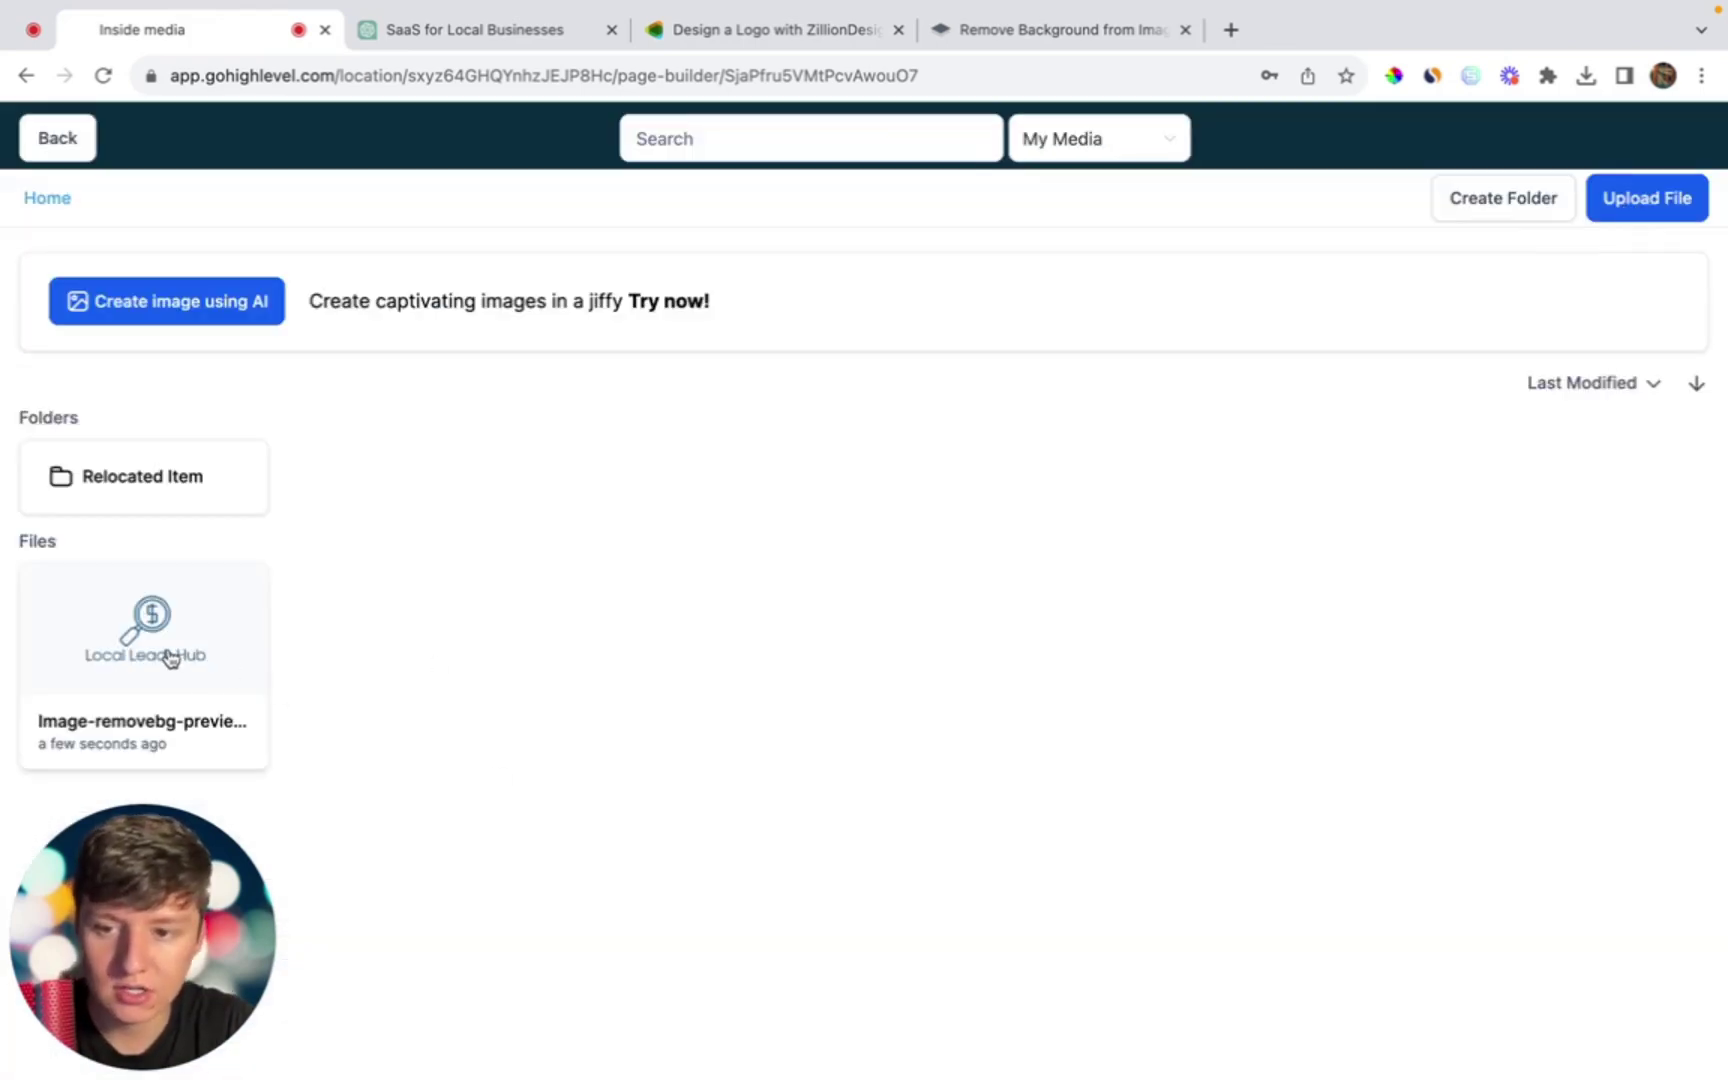
left_click(170, 658)
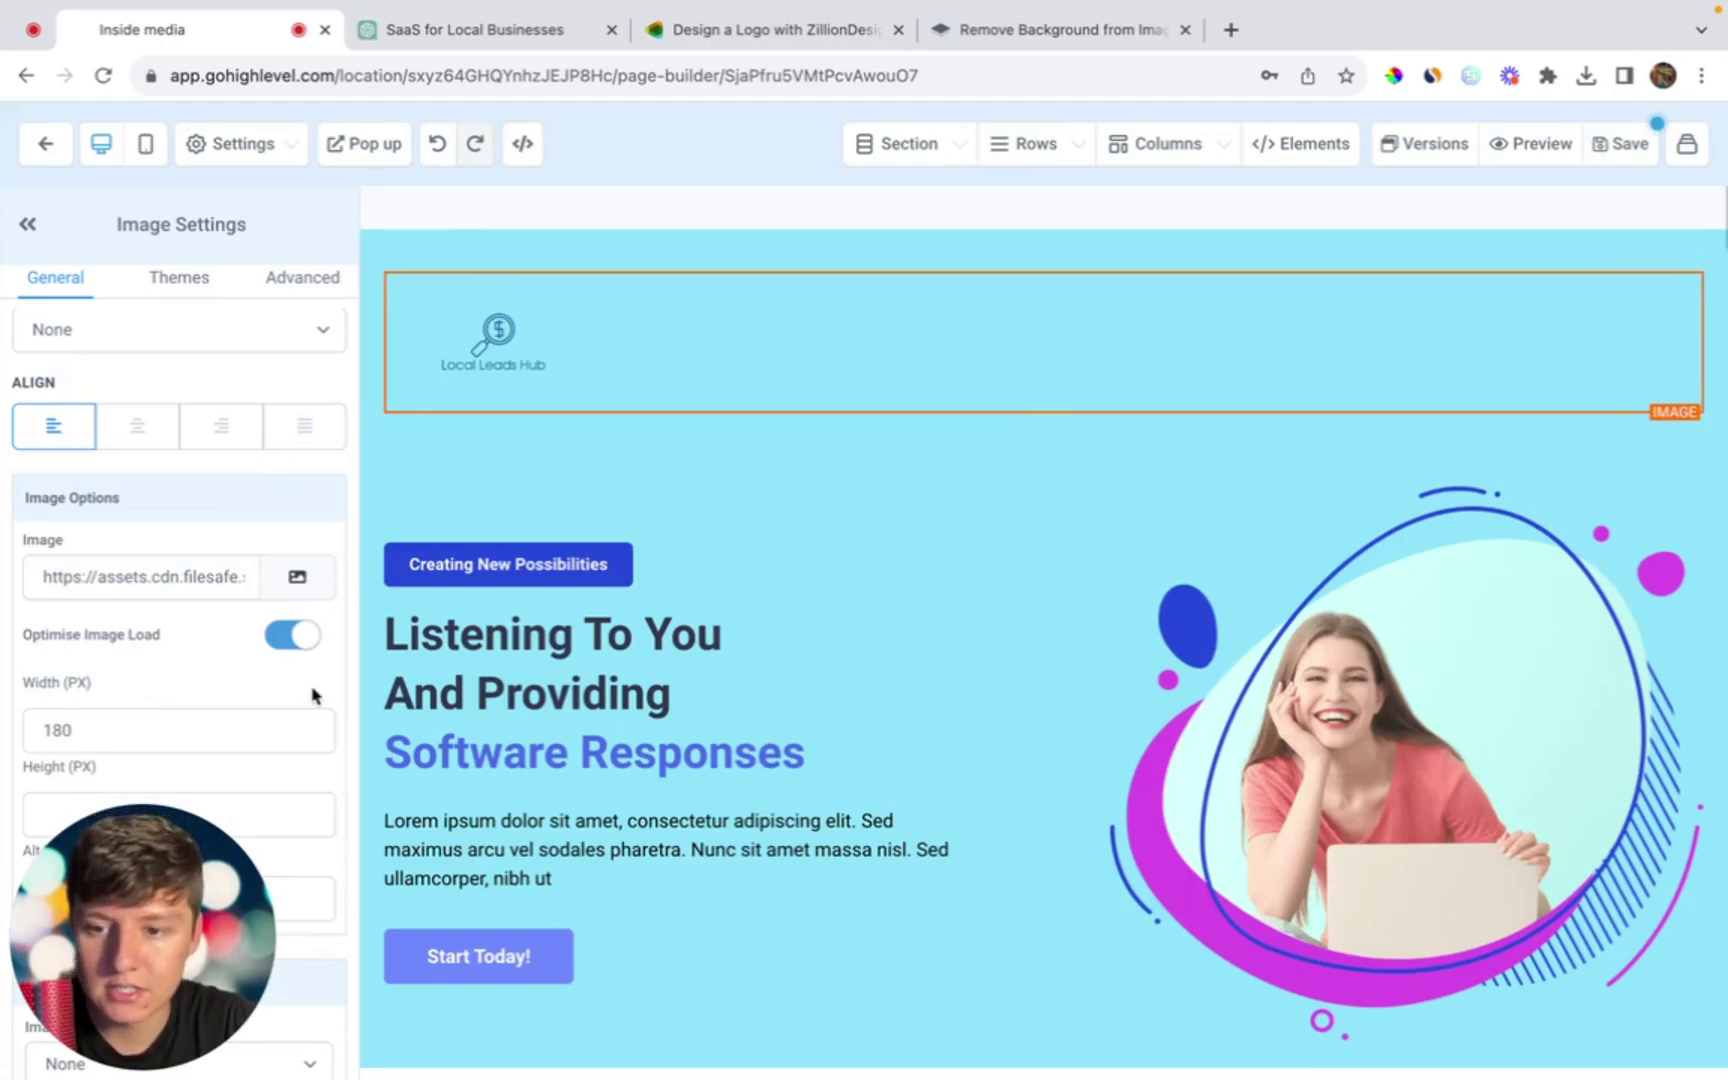
left_click(278, 724)
left_click_drag(278, 724, 278, 698)
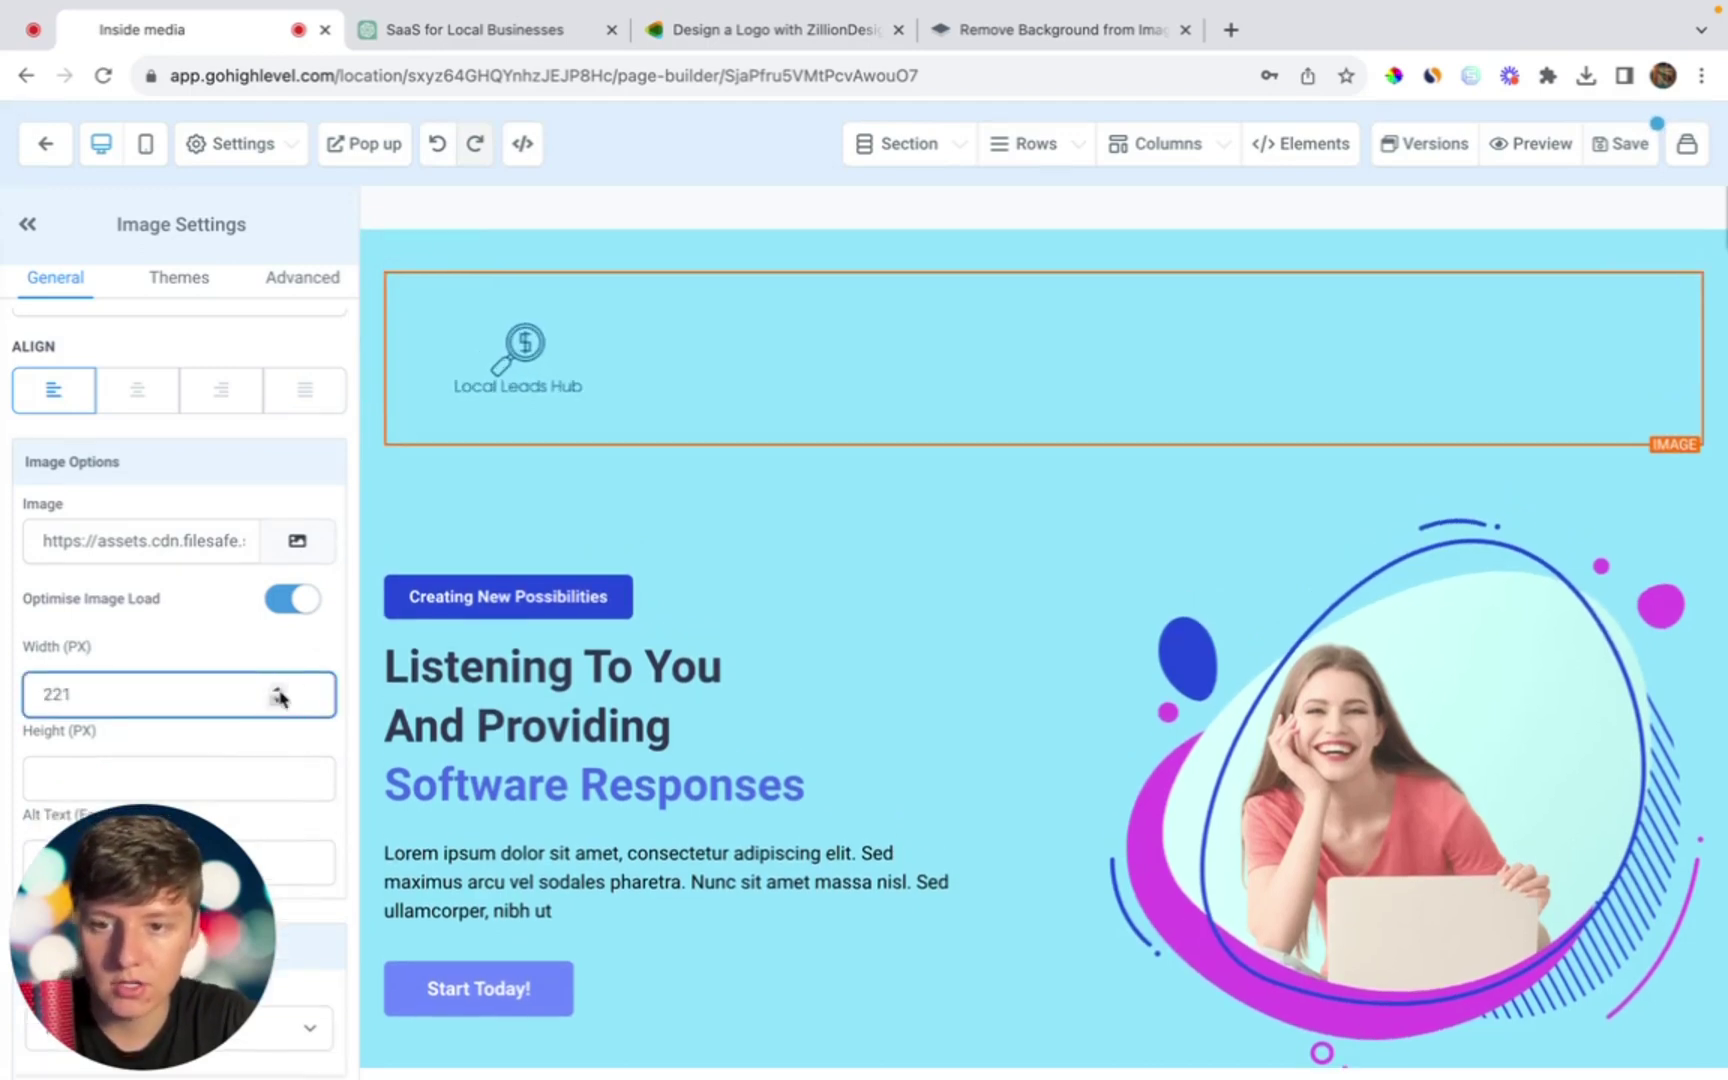
Step: Set the background colour of the header section and the hero section below it to white
left_click(367, 420)
scroll(262, 667, "down", 2)
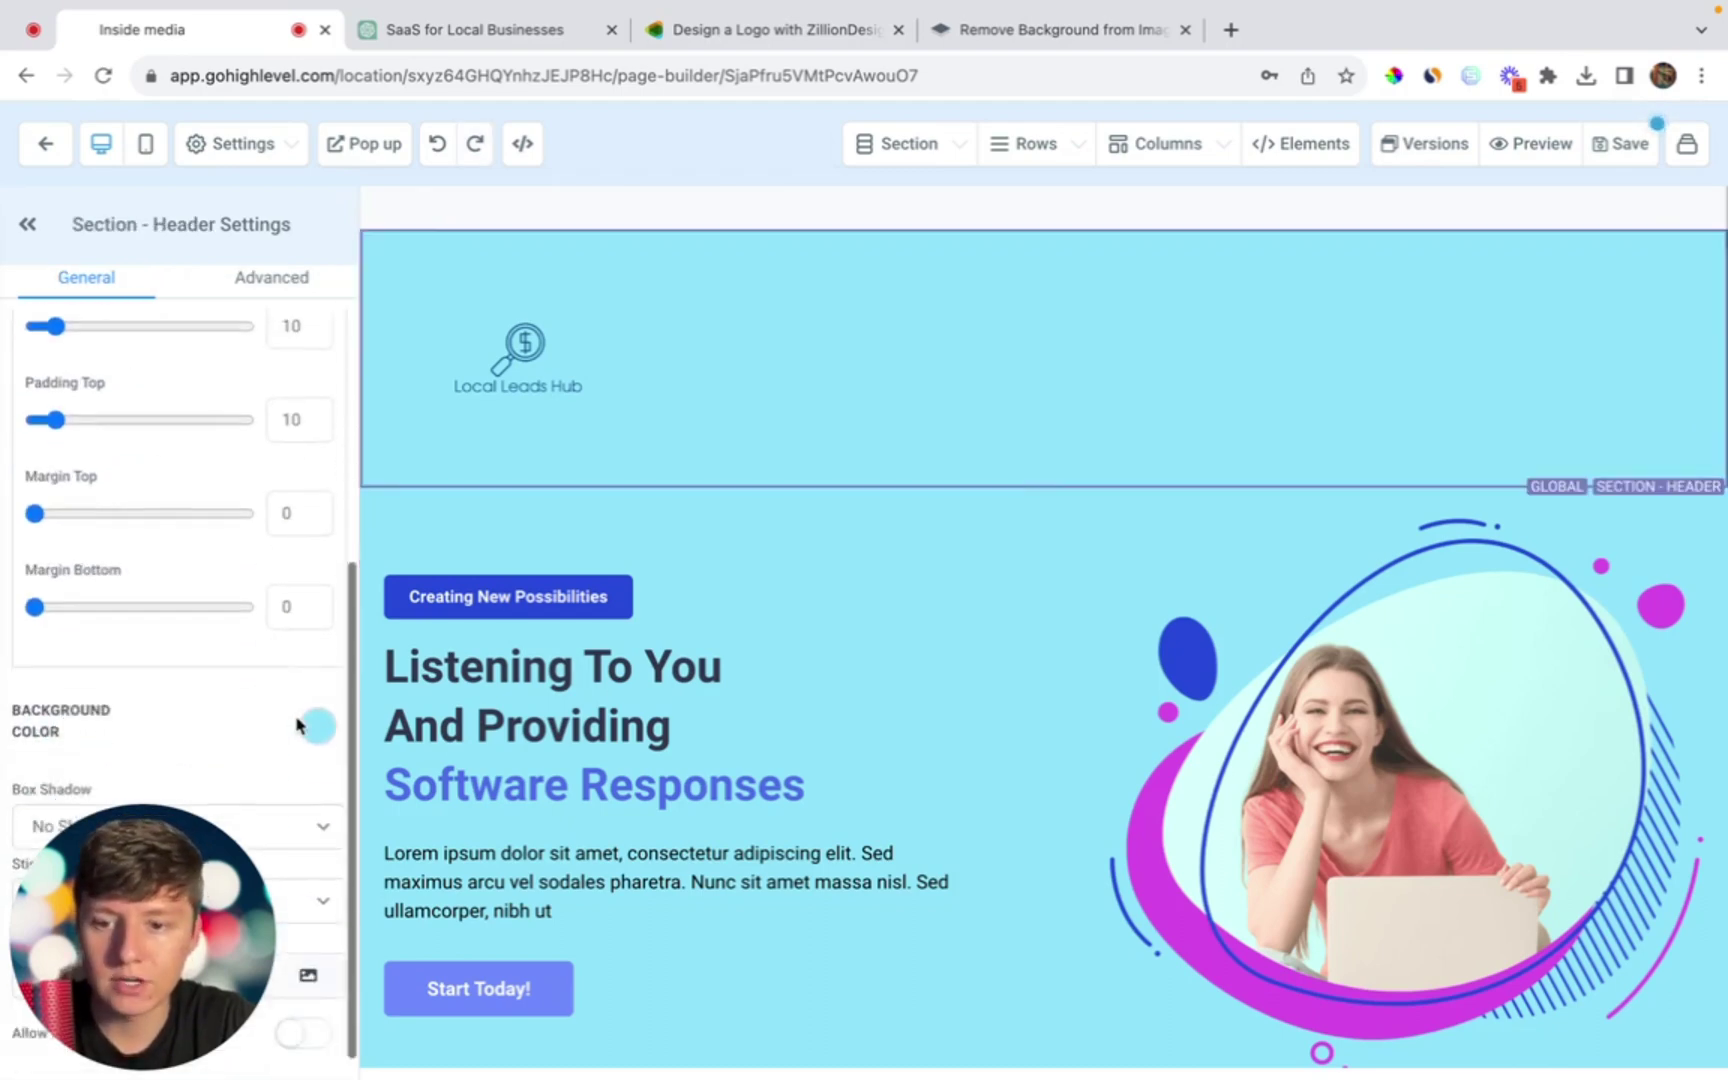
left_click(317, 726)
left_click(124, 789)
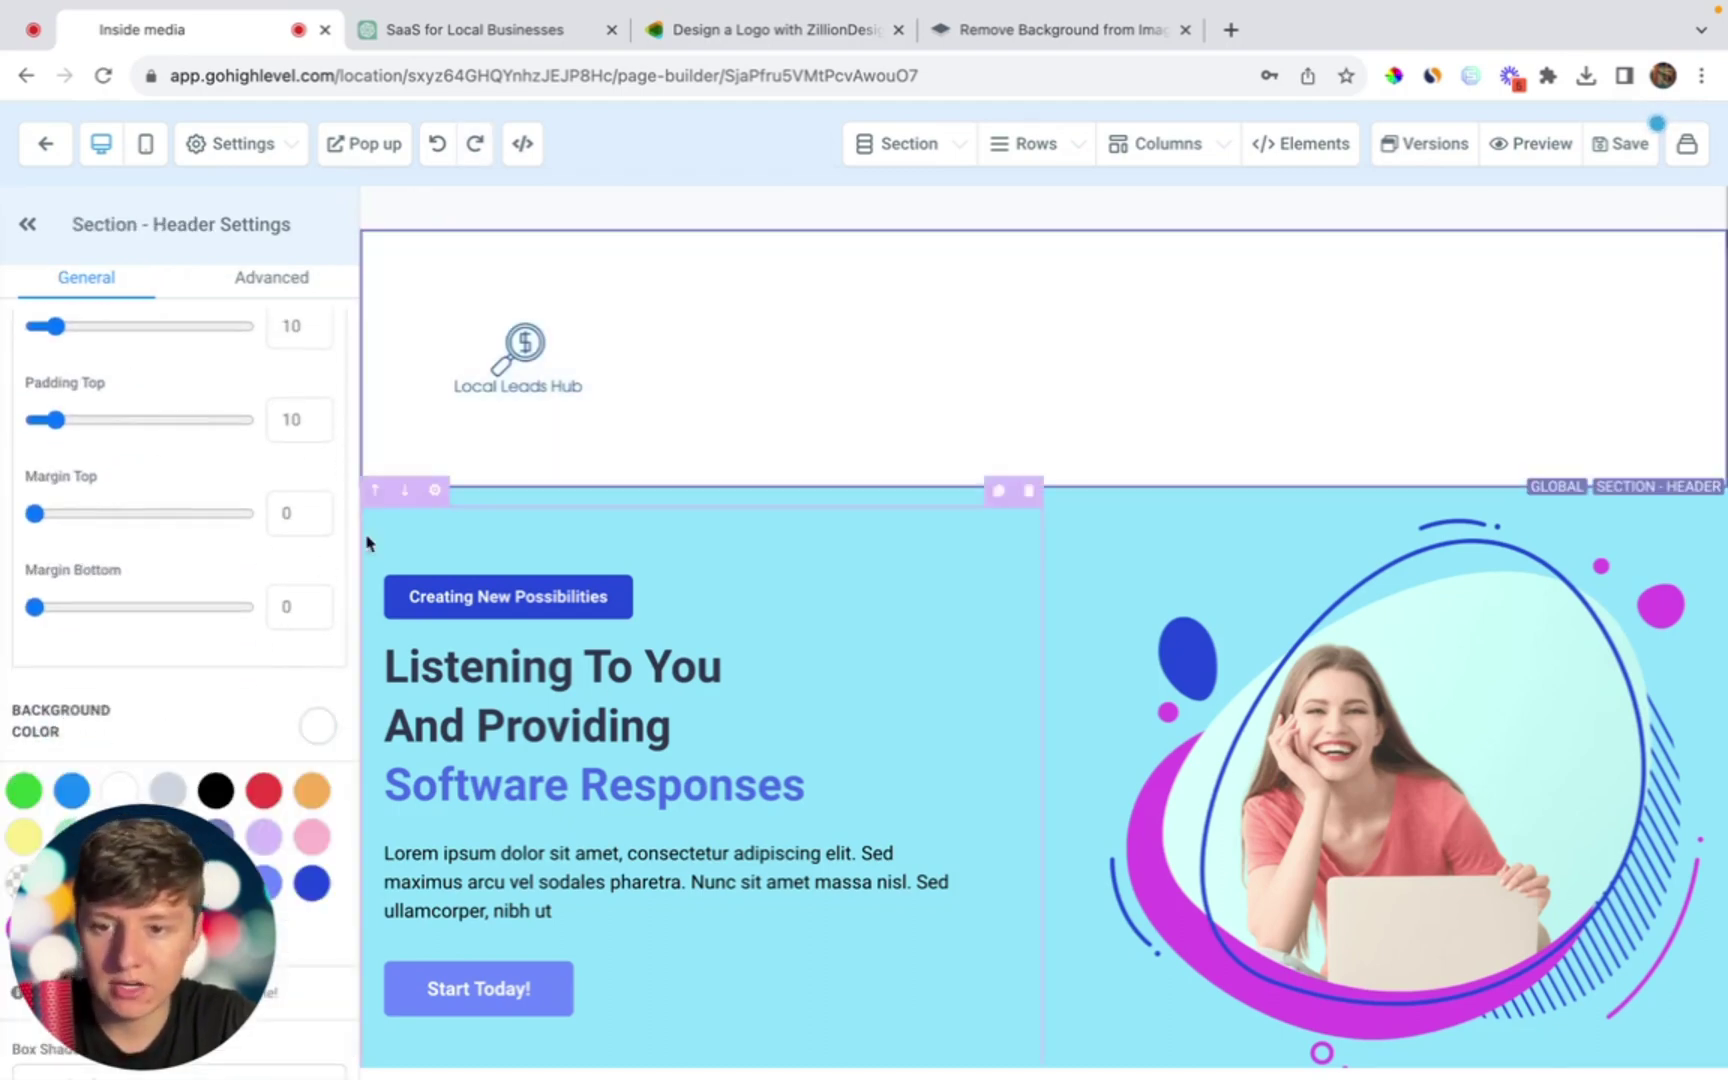
left_click(478, 500)
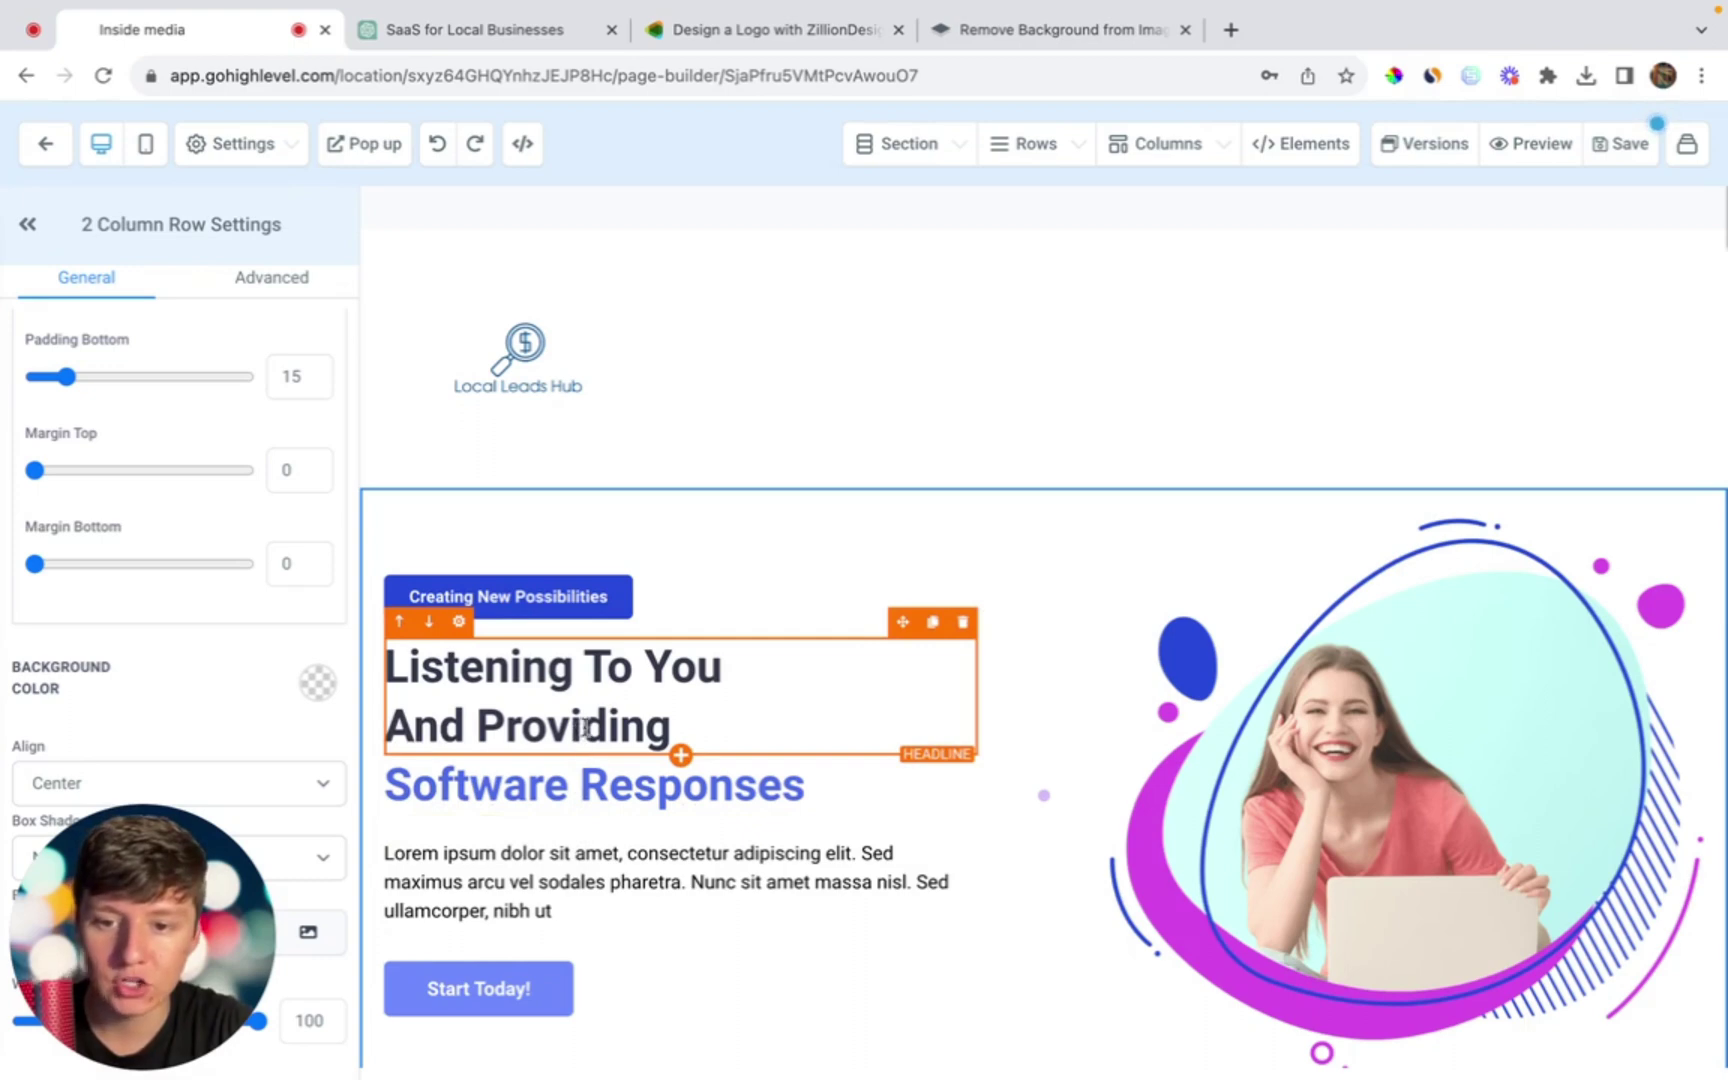
Step: Generate hero headline variations with Content AI: "Write me a header for my website for a saas business that helps roofing companies with their marketing and sales"
left_click(767, 707)
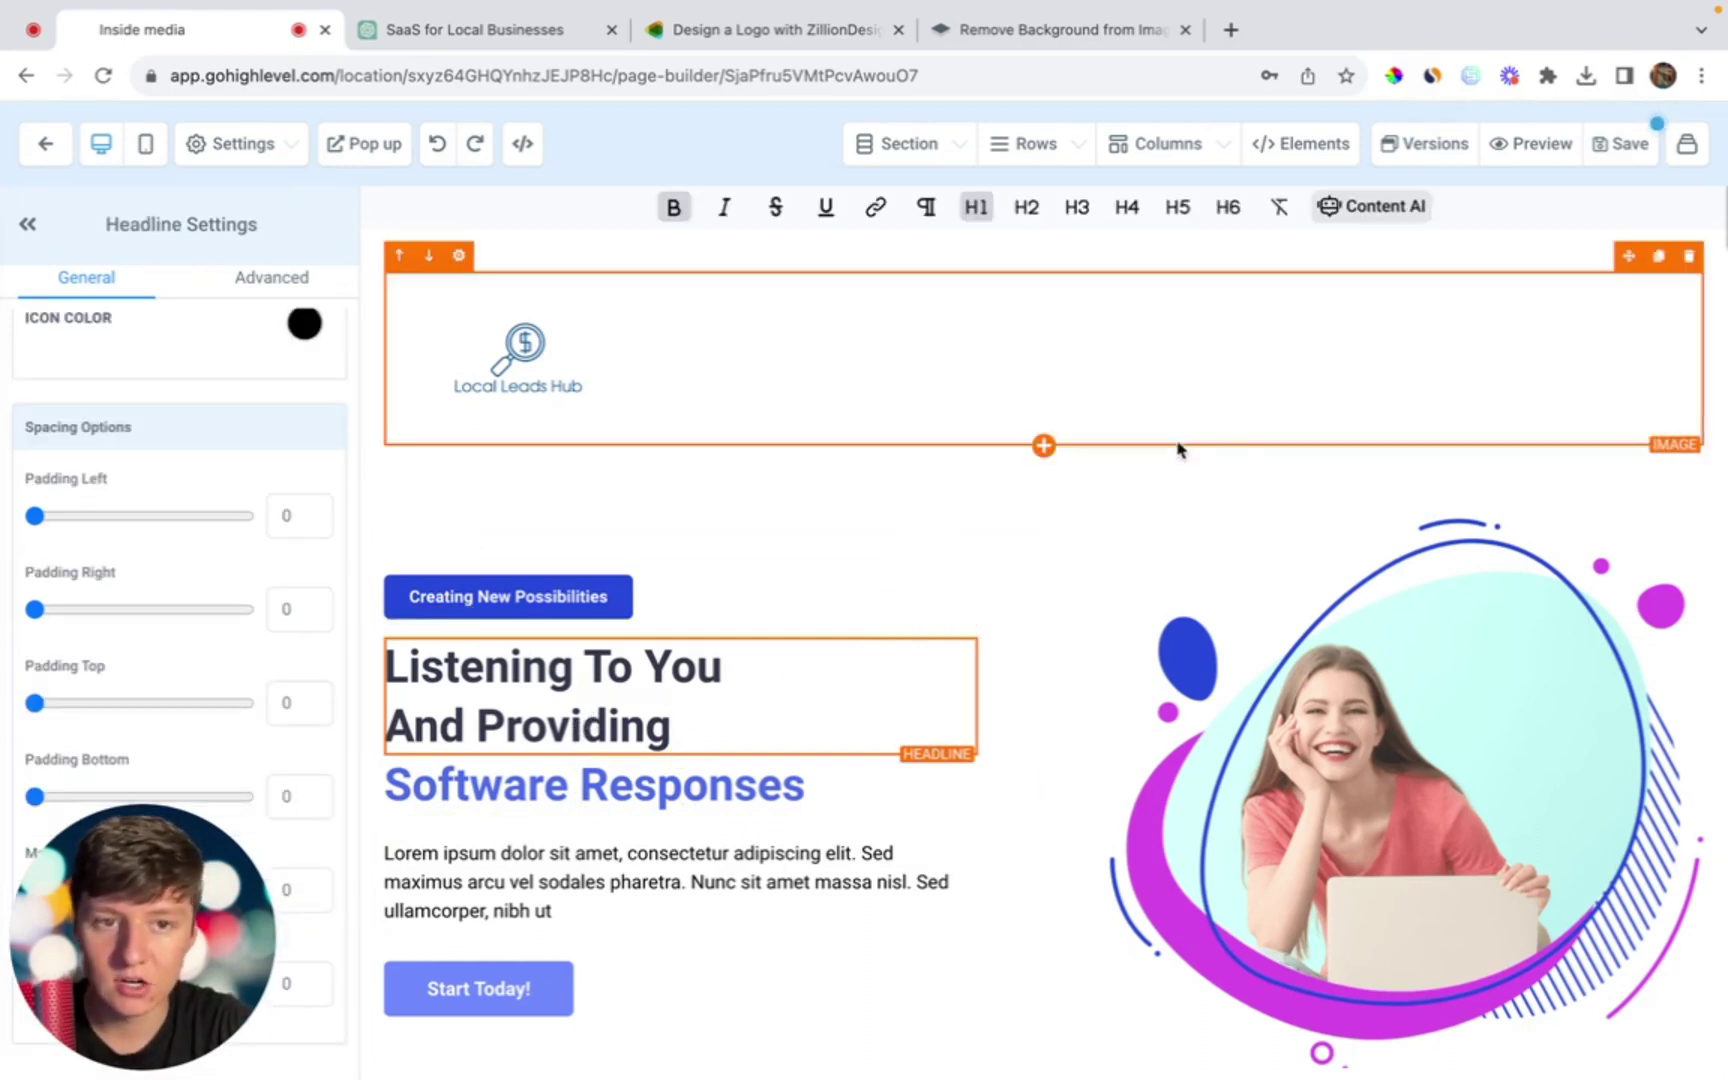
left_click(1363, 210)
left_click(787, 602)
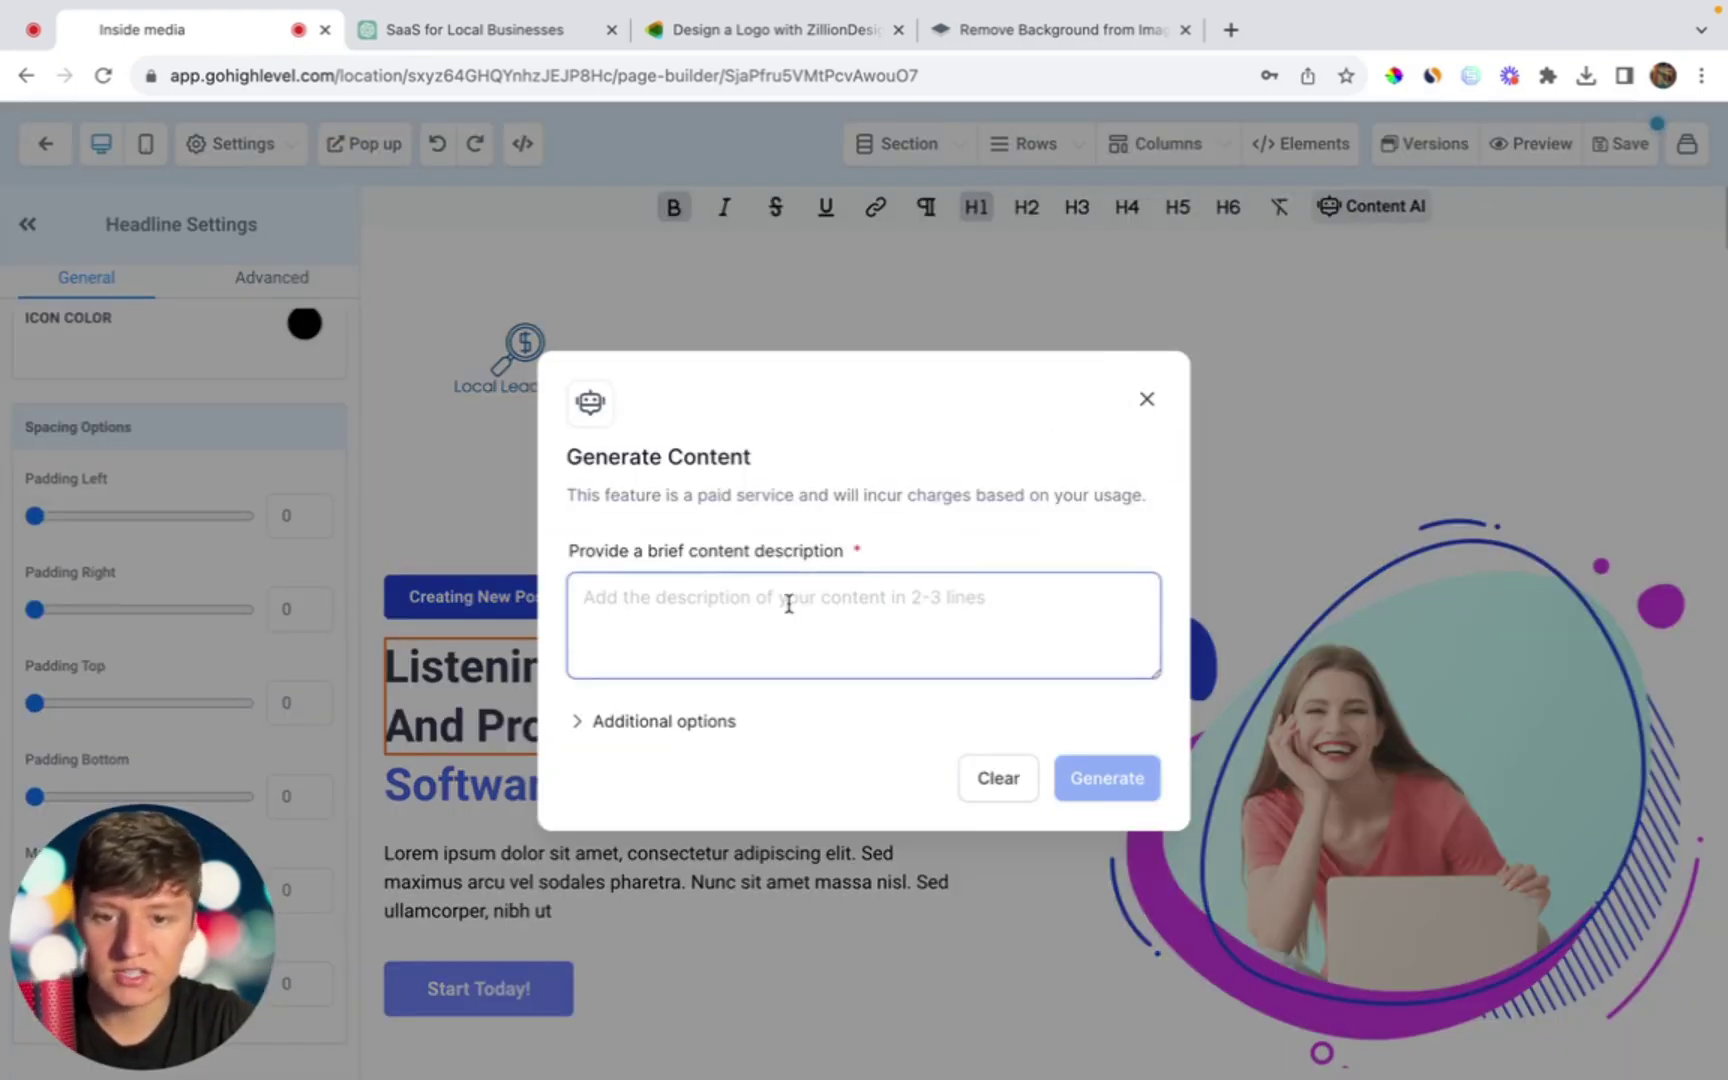
type("Write me a header for ")
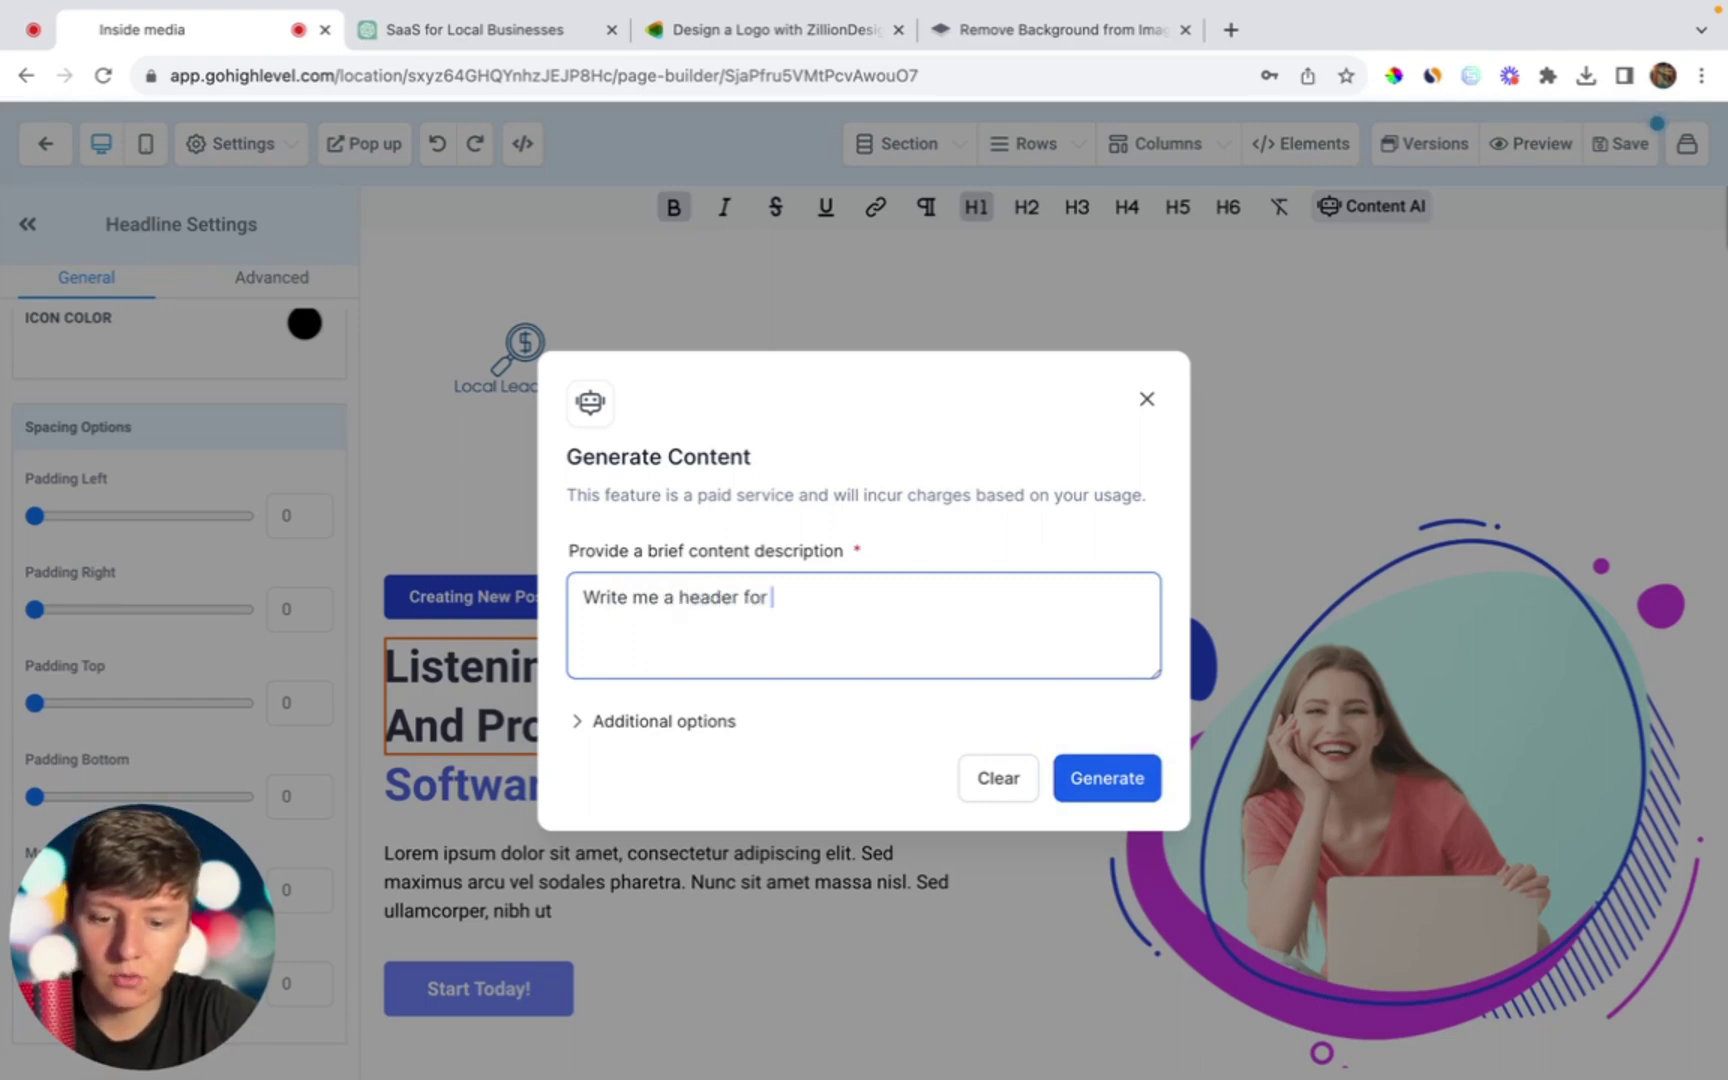
type("my website for a ")
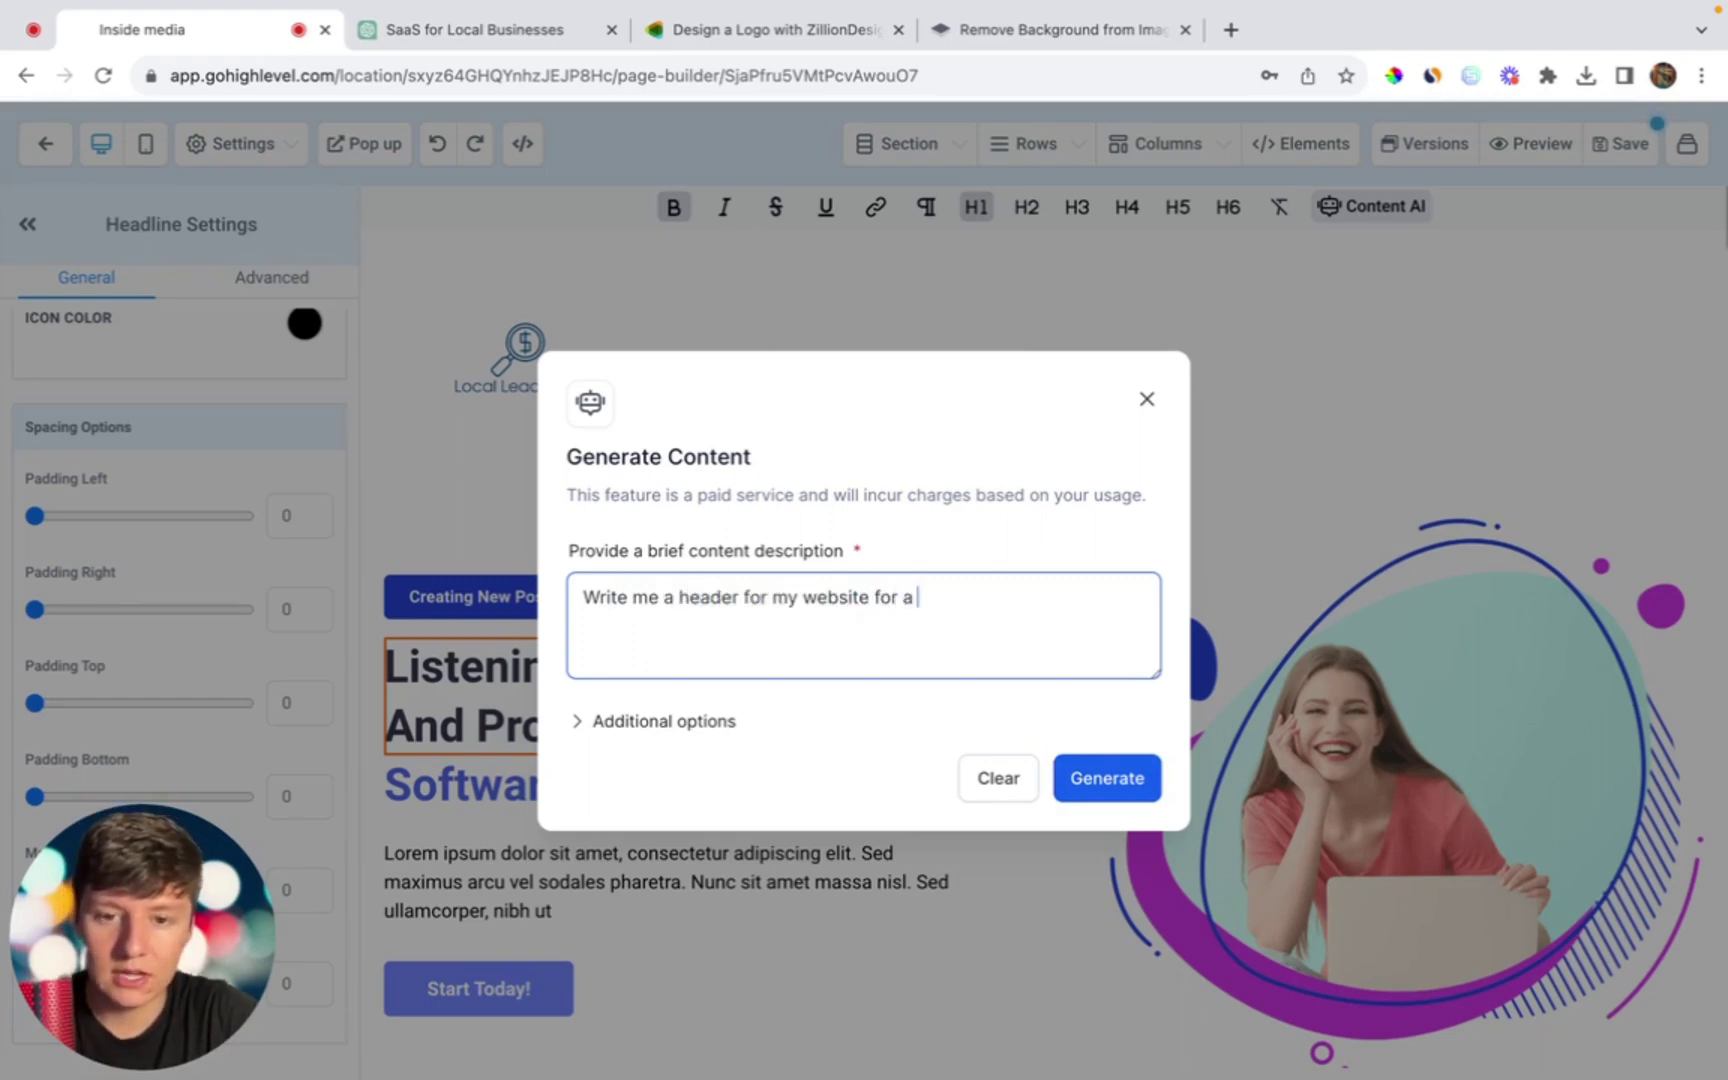
type("saas business that ")
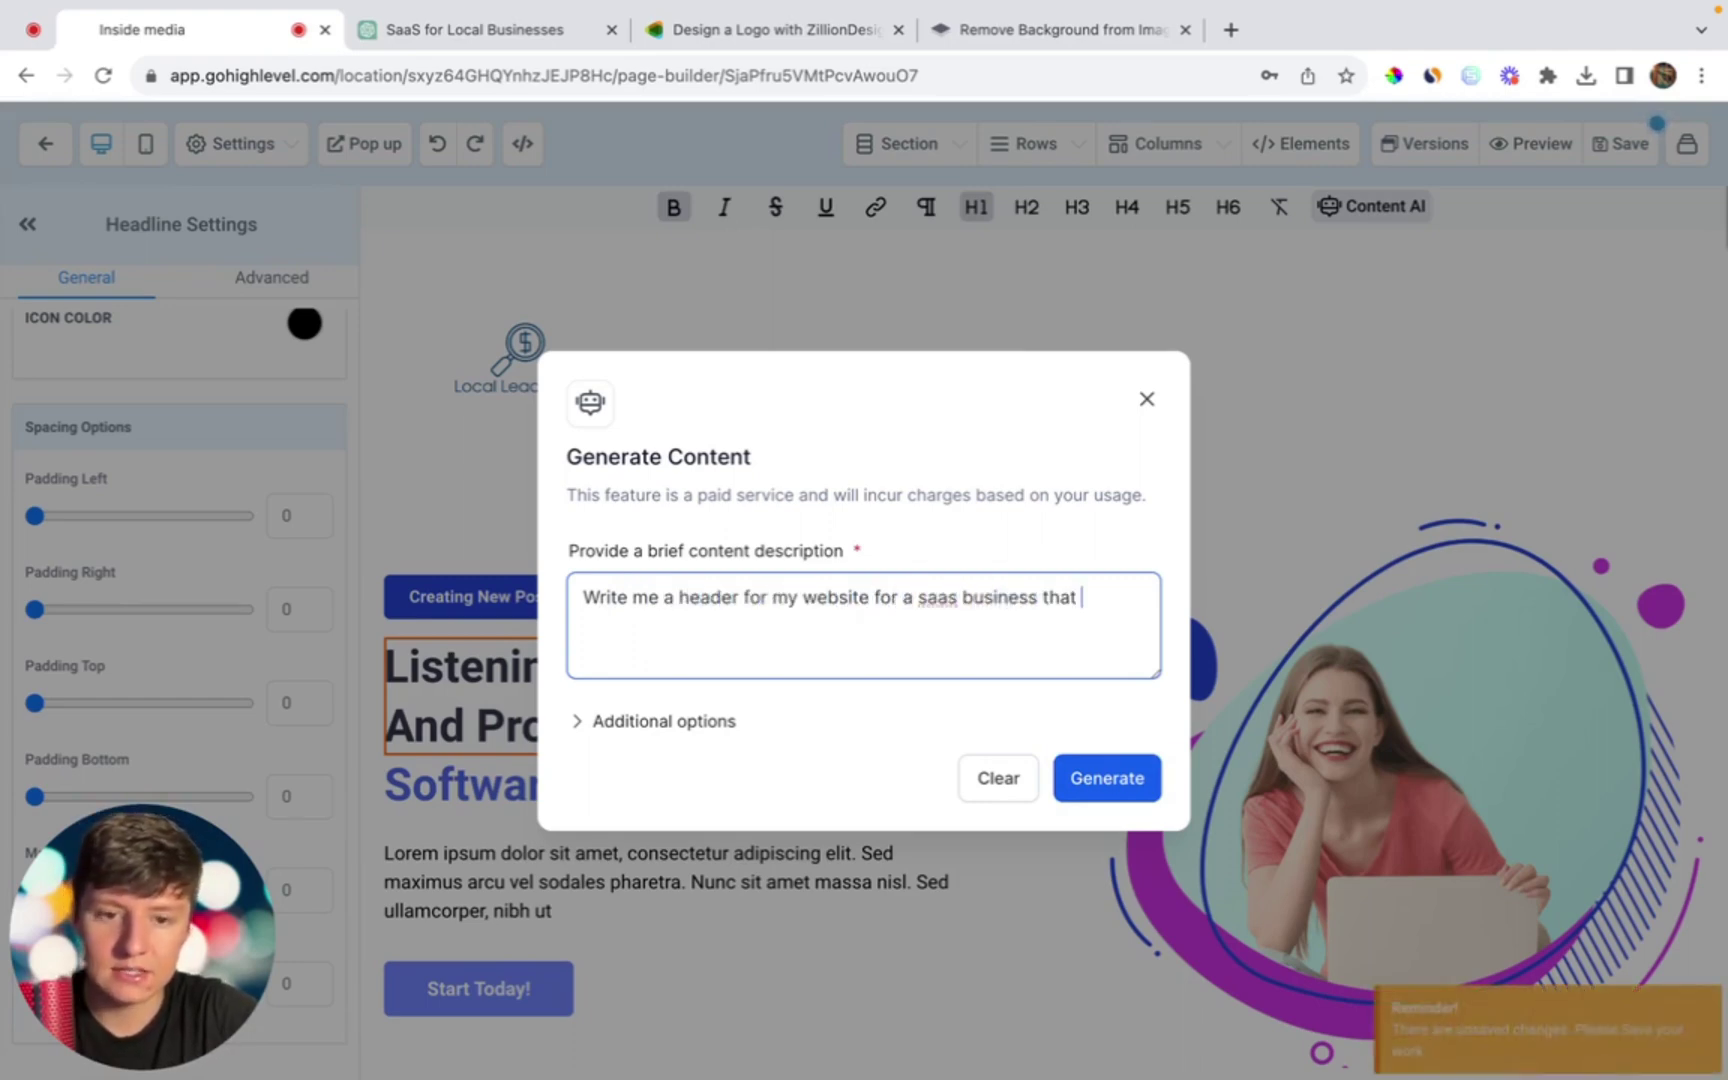
type("helps roofing companu")
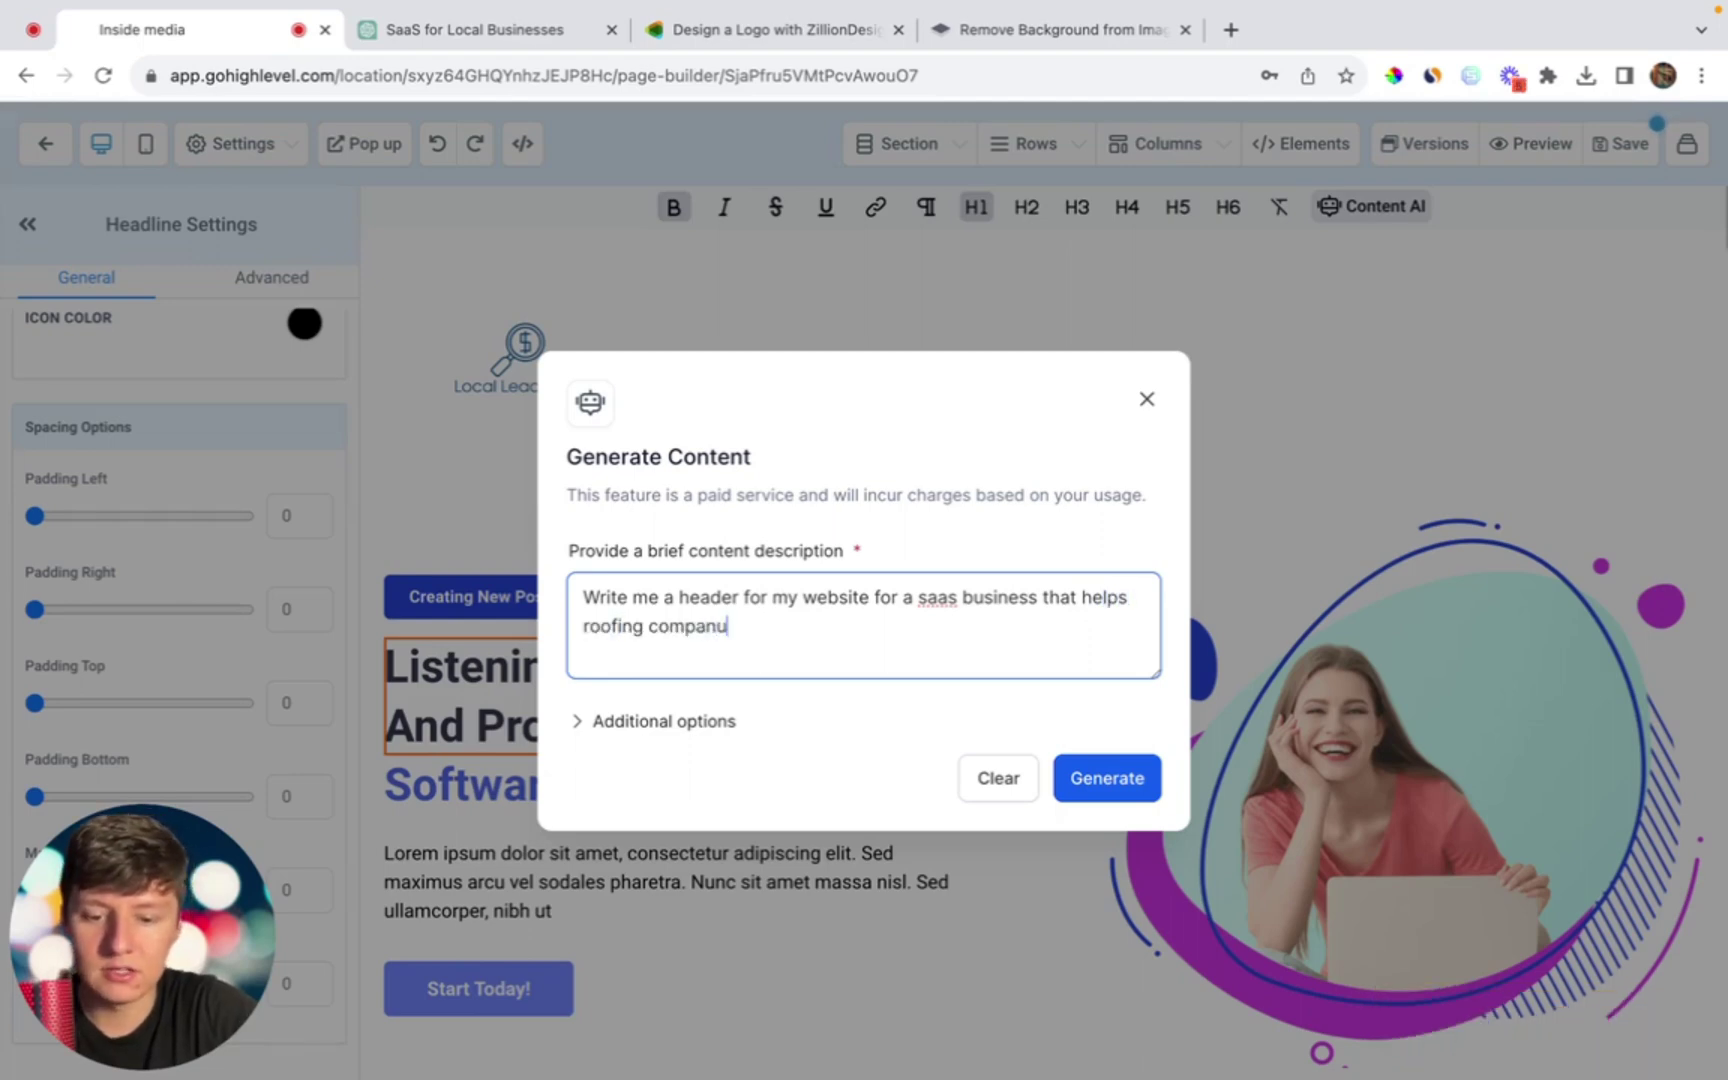
key("BackSpace")
type("ies with their marketing and sale")
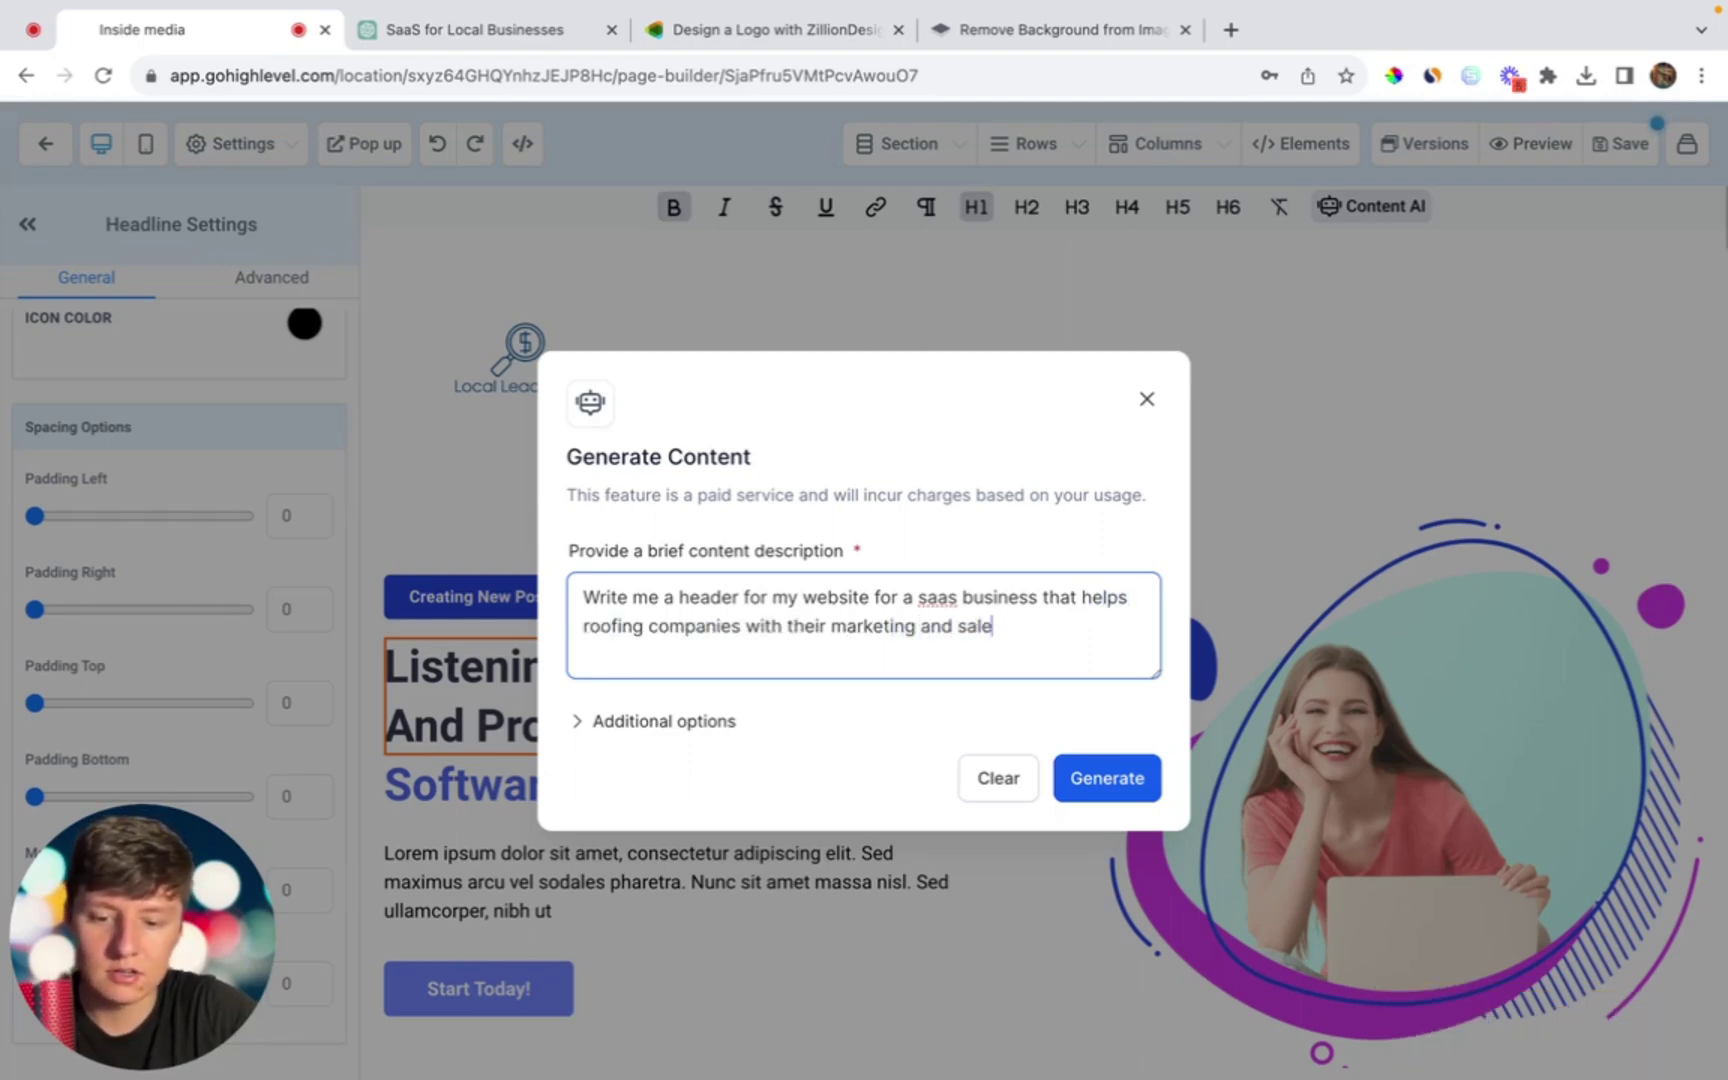
type("s")
left_click(1118, 780)
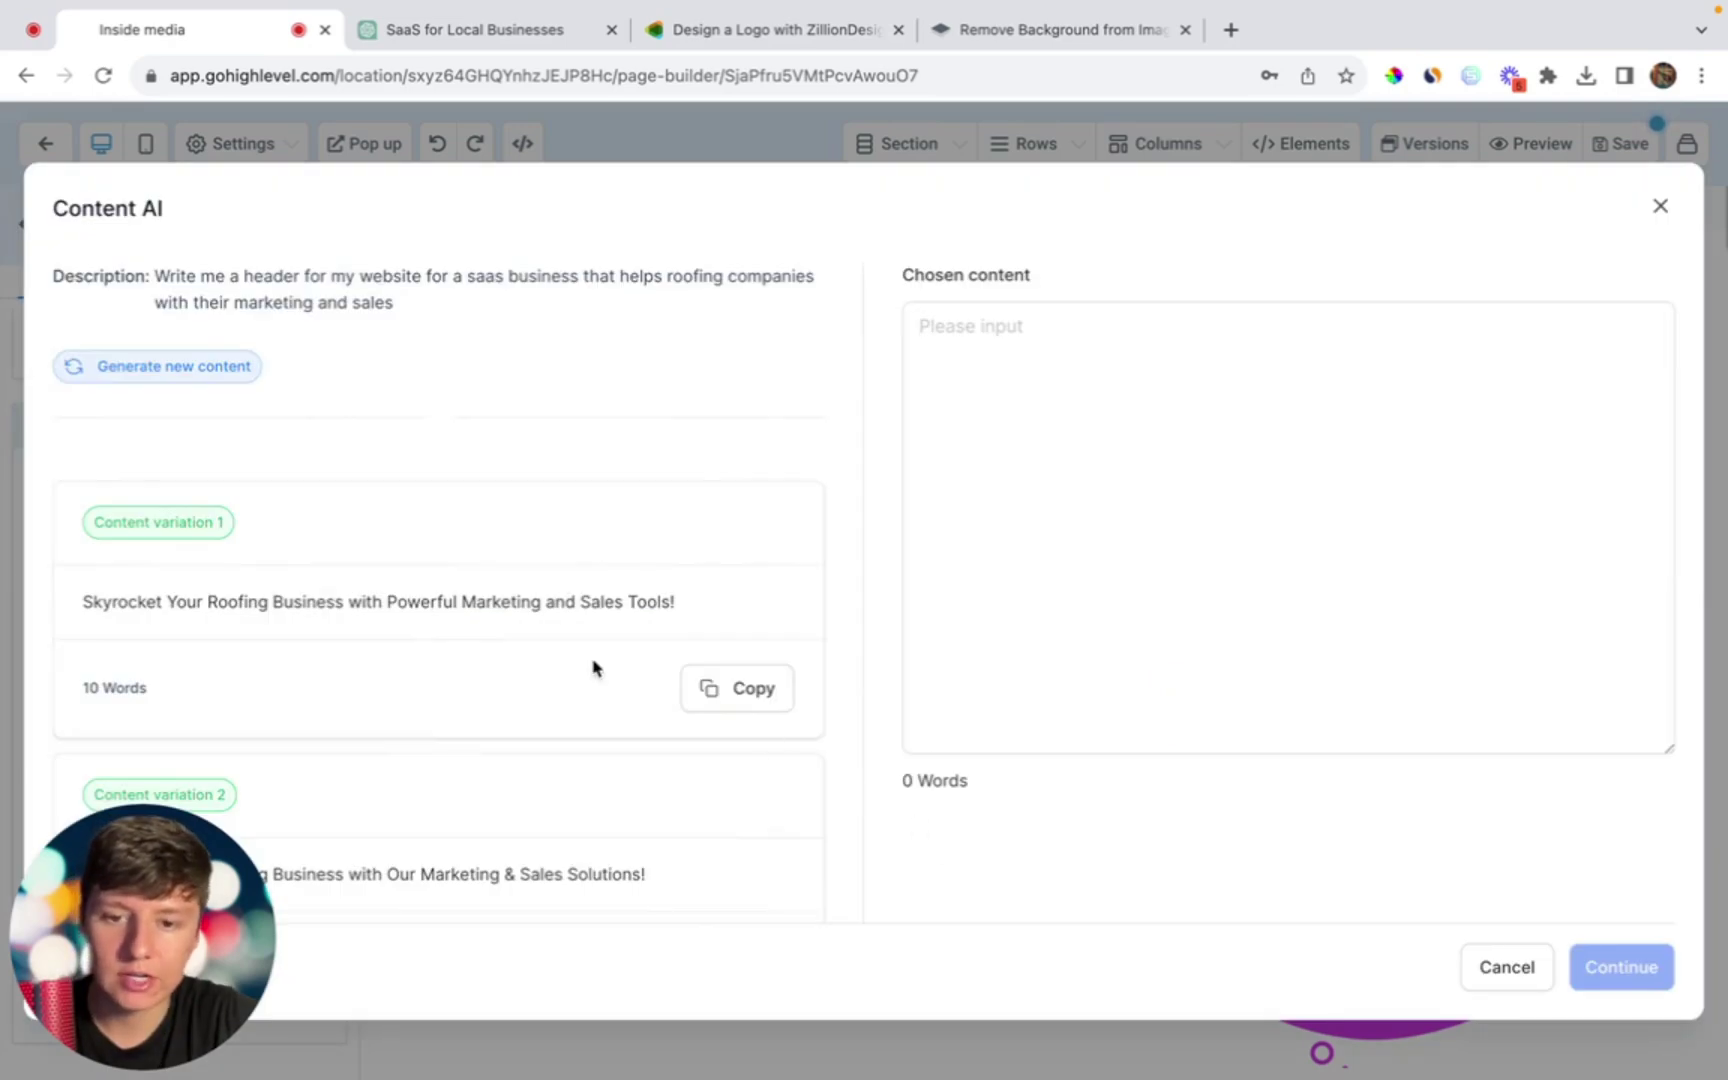
Step: Compare the generated variations and insert "Skyrocket Your Roofing Business with Powerful Marketing and Sales Tools!" into the hero headline
scroll(593, 668, "down", 5)
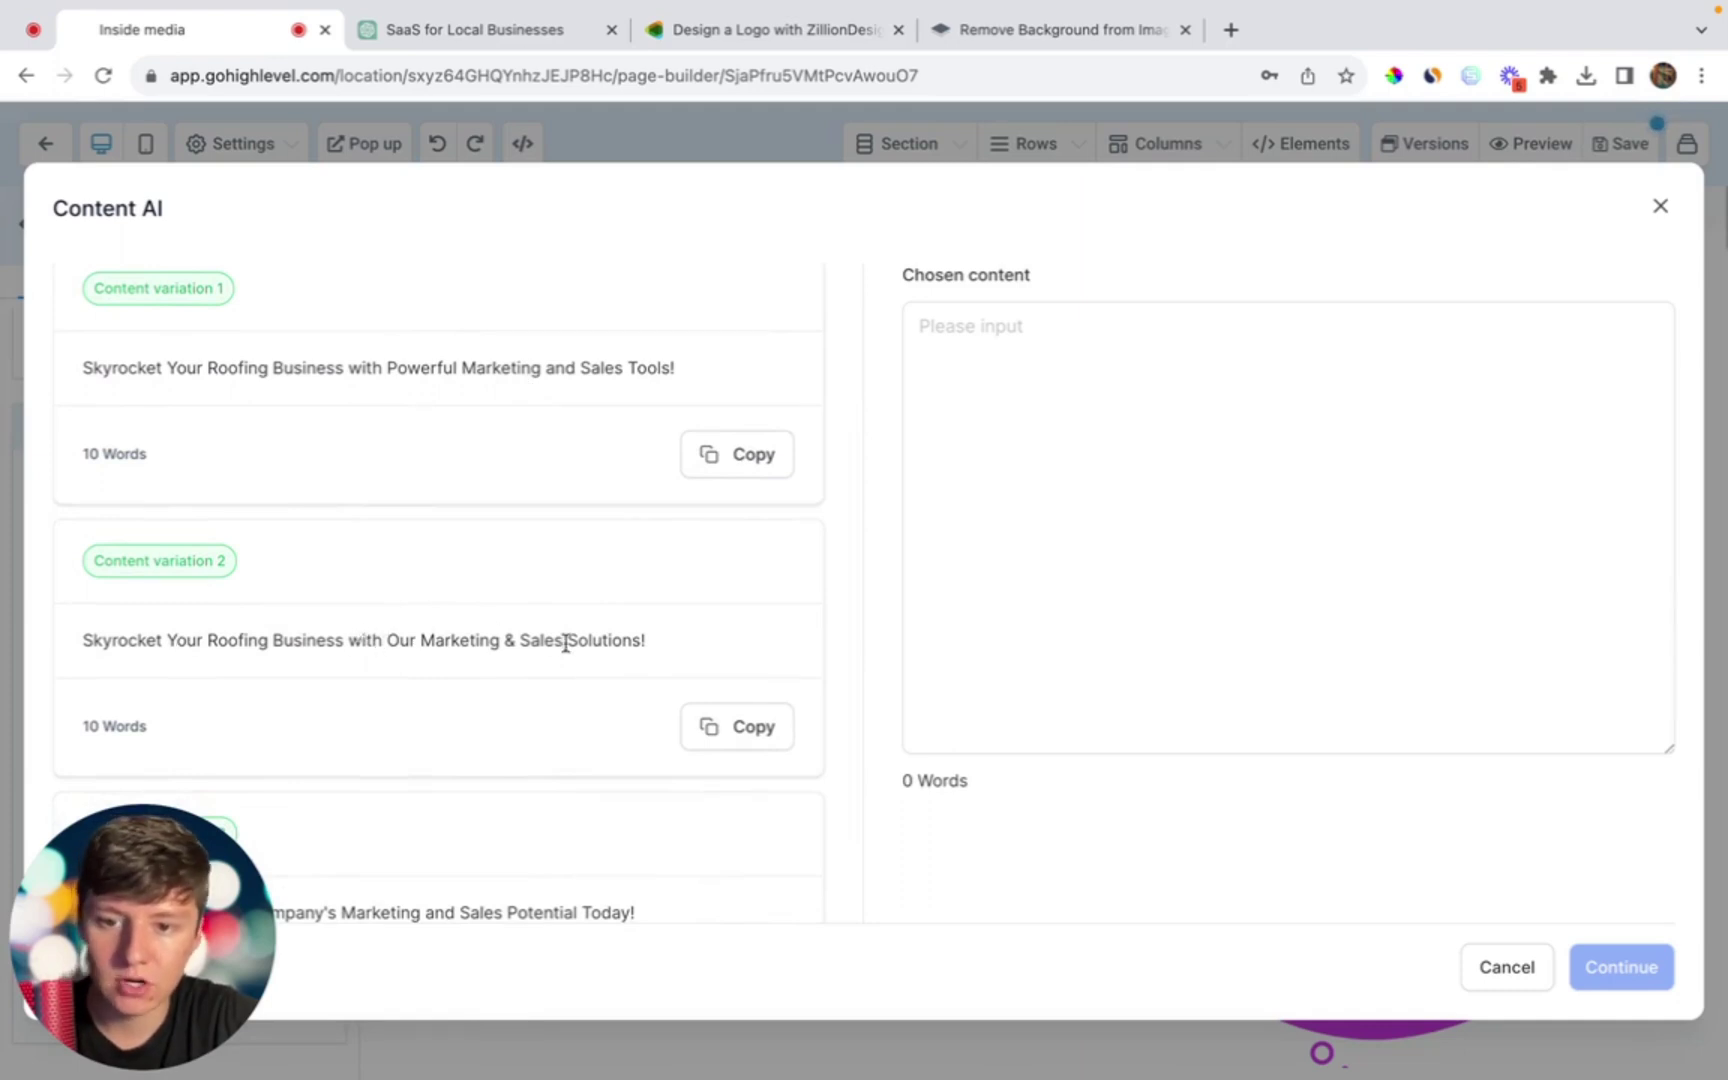
scroll(650, 654, "down", 3)
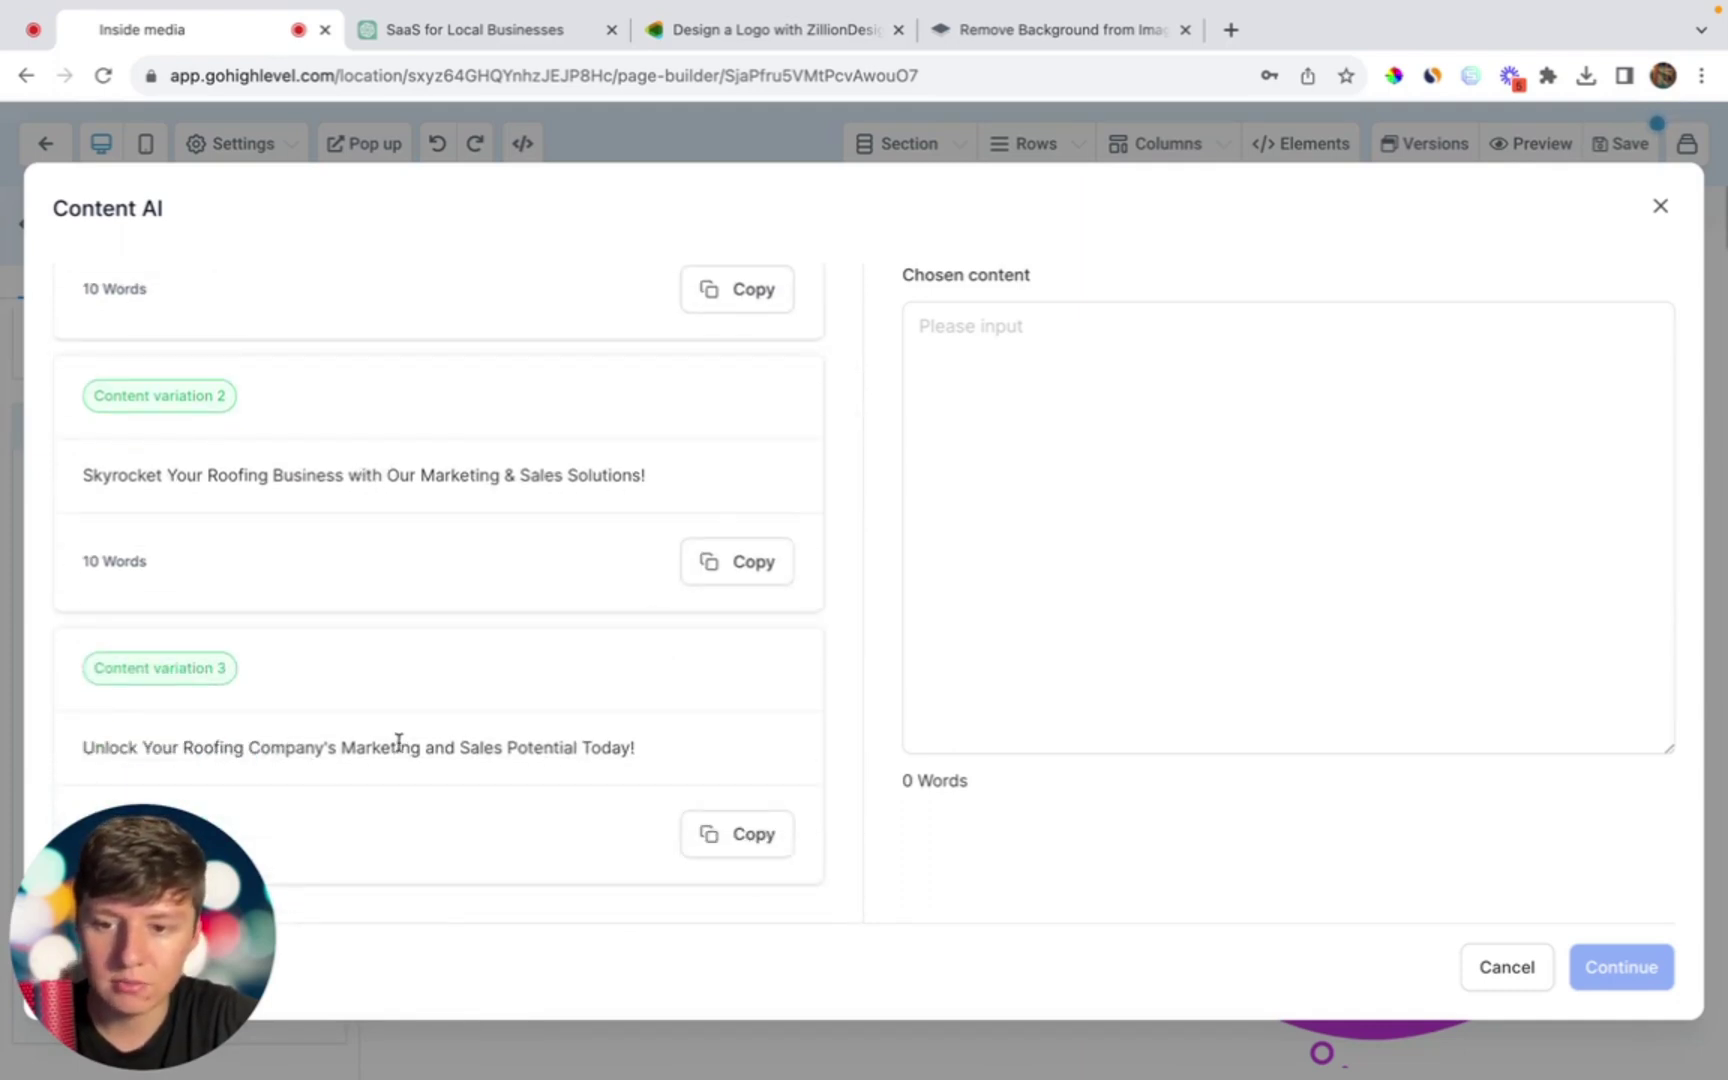
scroll(625, 742, "up", 6)
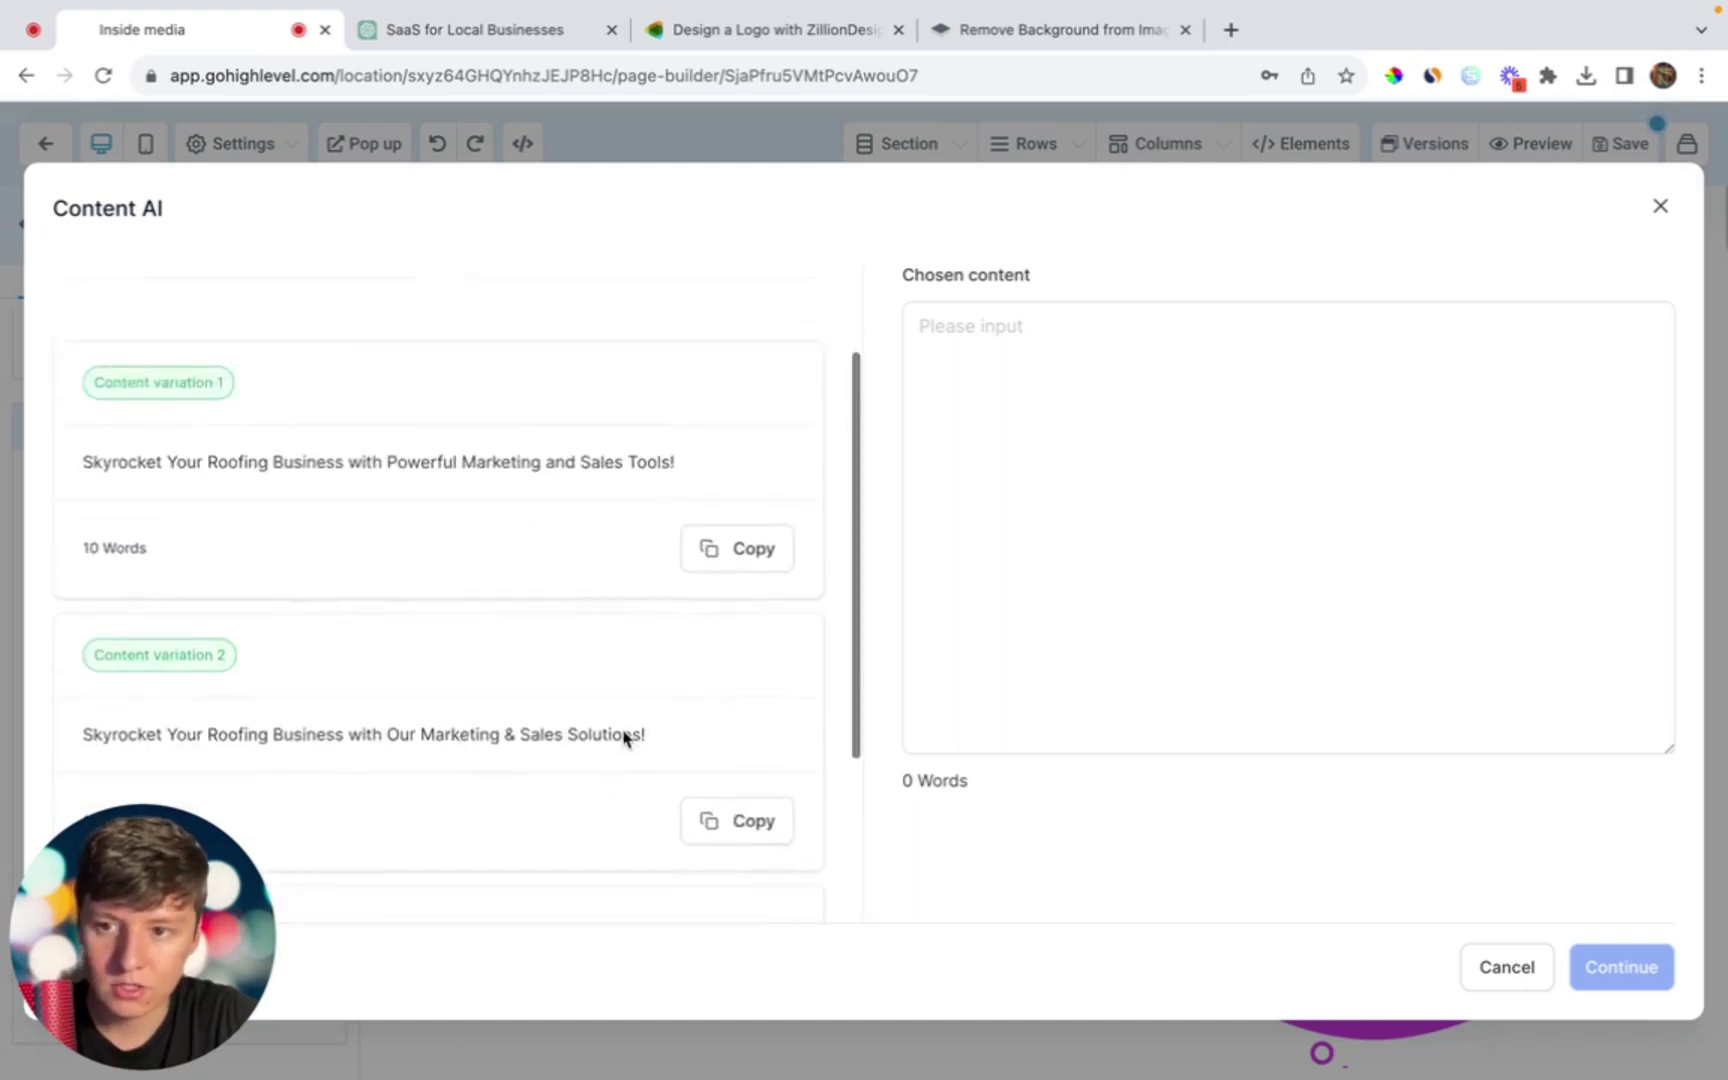
left_click(741, 647)
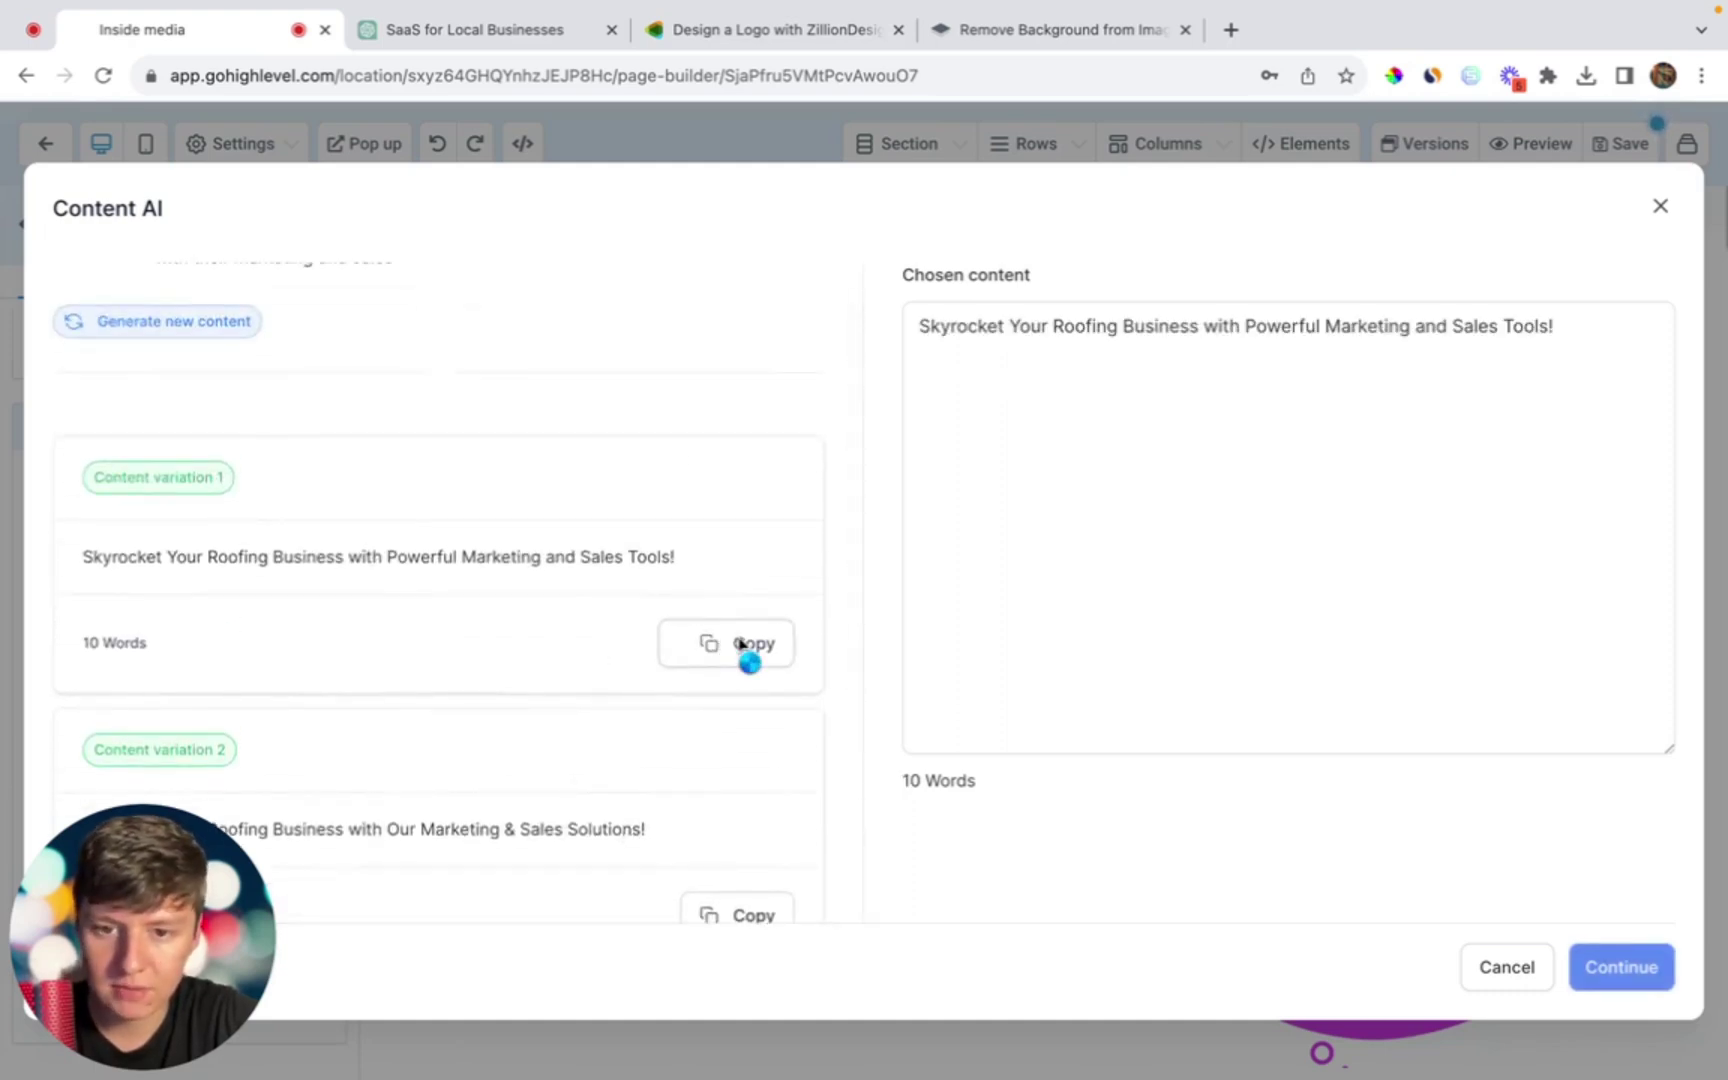
key("Return")
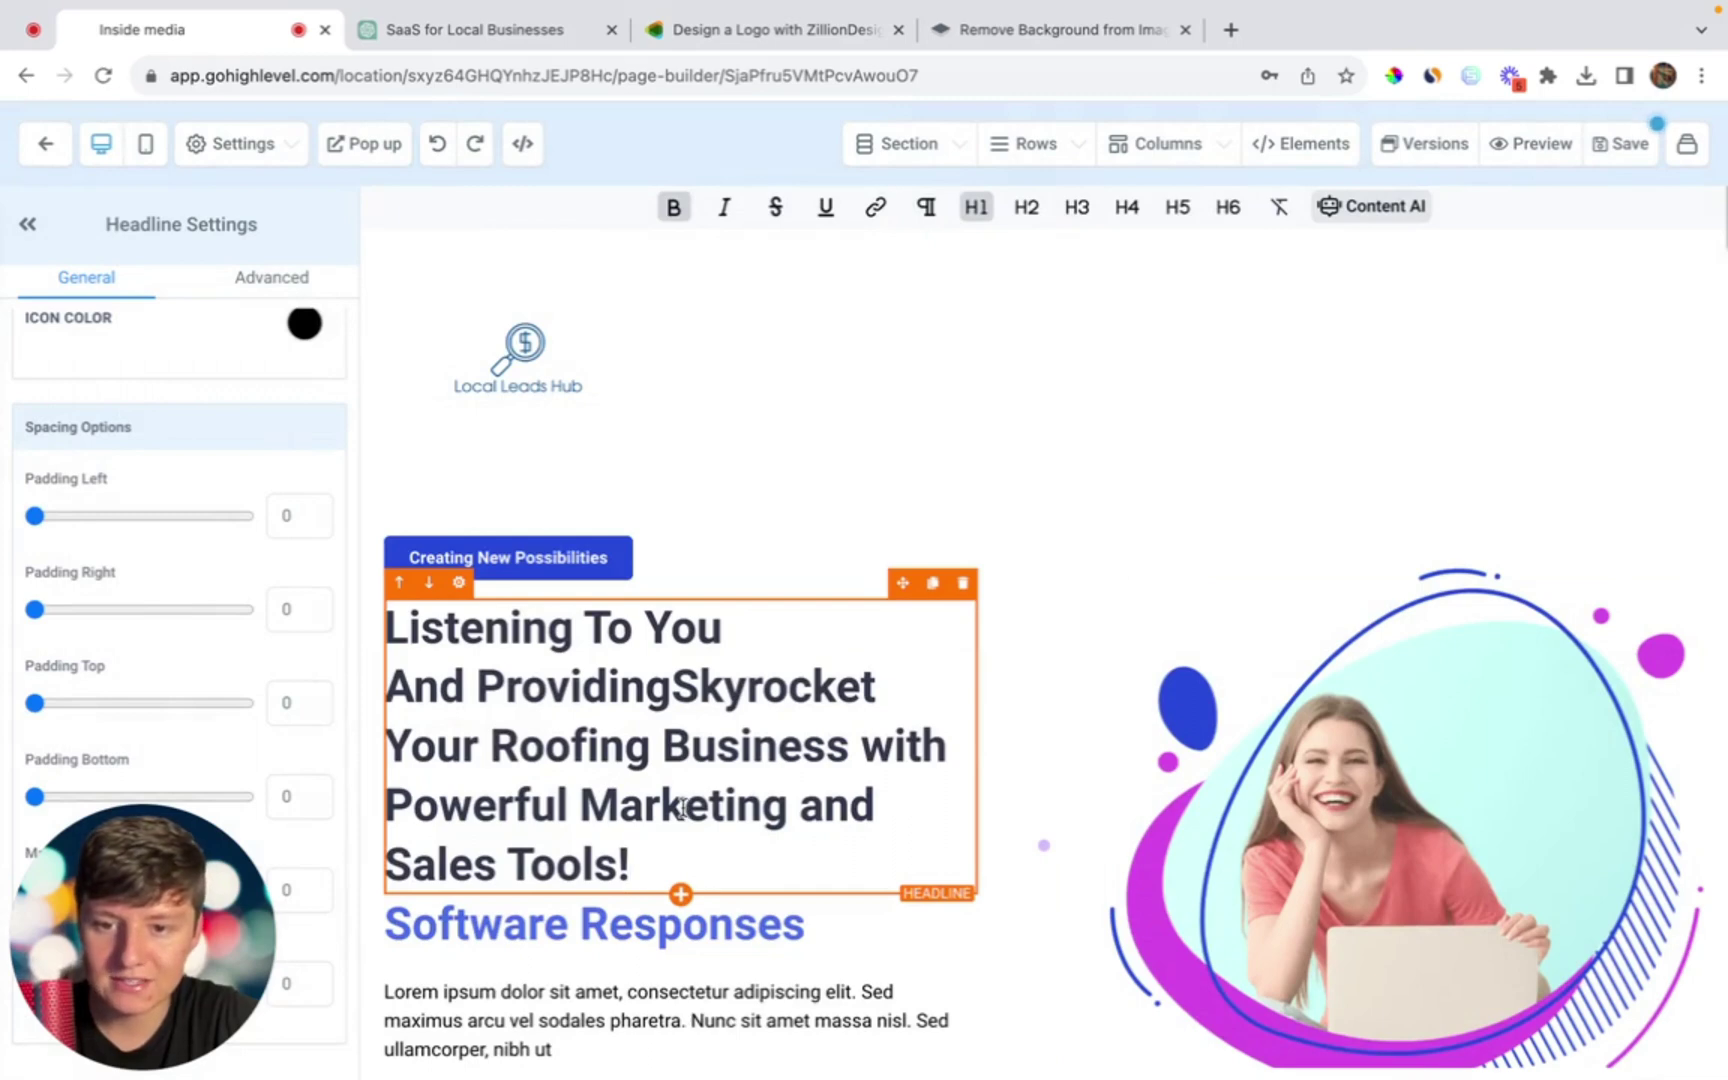
Step: Delete the template text "Listening To You And Providing" from the hero headline
left_click_drag(671, 690, 384, 628)
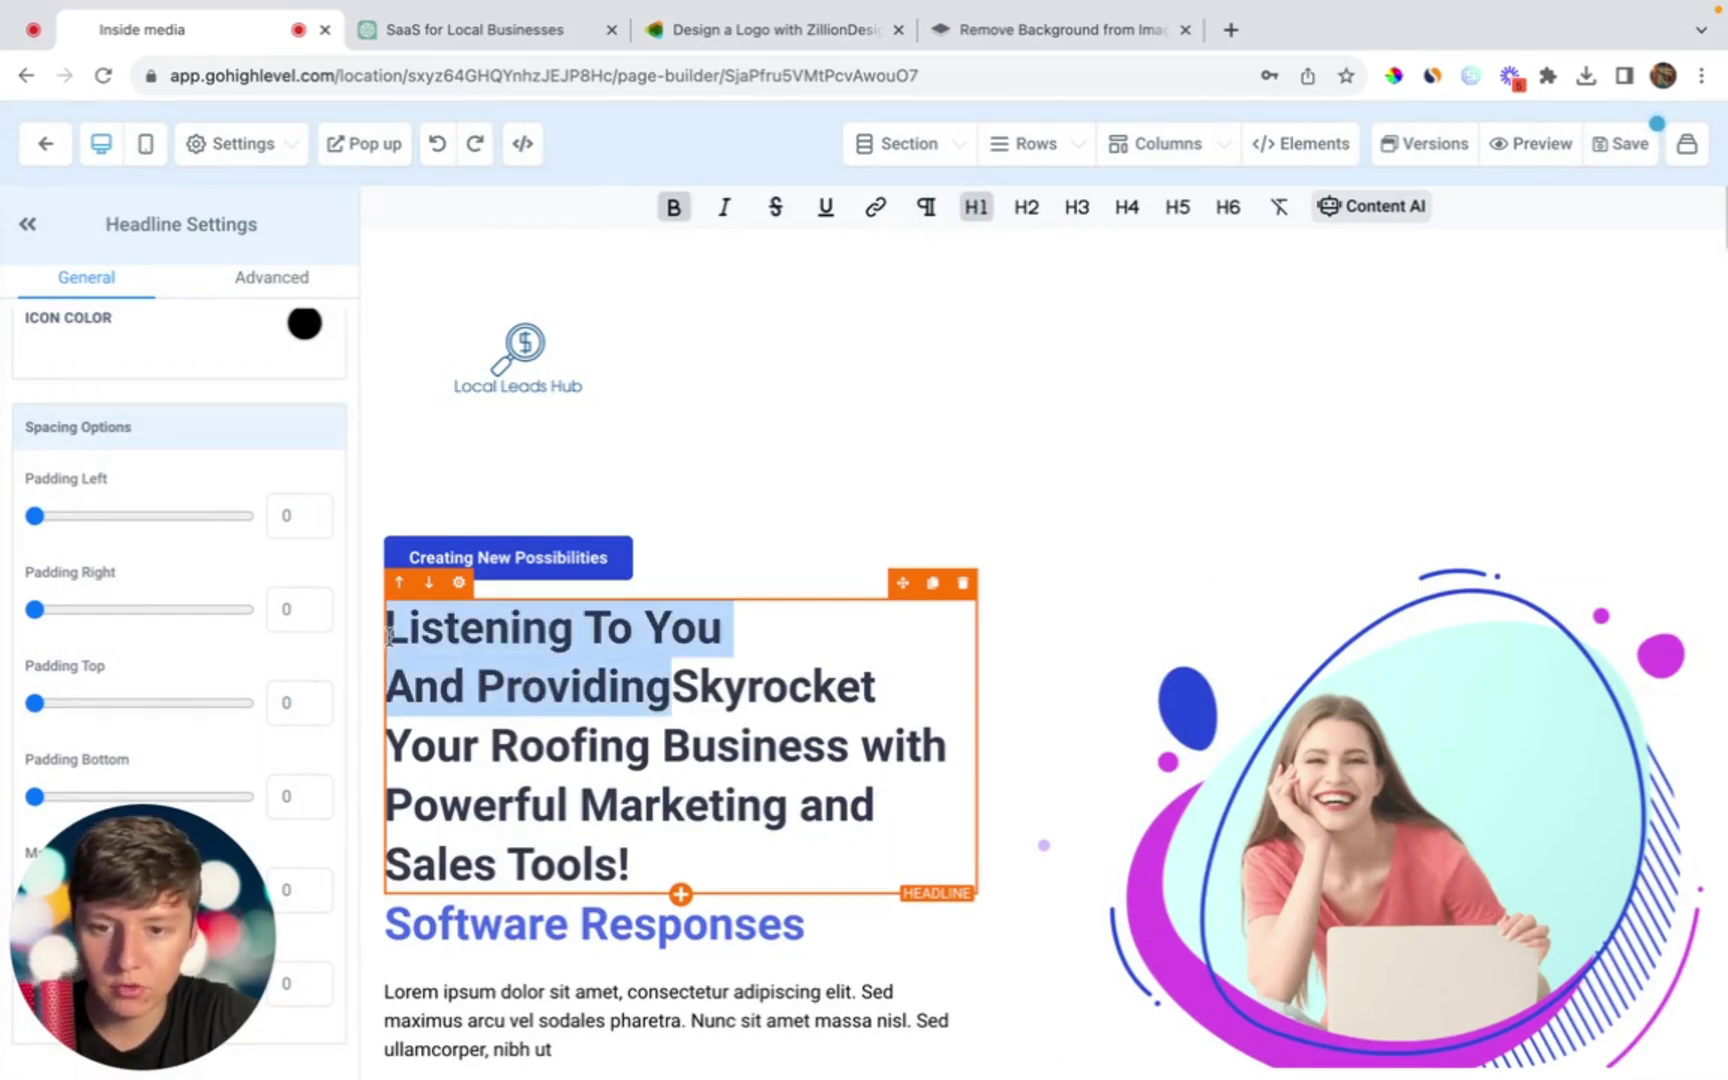
key("BackSpace")
left_click(997, 927)
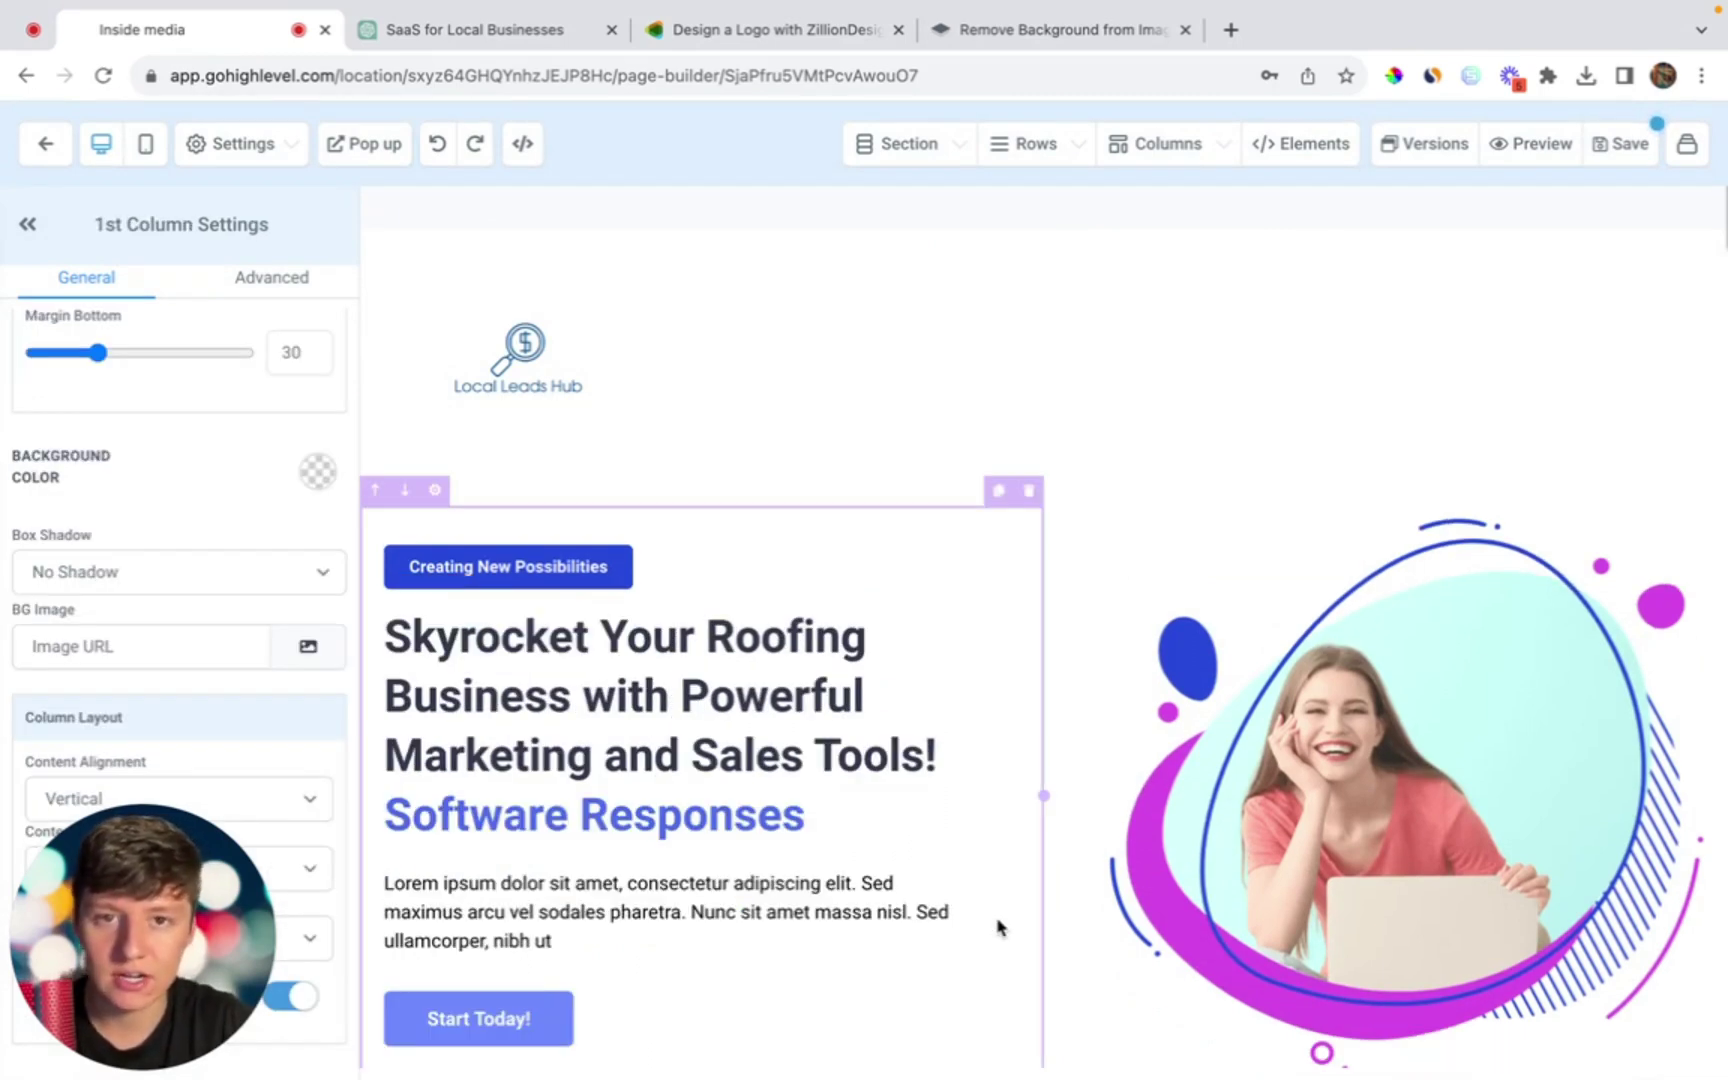
left_click(999, 922)
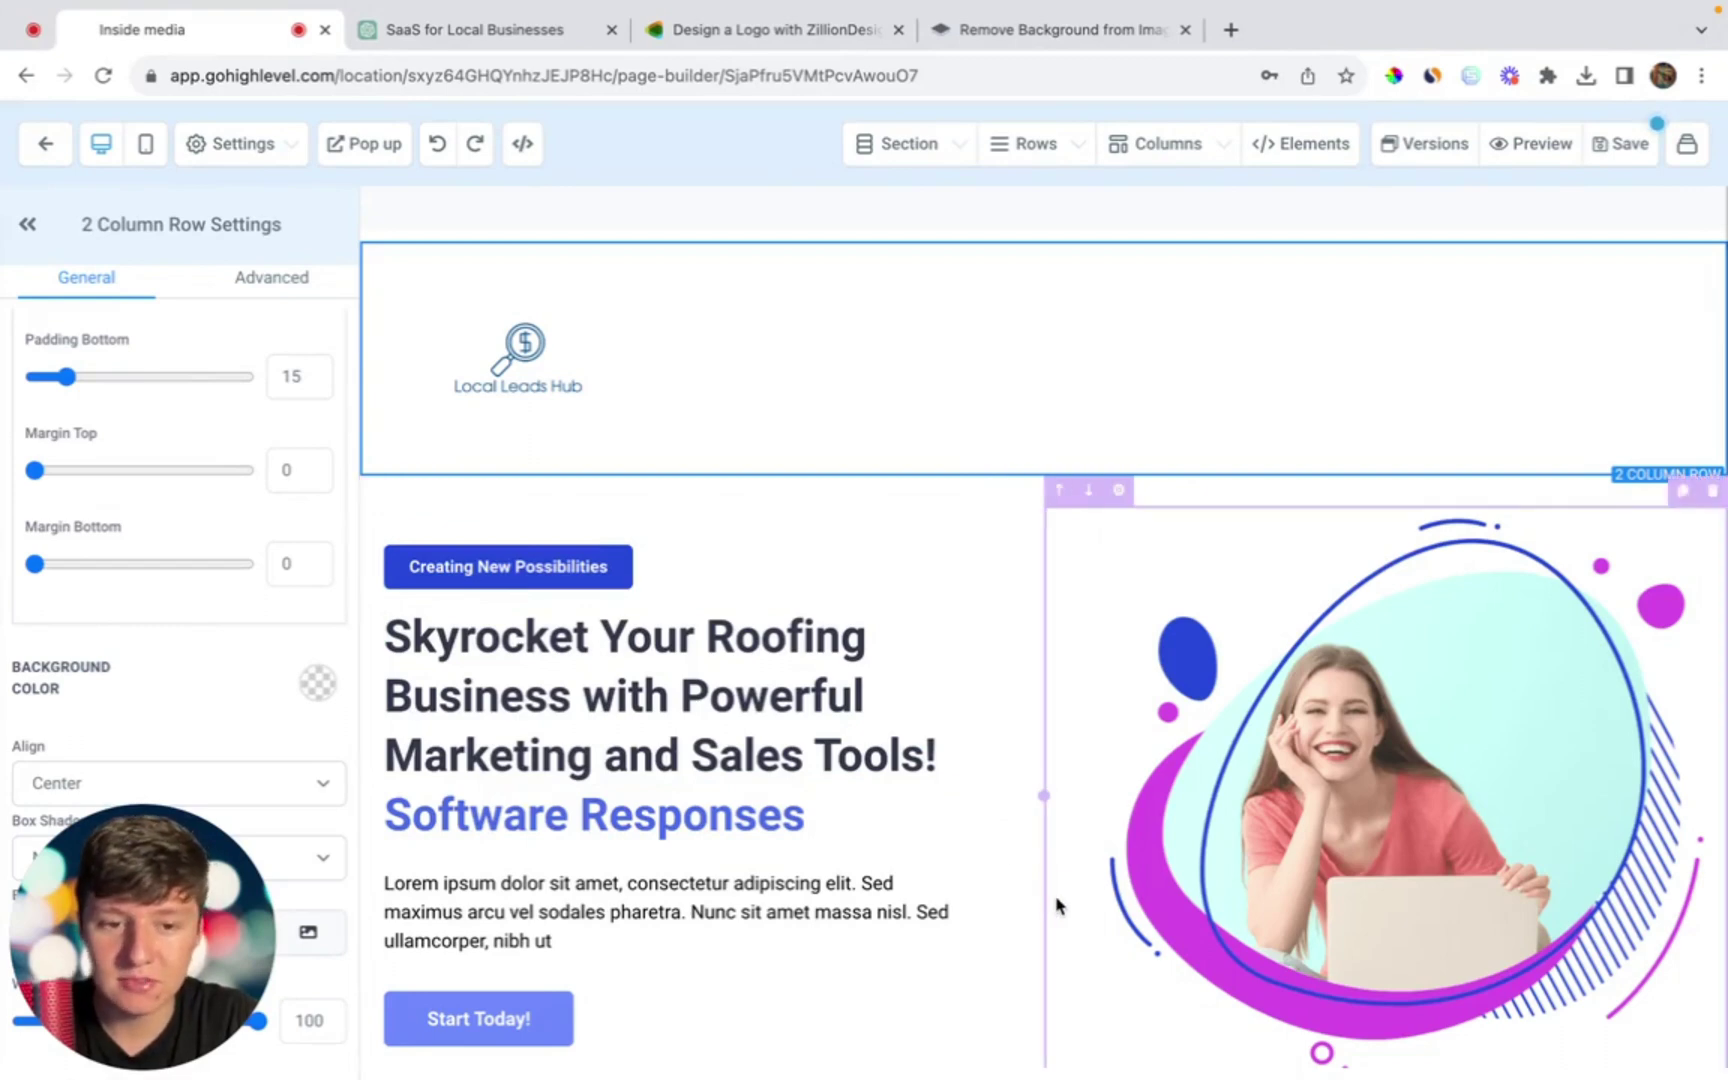
Step: Open AI image creation from the media library for the hero section's picture
scroll(1330, 790, "down", 3)
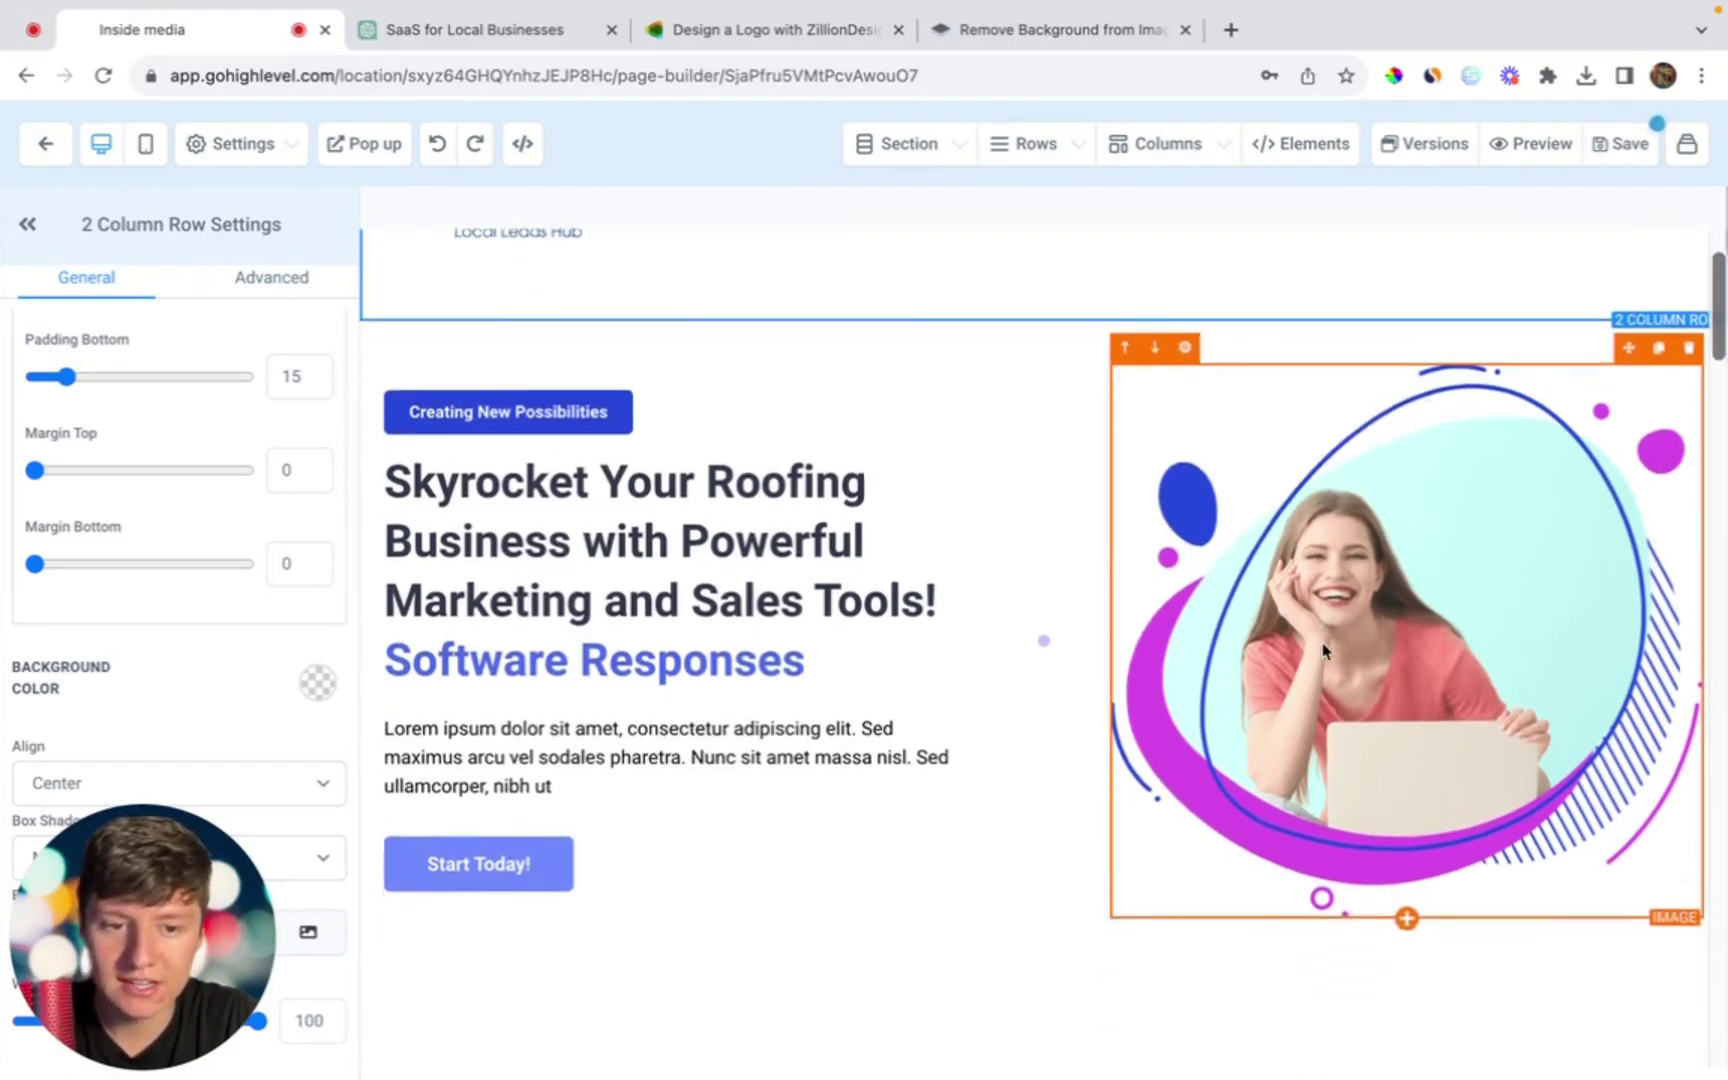
left_click(1323, 650)
scroll(181, 714, "down", 3)
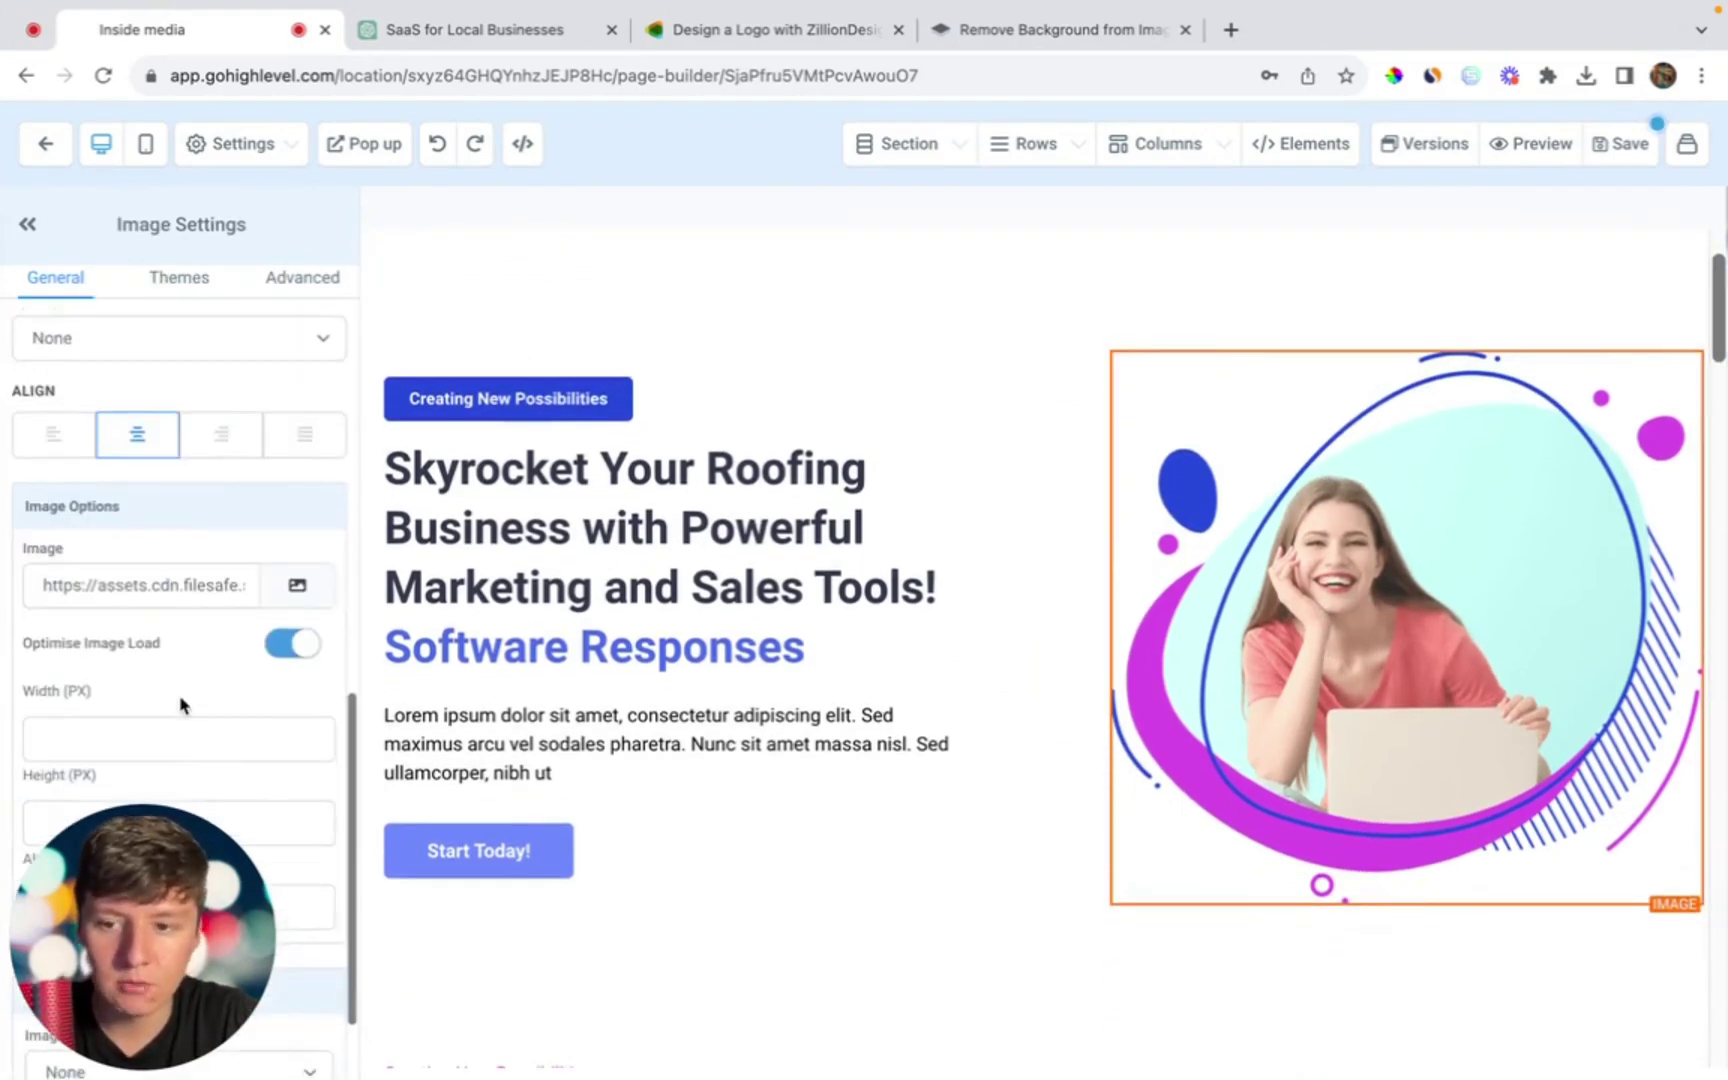
left_click(275, 595)
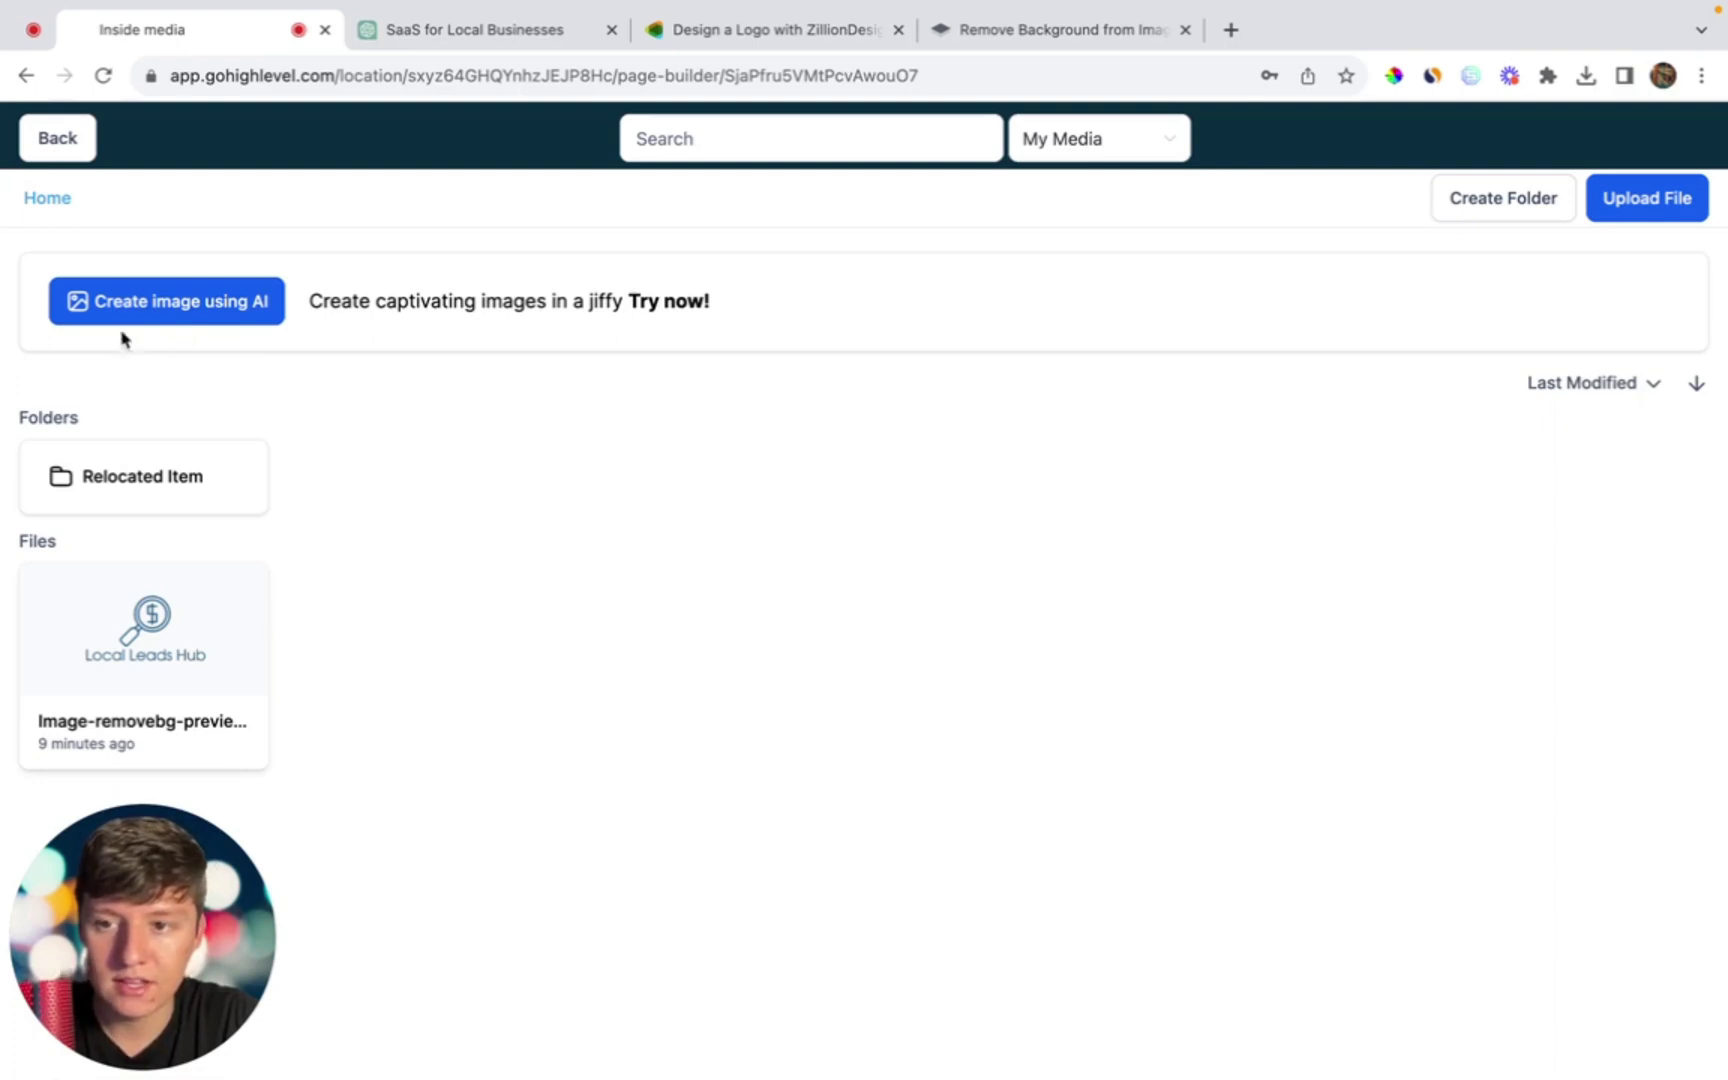
left_click(239, 324)
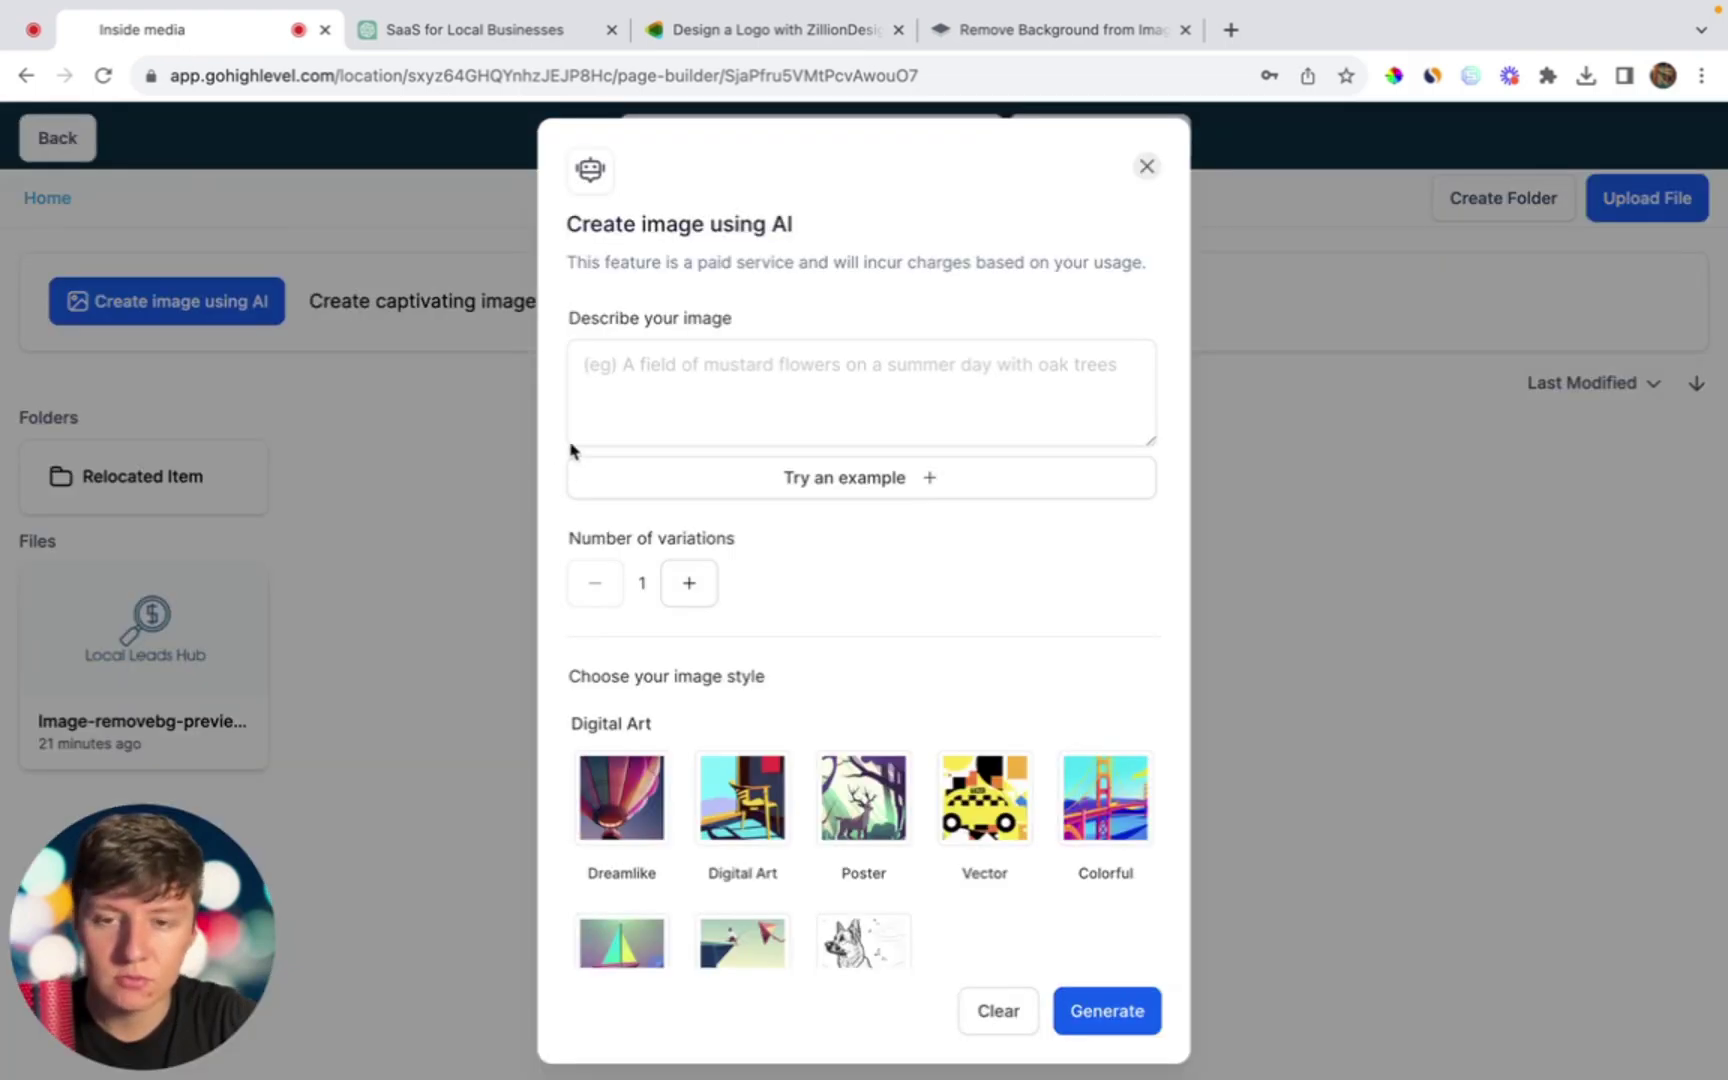
Step: Generate three Photo-style variations of "a roofing company" and save variation V1, the worker on the roof, to the media library
left_click(632, 382)
type("a roofin")
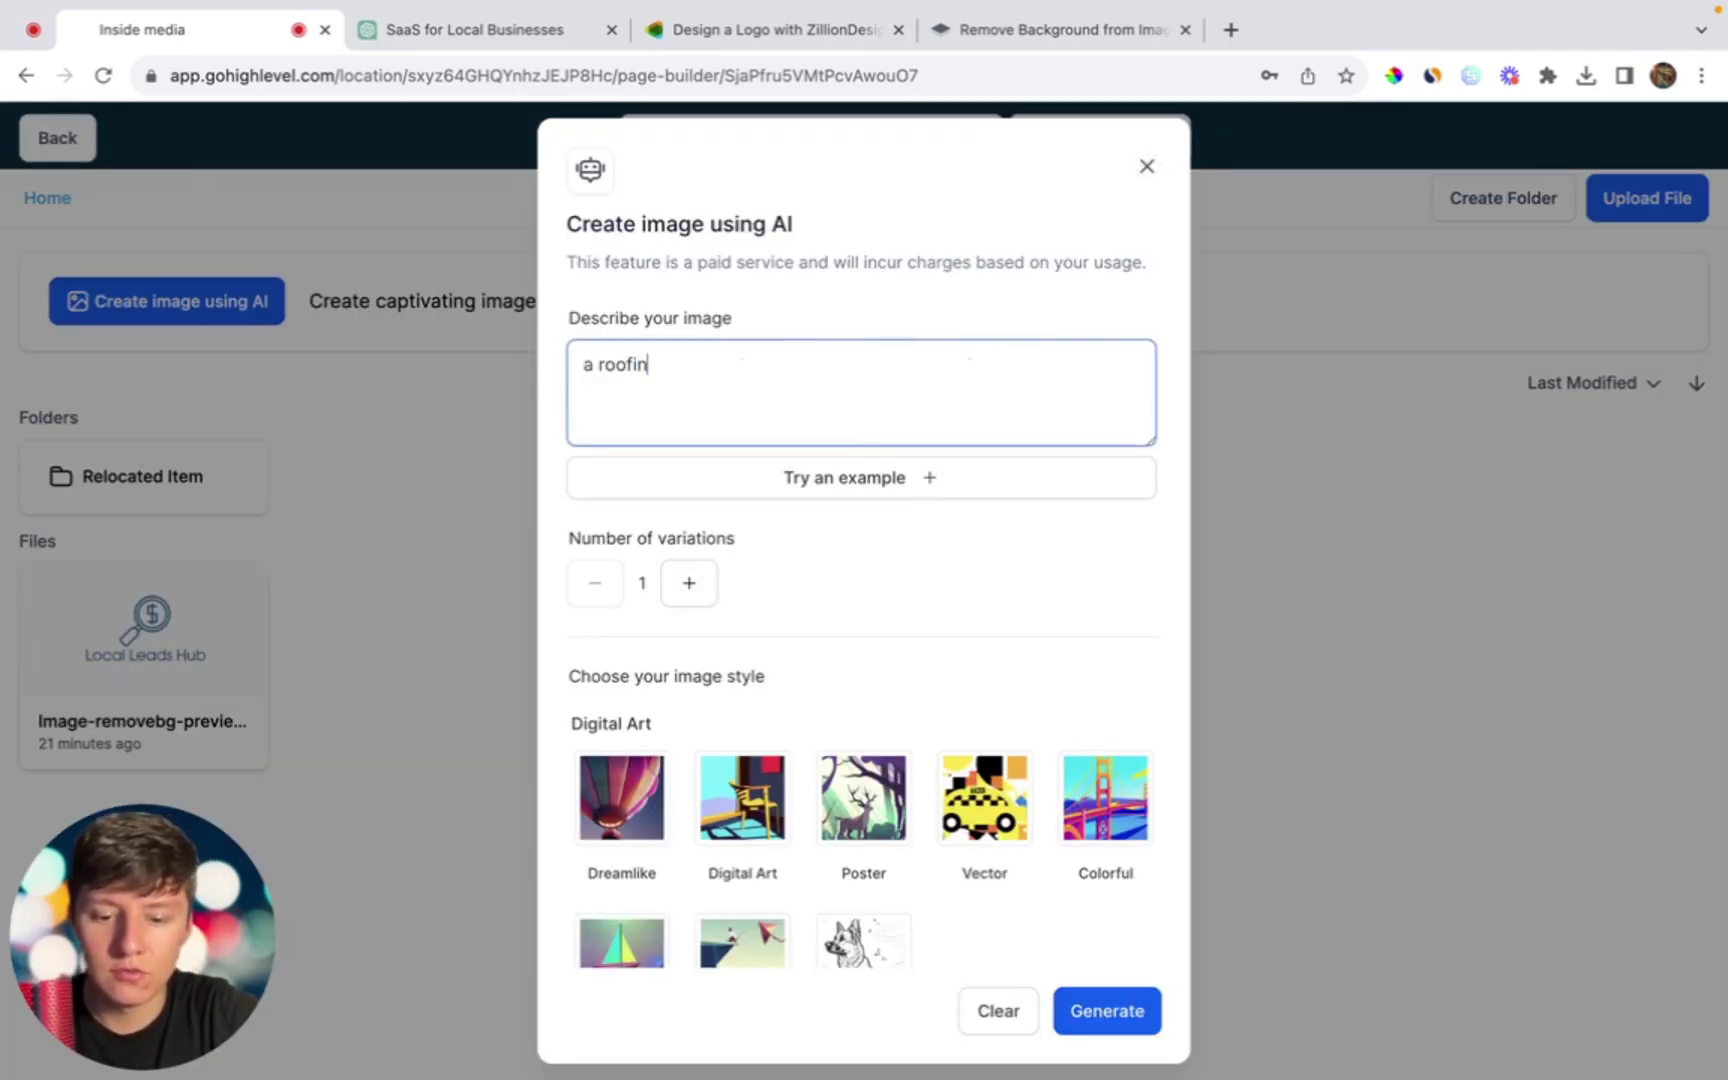
type("g company")
left_click(689, 597)
left_click(689, 597)
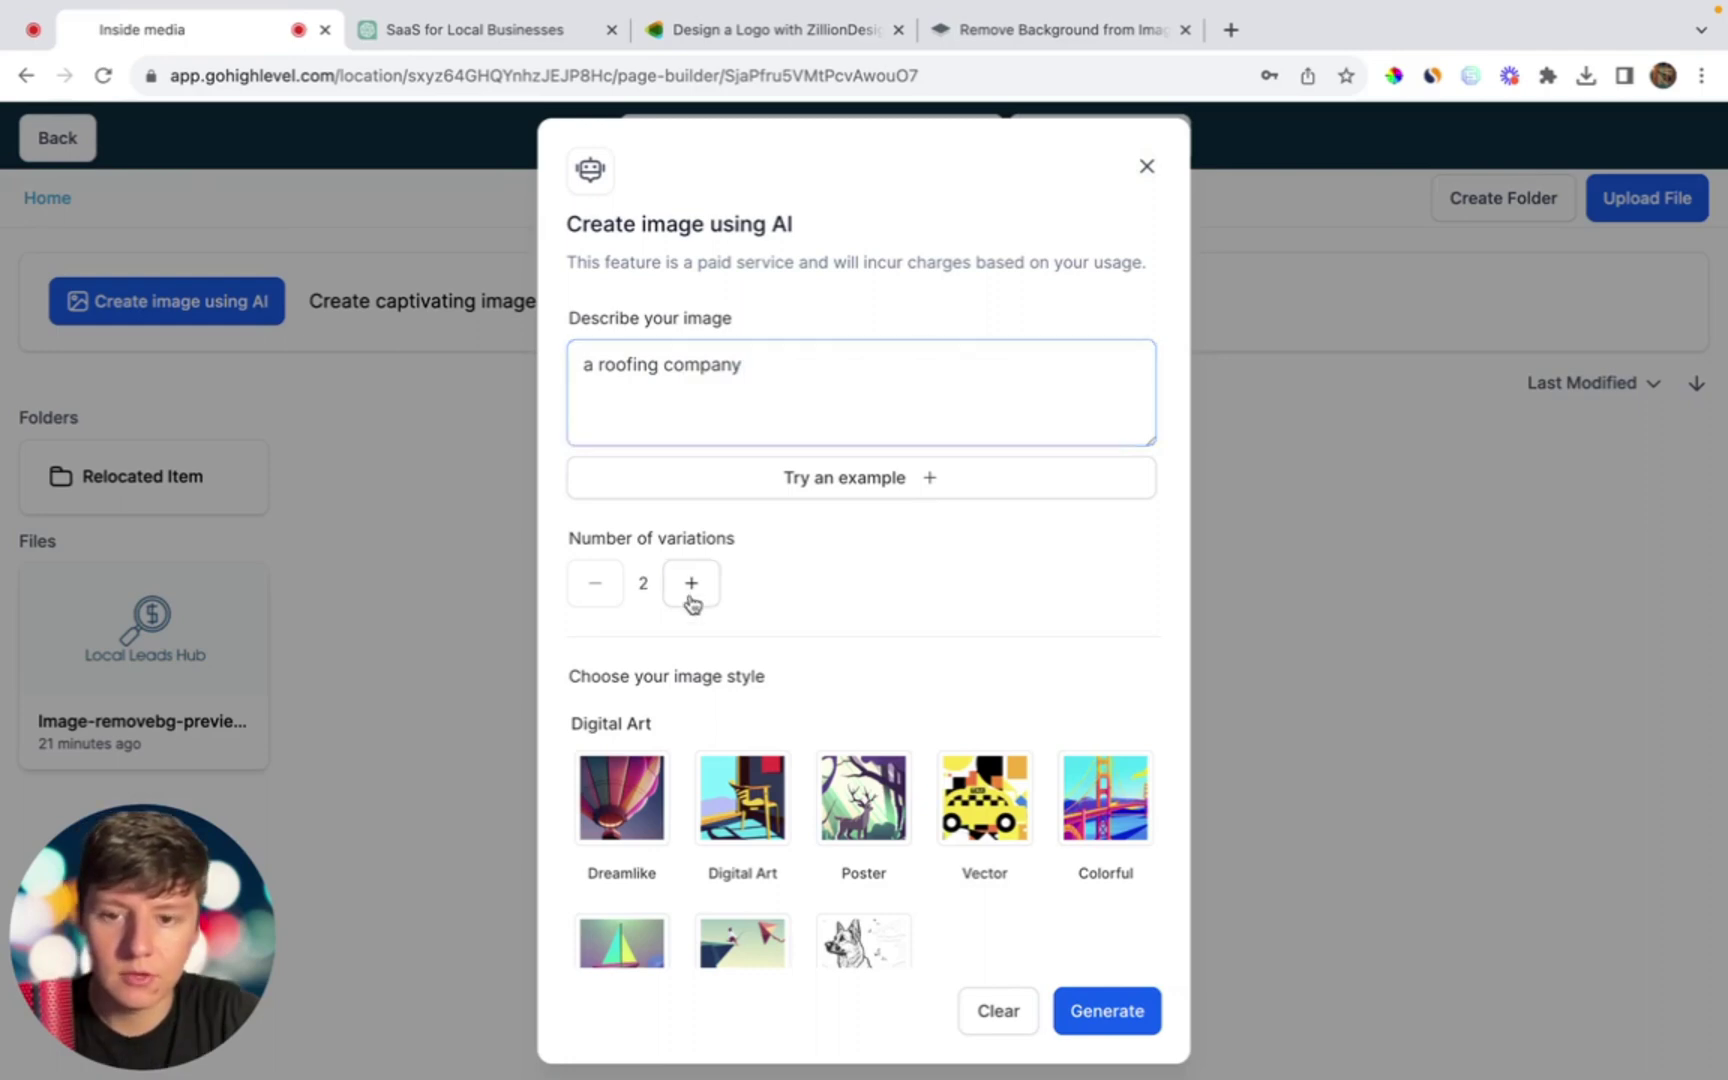
scroll(694, 629, "down", 3)
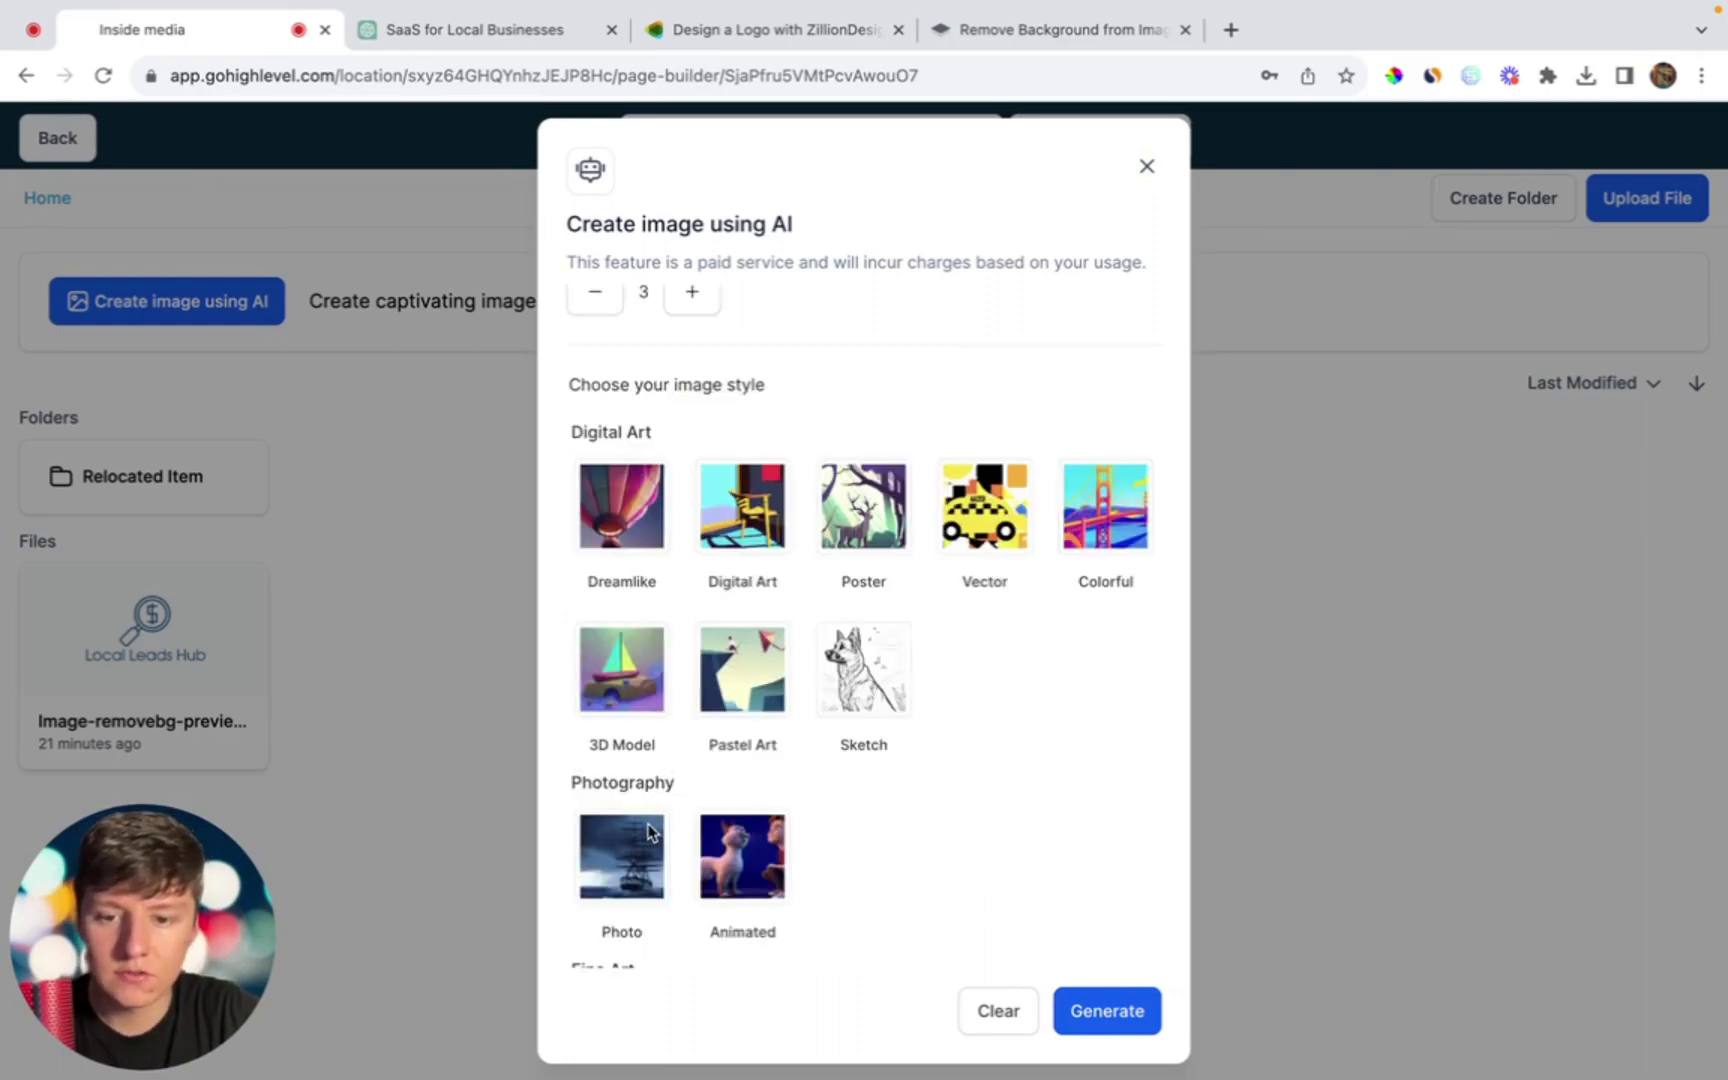
left_click(650, 835)
left_click(1108, 1011)
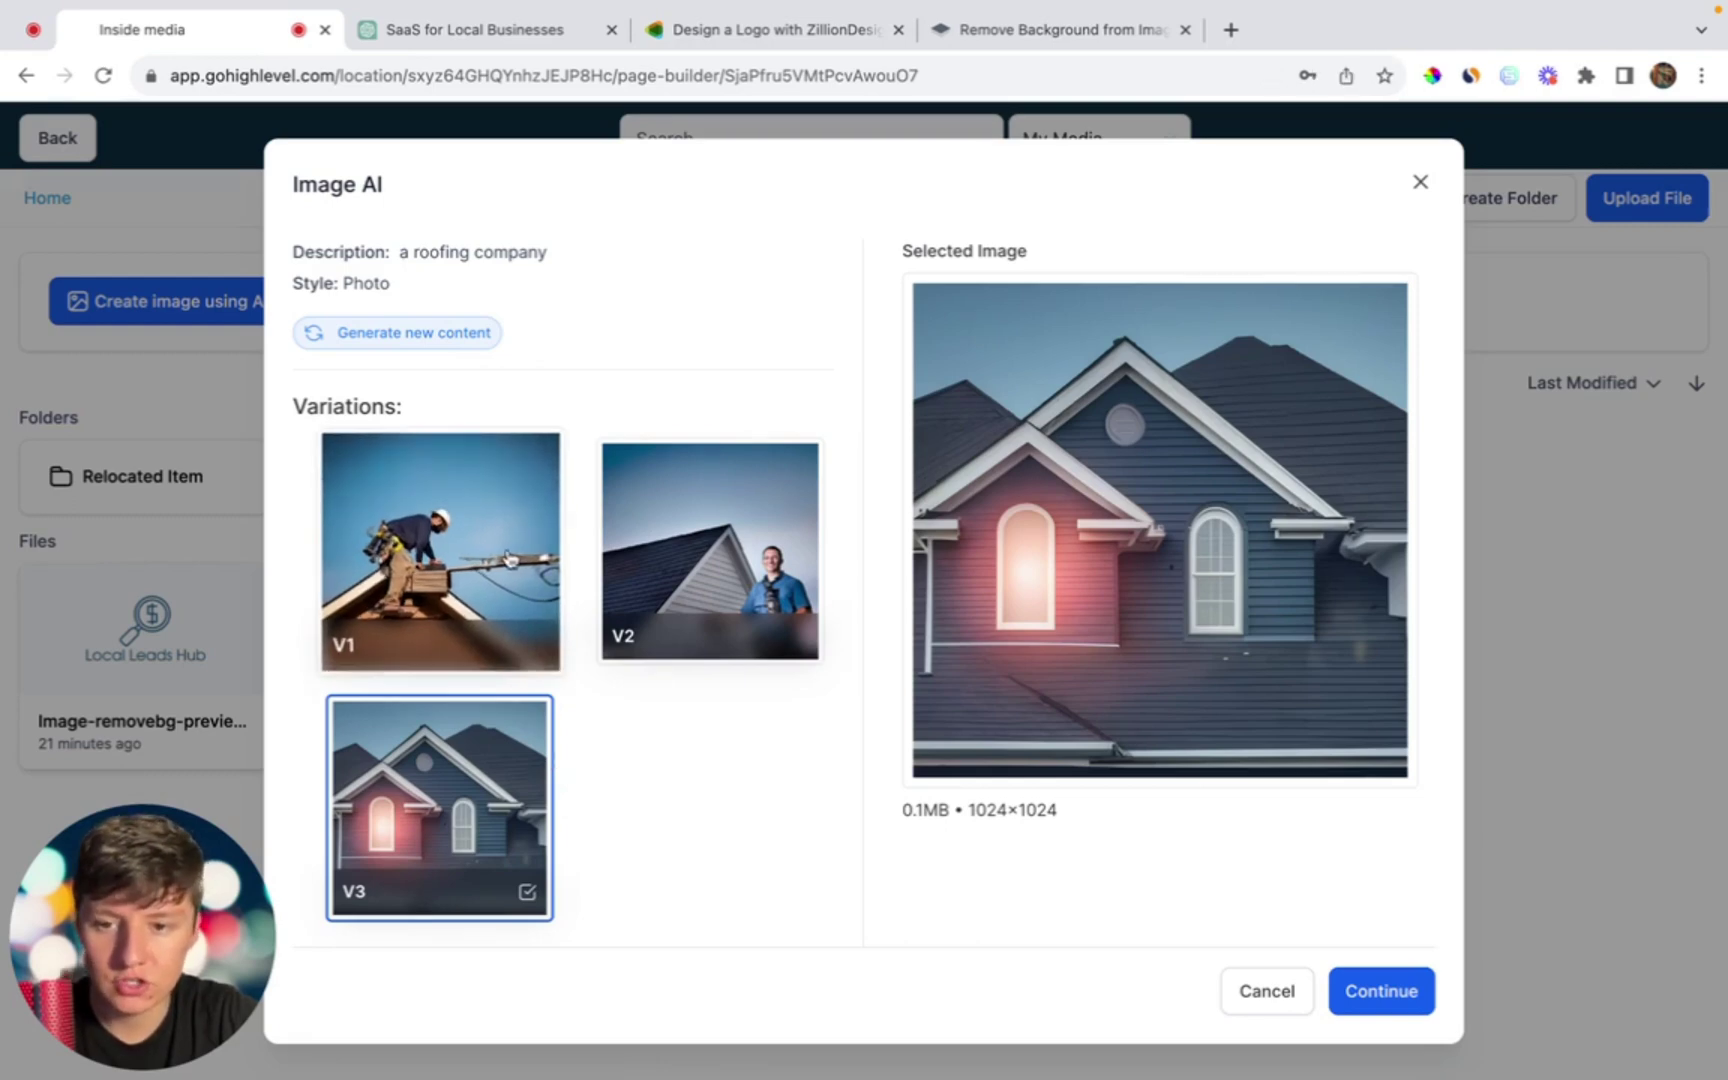
left_click(510, 560)
left_click(1379, 993)
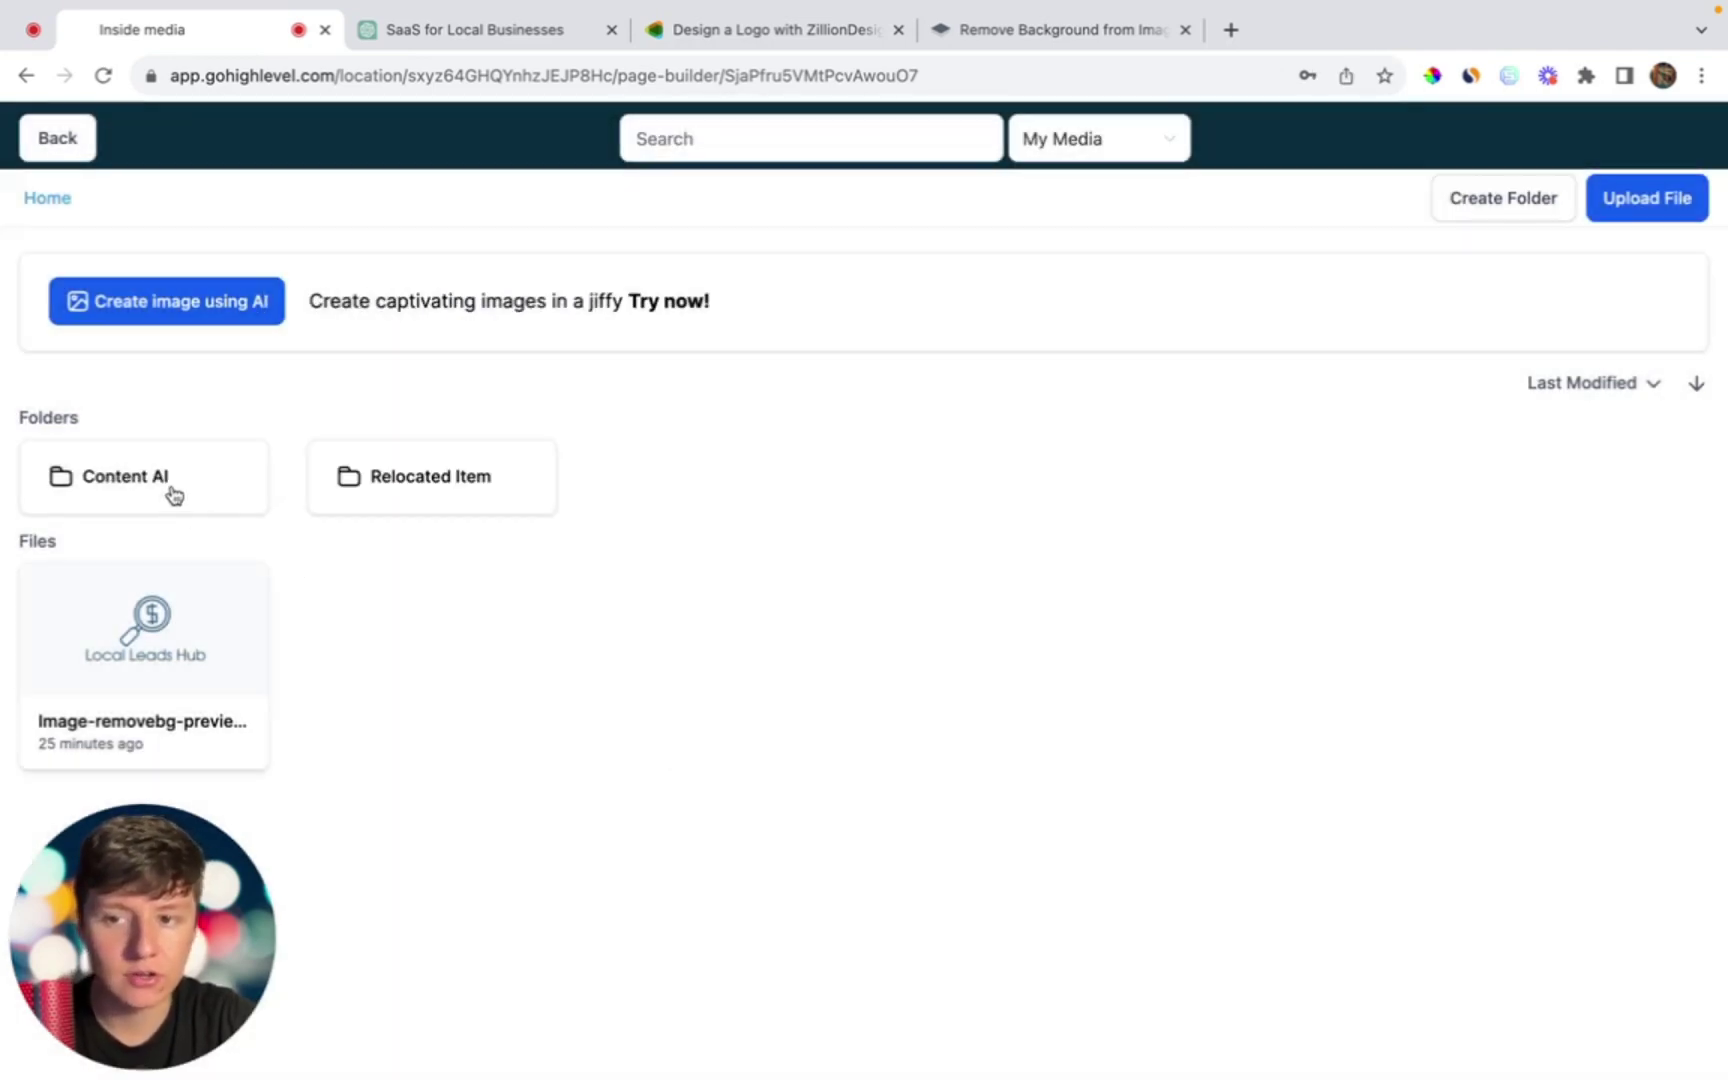
Step: Replace the hero section's picture with the newly generated roof worker image from the Content AI folder
left_click(174, 494)
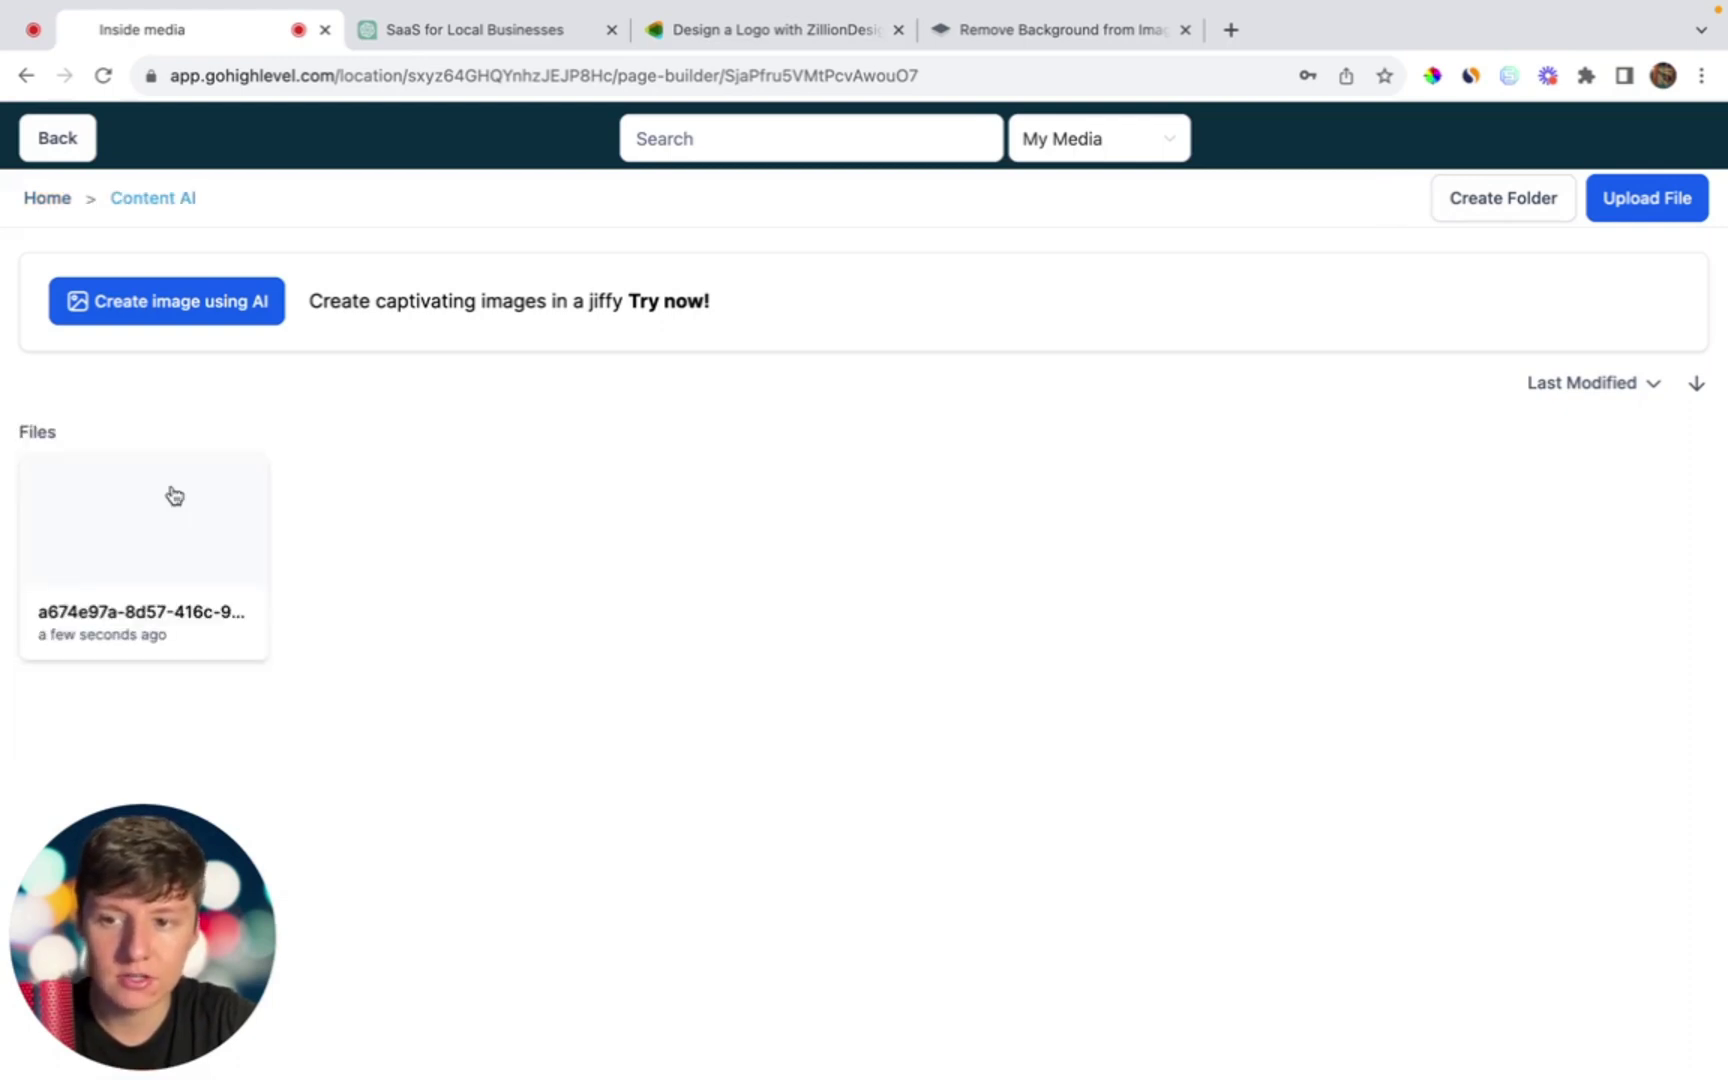
left_click(193, 543)
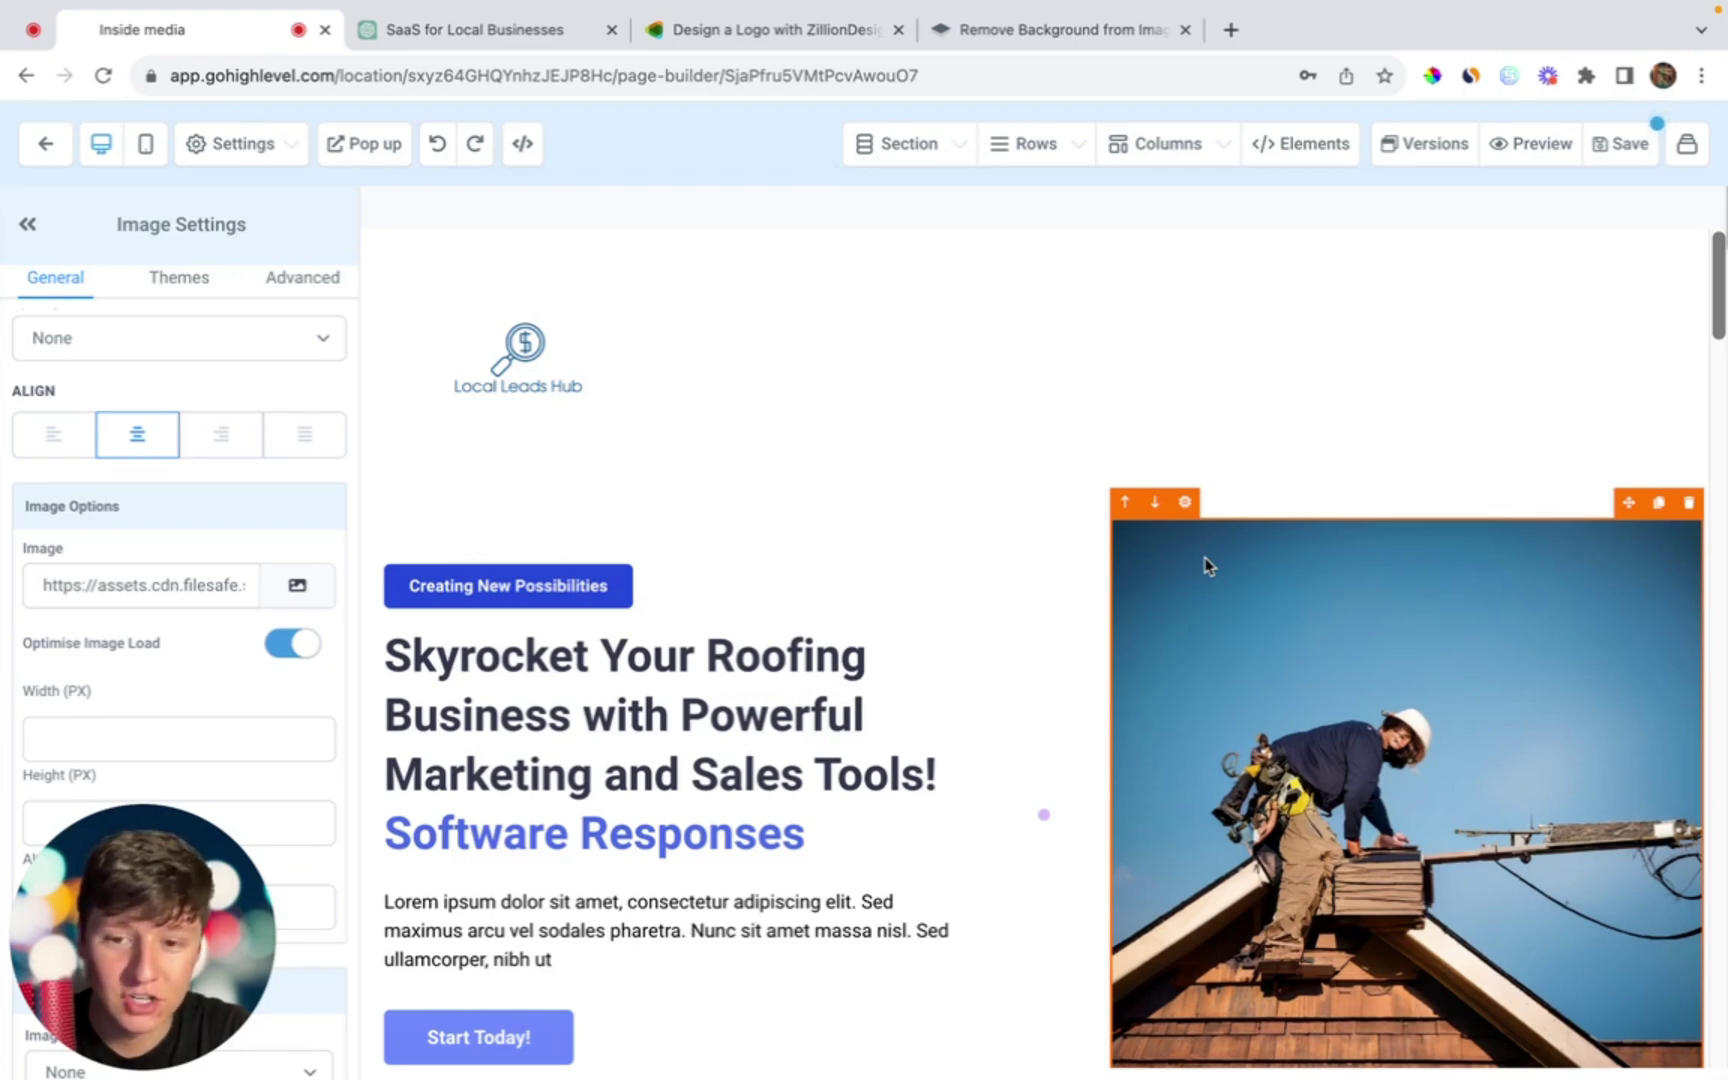
scroll(1030, 604, "down", 7)
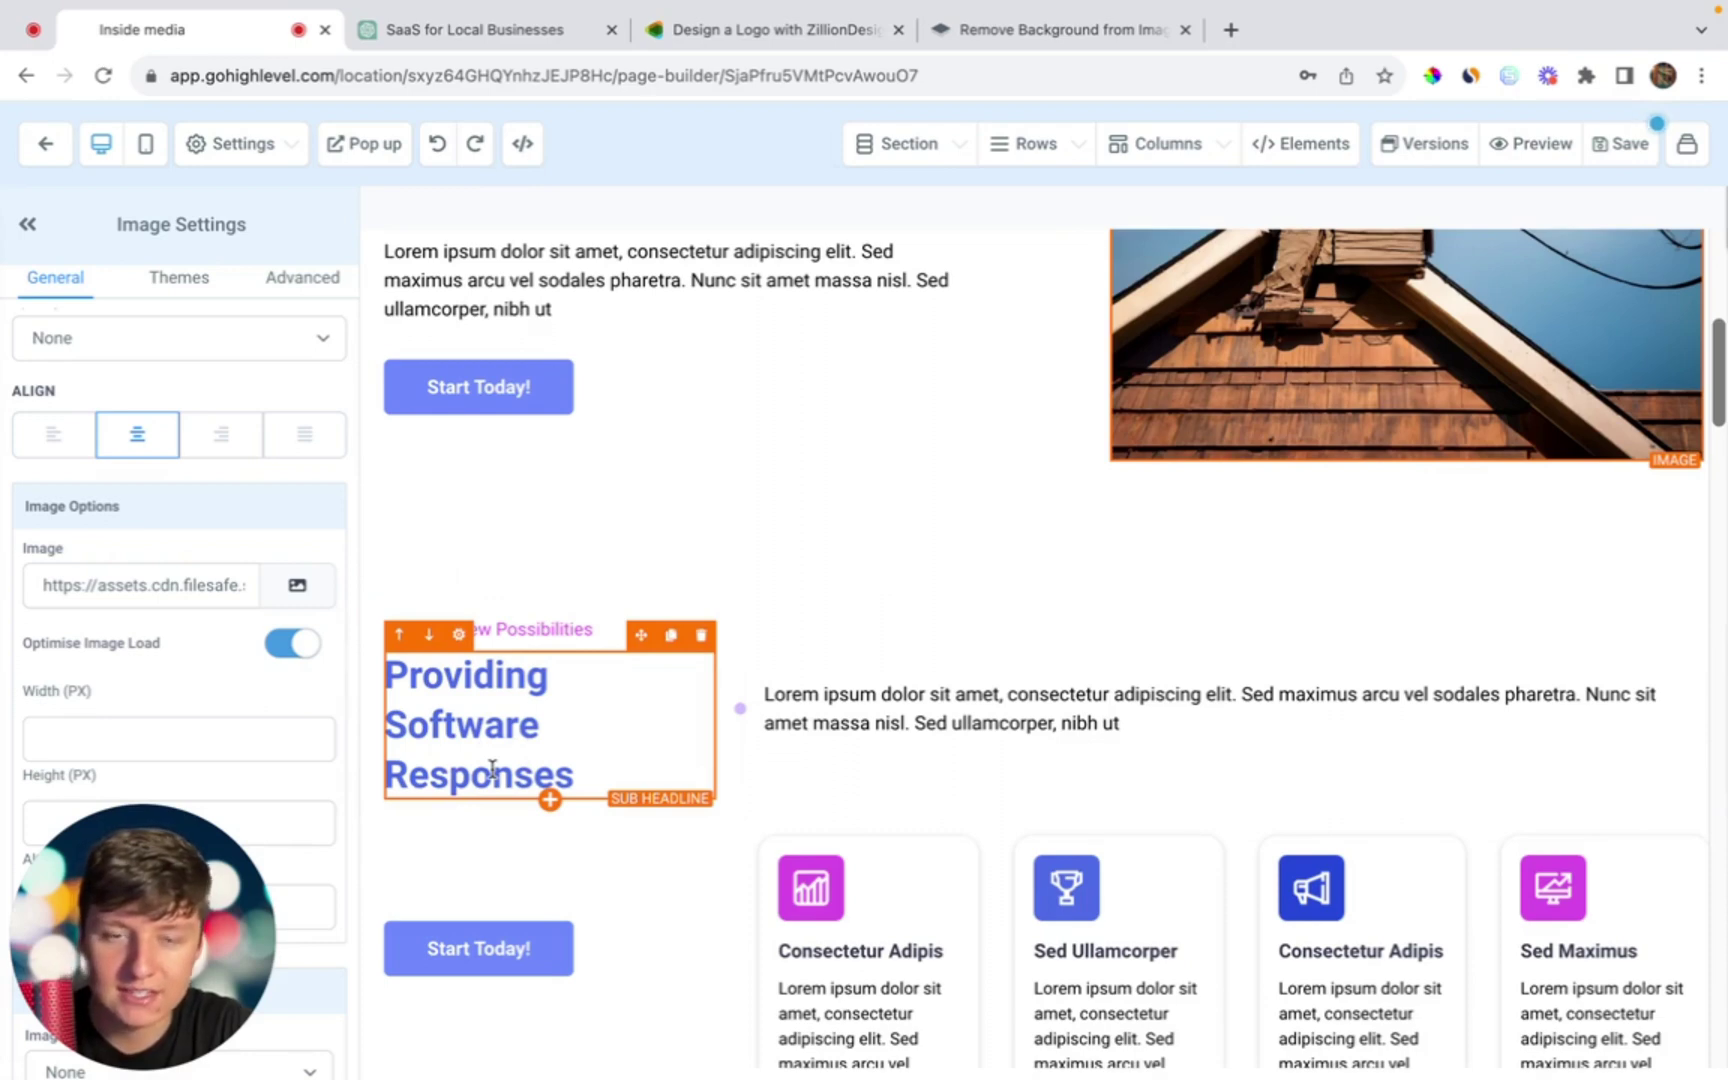
scroll(492, 770, "down", 9)
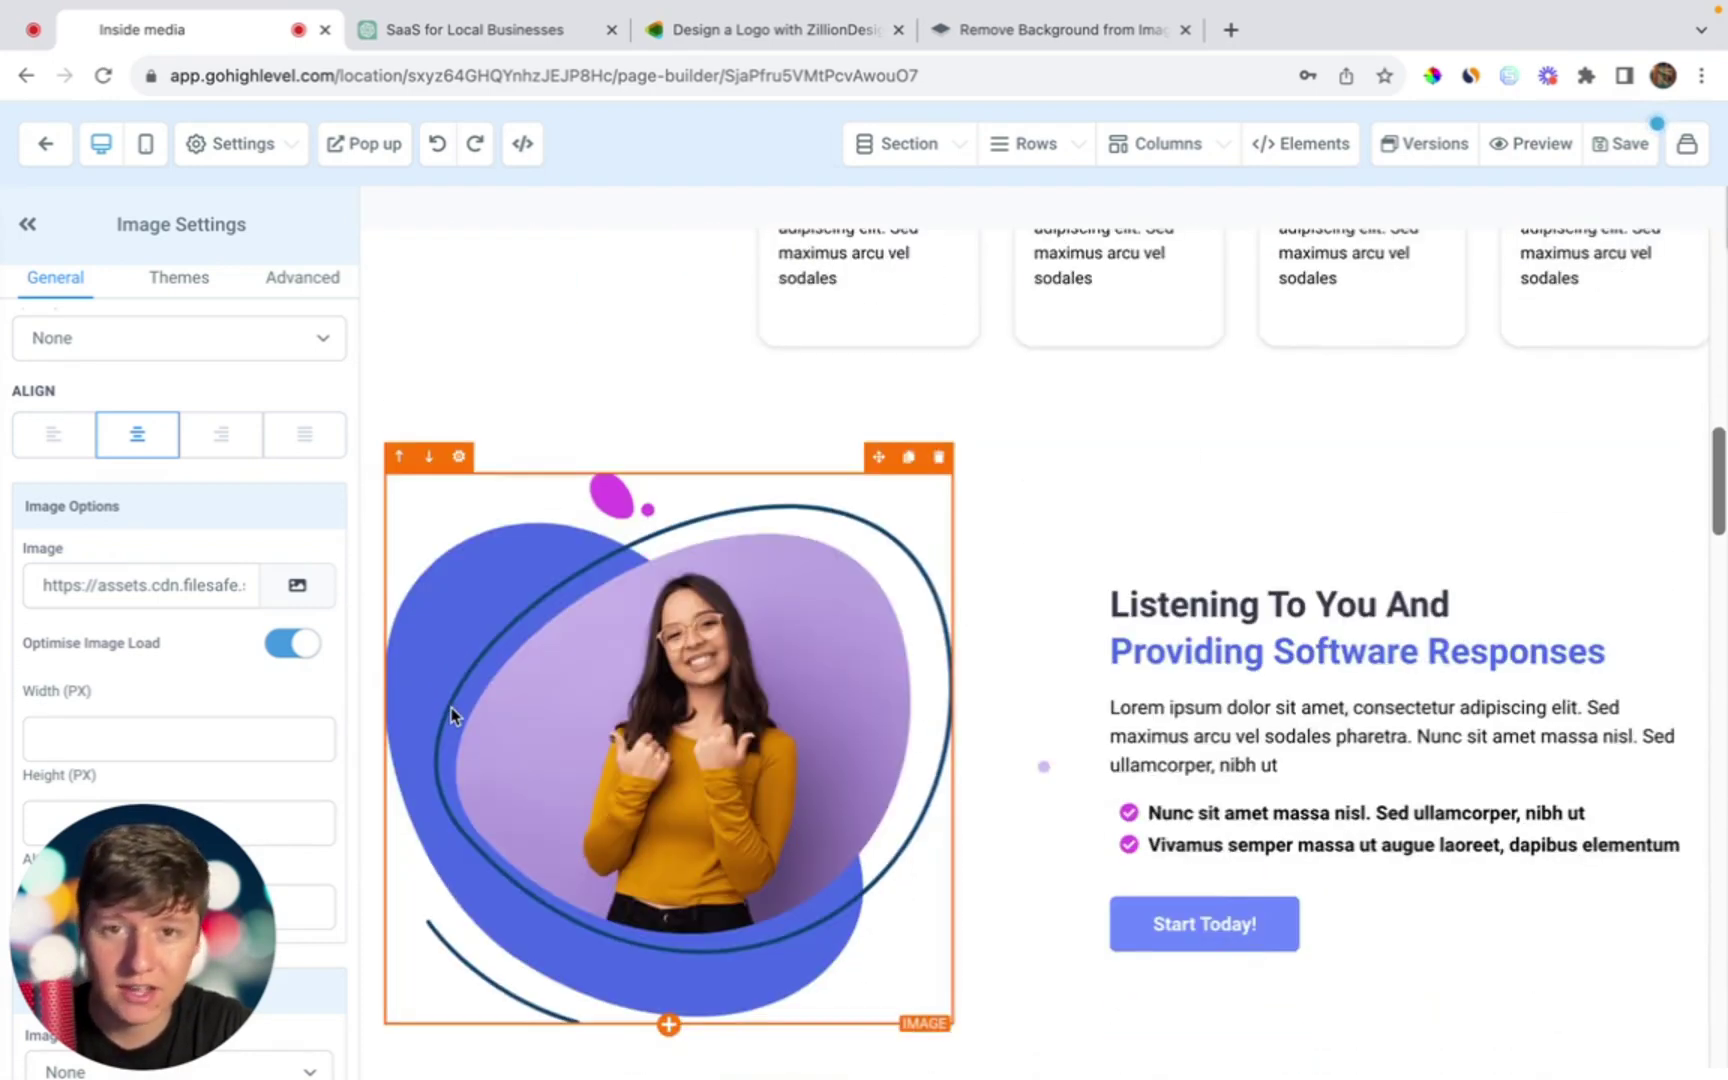
Step: Switch to ChatGPT and ask "what are the best outreach method to use" in the SaaS for Local Businesses chat
key("ctrl+Tab")
scroll(1351, 706, "up", 3)
scroll(1351, 706, "up", 1)
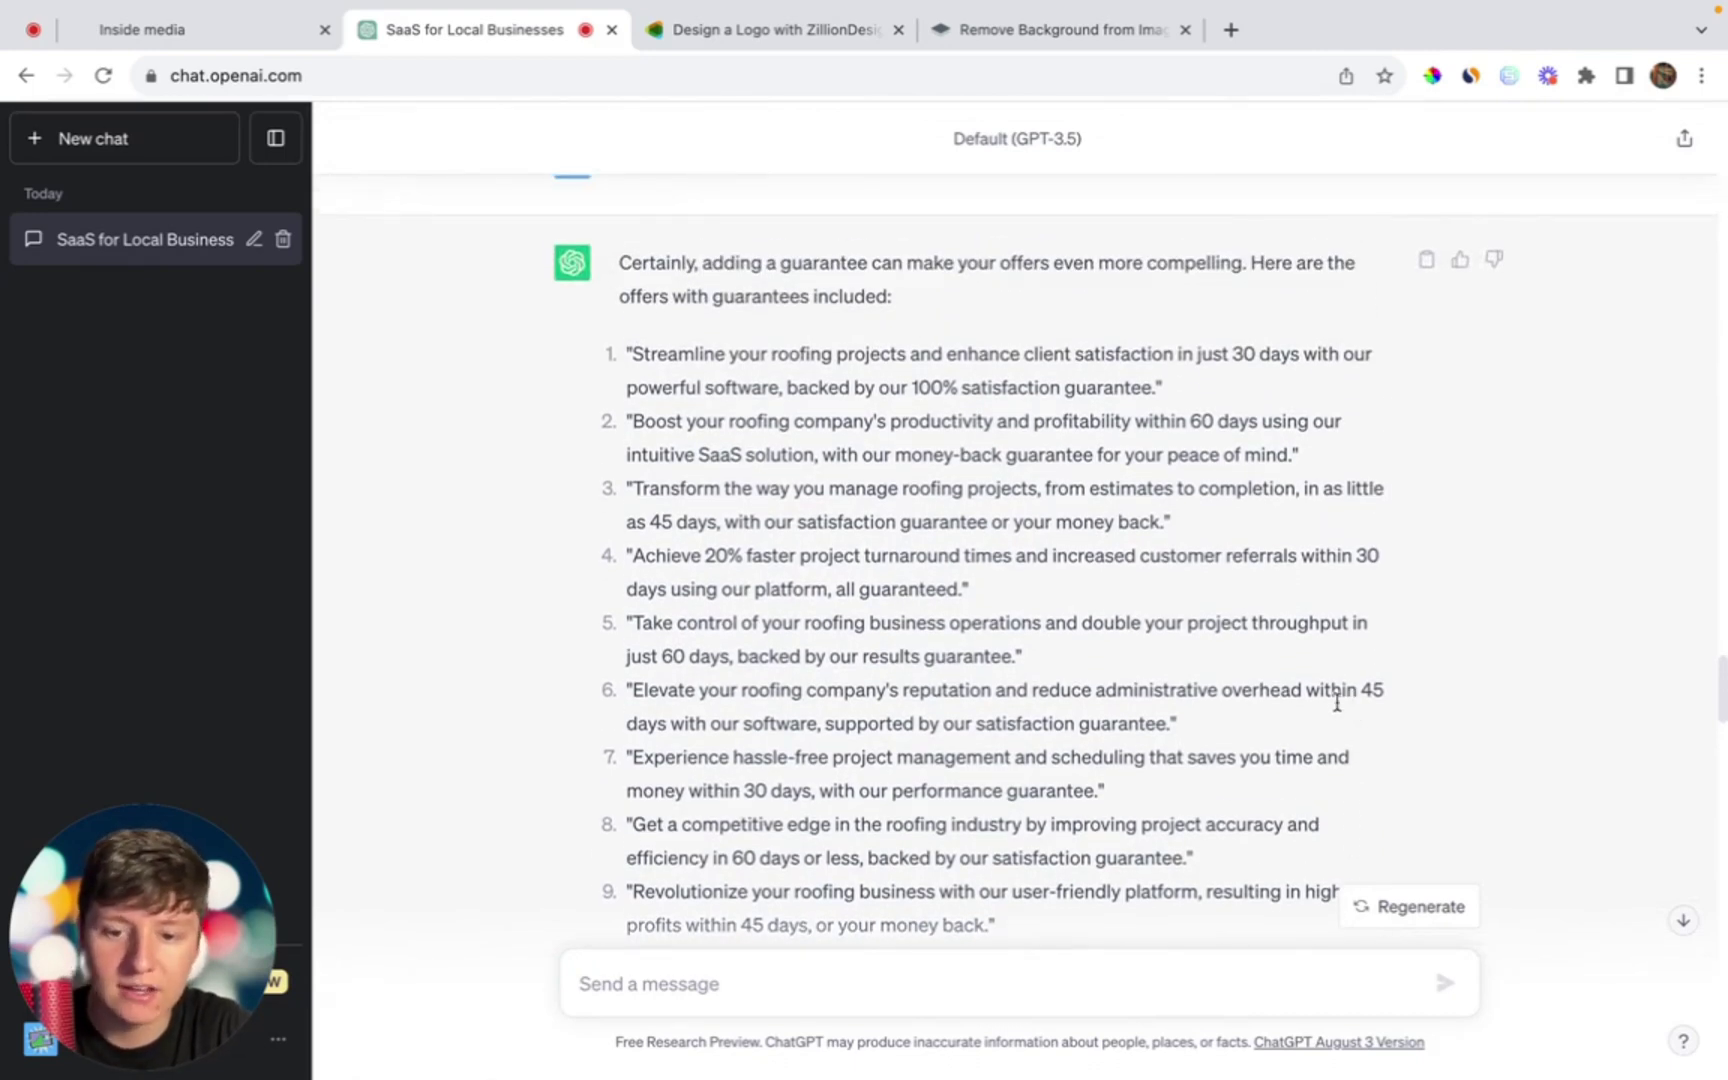
left_click(780, 970)
type("what are the b")
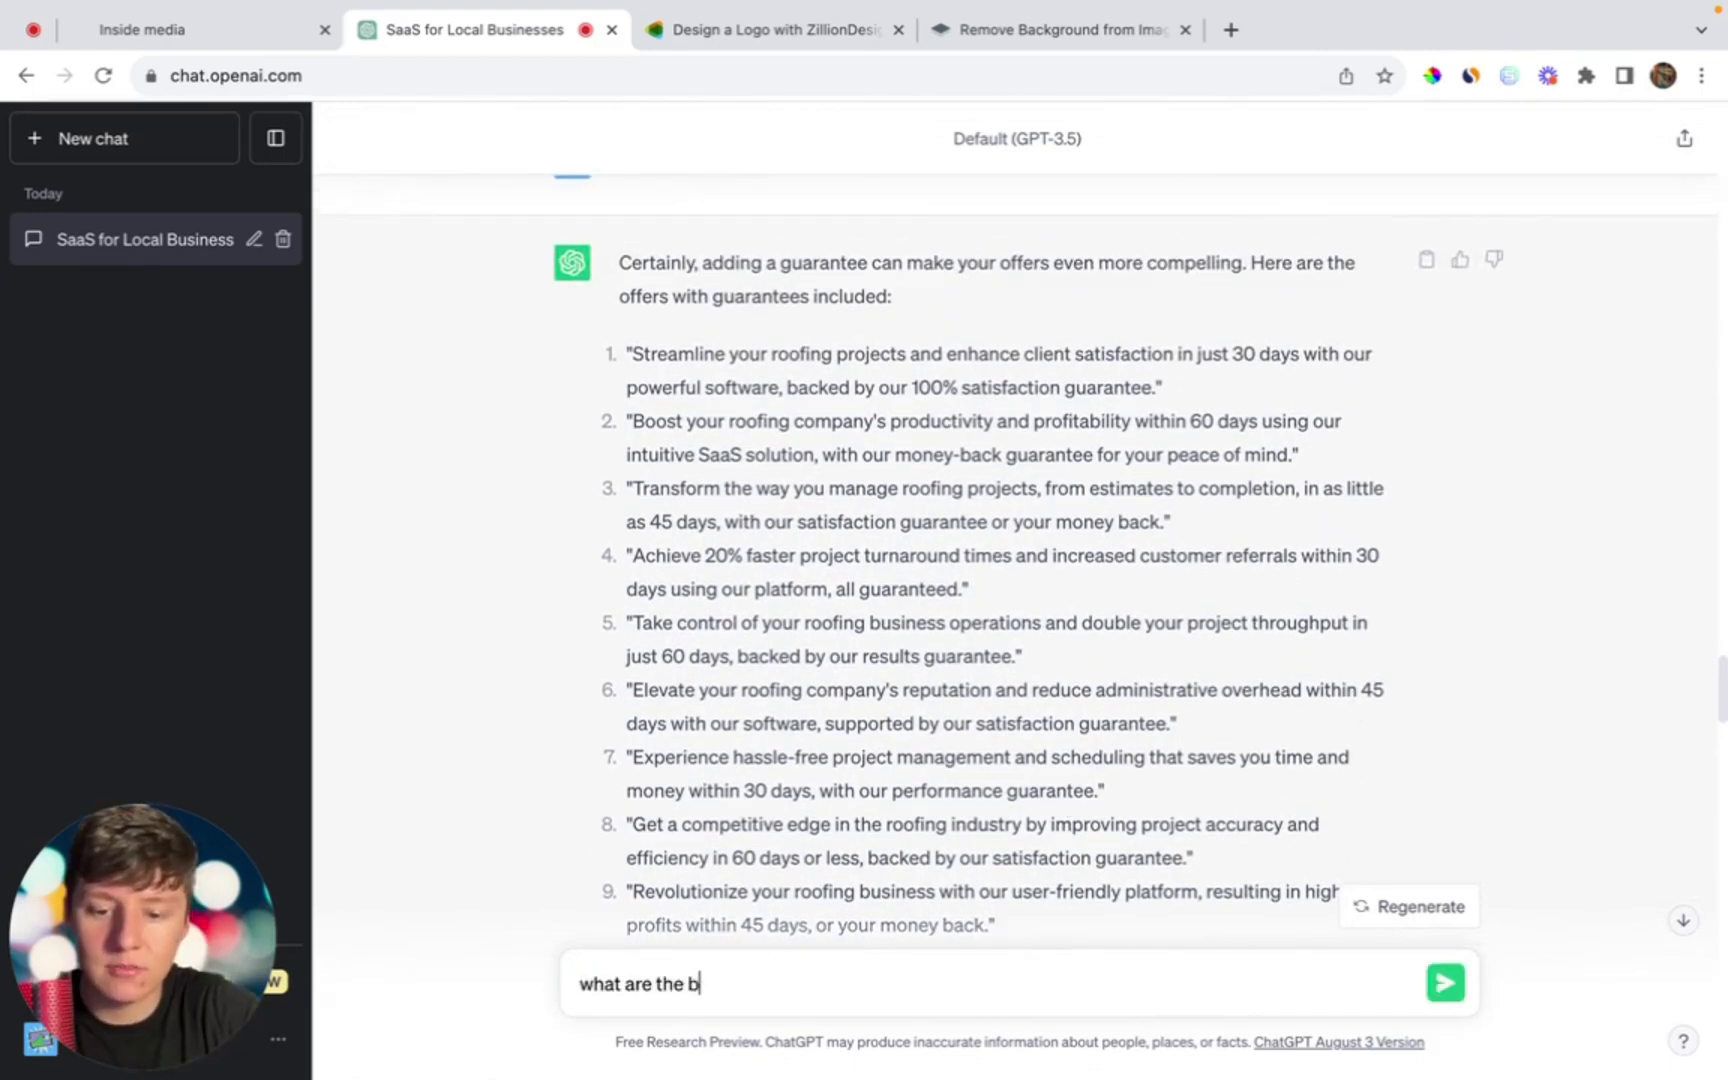
type("est outreach method to use")
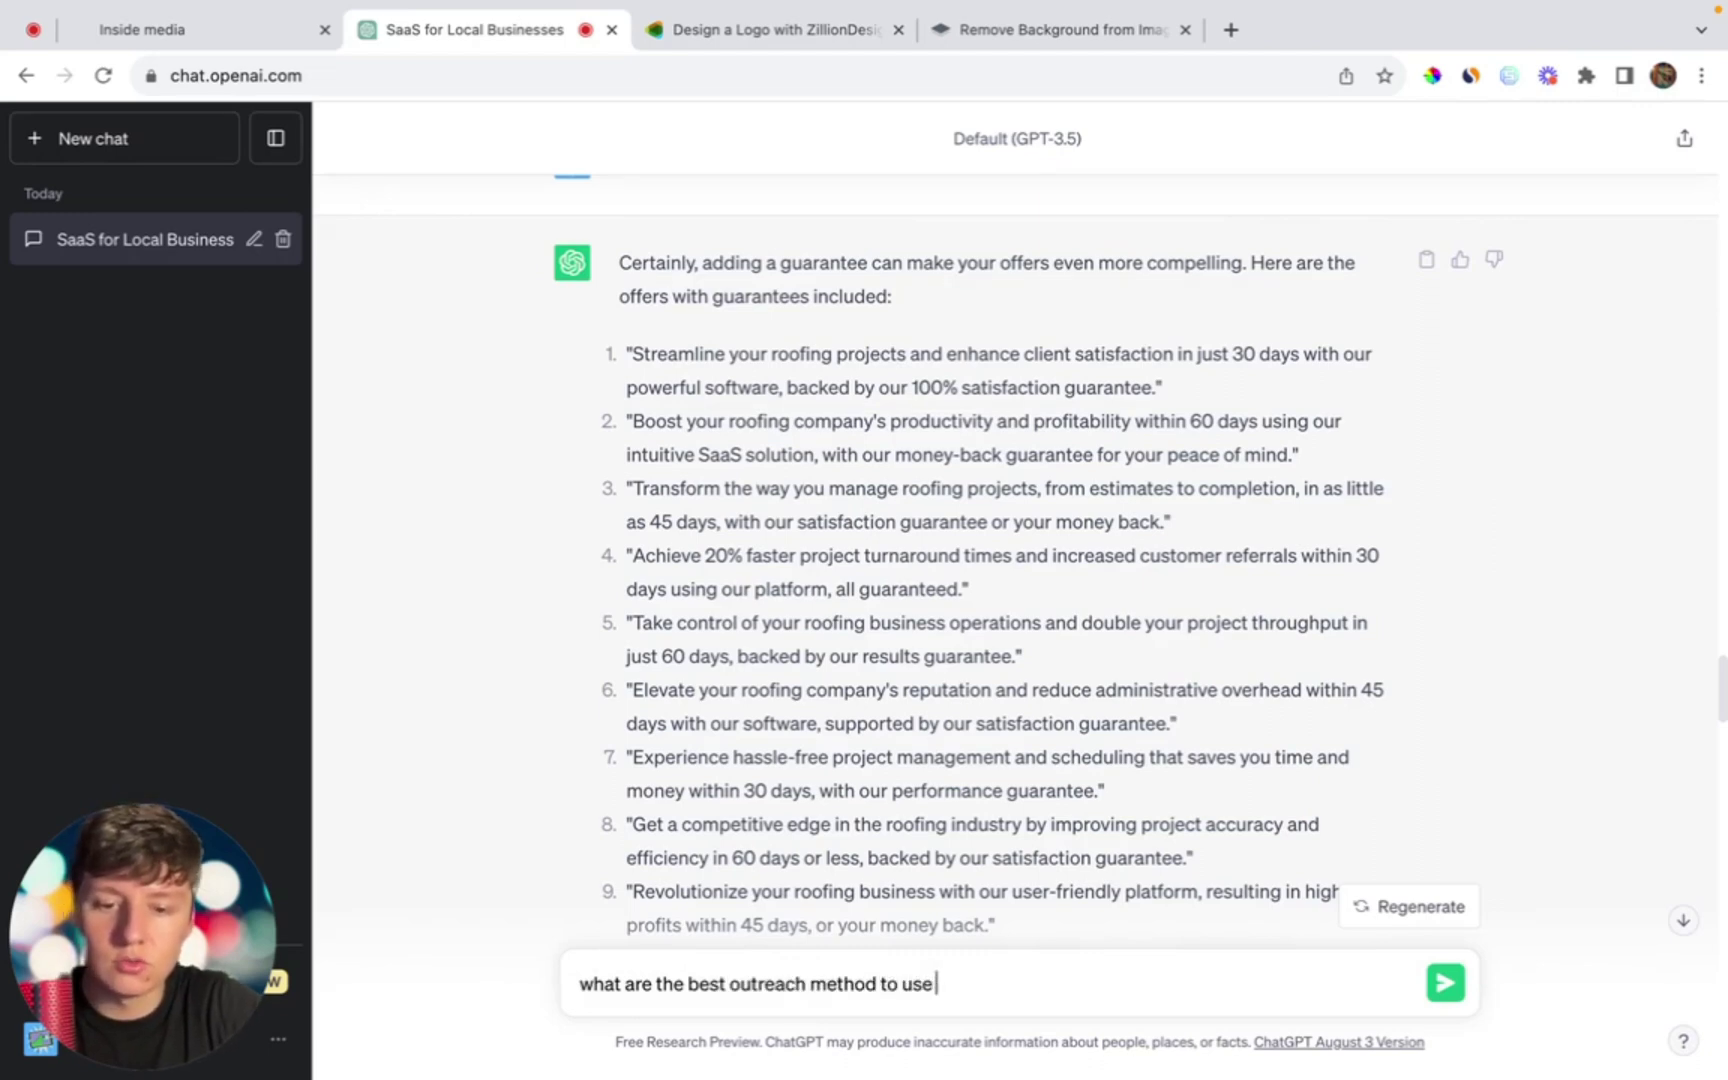
key("Return")
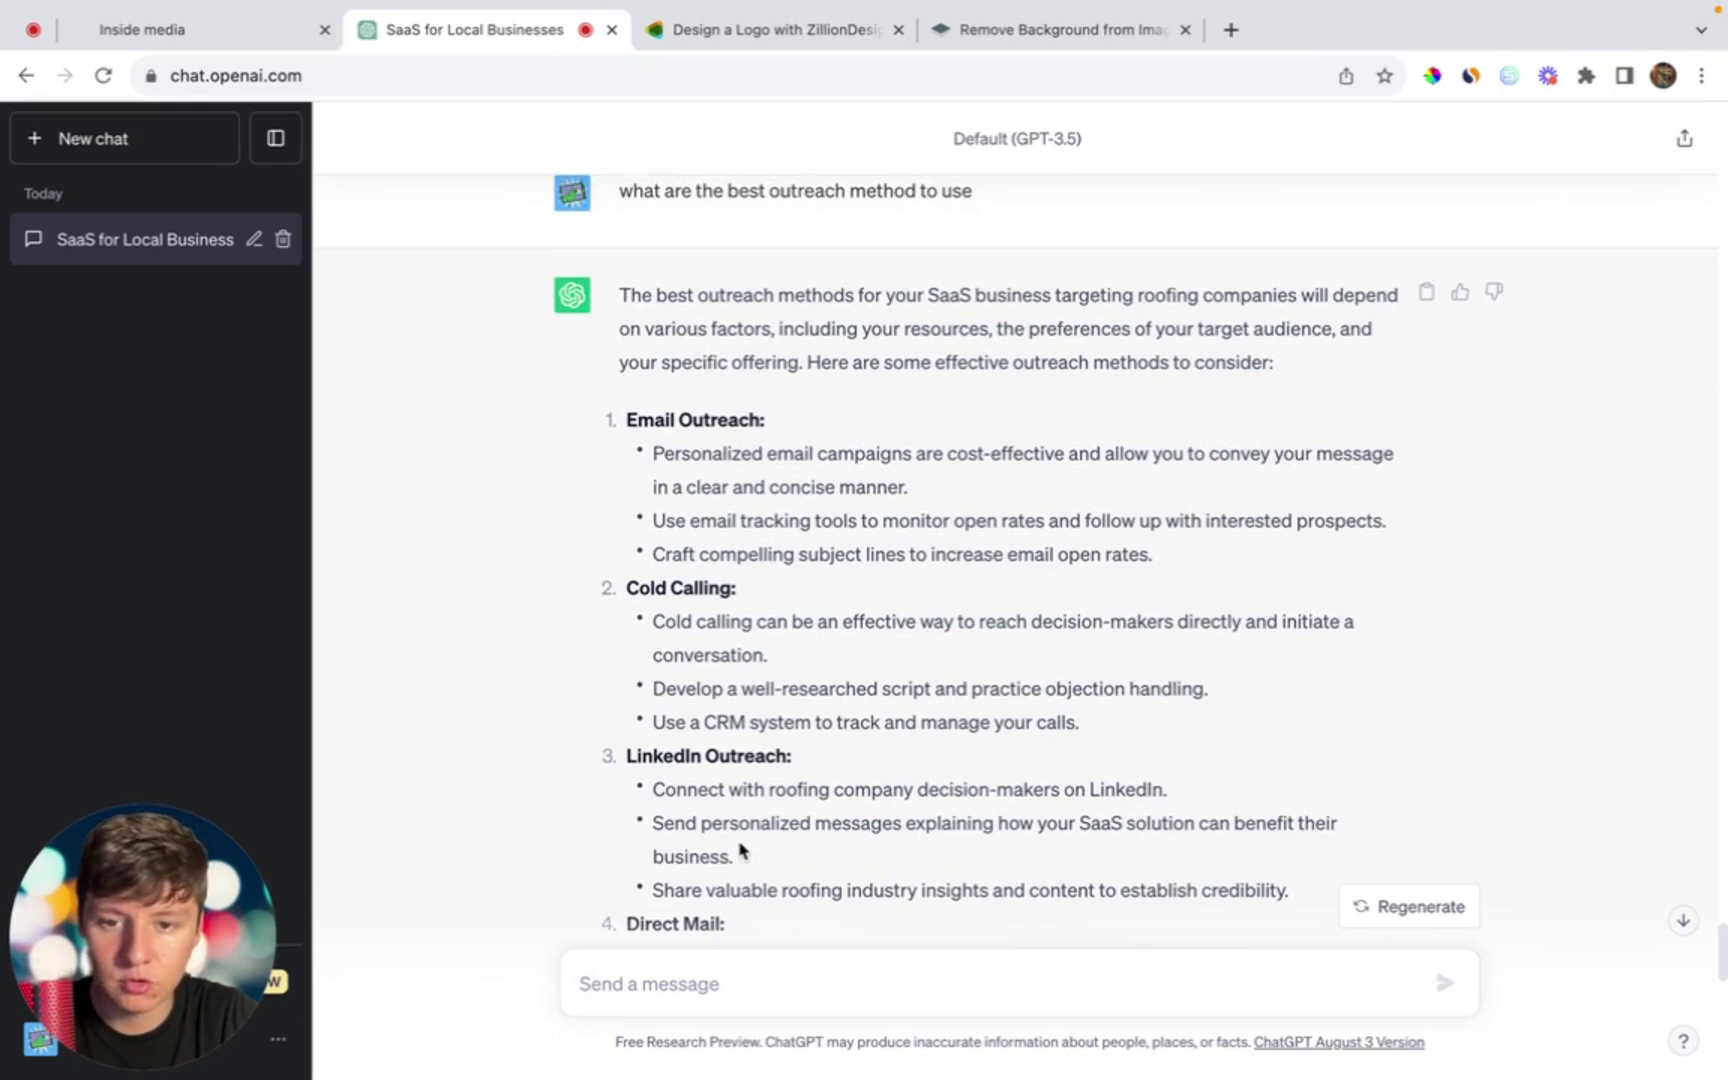
Step: Ask ChatGPT to "write me a cold call script i can use"
double_click(700, 589)
left_click(688, 586)
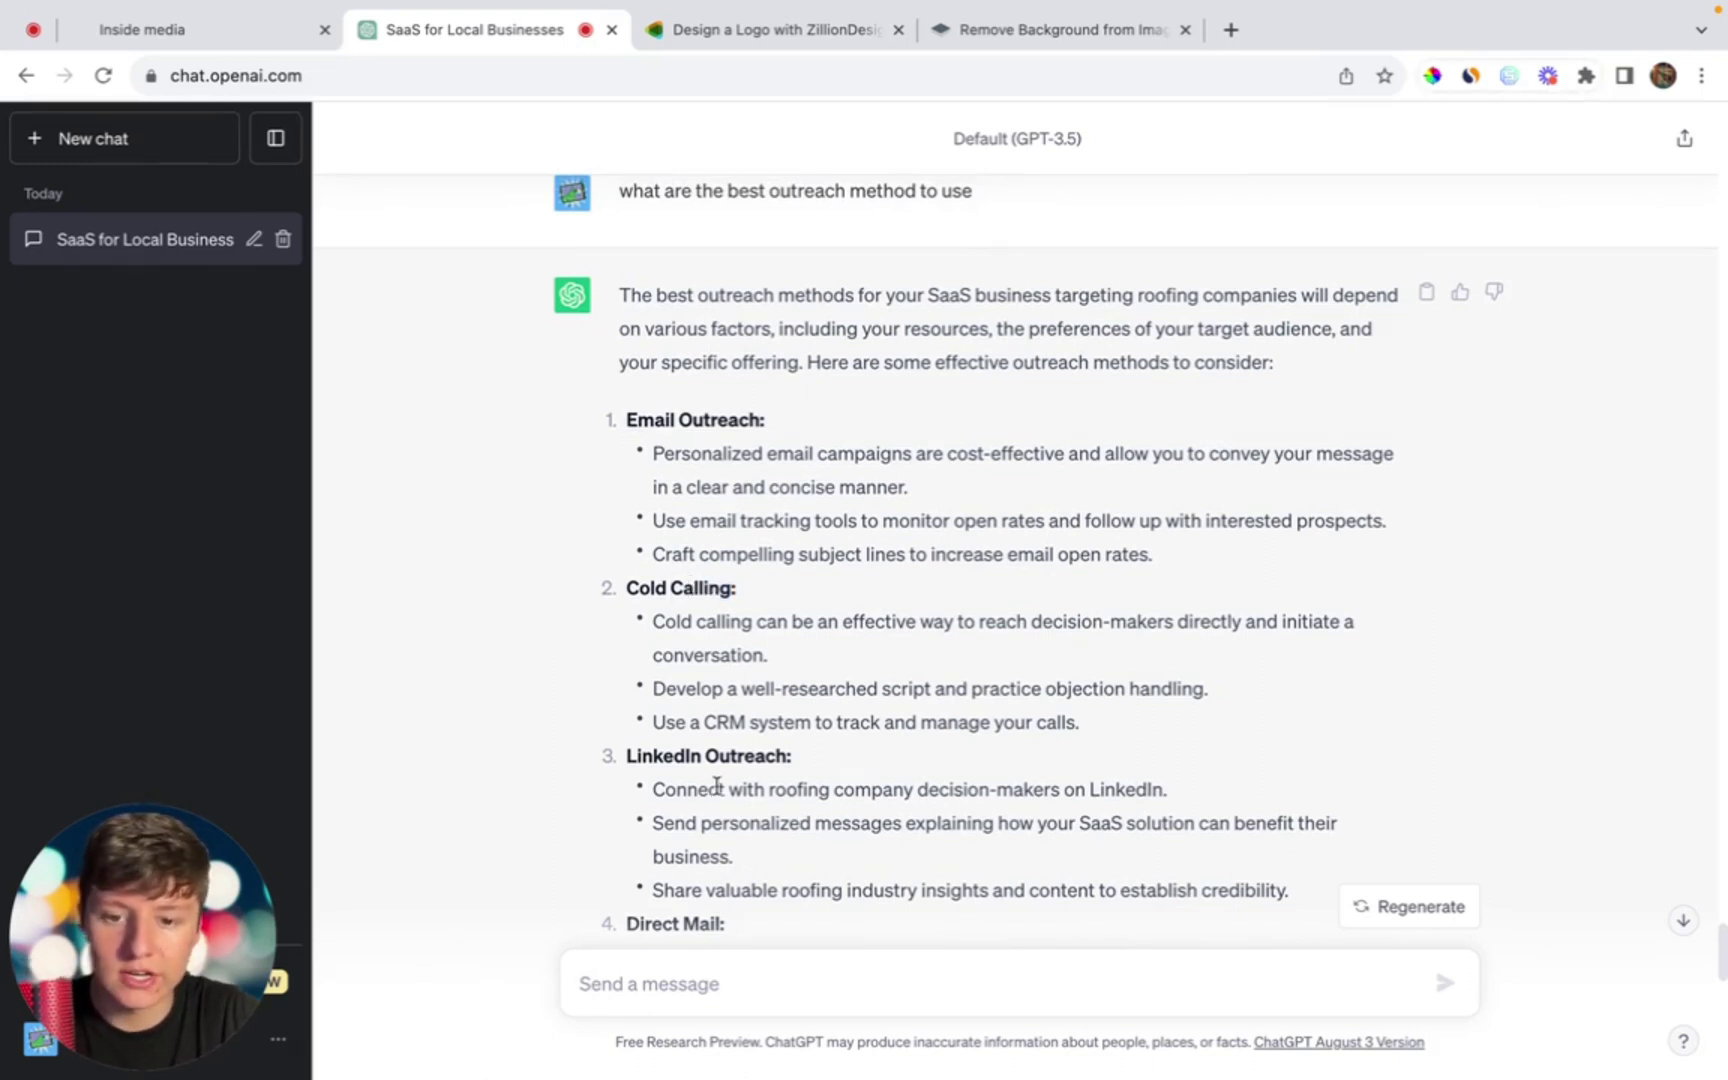
left_click(660, 976)
type("write me a ")
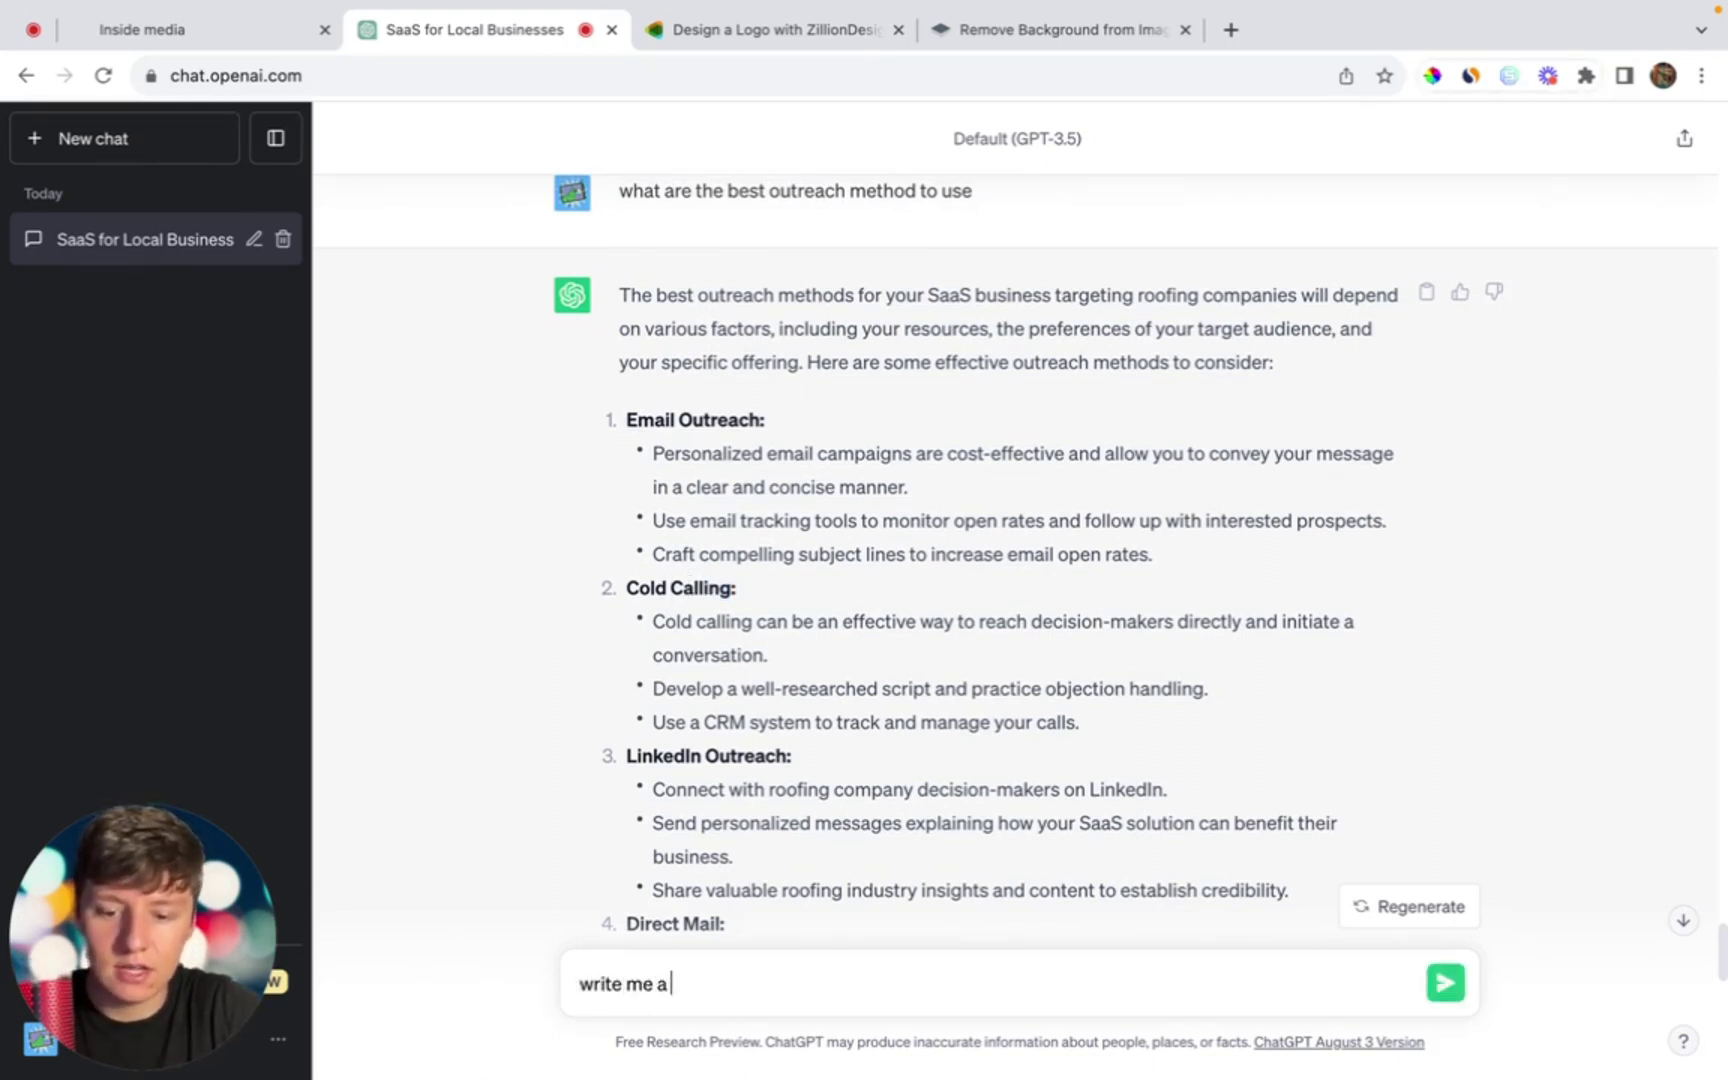
type("cold call script i can use")
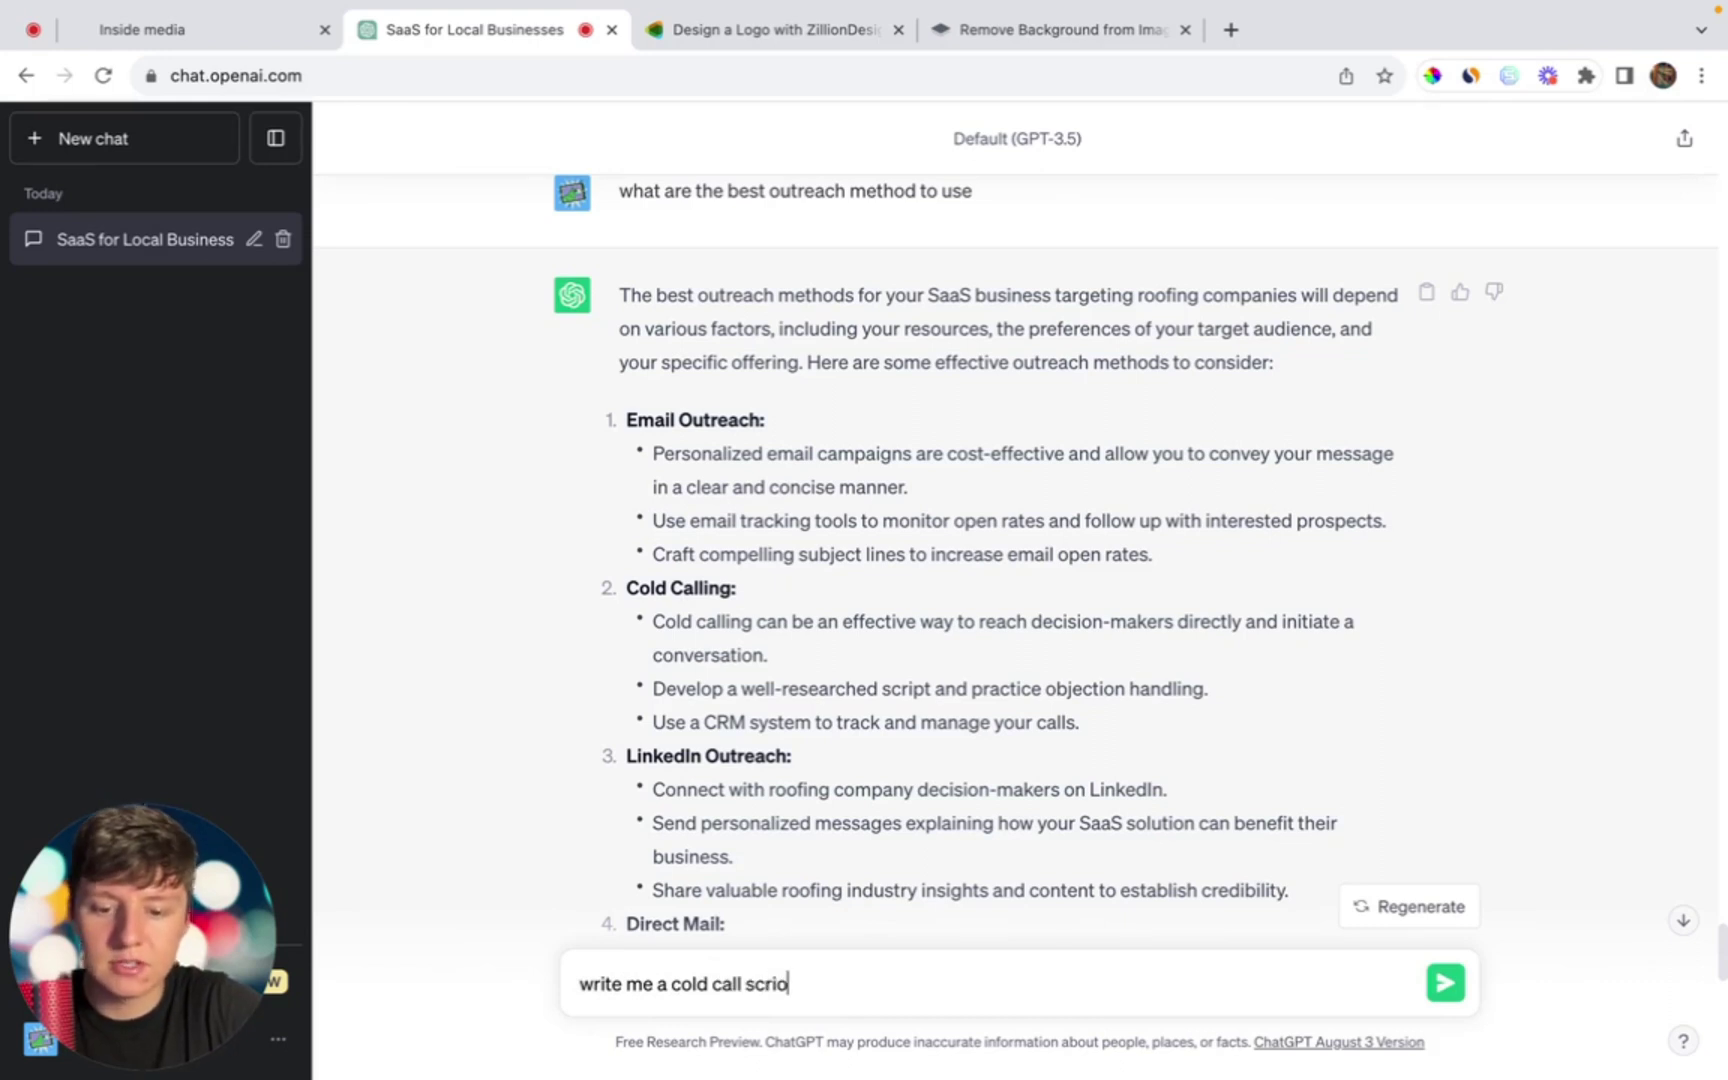
key("Return")
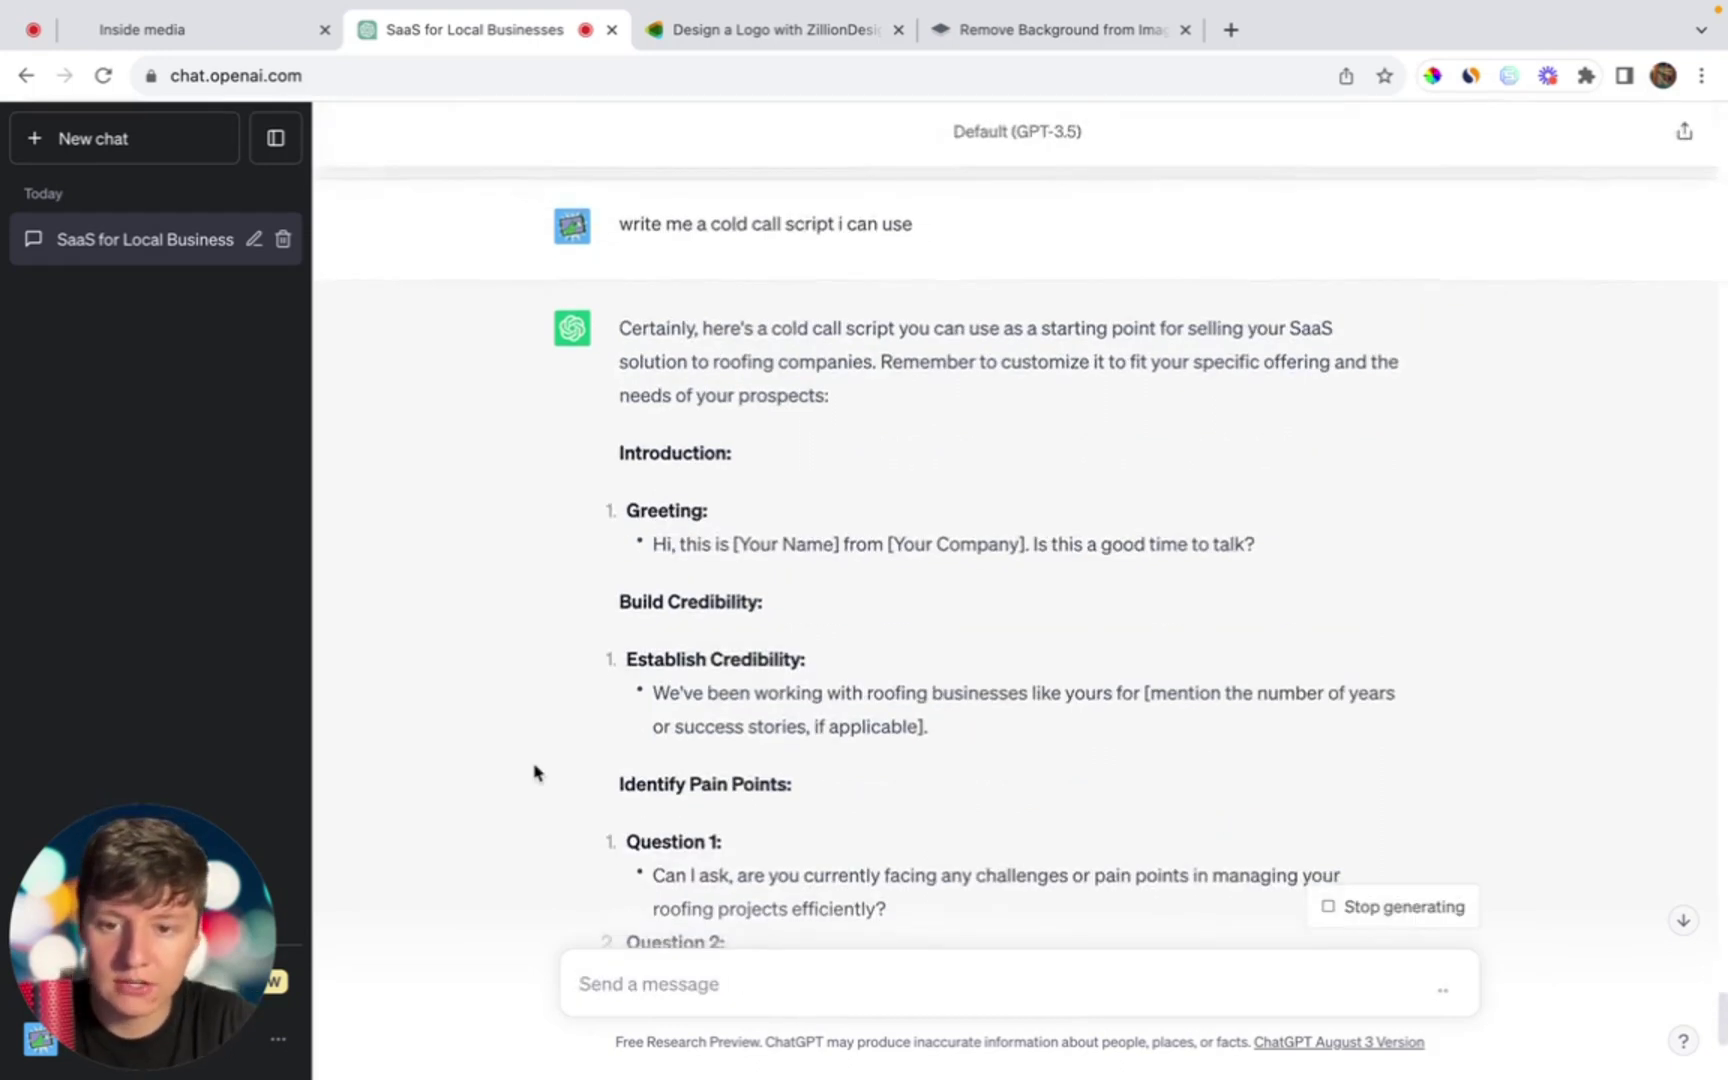
Step: Read through the generated cold call script, from the greeting and pain-point questions to objection handling and closing the call
scroll(601, 771, "up", 1)
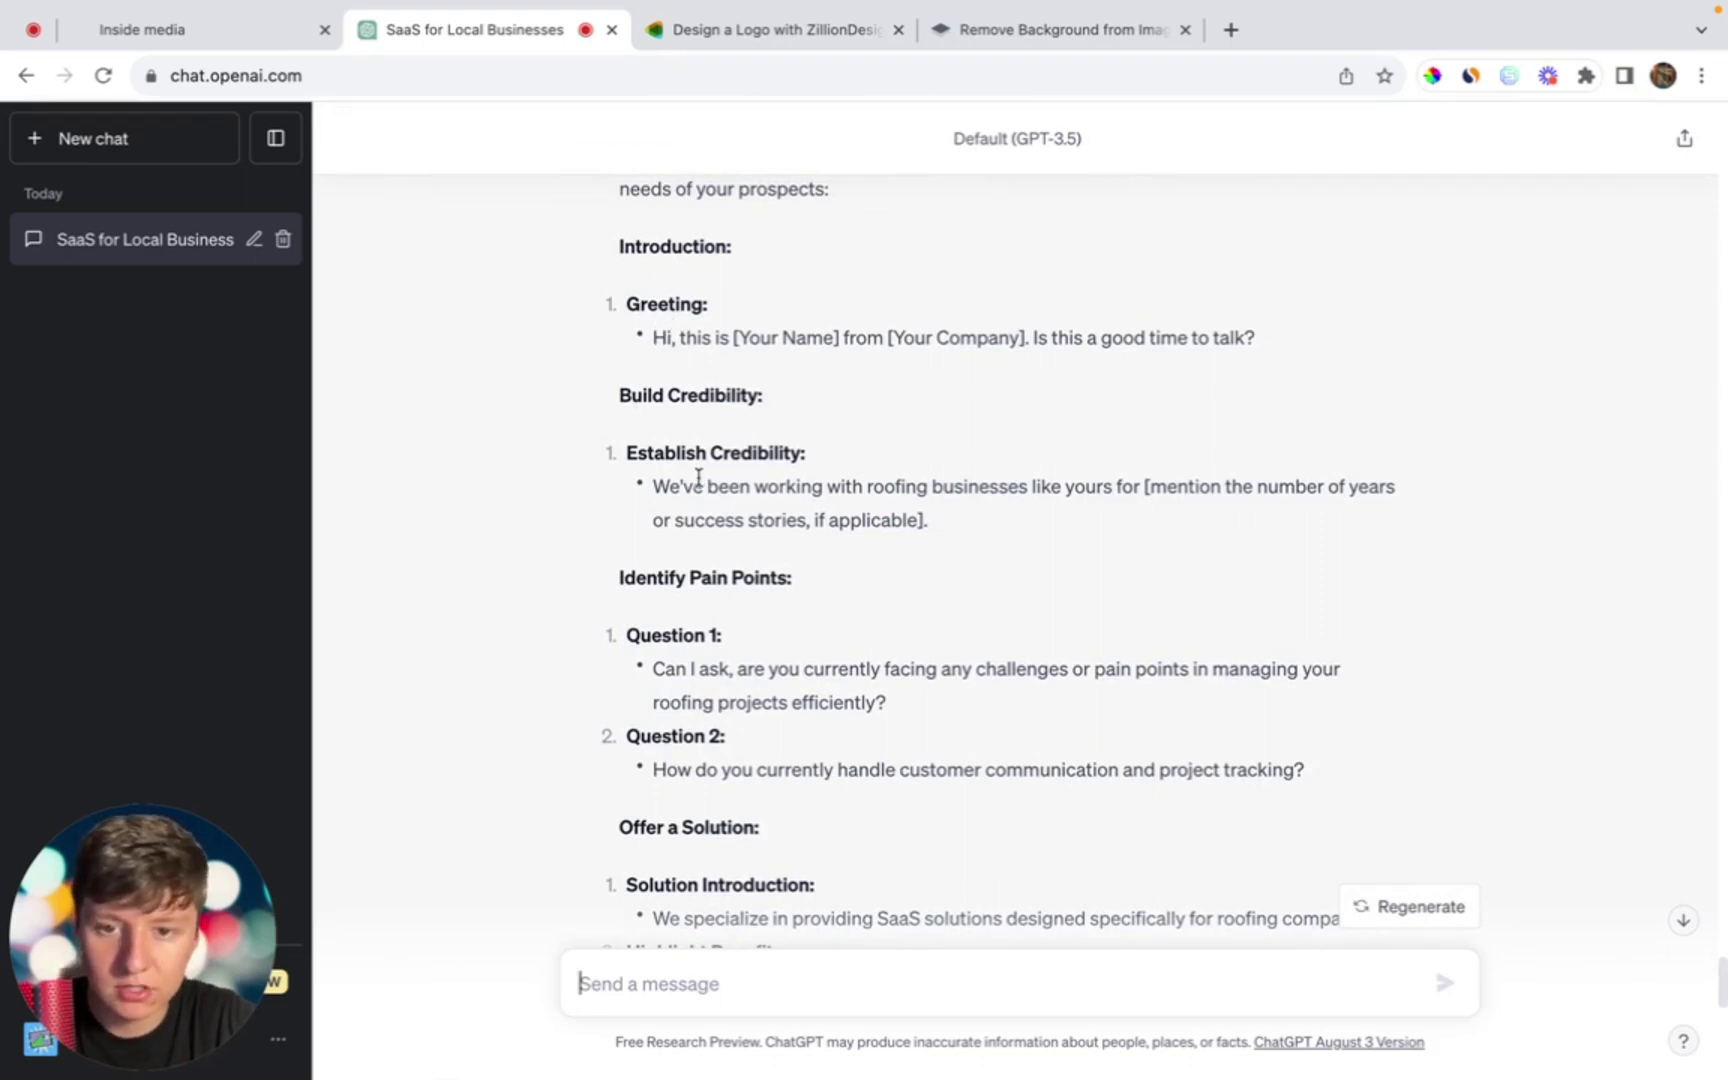
scroll(680, 540, "down", 3)
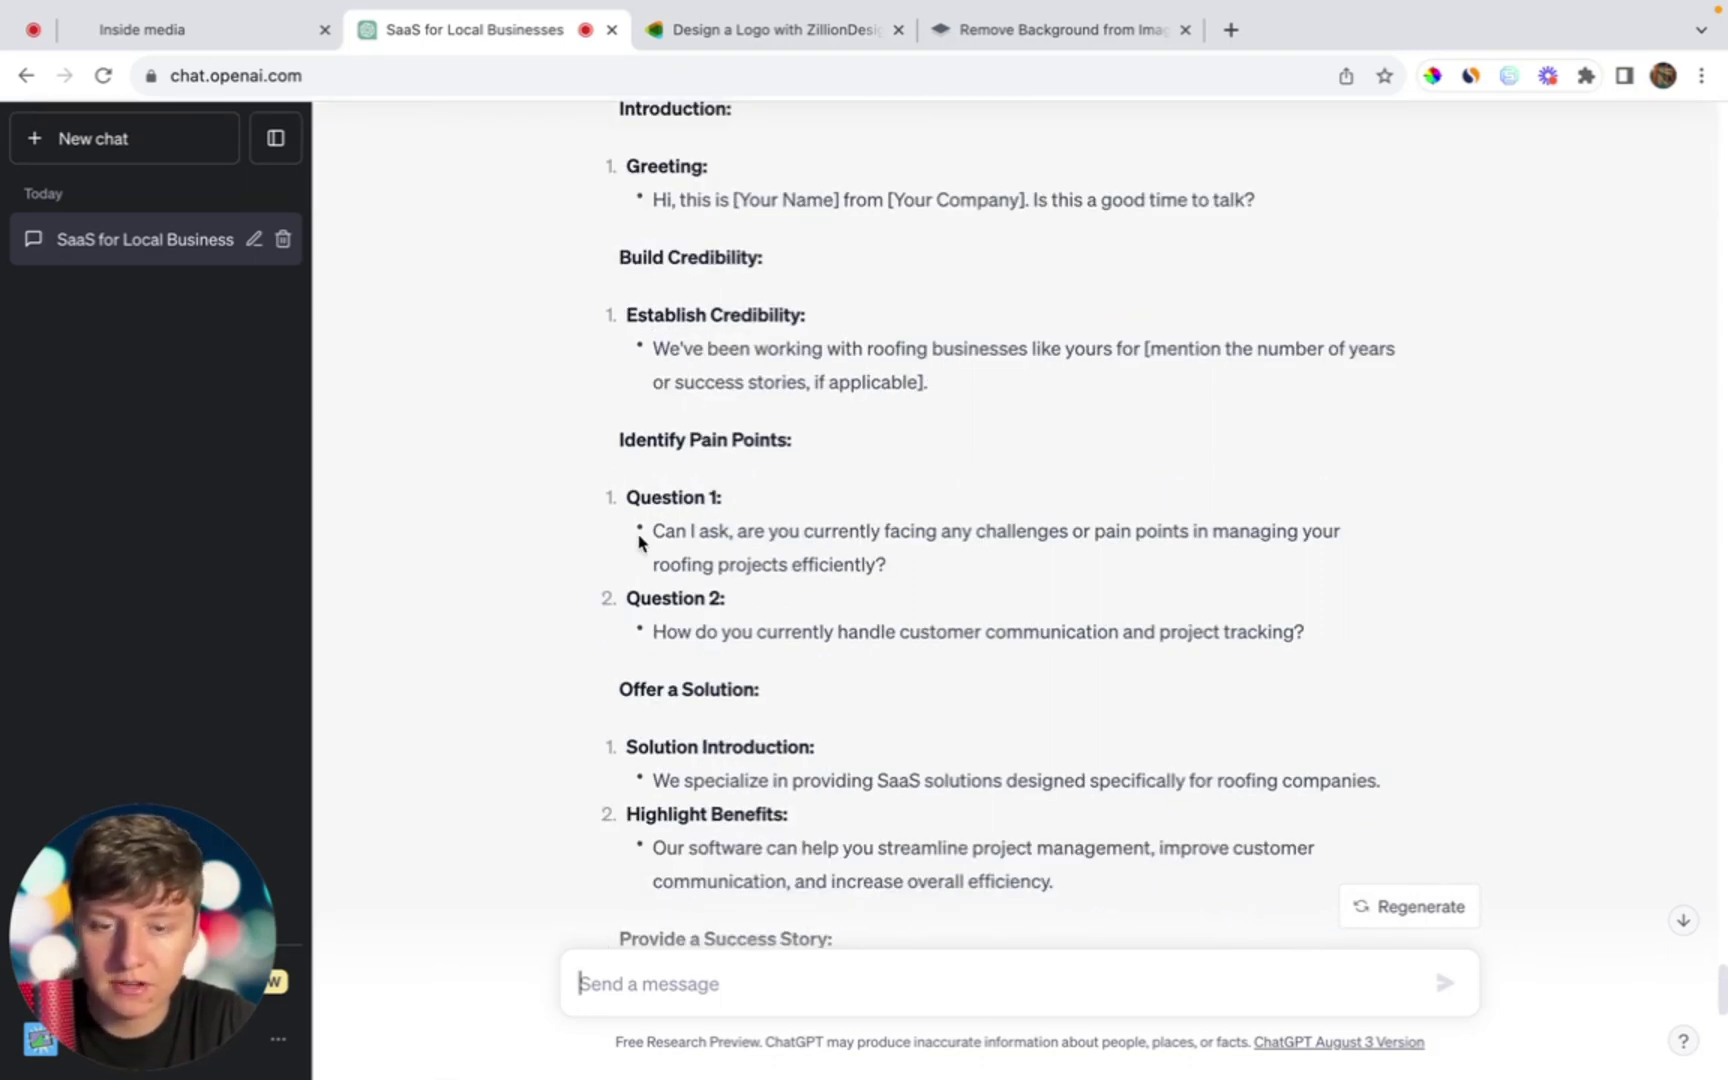
scroll(640, 540, "down", 4)
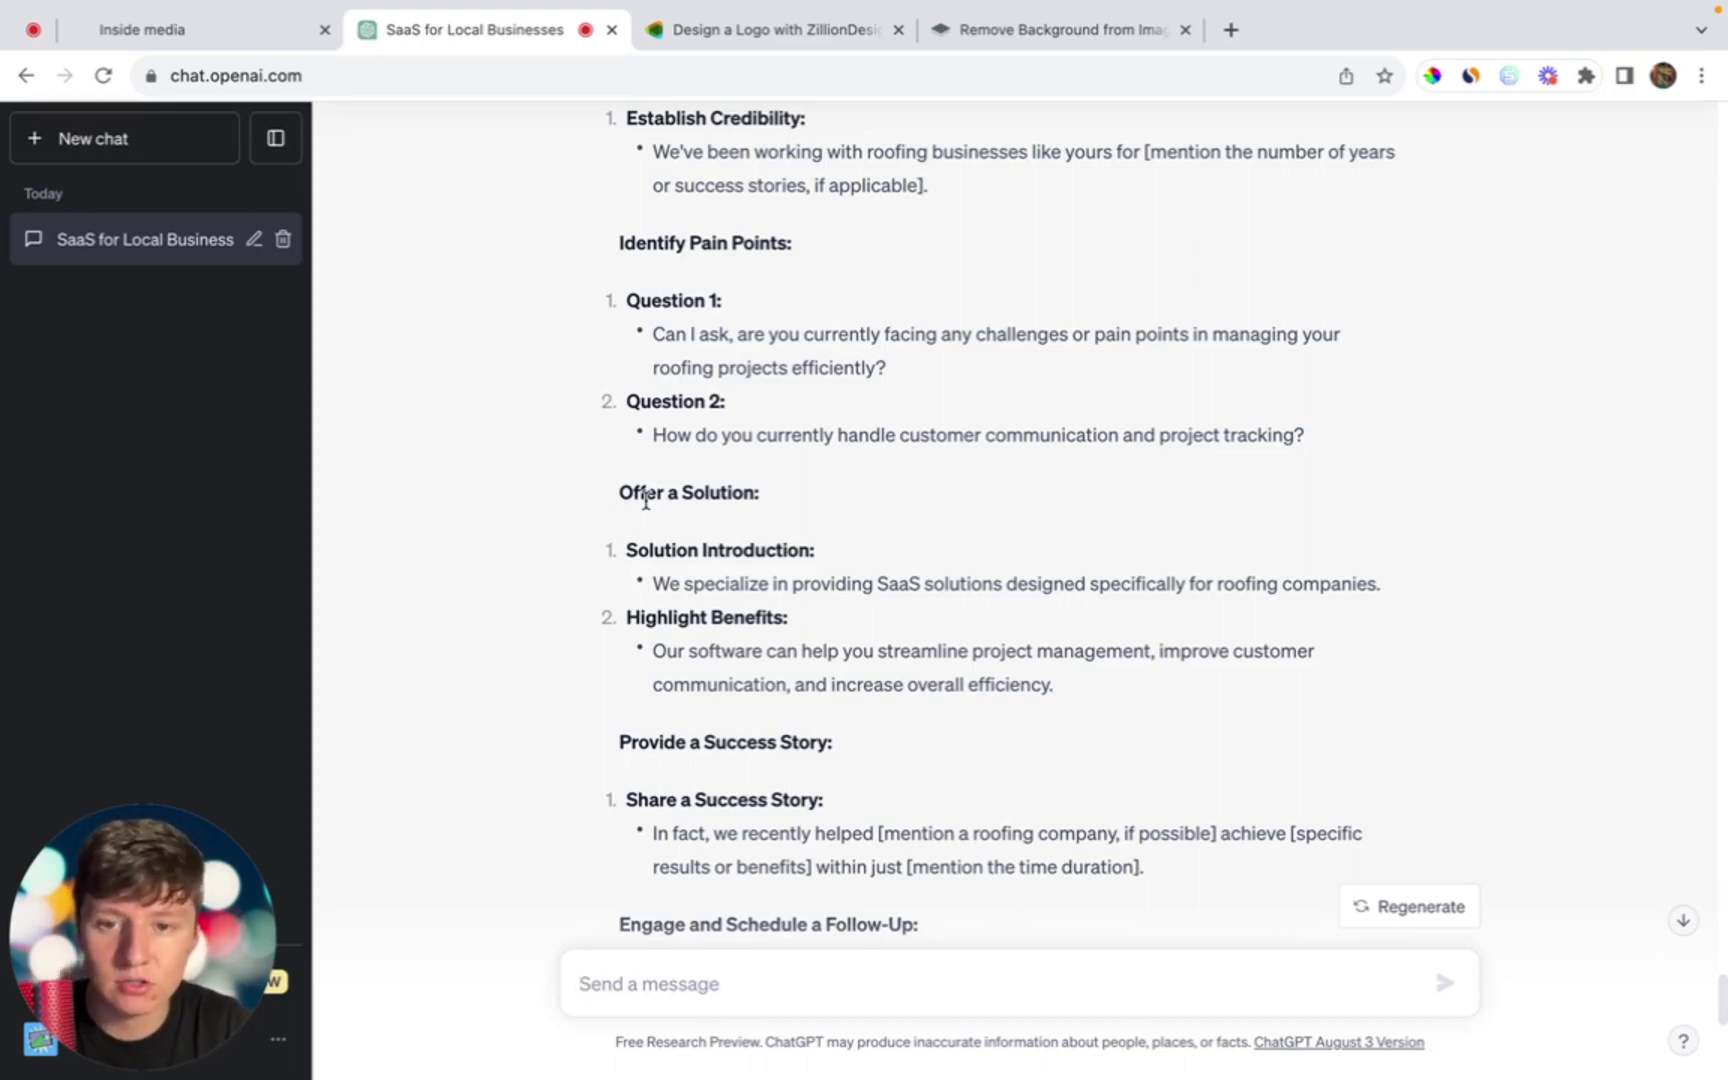
scroll(645, 500, "down", 9)
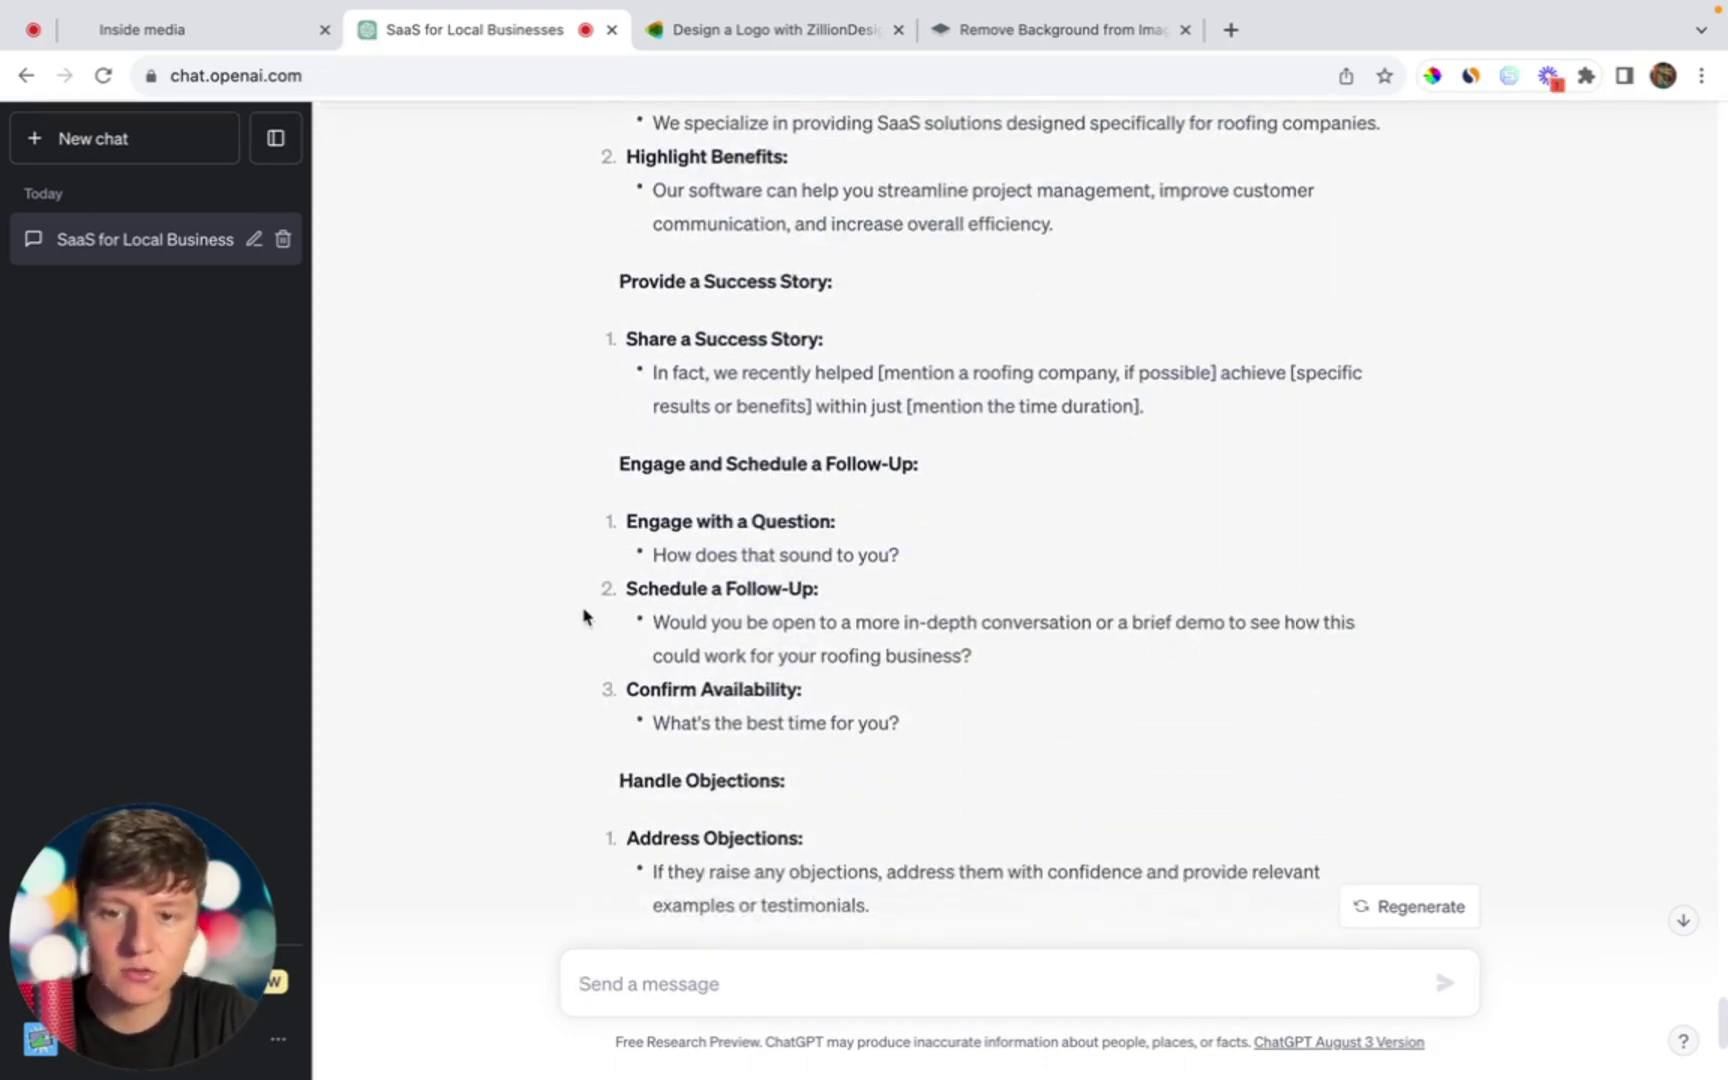
scroll(583, 615, "down", 3)
scroll(583, 615, "up", 11)
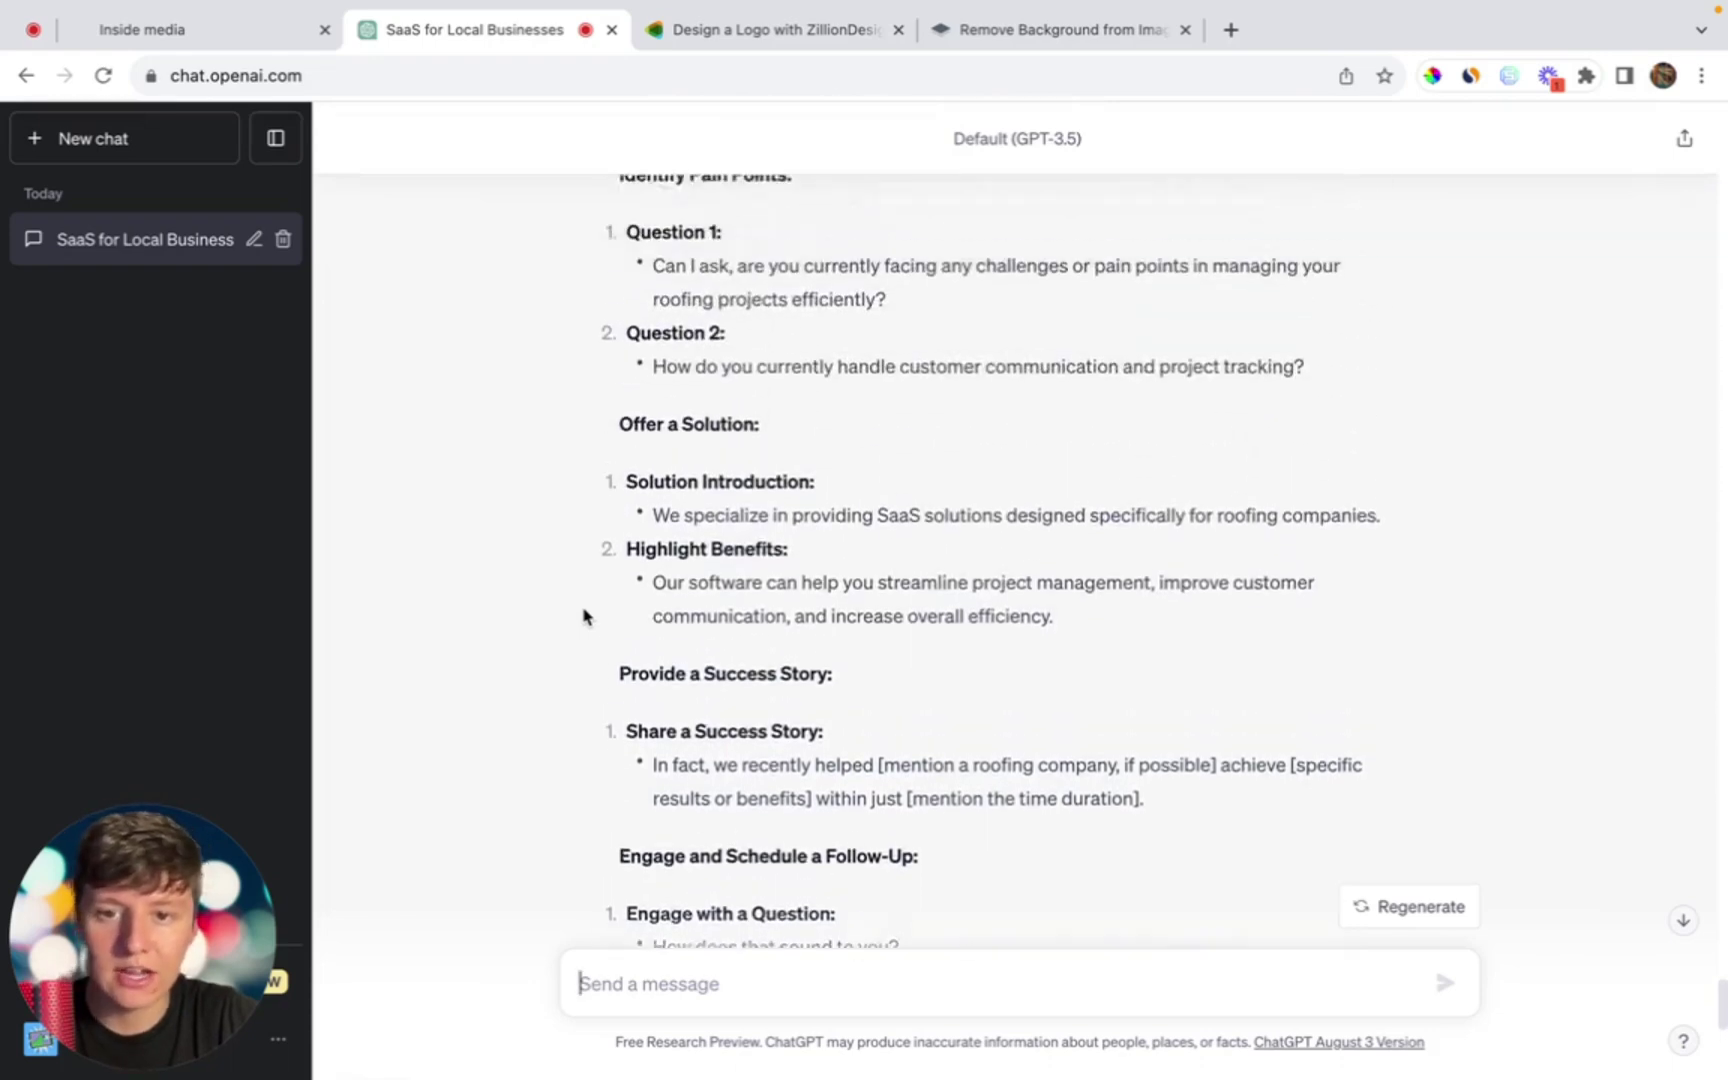
scroll(583, 615, "up", 1)
scroll(930, 833, "down", 16)
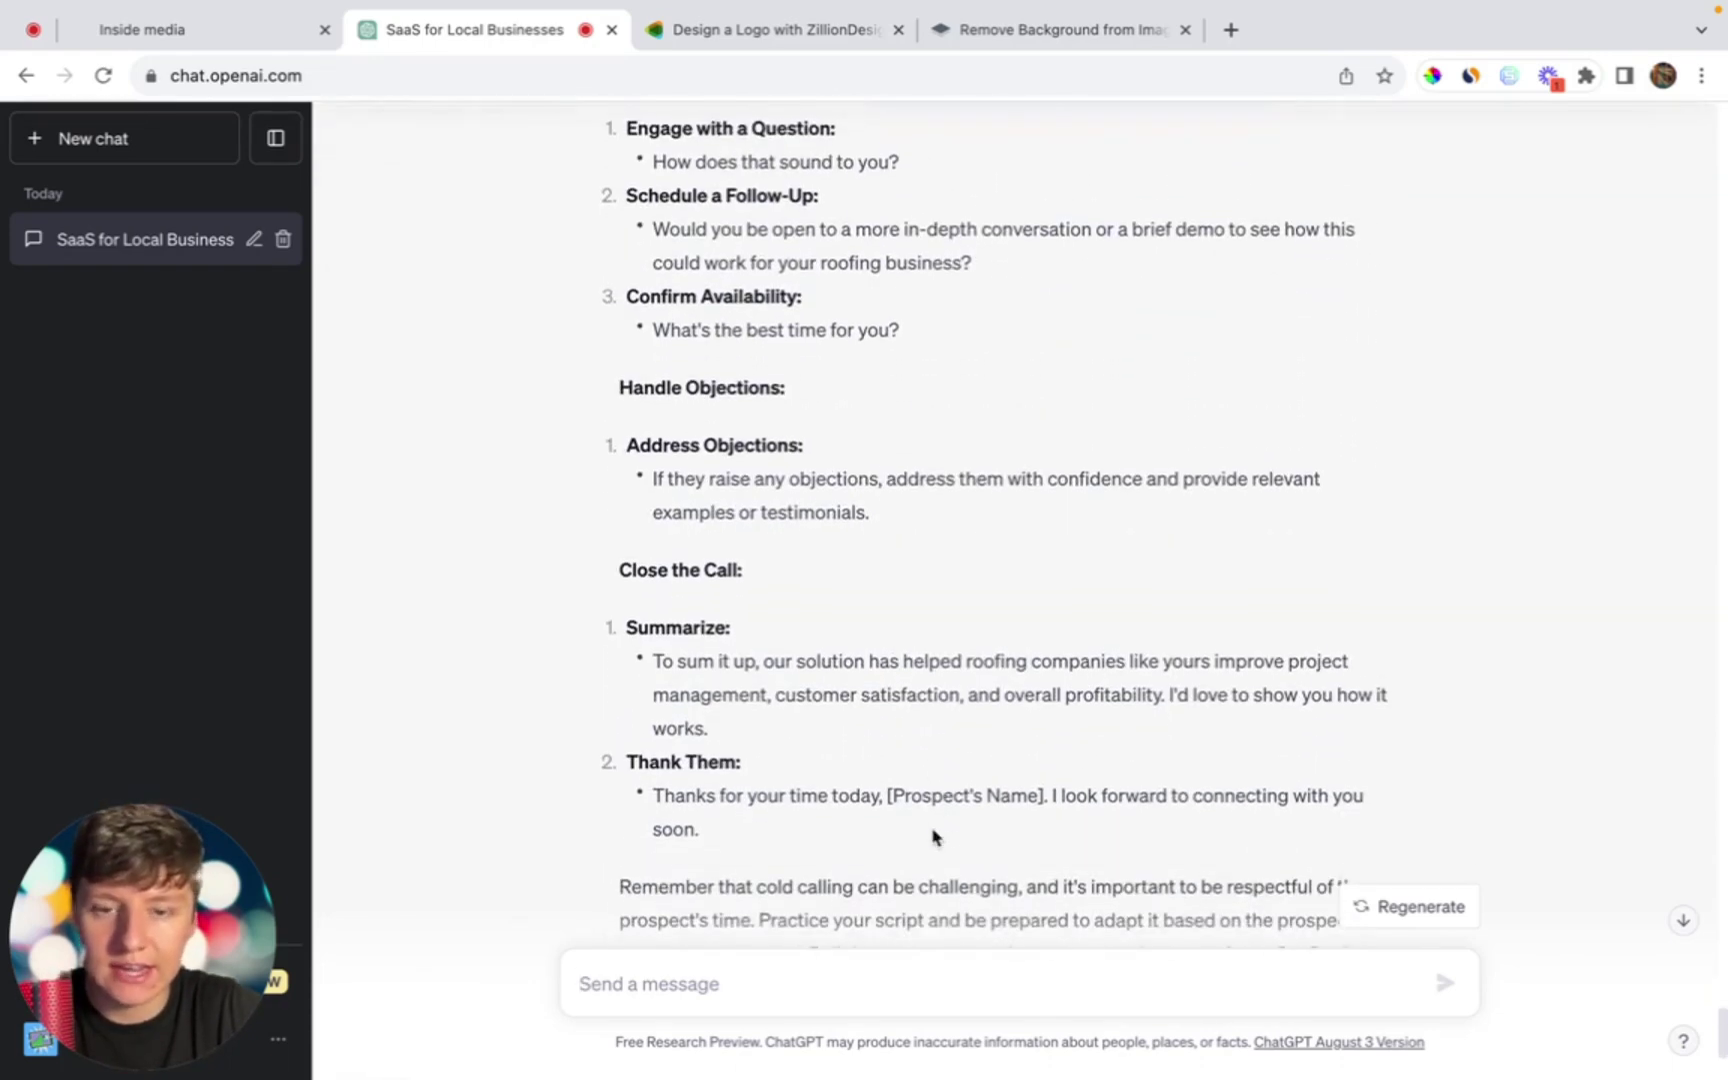
Step: Ask ChatGPT for lead scraping companies to use for building a lead list and review the suggested tools
type("list me some ")
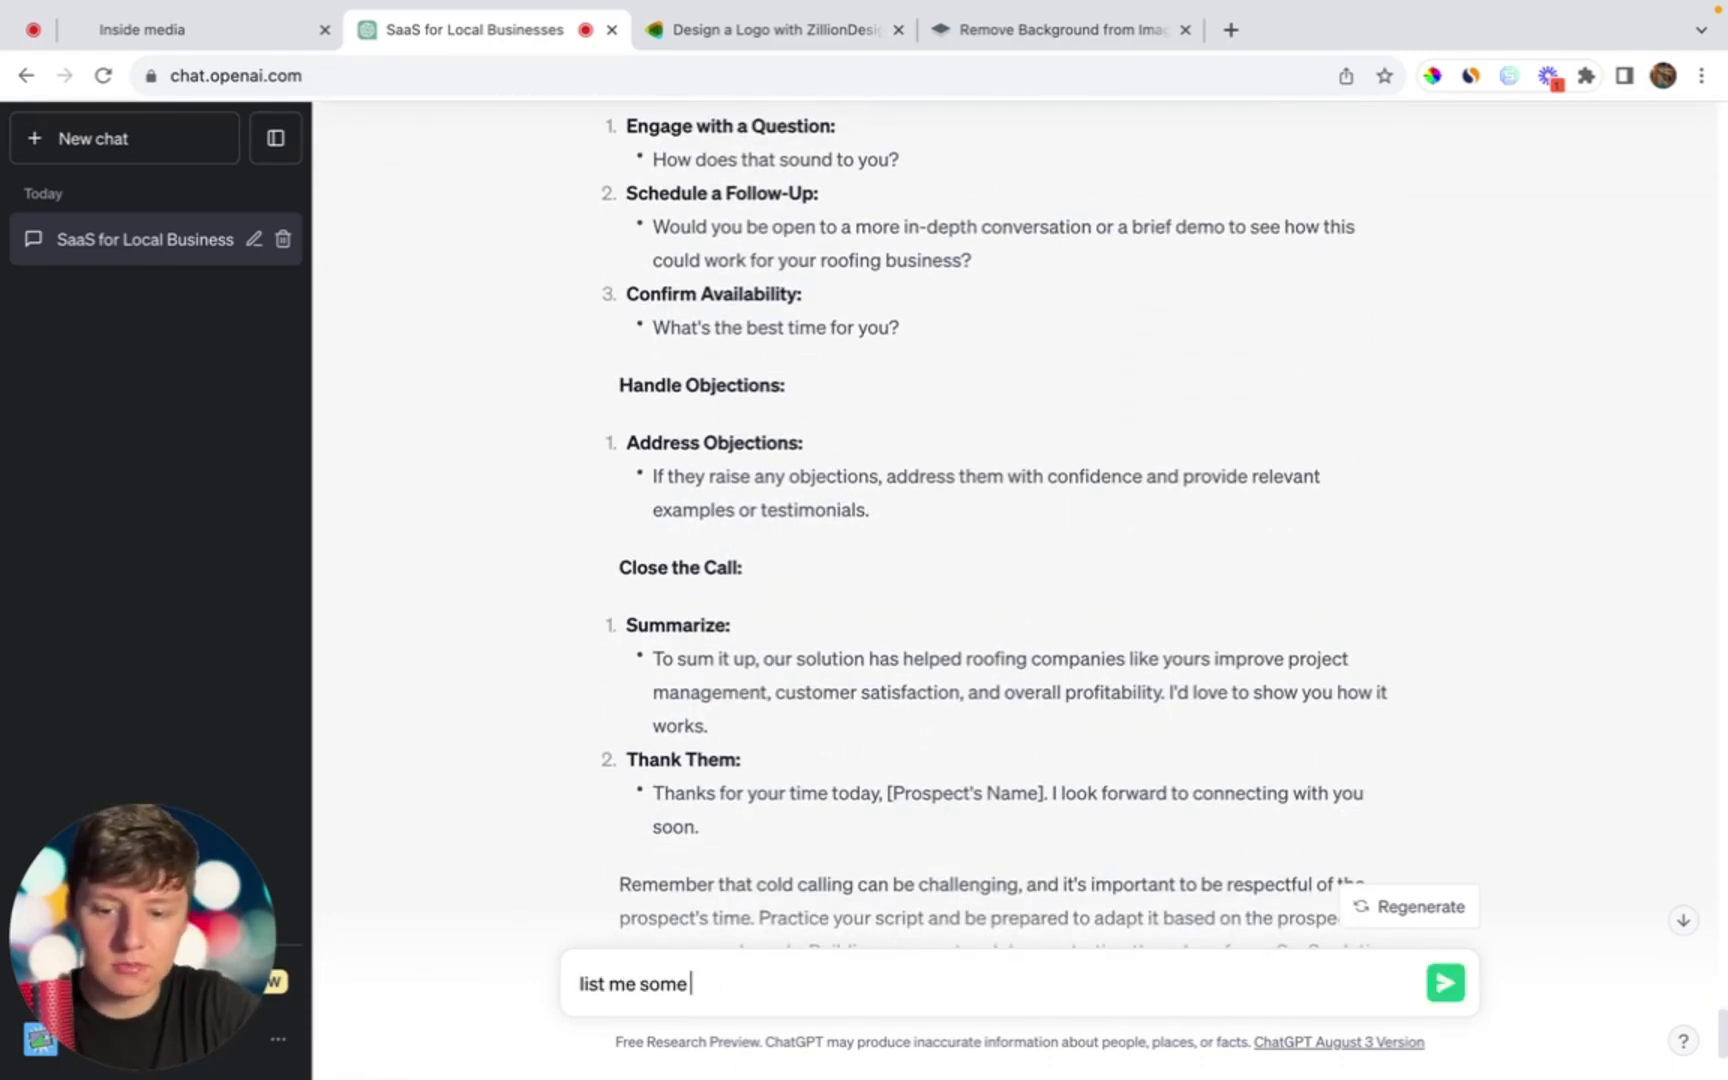
type("lead scraping companies")
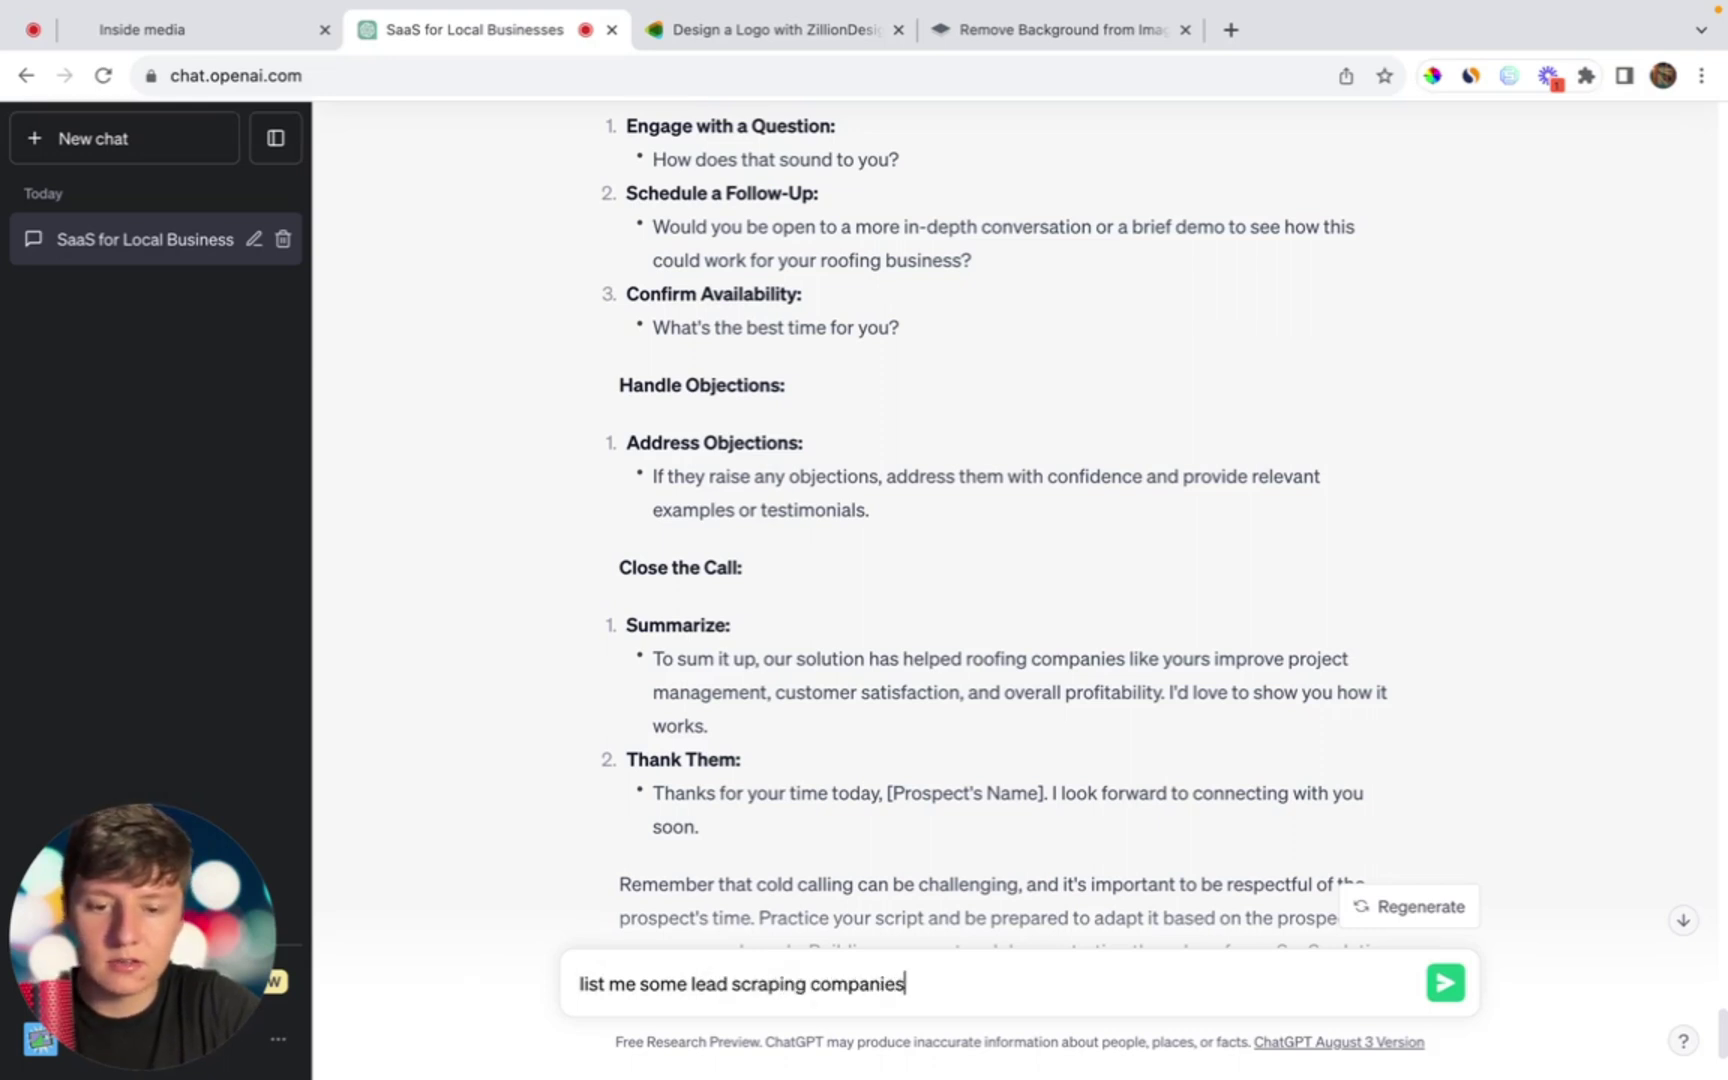
type(" i can use to ")
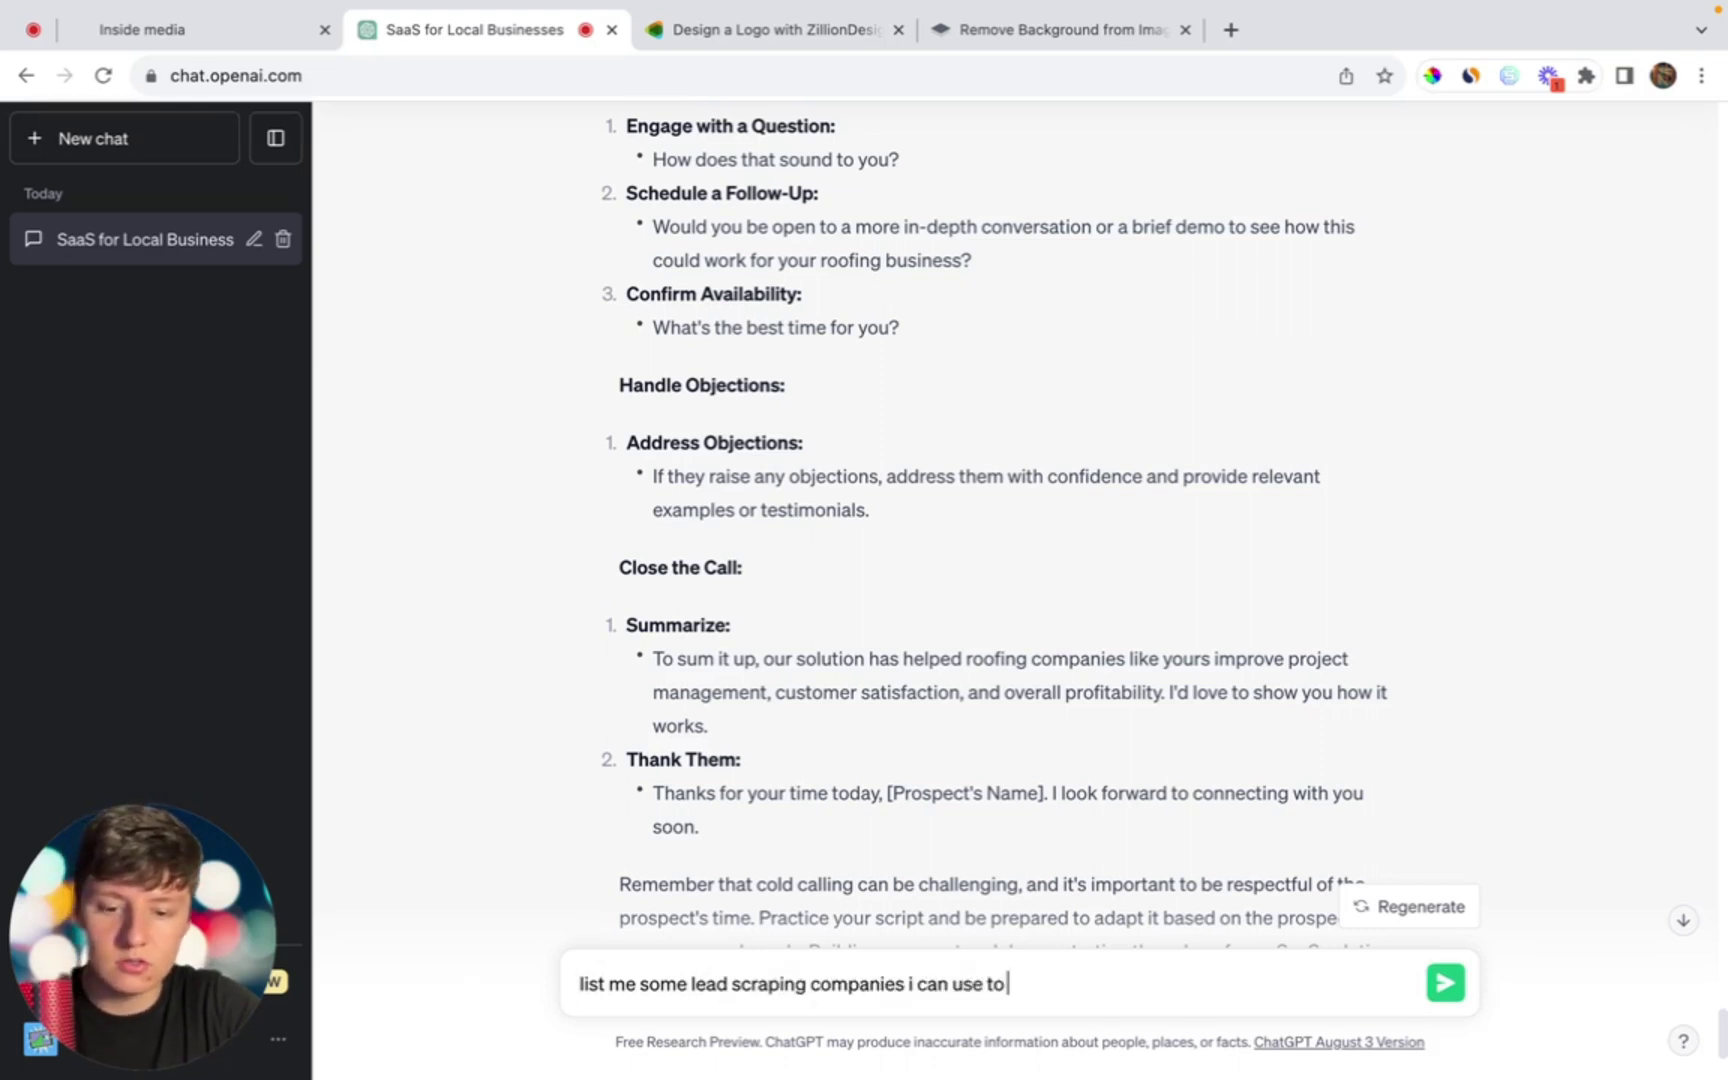
type("build a lead lis")
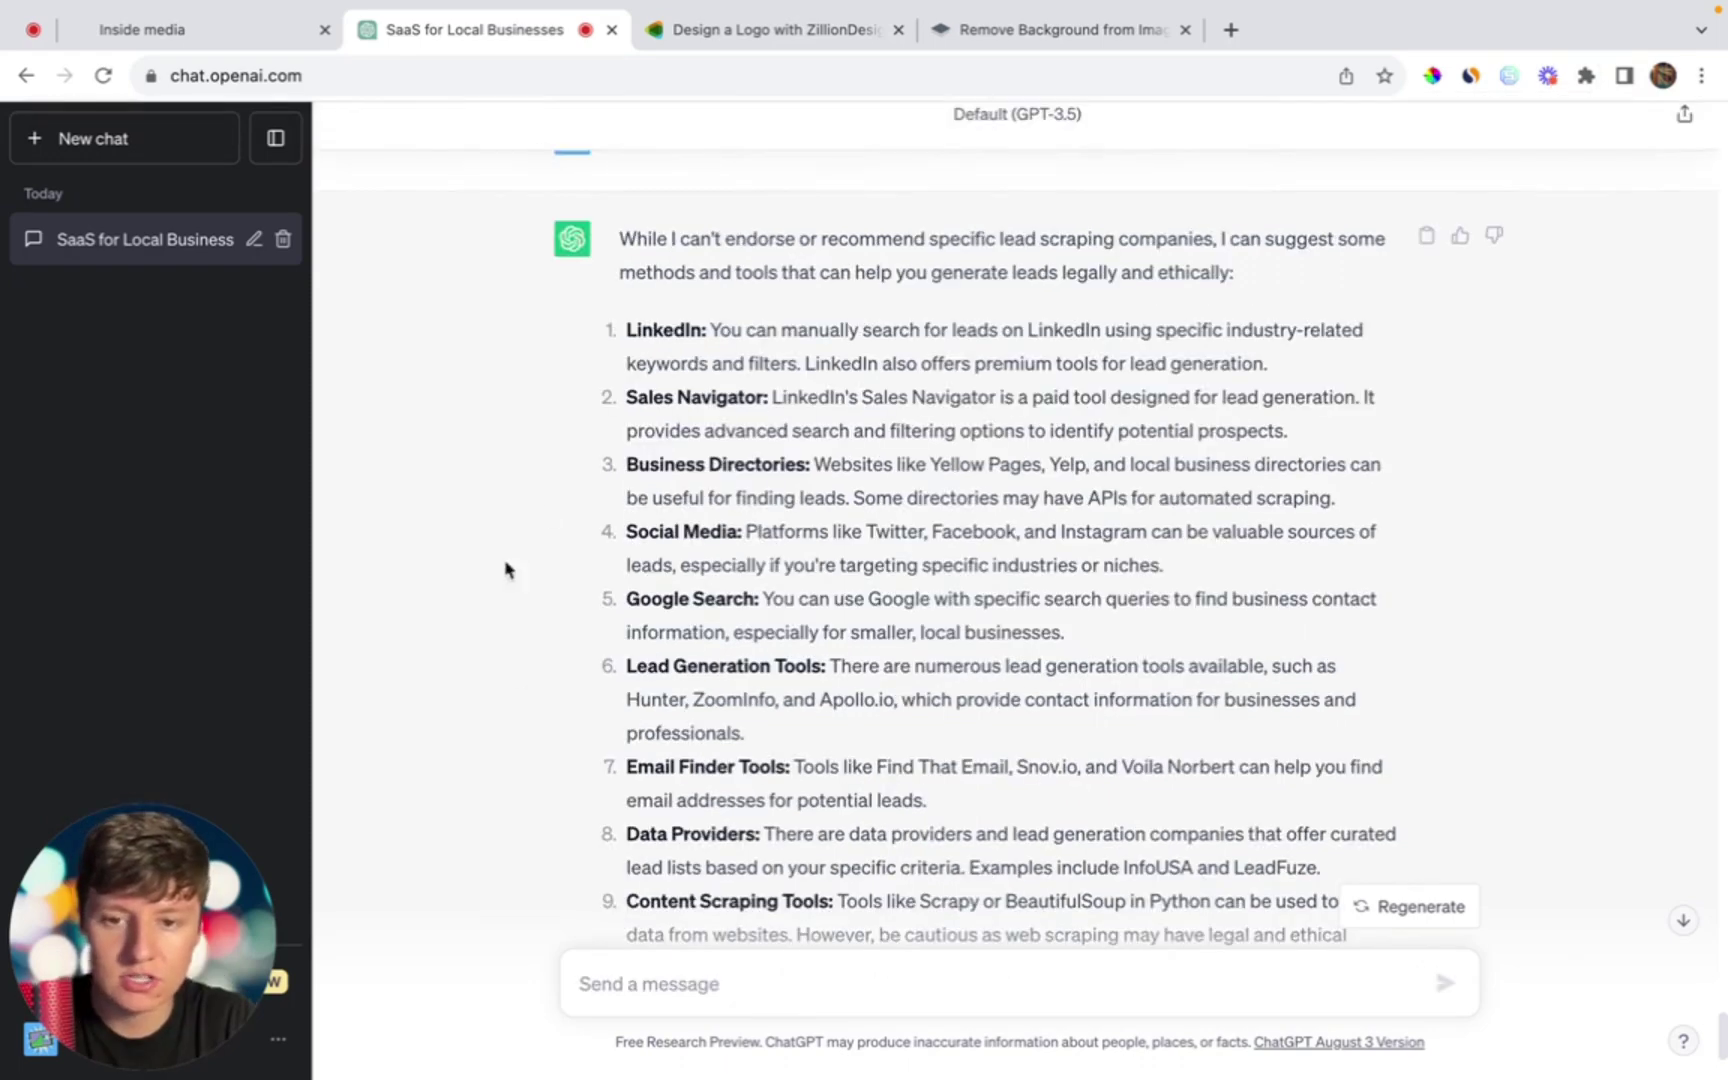
scroll(548, 509, "down", 2)
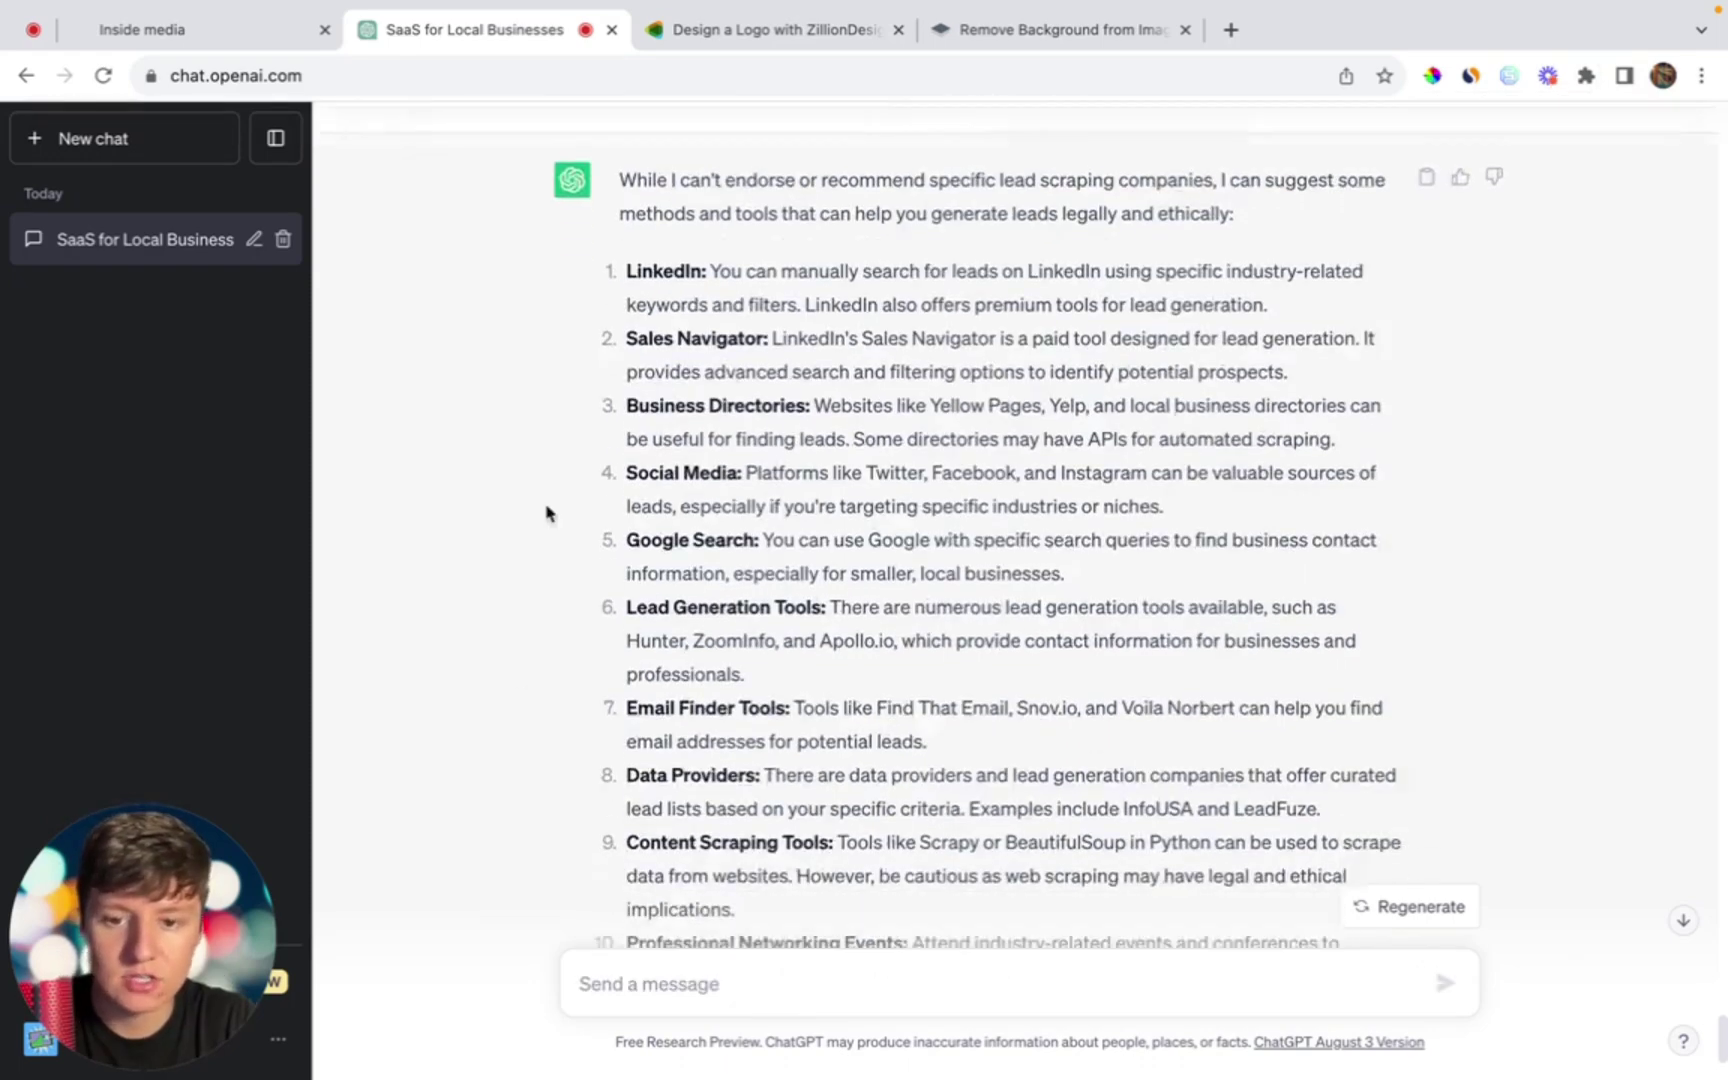
scroll(1041, 660, "down", 1)
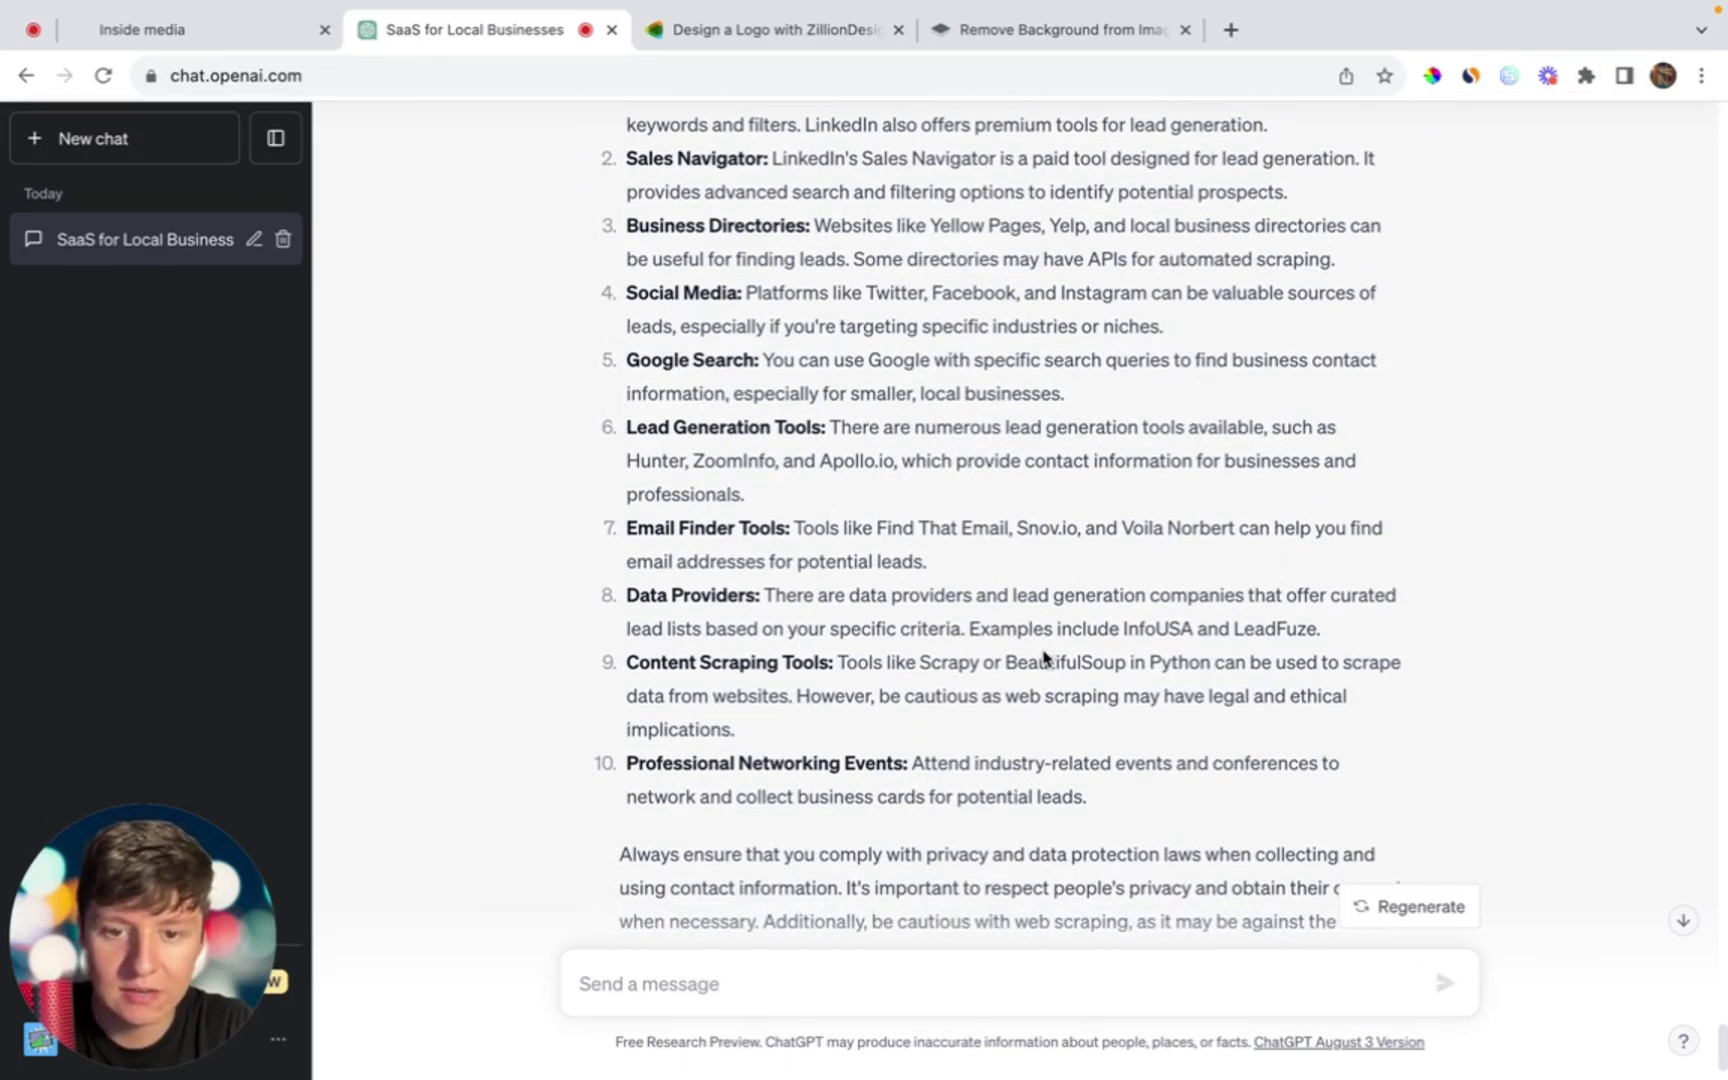
scroll(1176, 1043, "down", 1)
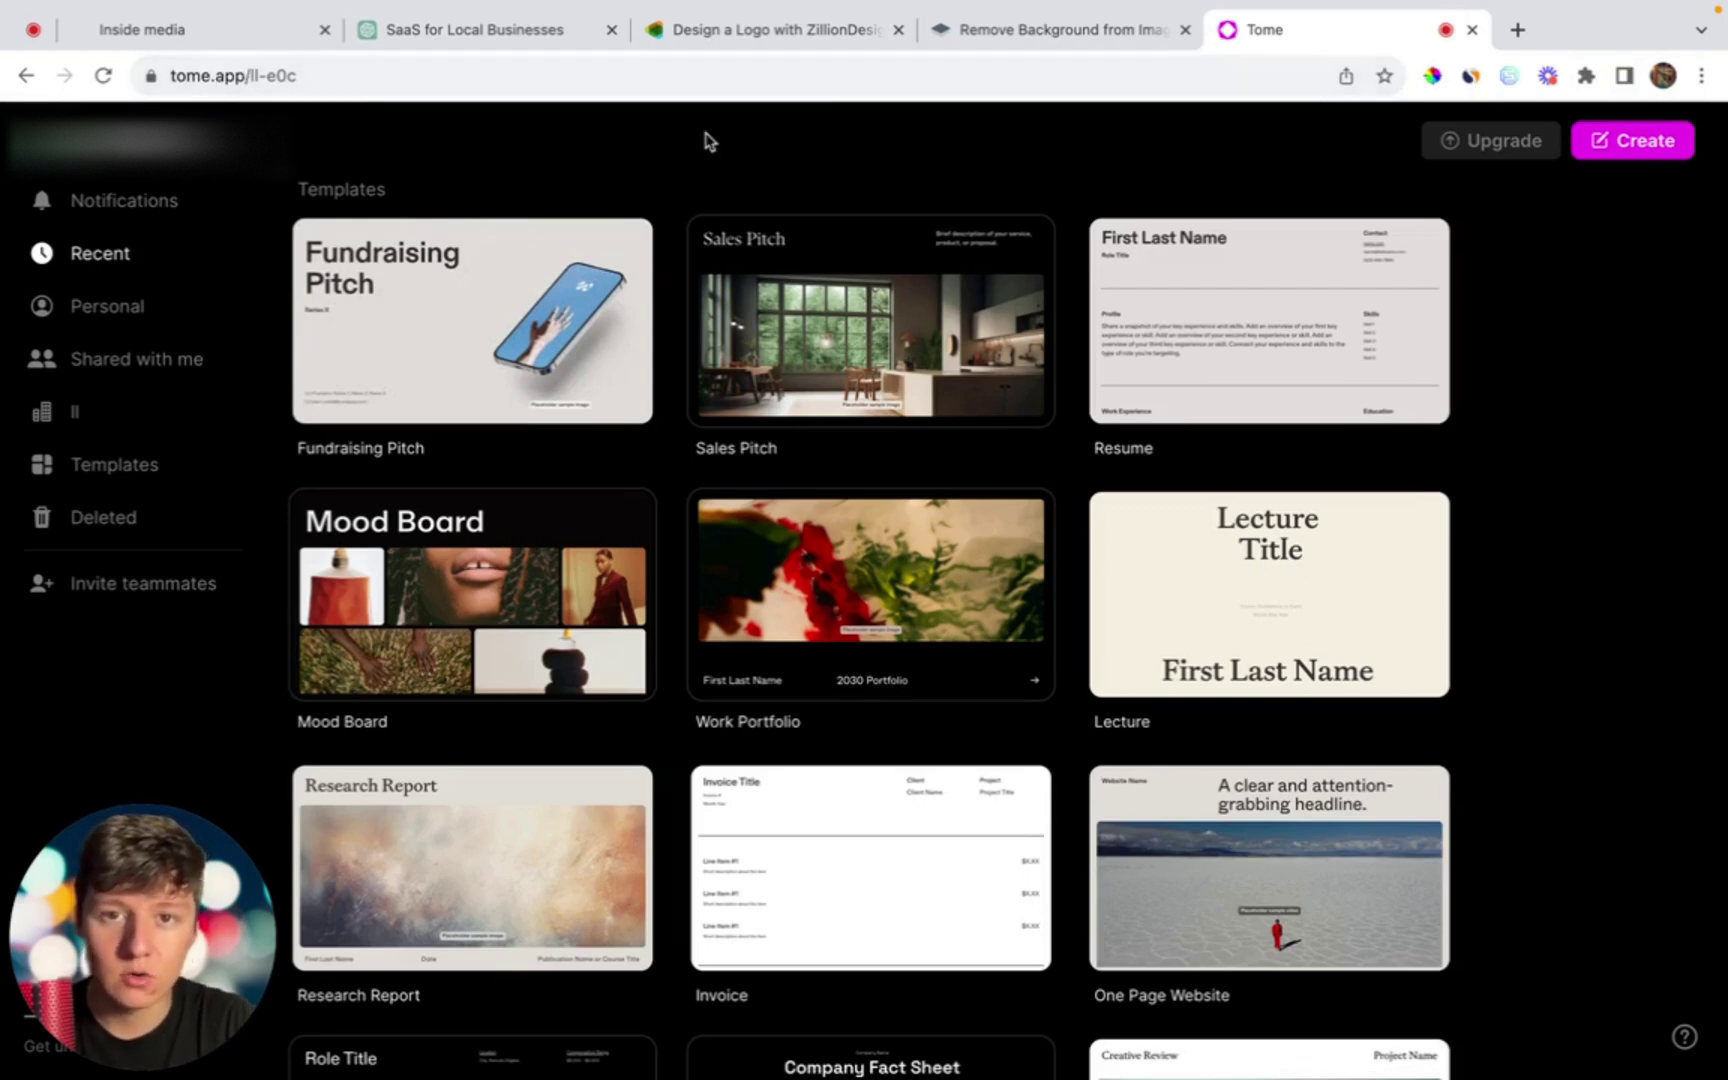
Step: Switch to Tome, create a new tome and have the AI generate content about "The importance of reputation management"
left_click(1632, 142)
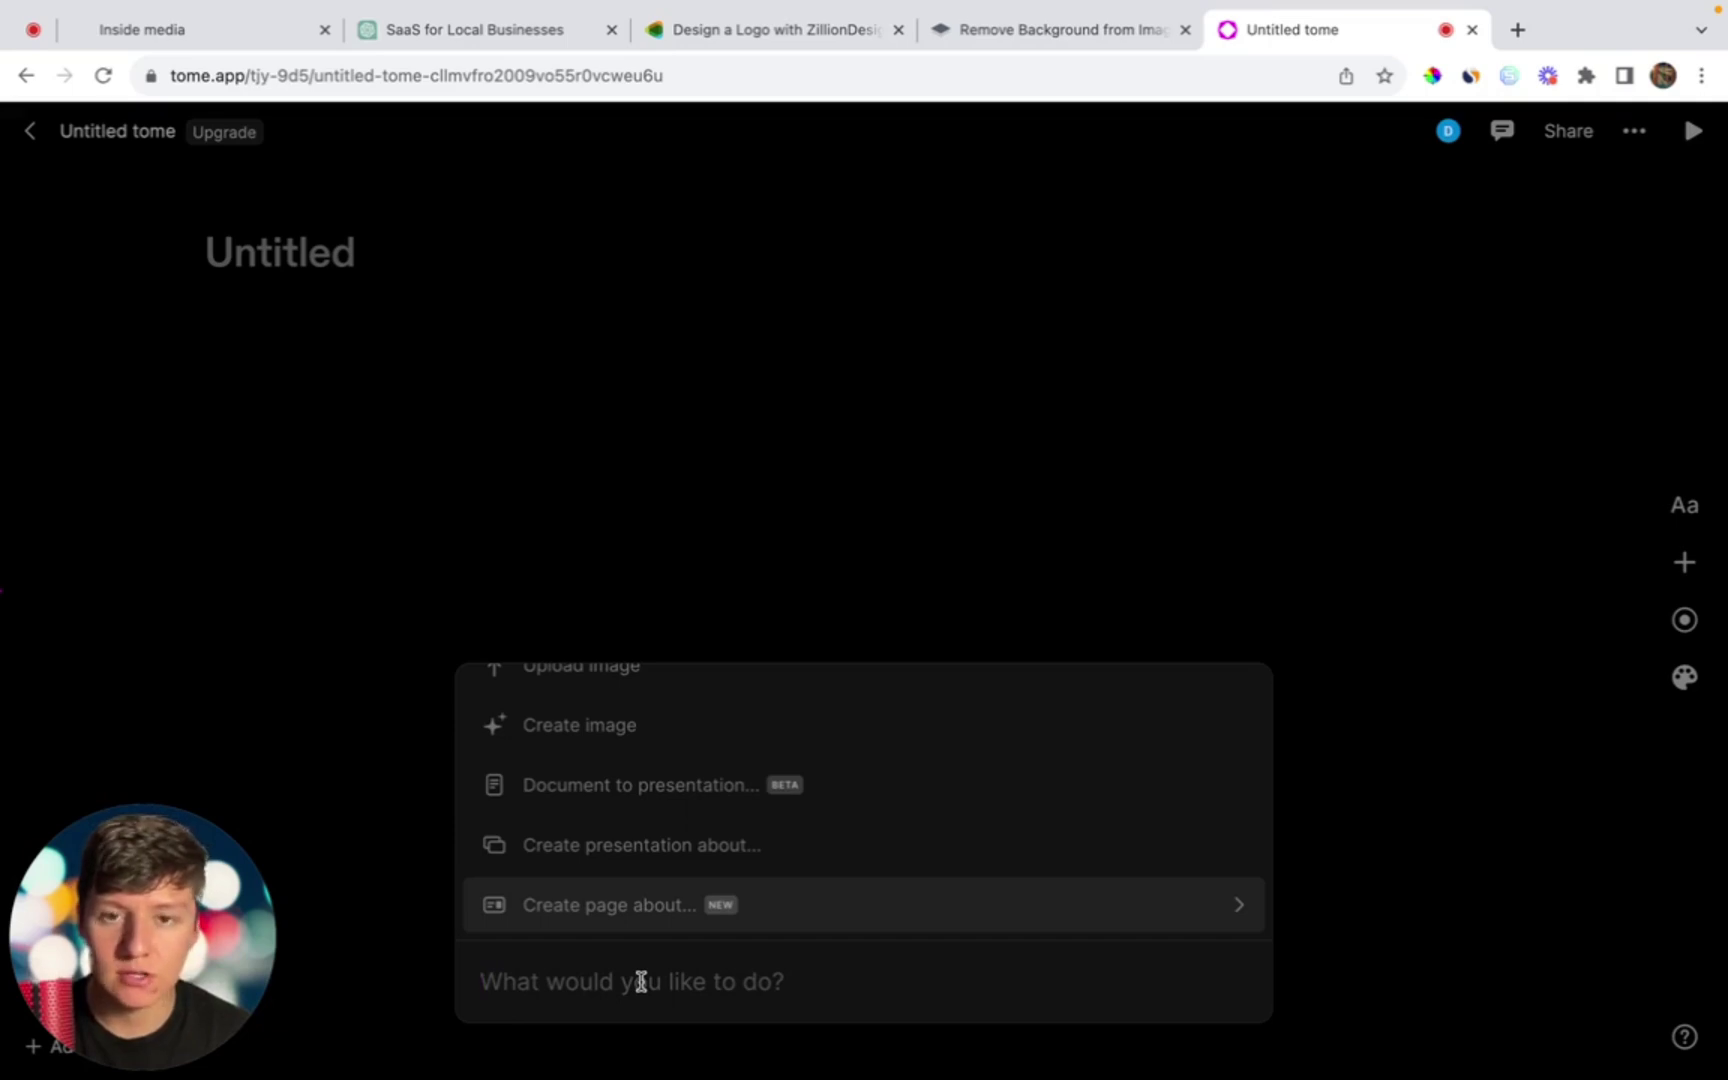
type("The importance of reputation management")
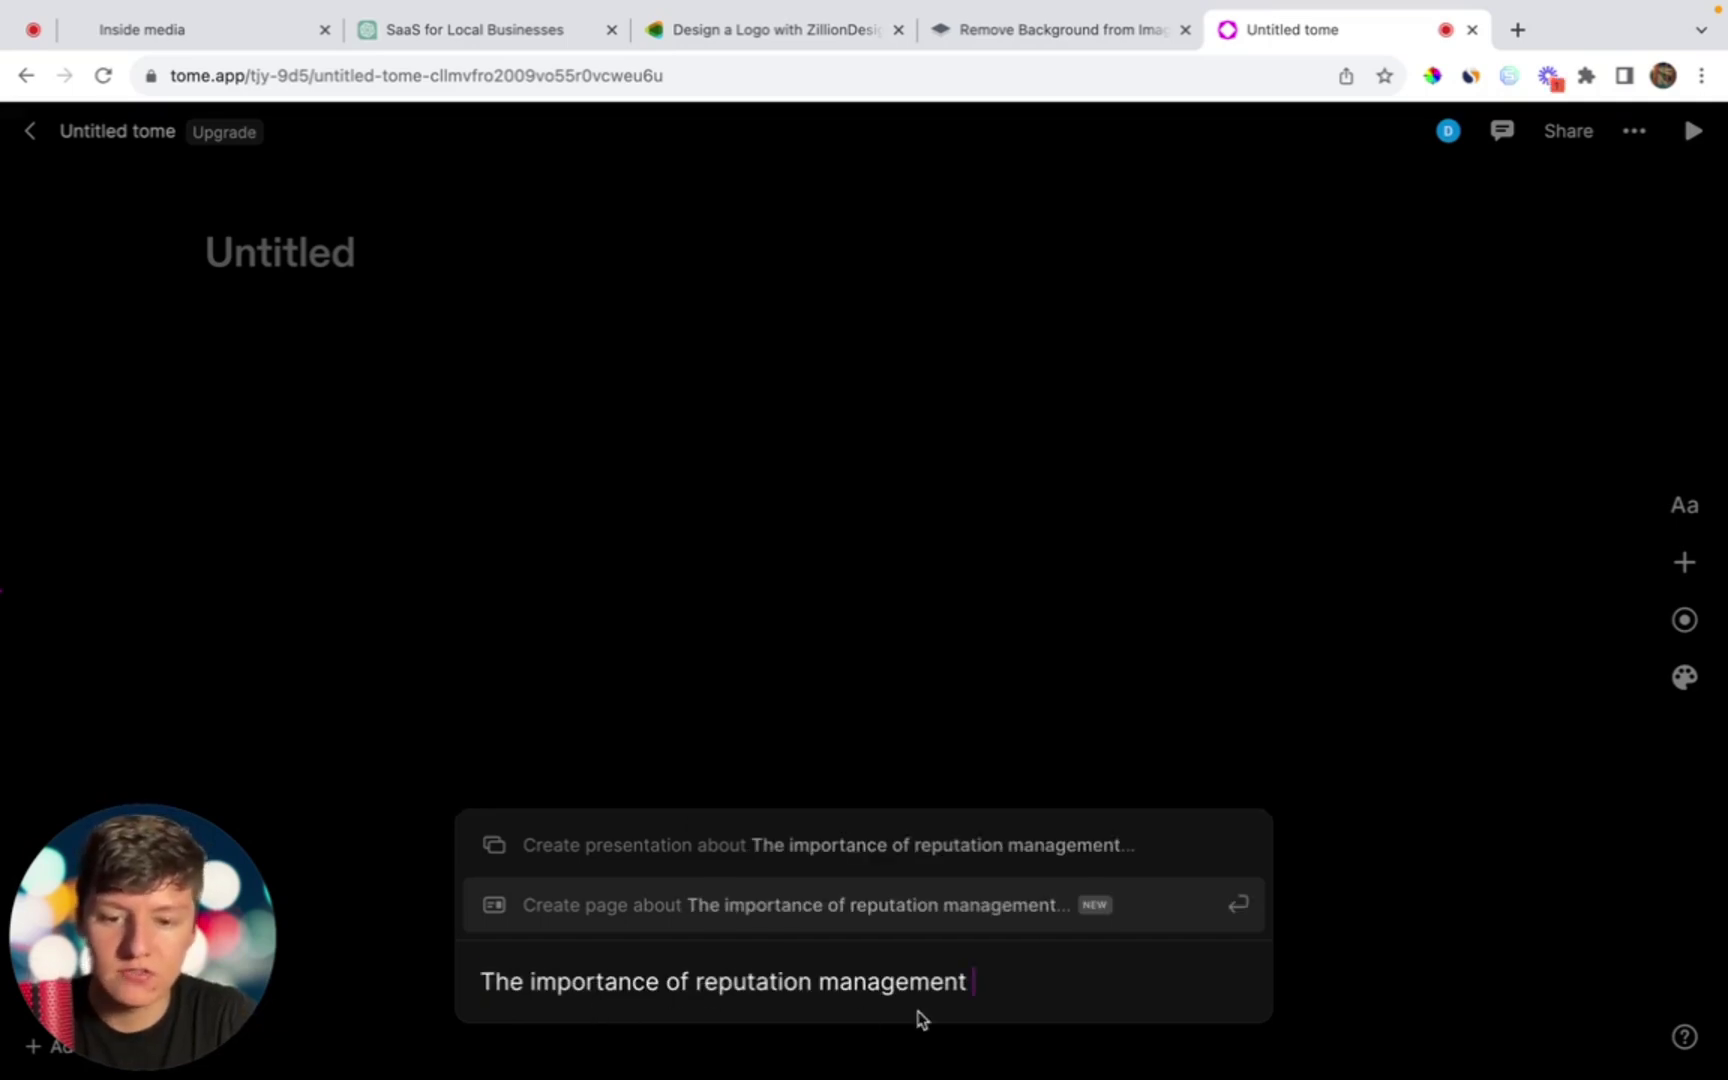
key("Return")
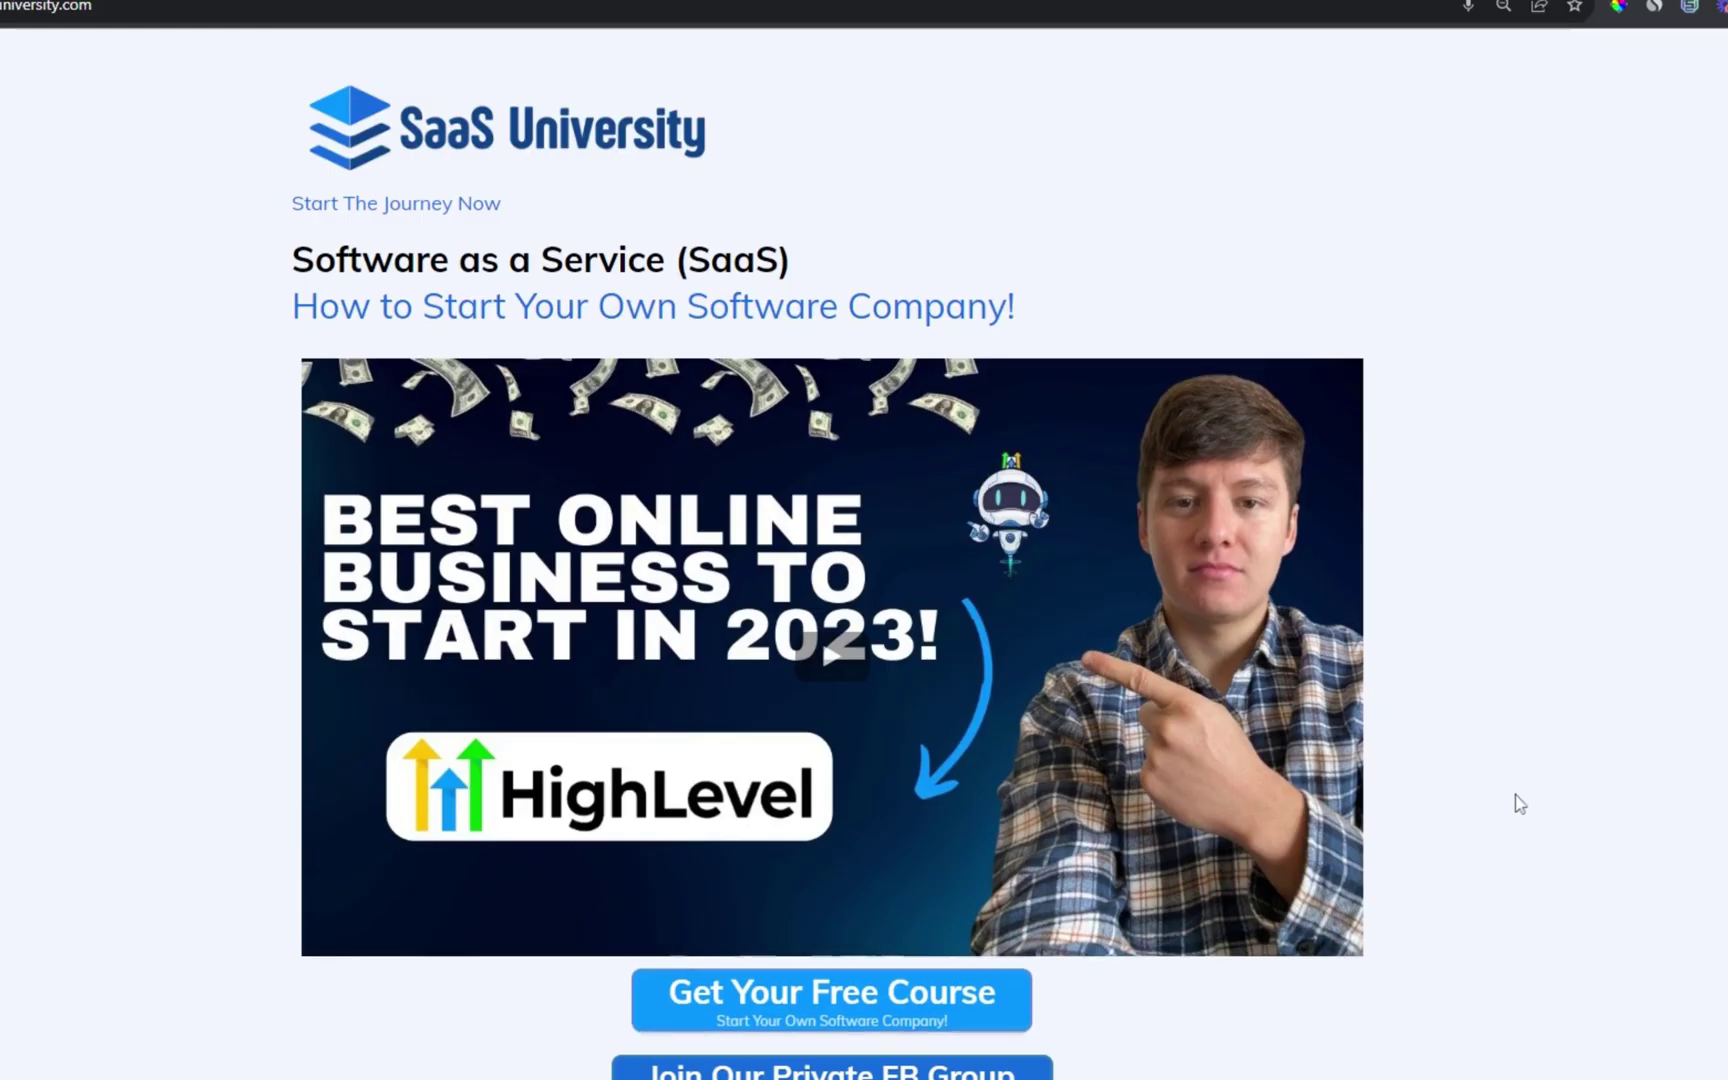
Step: Open the free course sign-up form on the SaaS University page
scroll(1516, 803, "down", 3)
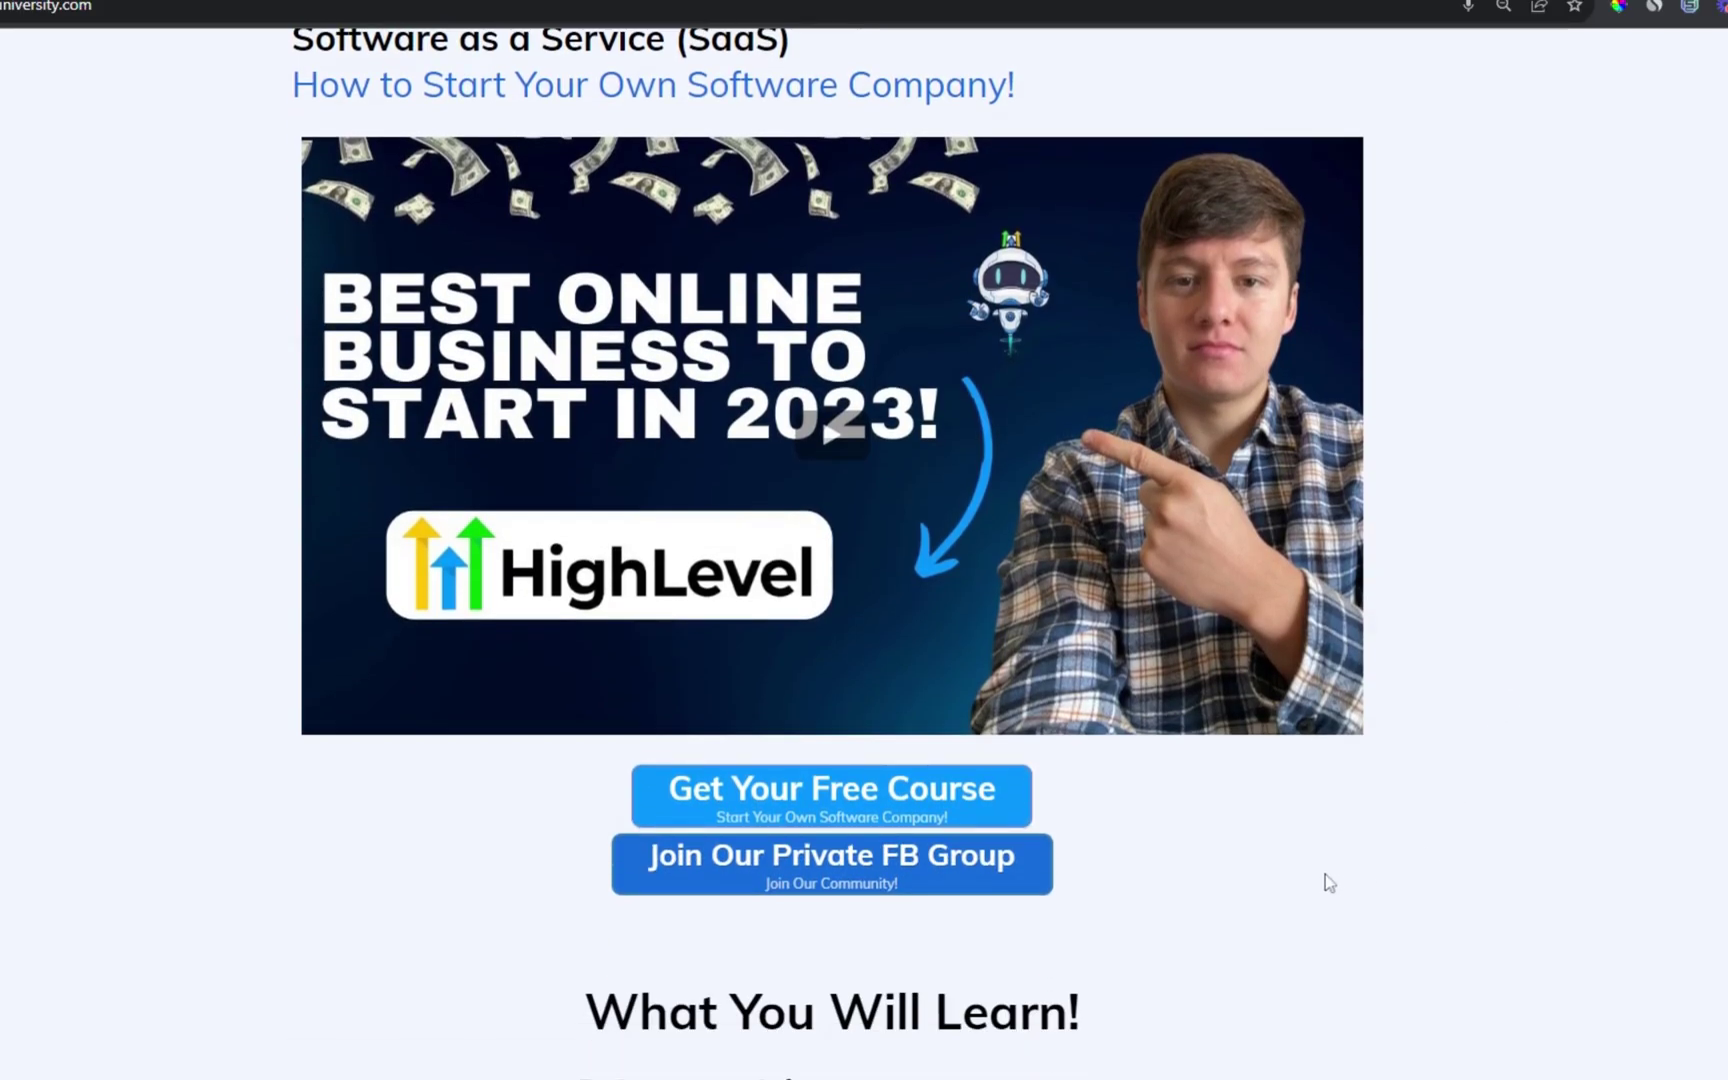
left_click(937, 808)
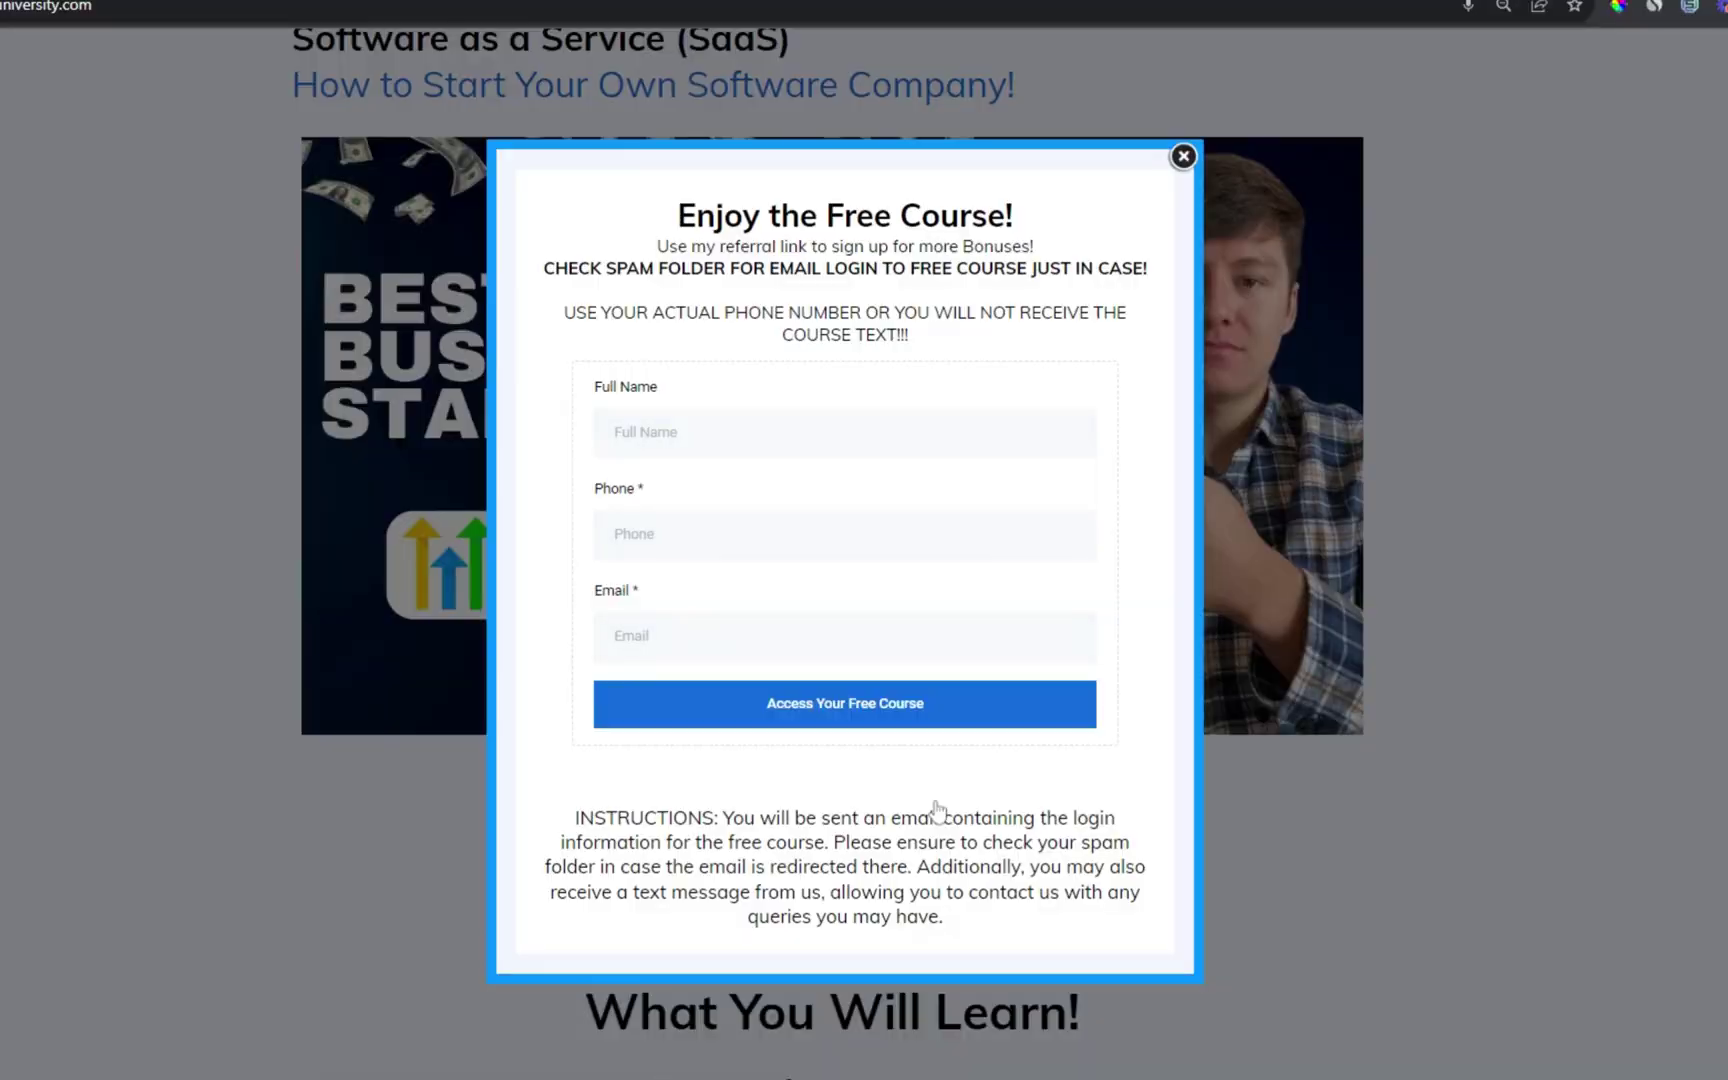